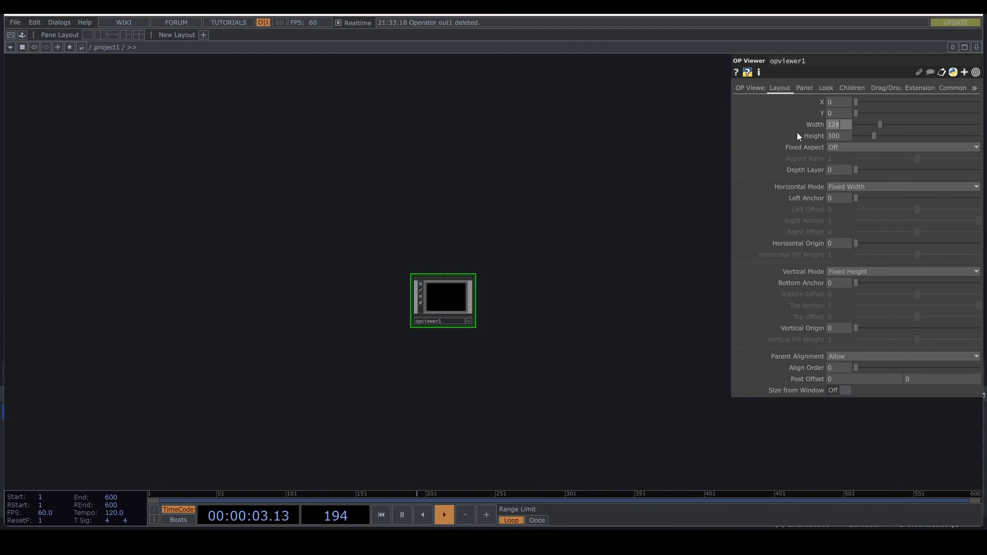
- Set the width and height of opviewer1 to 1280
{"action": "key", "text": "Tab"}
{"action": "type", "text": "128"}
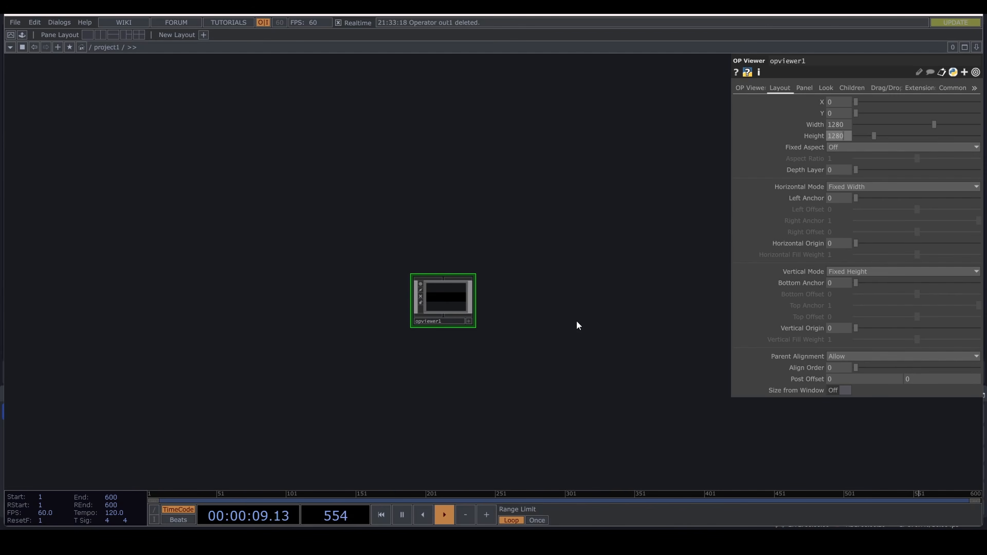
{"action": "key", "text": "Return"}
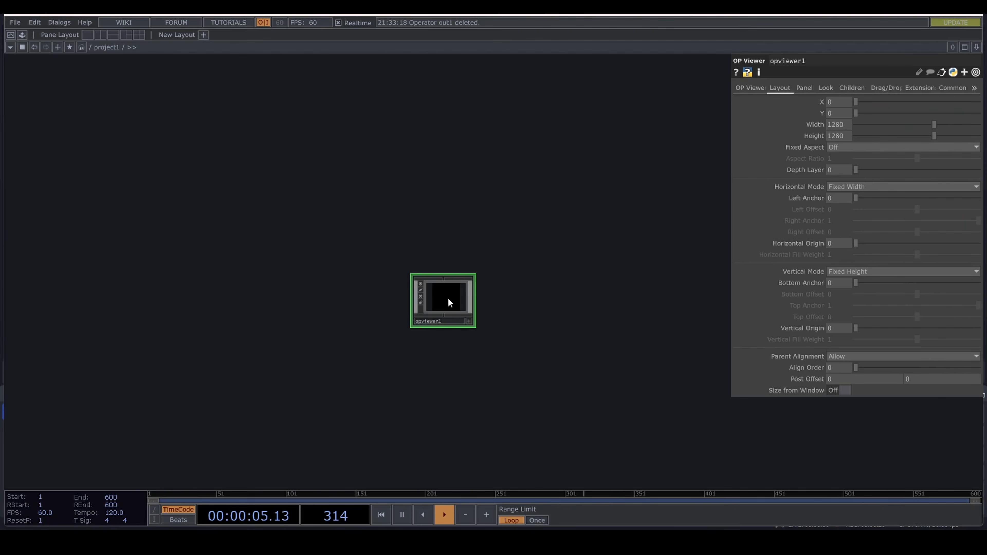
- Inside opviewer1, create an Add SOP and turn on Add Points
{"action": "key", "text": "i"}
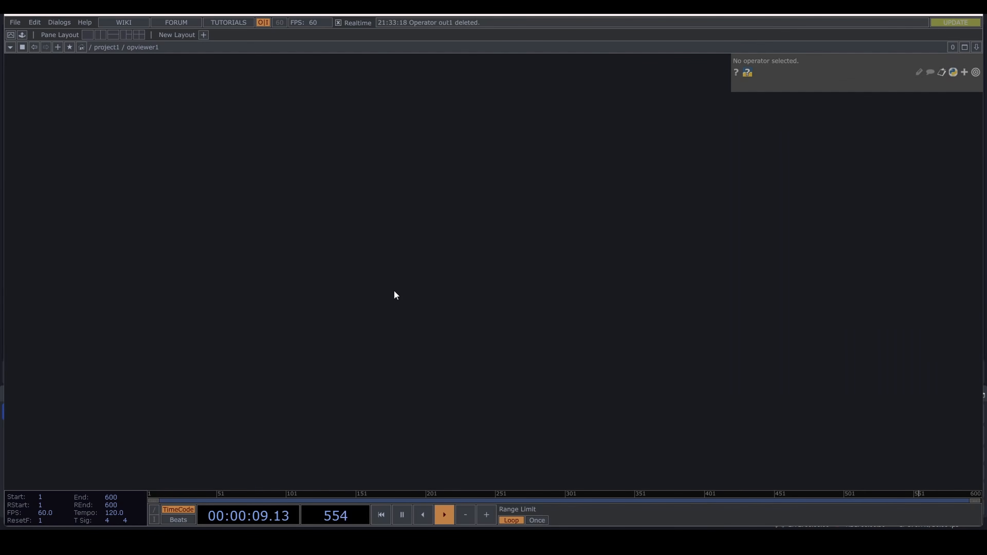
{"action": "key", "text": "Tab"}
{"action": "left_click", "coordinate": [235, 187]}
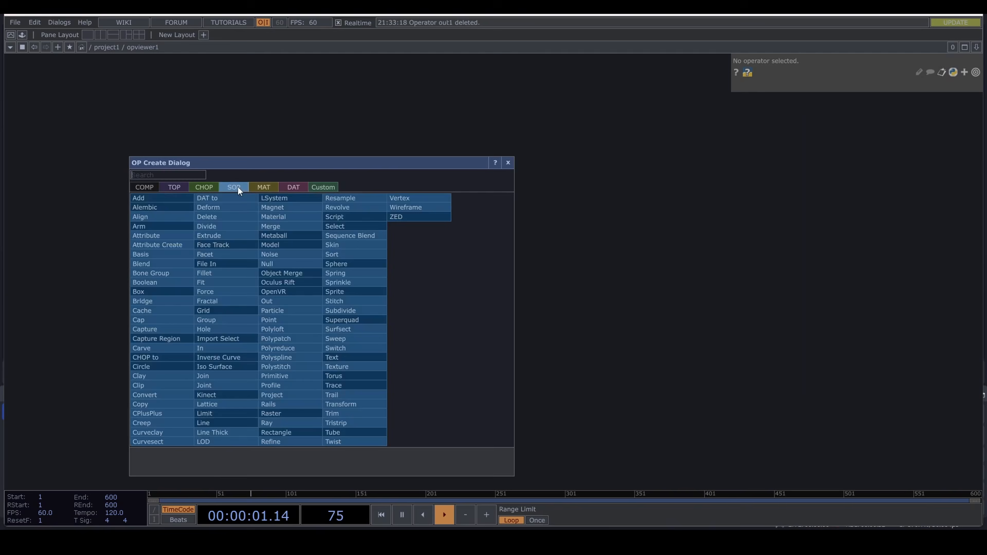
{"action": "left_click", "coordinate": [162, 198]}
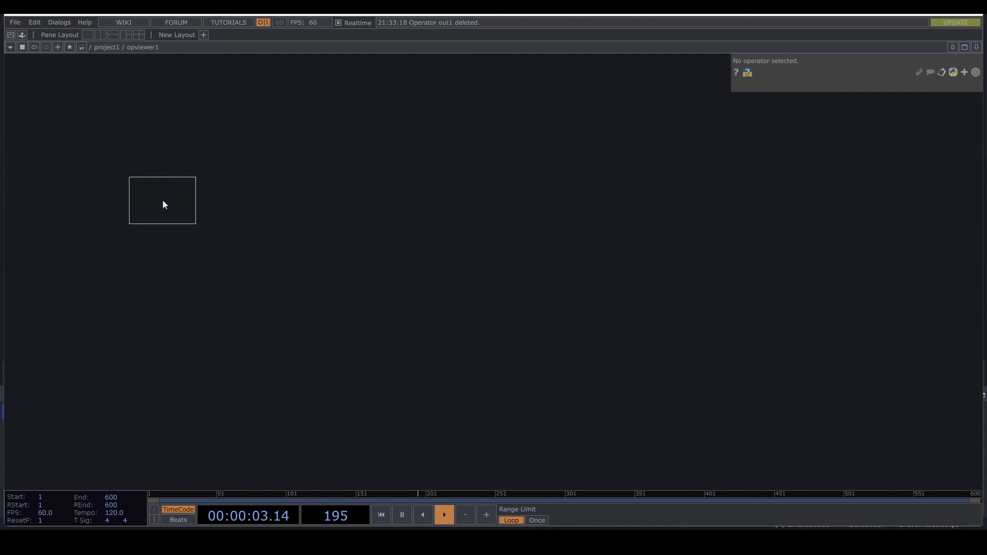
{"action": "left_click", "coordinate": [333, 288]}
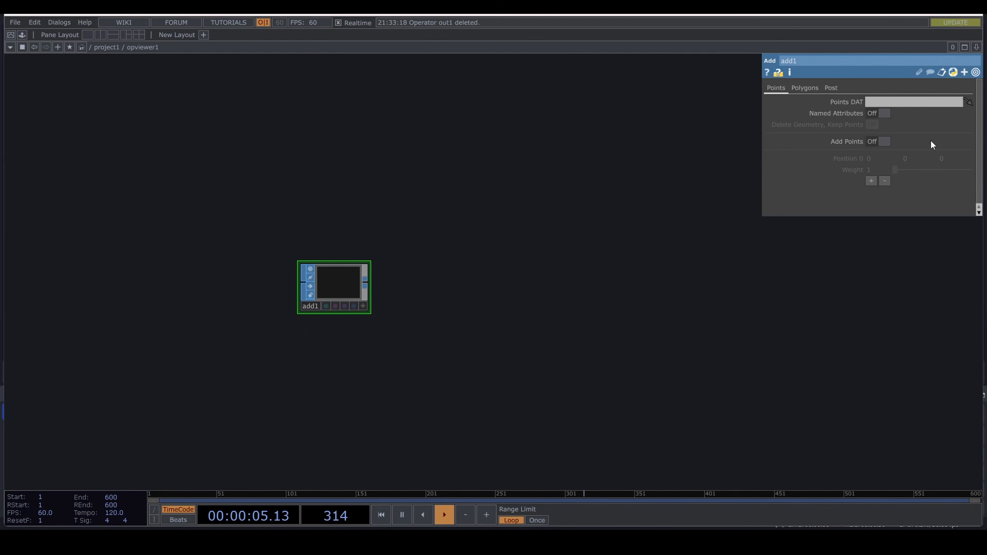
{"action": "left_click", "coordinate": [882, 143]}
- Connect a Convert SOP after add1 and set it to convert to Particles Per Point
{"action": "left_click", "coordinate": [365, 280]}
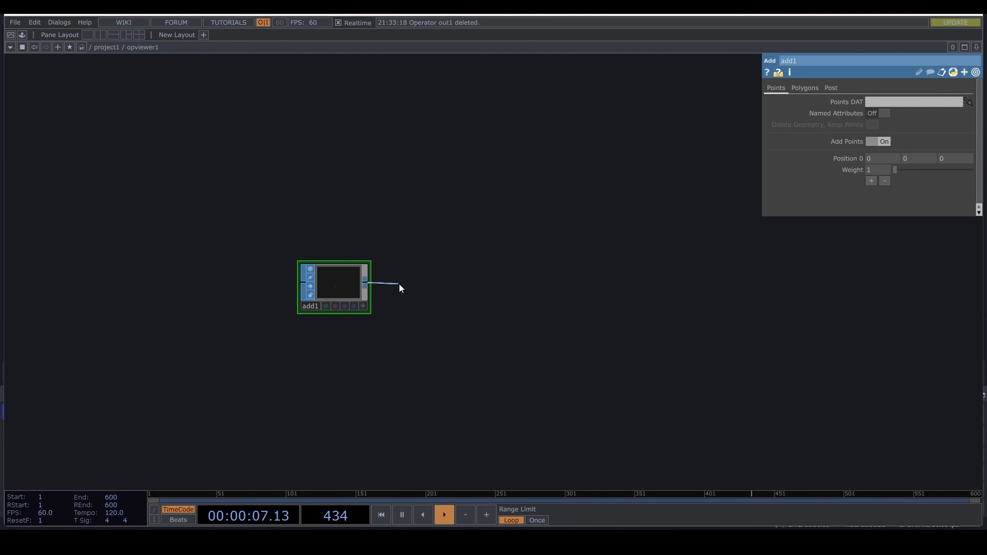
{"action": "left_click", "coordinate": [400, 287]}
{"action": "type", "text": "co"}
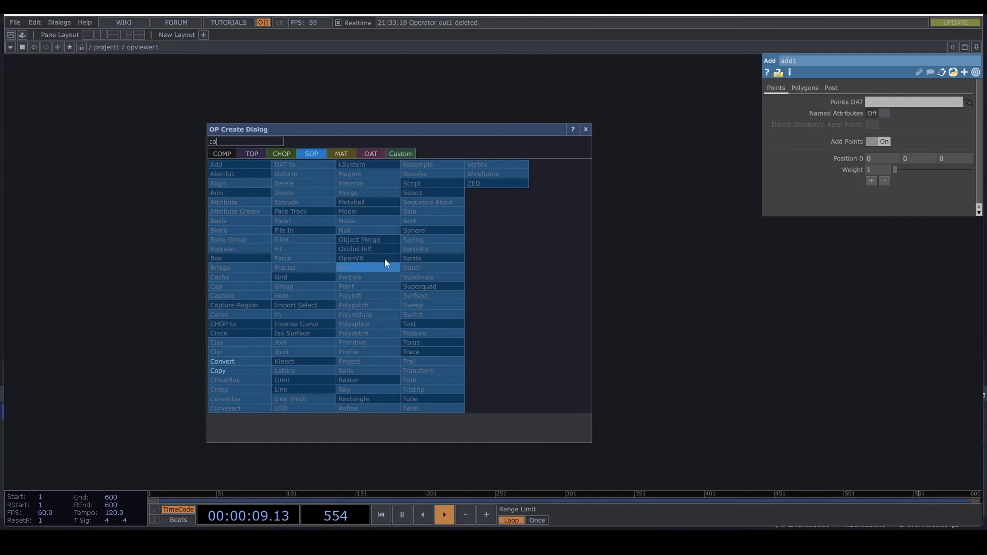
{"action": "left_click", "coordinate": [225, 363]}
{"action": "left_click", "coordinate": [414, 287]}
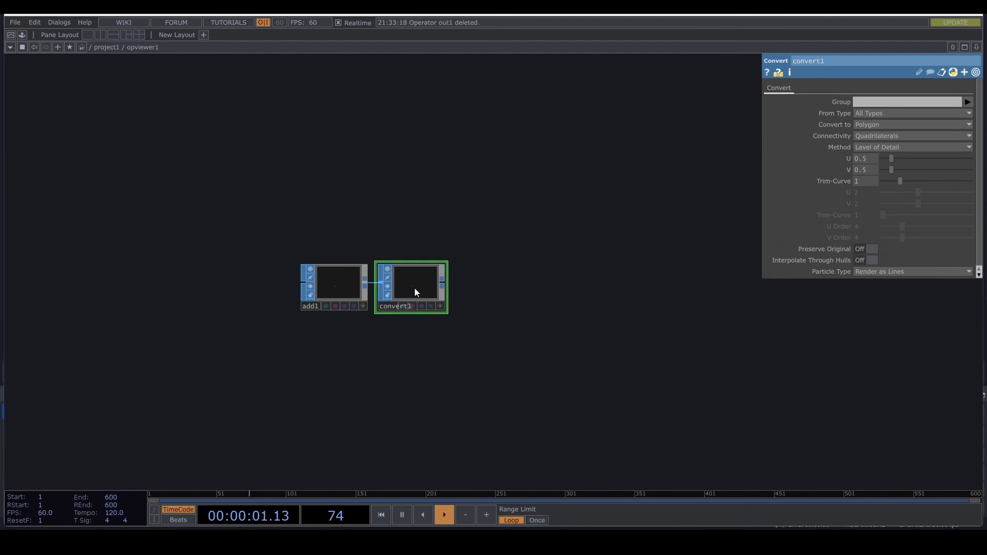
{"action": "left_click", "coordinate": [873, 126]}
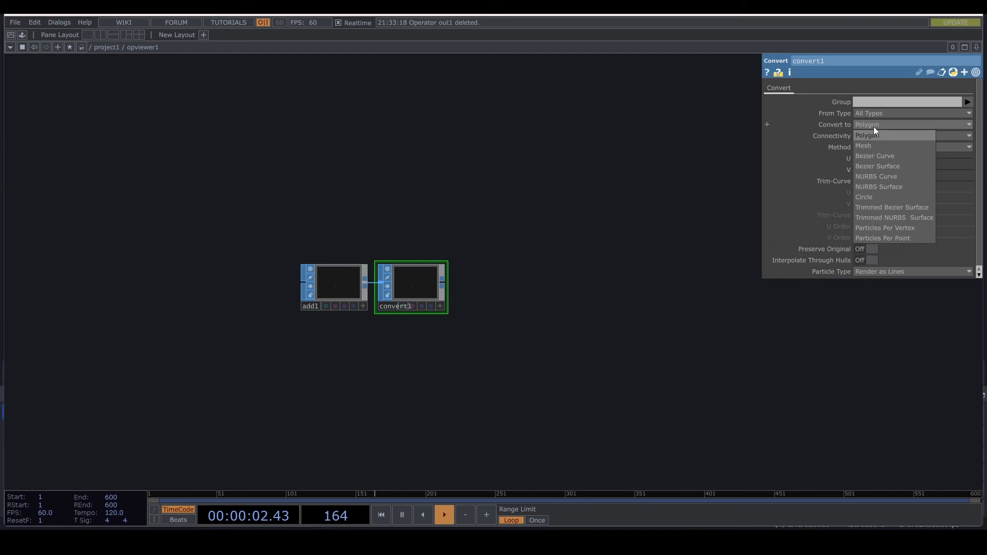
{"action": "left_click", "coordinate": [897, 238]}
- Connect a Geometry COMP to the output of convert1
{"action": "left_click_drag", "start_coordinate": [466, 343], "coordinate": [357, 322]}
{"action": "double_click", "coordinate": [357, 321]}
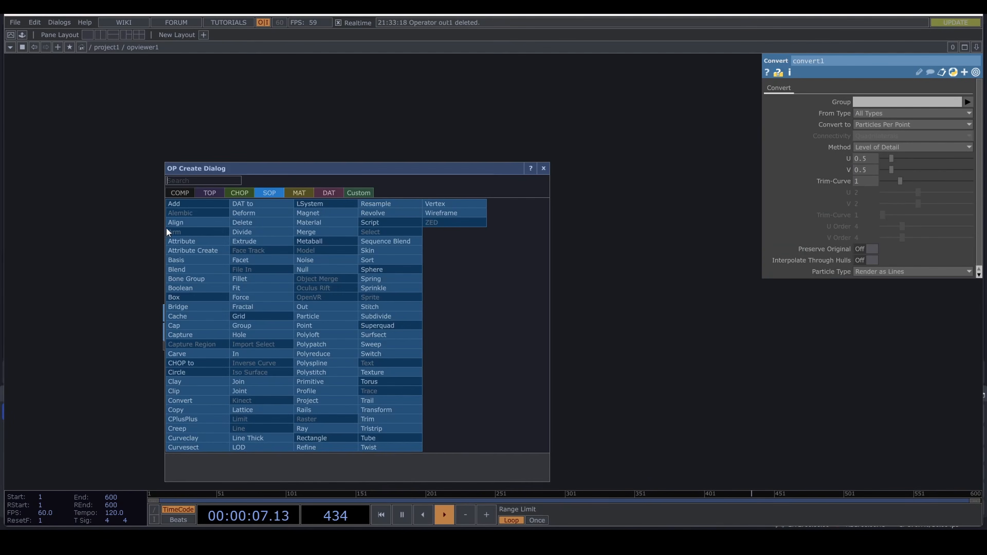
{"action": "left_click", "coordinate": [177, 194]}
{"action": "type", "text": "ge"}
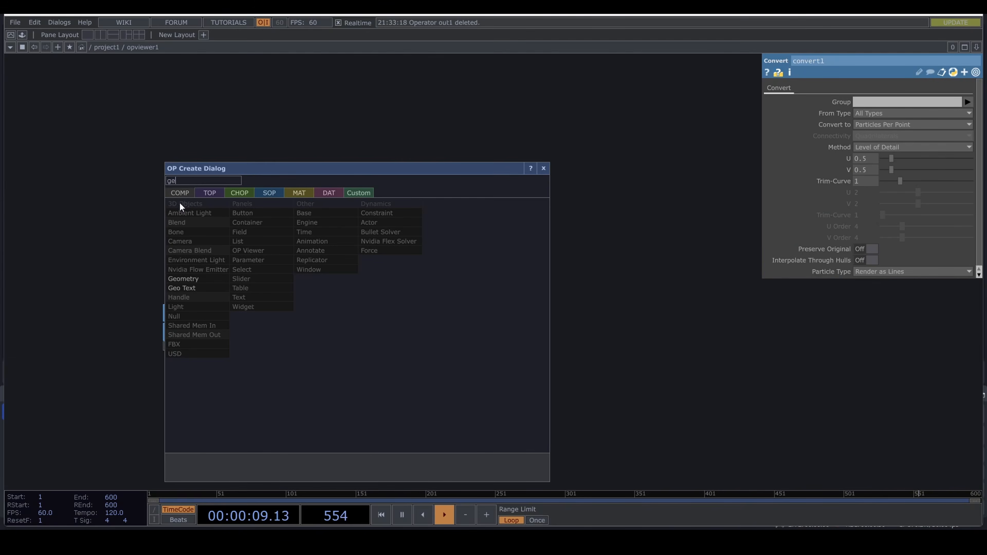
{"action": "left_click", "coordinate": [206, 279]}
{"action": "left_click", "coordinate": [389, 342]}
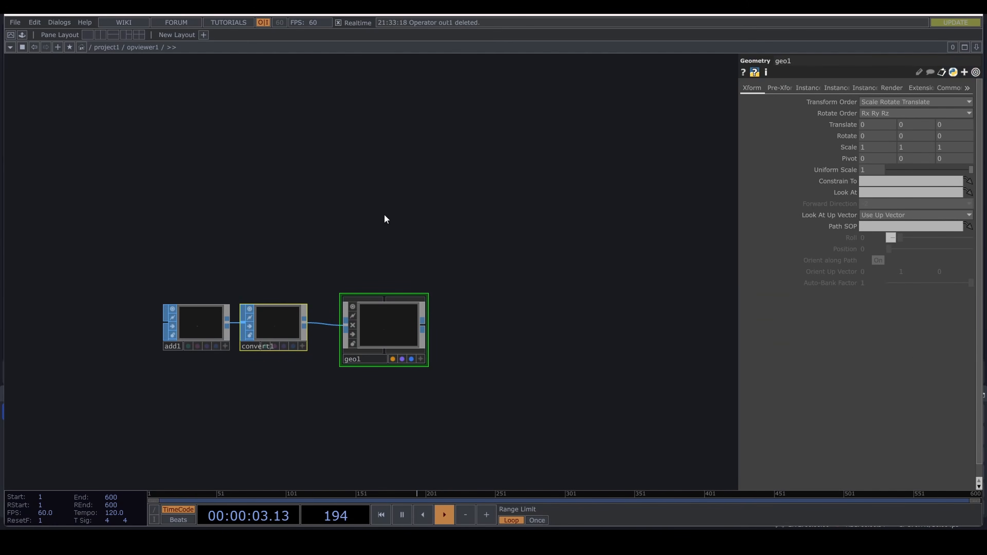
- Add a Camera COMP above the geometry component
{"action": "key", "text": "Tab"}
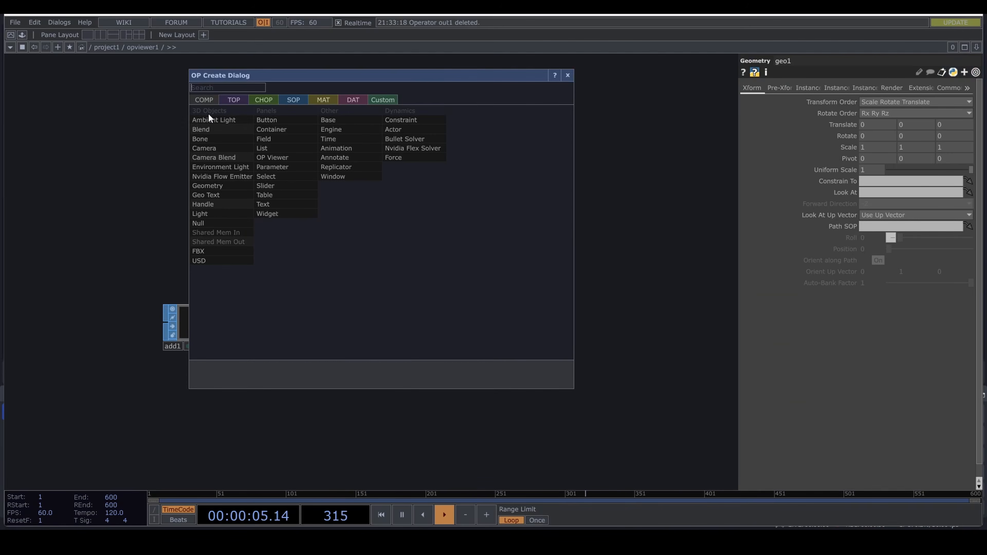
{"action": "left_click", "coordinate": [216, 149]}
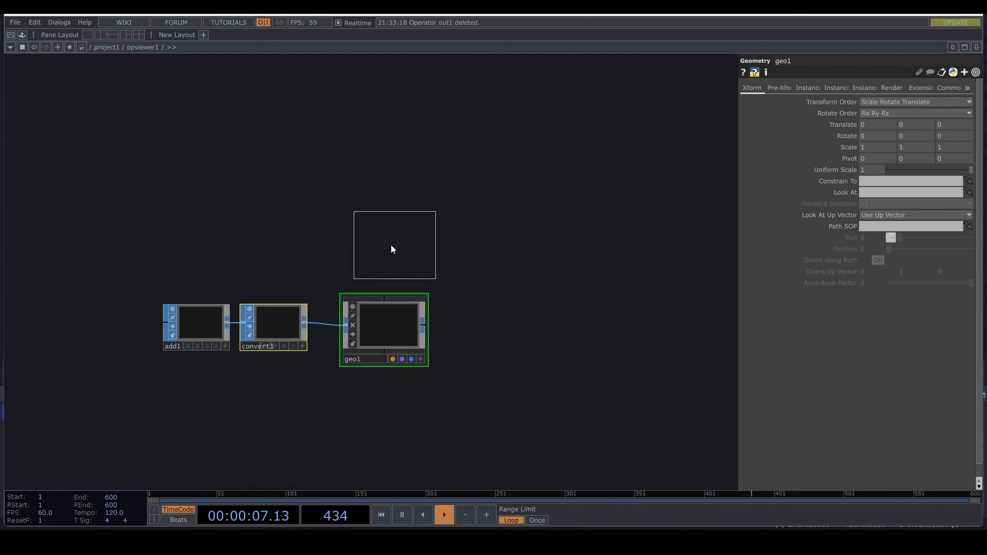
{"action": "left_click", "coordinate": [385, 245]}
- Create a Constant MAT below geo1 and assign it as the geometry's material
{"action": "left_click_drag", "start_coordinate": [369, 441], "coordinate": [370, 341]}
{"action": "key", "text": "Tab"}
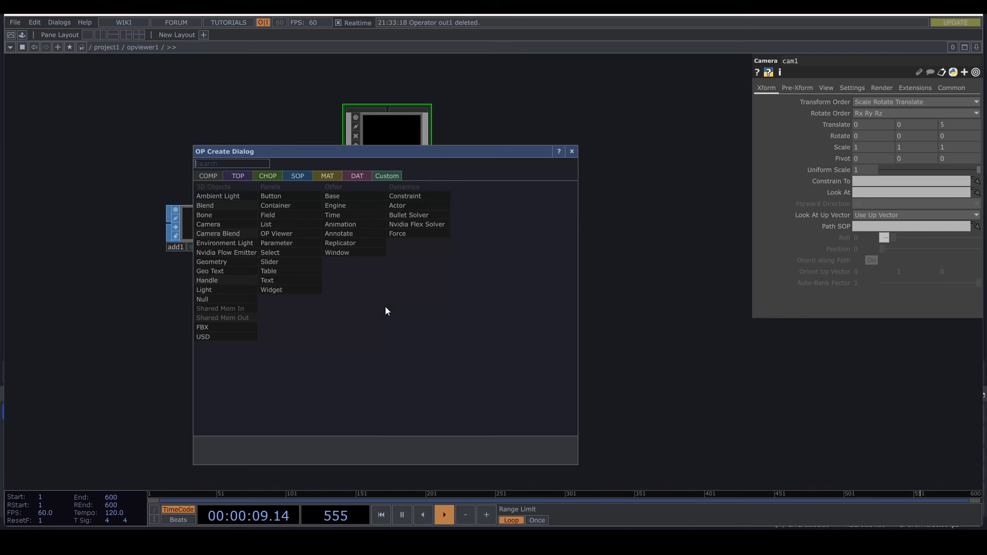
{"action": "left_click", "coordinate": [330, 176]}
{"action": "type", "text": "c"}
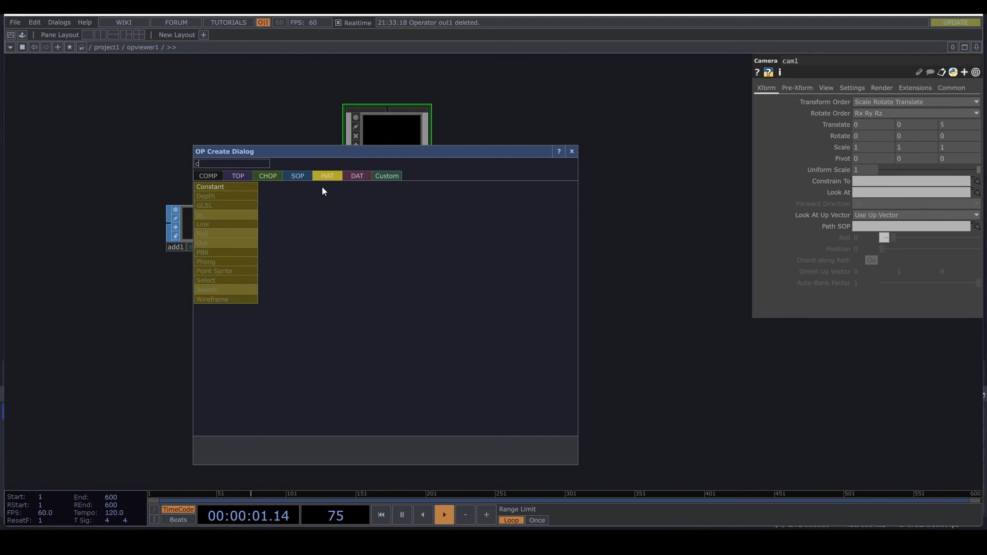
{"action": "type", "text": "on"}
{"action": "left_click", "coordinate": [238, 188]}
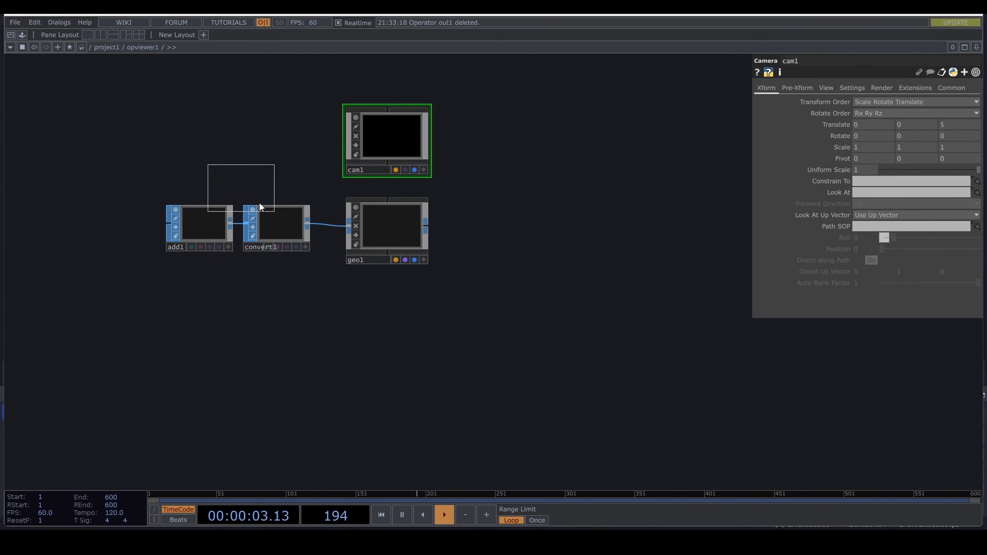
{"action": "left_click", "coordinate": [389, 301]}
{"action": "left_click_drag", "start_coordinate": [391, 303], "coordinate": [395, 218]}
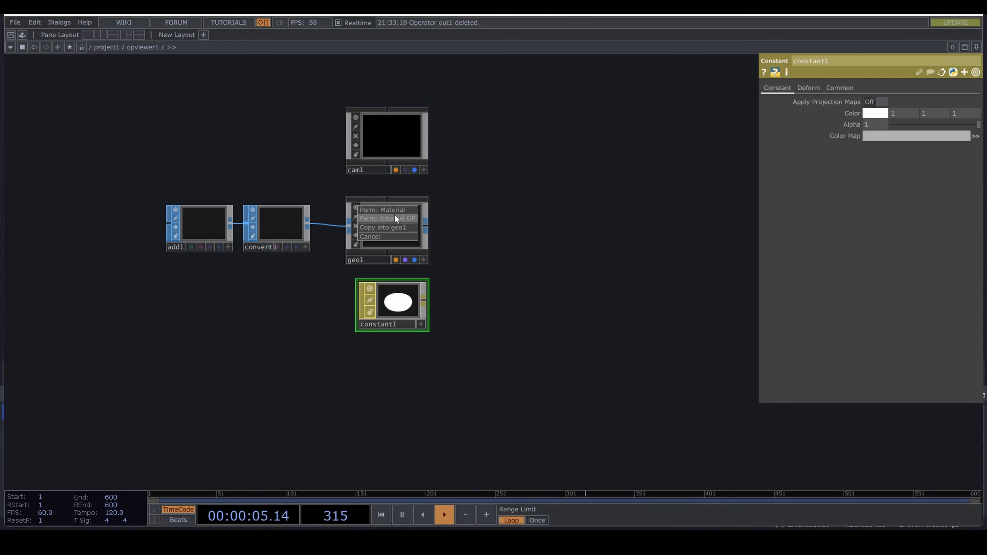
{"action": "left_click", "coordinate": [395, 211]}
- Add a Render TOP beside geo1
{"action": "middle_click_drag", "start_coordinate": [510, 233], "coordinate": [369, 271]}
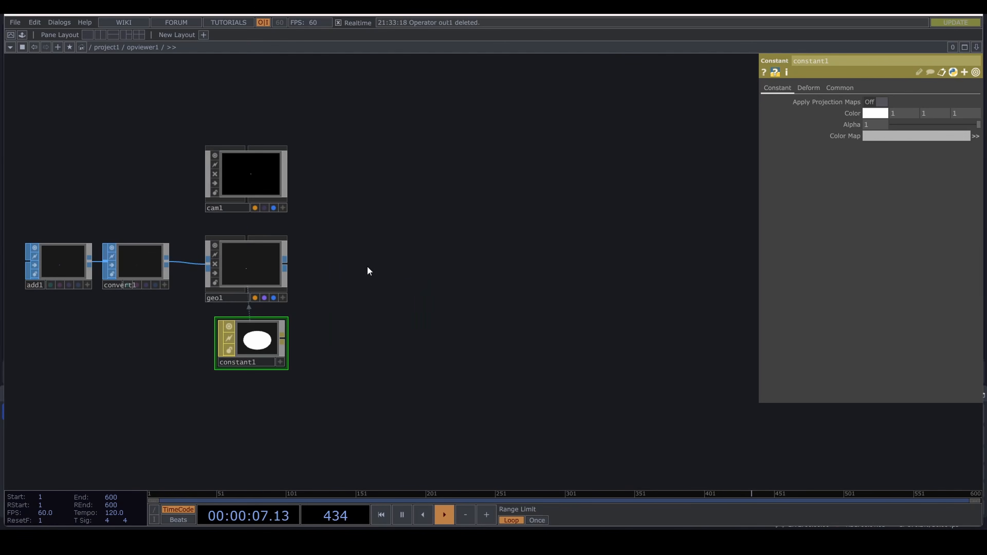
{"action": "key", "text": "Tab"}
{"action": "type", "text": "r"}
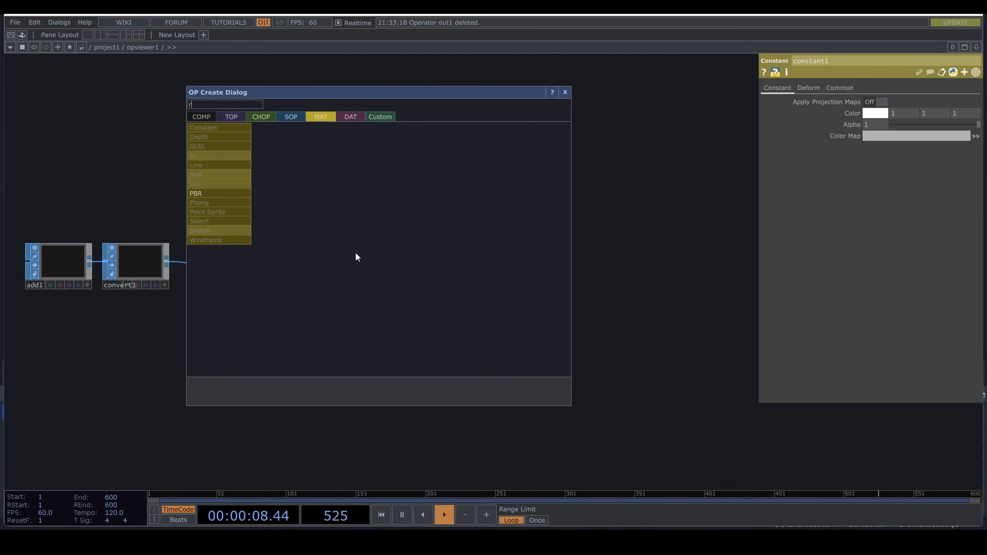
{"action": "left_click", "coordinate": [229, 118]}
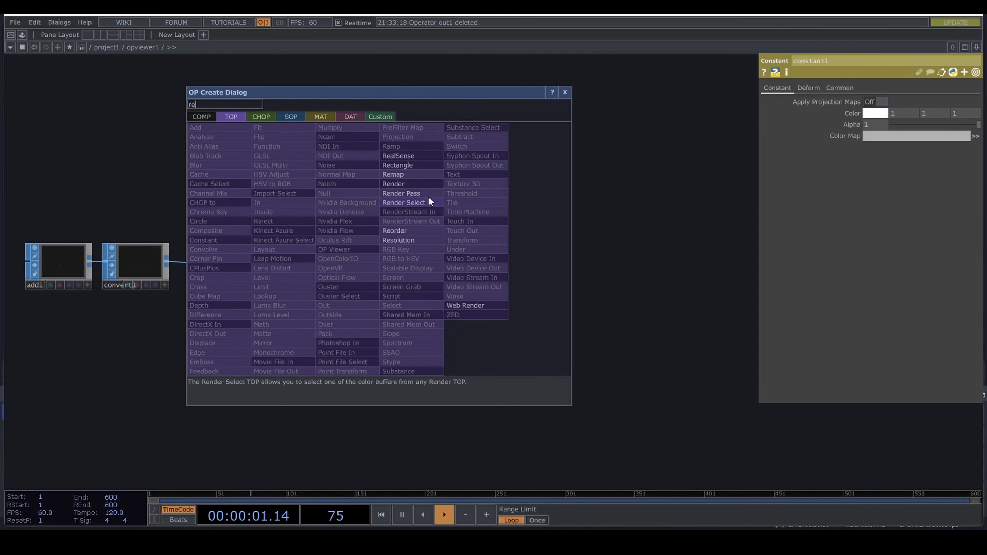
{"action": "left_click", "coordinate": [420, 185]}
{"action": "left_click", "coordinate": [332, 271]}
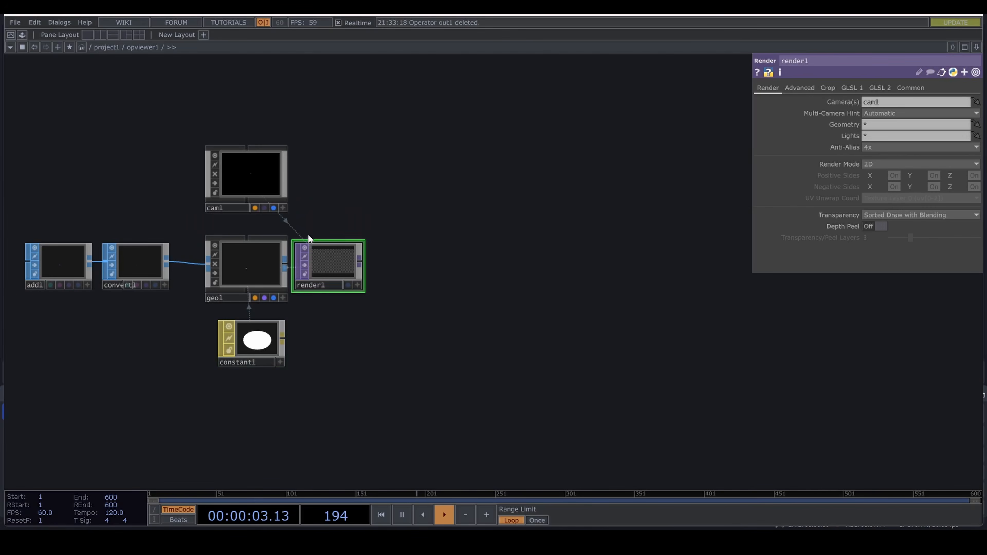
- Link render1's resolution by reference to opviewer1's width and height, using a second pane, and set its pixel format to 32-bit float (RGBA)
{"action": "left_click", "coordinate": [99, 36]}
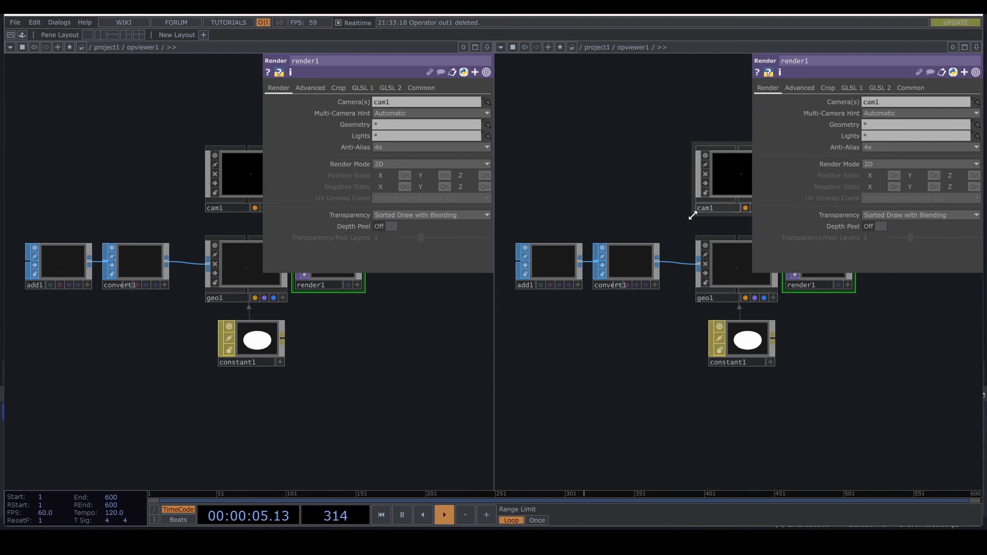
{"action": "scroll", "coordinate": [690, 216], "scroll_direction": "down", "scroll_amount": 10}
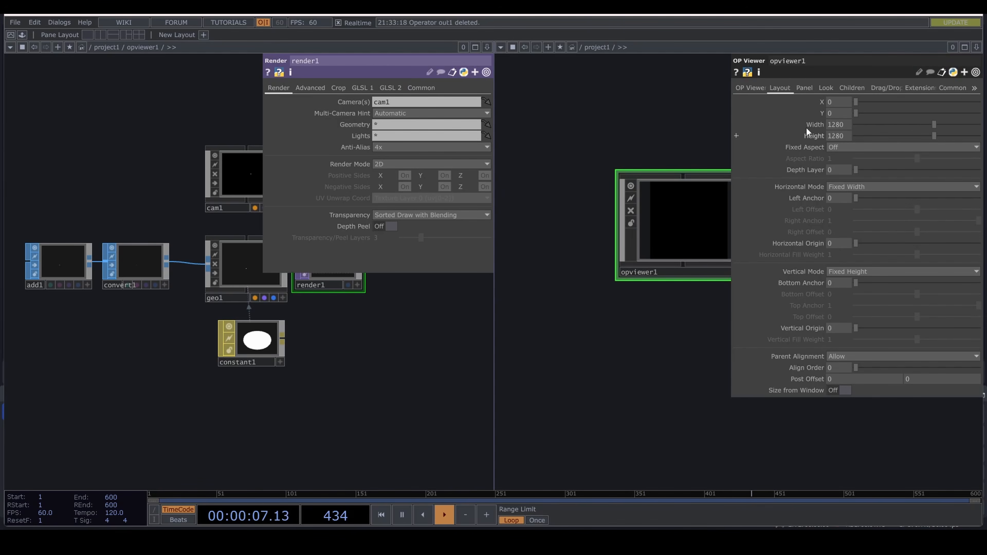
{"action": "left_click", "coordinate": [423, 88]}
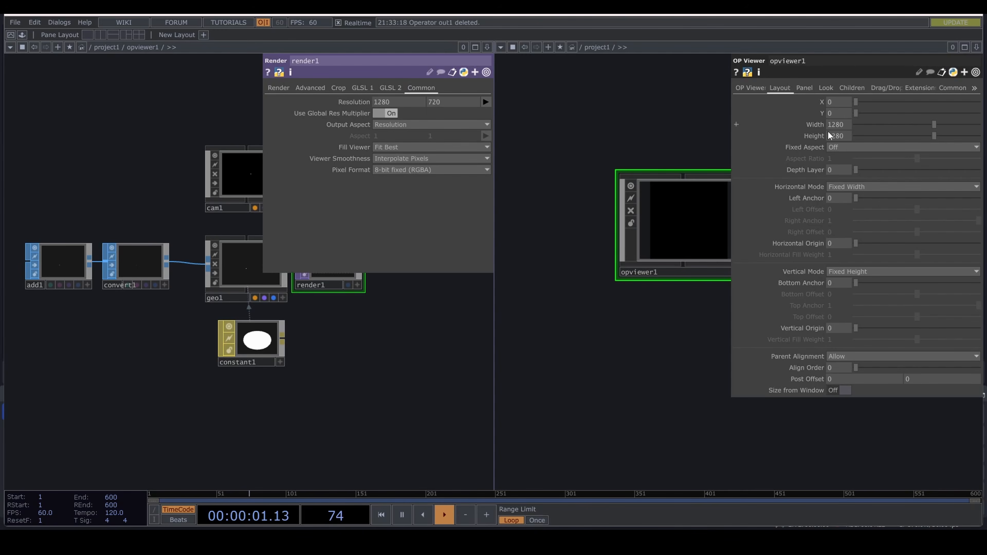
{"action": "left_click_drag", "start_coordinate": [385, 120], "coordinate": [387, 104]}
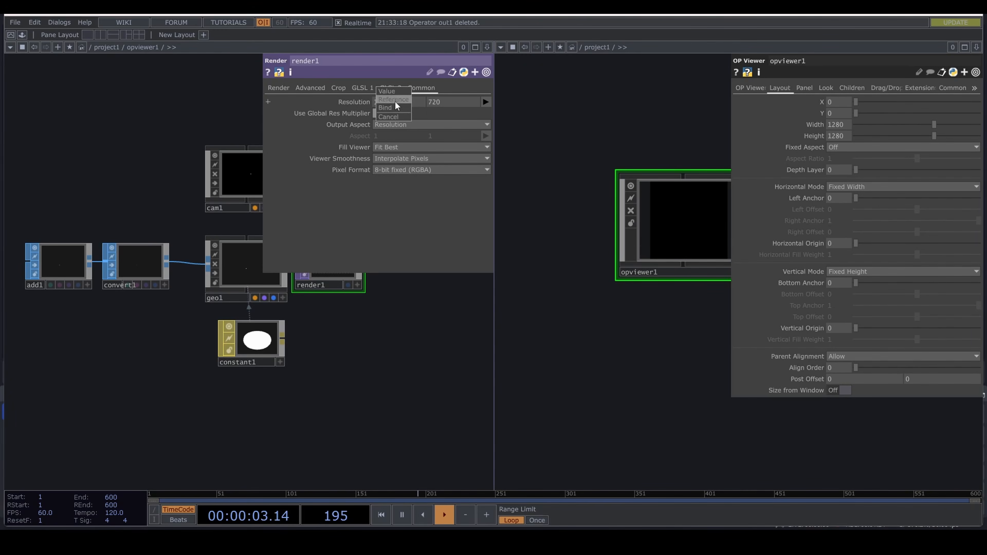
{"action": "left_click", "coordinate": [397, 106]}
{"action": "left_click_drag", "start_coordinate": [814, 136], "coordinate": [443, 105]}
{"action": "left_click", "coordinate": [451, 102]}
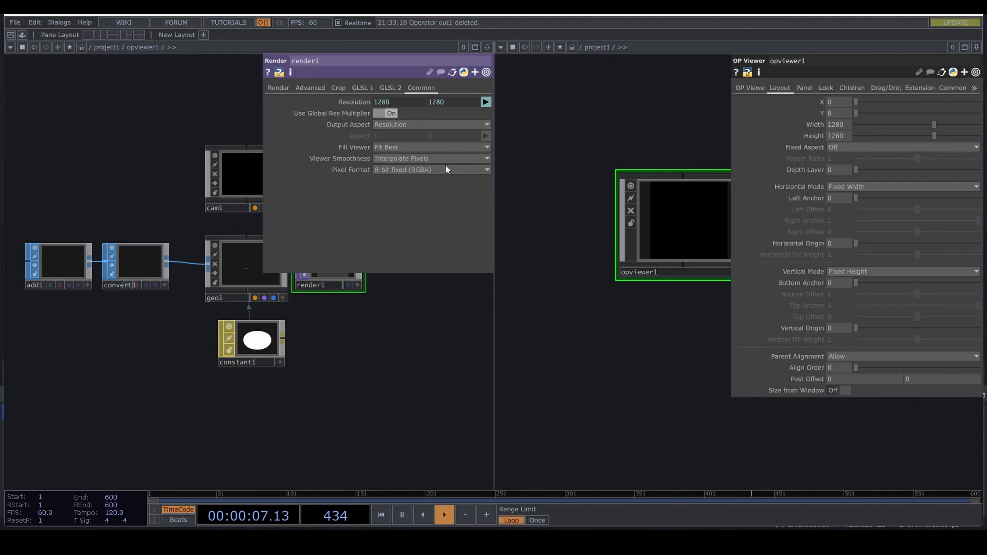
{"action": "left_click", "coordinate": [442, 170]}
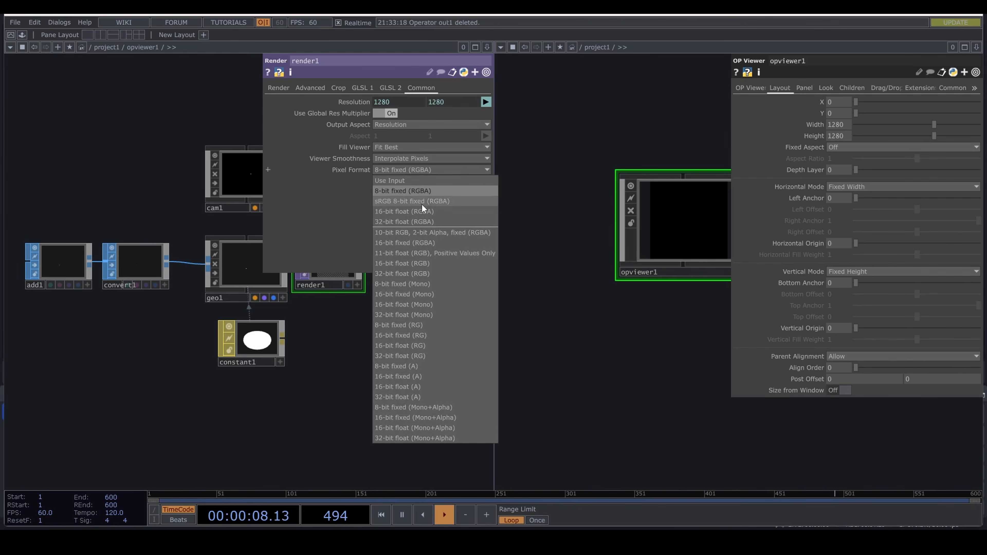
{"action": "left_click", "coordinate": [434, 220]}
- Connect an Out TOP to the output of render1, leaving space between them
{"action": "left_click_drag", "start_coordinate": [346, 383], "coordinate": [75, 421]}
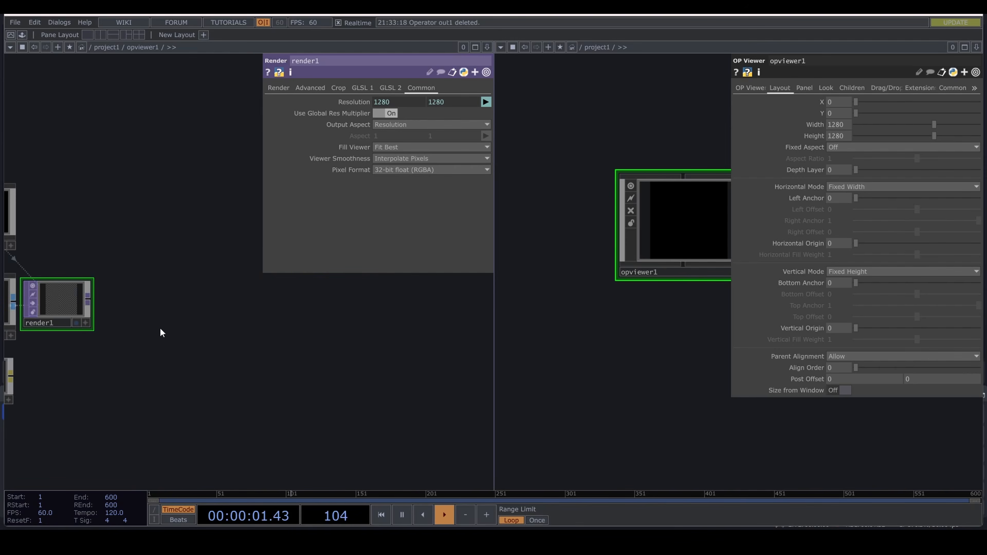
{"action": "left_click", "coordinate": [88, 300]}
{"action": "left_click", "coordinate": [311, 312]}
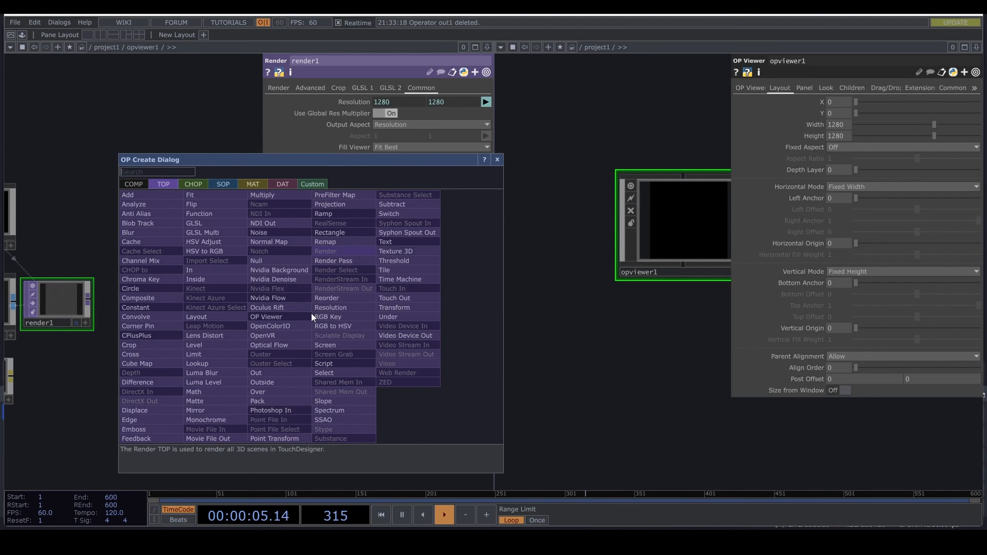
{"action": "left_click", "coordinate": [284, 373]}
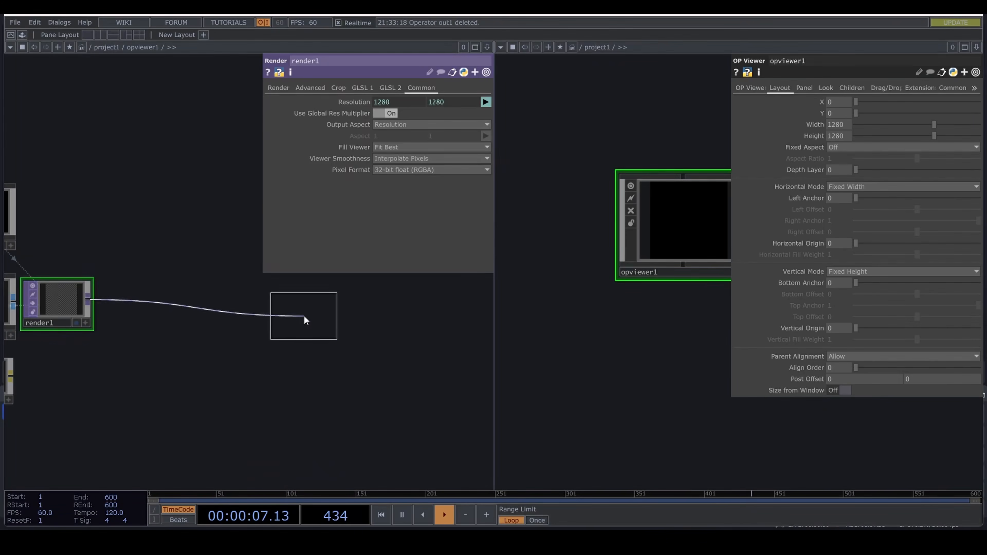
{"action": "left_click", "coordinate": [304, 315]}
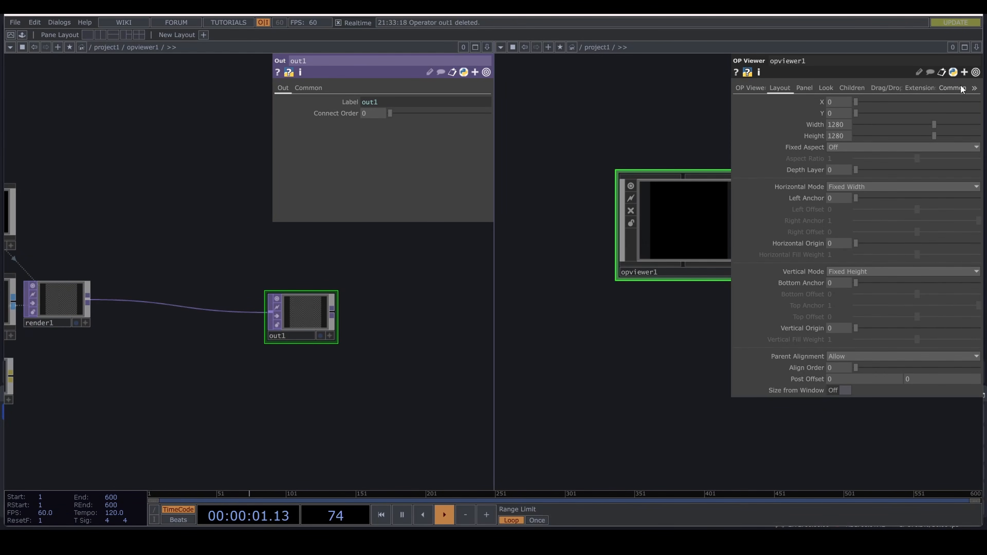
- Open opviewer1's internal network in the second pane
{"action": "left_click", "coordinate": [751, 89]}
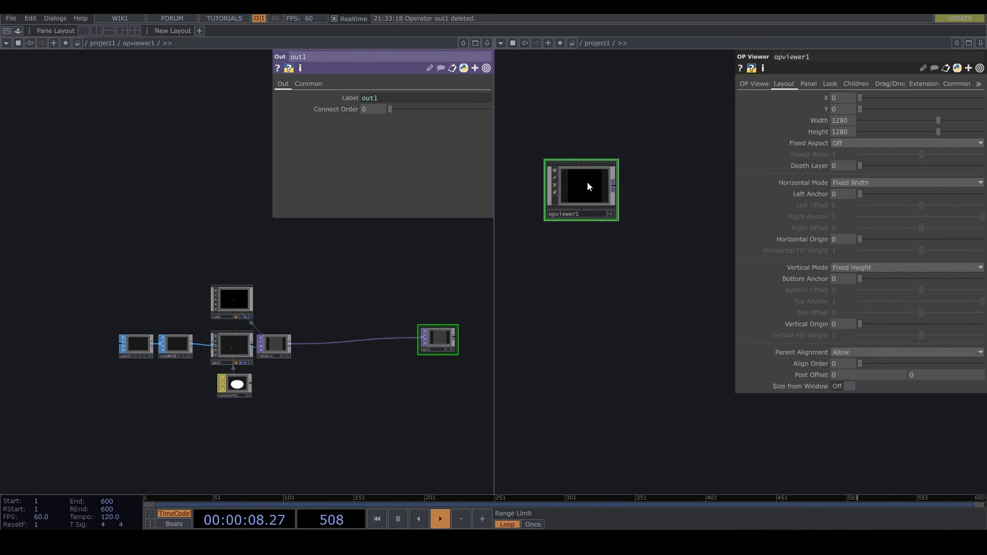
{"action": "double_click", "coordinate": [587, 182]}
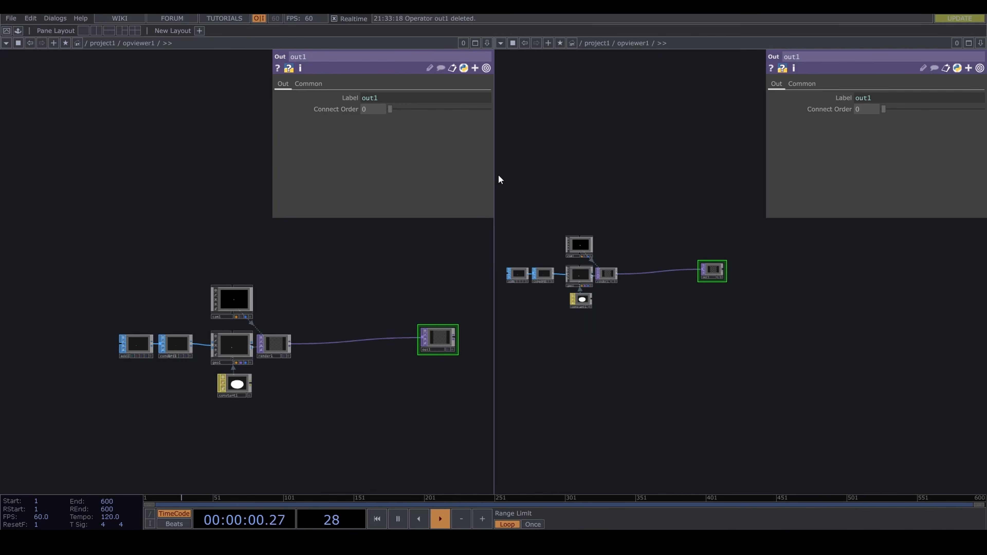
- Switch the second pane to opviewer1's Panel view and widen the network pane slightly
{"action": "left_click", "coordinate": [501, 43]}
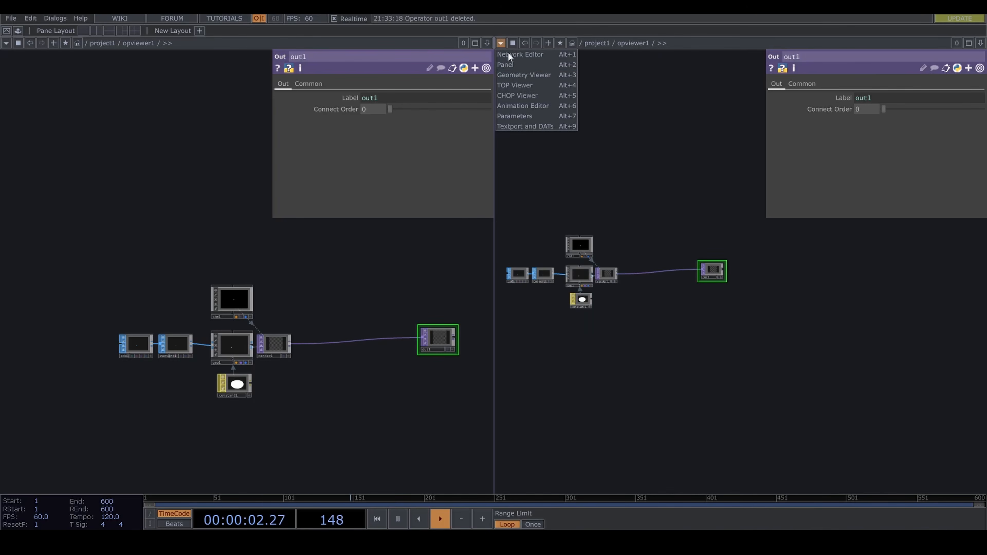
{"action": "left_click", "coordinate": [523, 66]}
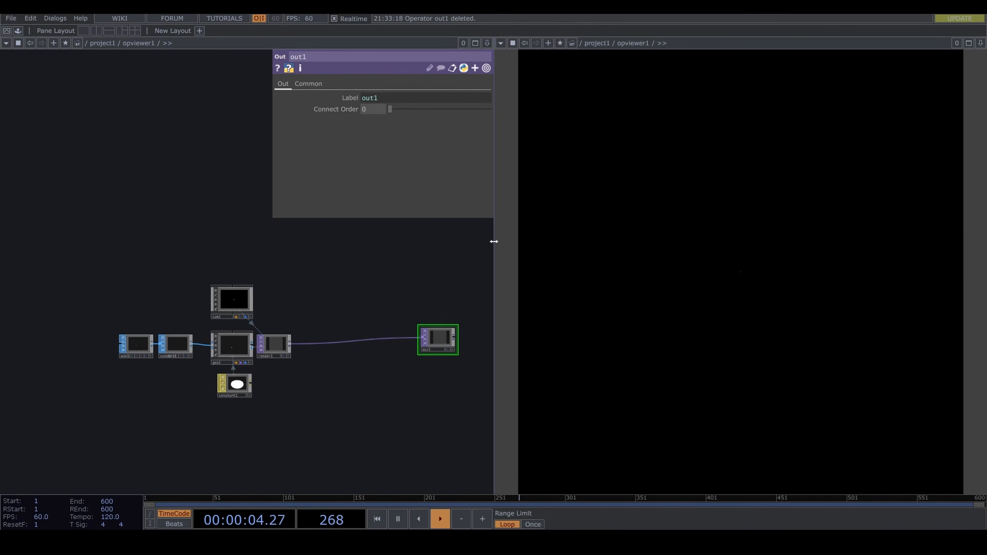
{"action": "left_click_drag", "start_coordinate": [497, 253], "coordinate": [515, 253]}
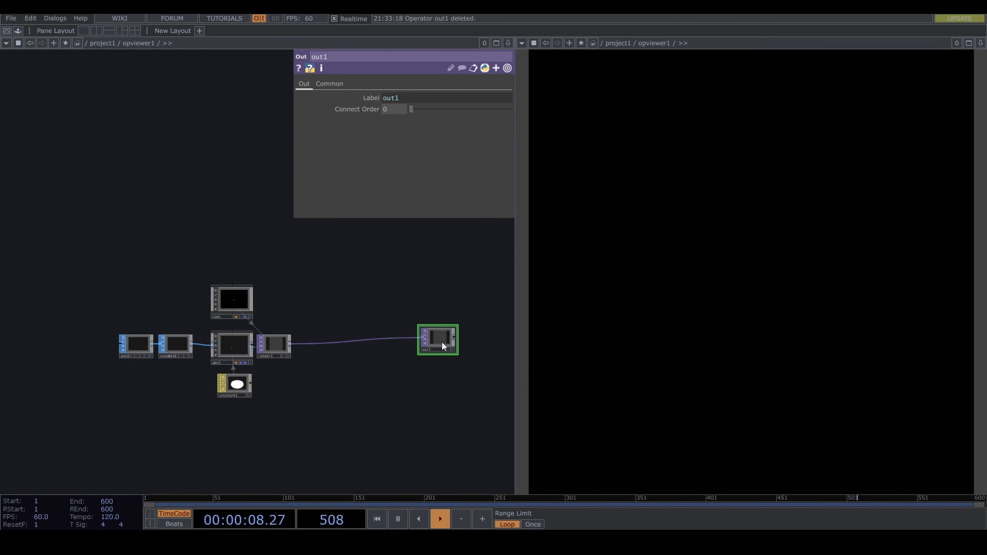
- Add a Constant CHOP in the empty space to the left of the existing network
{"action": "left_click_drag", "start_coordinate": [350, 409], "coordinate": [396, 406]}
{"action": "scroll", "coordinate": [358, 415], "scroll_direction": "down", "scroll_amount": 3}
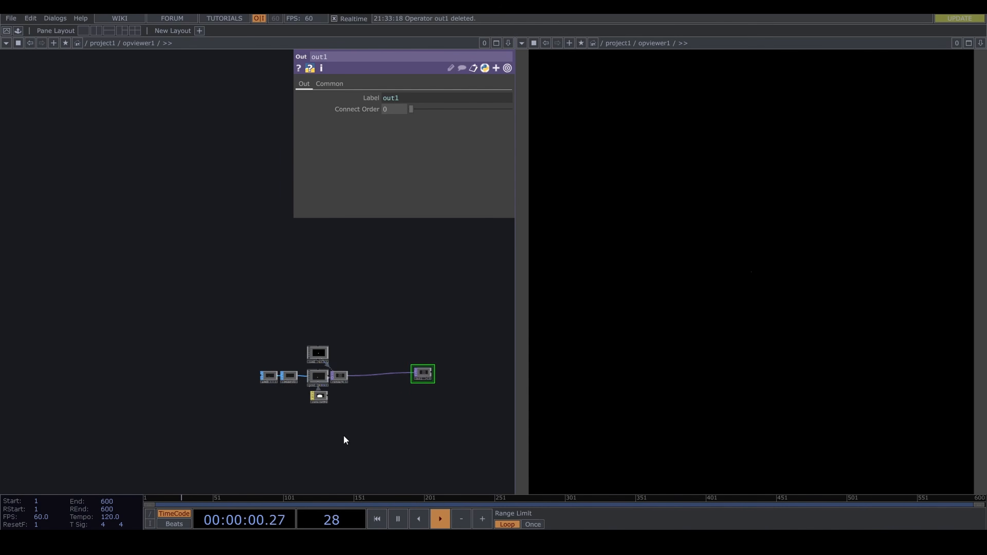
{"action": "mouse_move", "coordinate": [354, 435]}
{"action": "left_mouse_down"}
{"action": "mouse_move", "coordinate": [418, 423]}
{"action": "mouse_move", "coordinate": [358, 436]}
{"action": "left_mouse_up"}
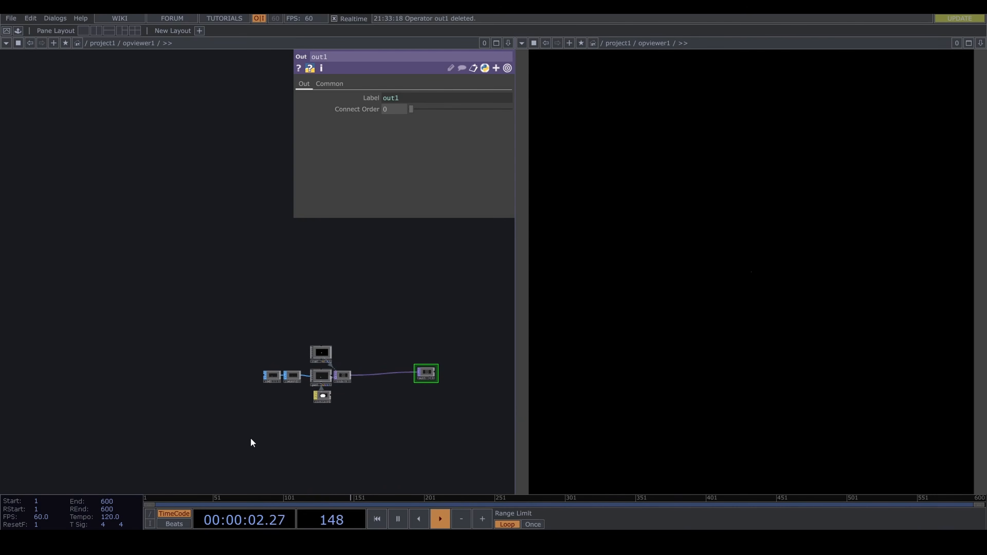
{"action": "left_click_drag", "start_coordinate": [250, 437], "coordinate": [263, 428]}
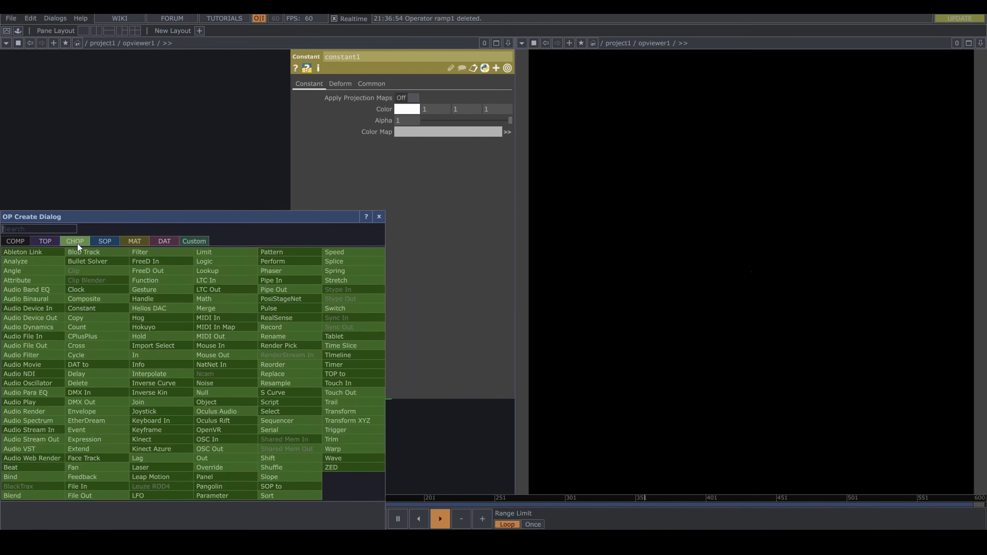
{"action": "type", "text": "con"}
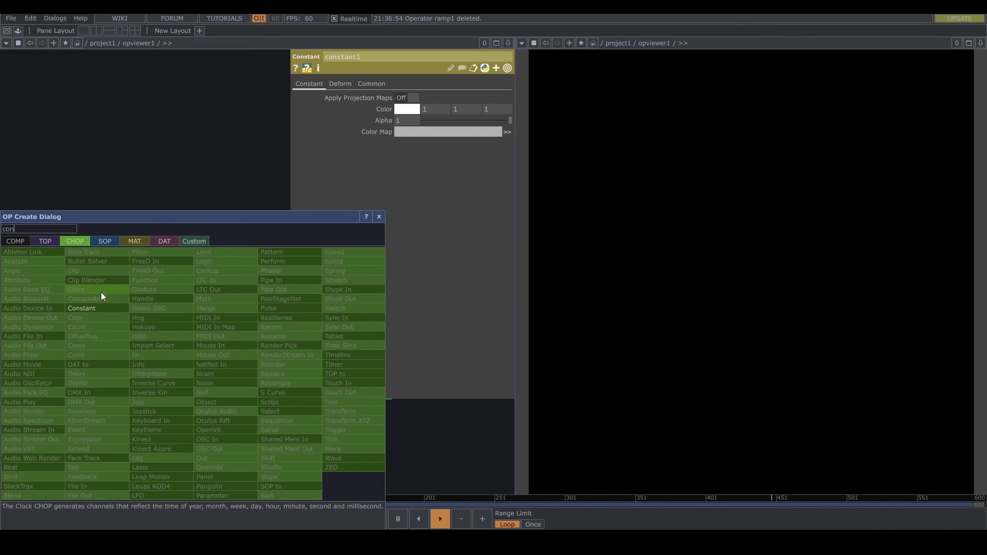
{"action": "left_click", "coordinate": [102, 308]}
{"action": "left_click", "coordinate": [136, 351]}
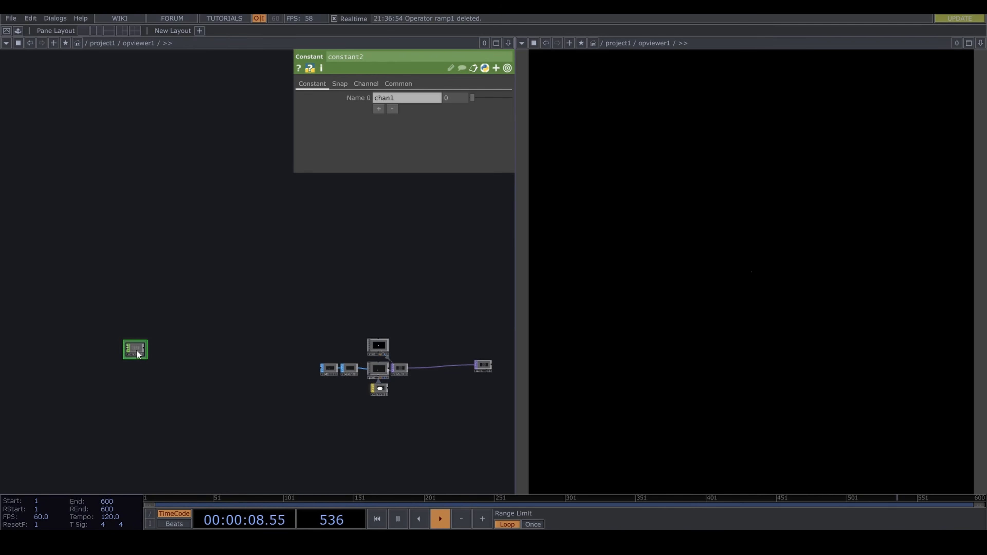
{"action": "scroll", "coordinate": [137, 353], "scroll_direction": "up", "scroll_amount": 5}
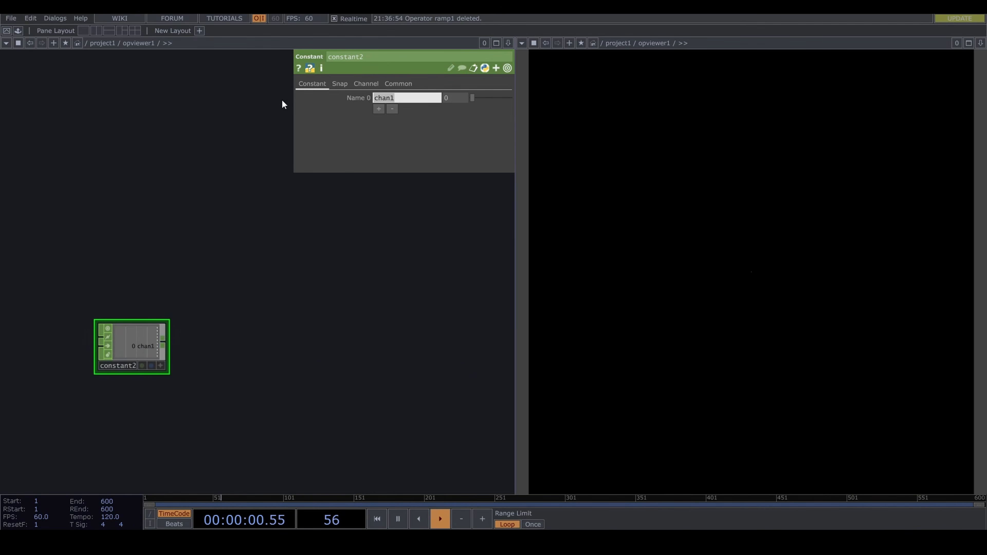
- Name constant2's channel count and set its value to 1280
{"action": "type", "text": "coui"}
{"action": "type", "text": "nt"}
{"action": "key", "text": "Return"}
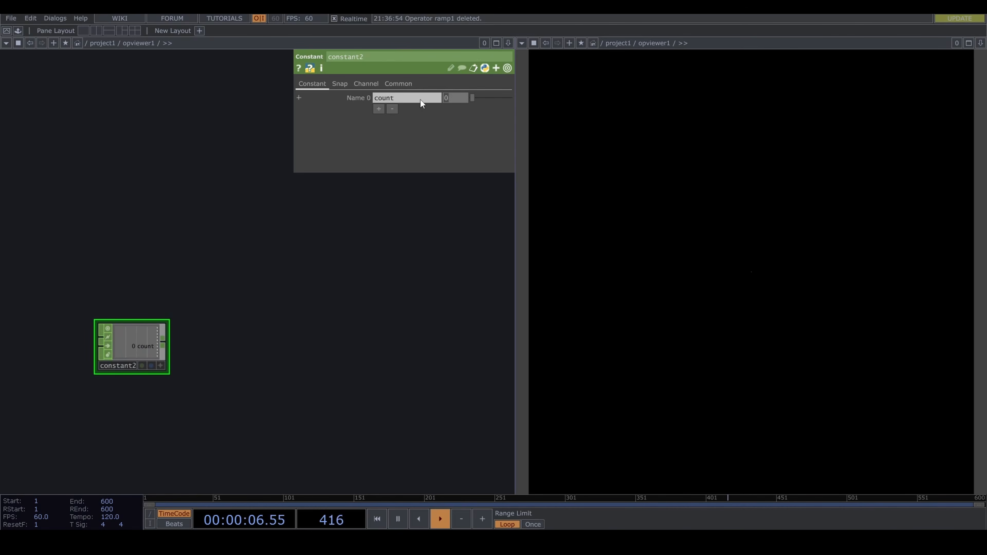
{"action": "type", "text": "1280"}
{"action": "key", "text": "Return"}
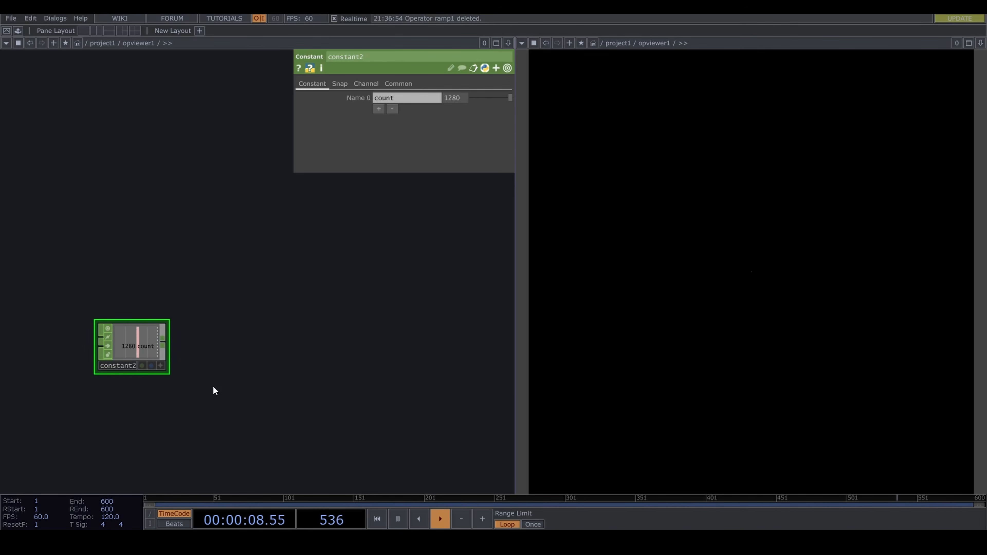
- Add a Ramp TOP directly below constant2
{"action": "scroll", "coordinate": [239, 370], "scroll_direction": "down", "scroll_amount": 5}
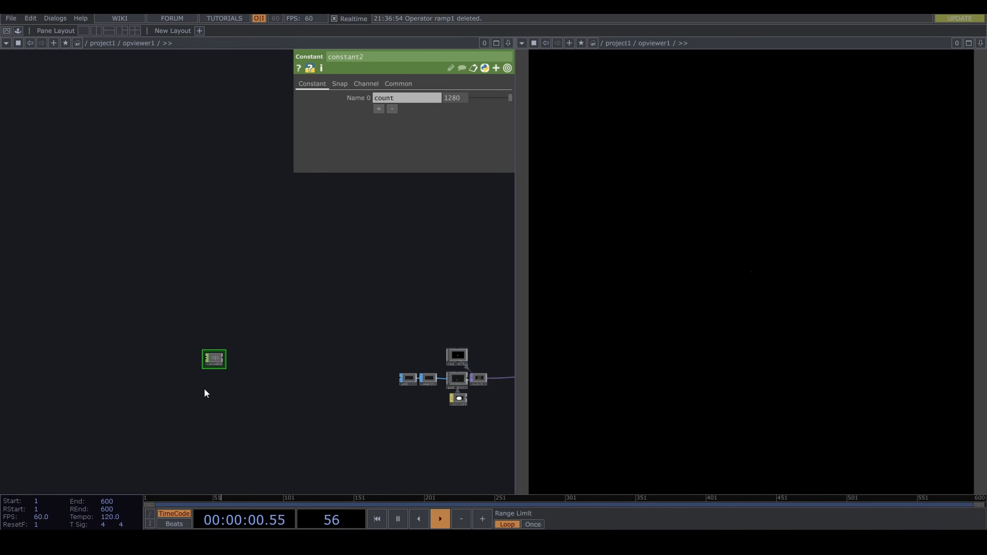
{"action": "key", "text": "Tab"}
{"action": "type", "text": "ra"}
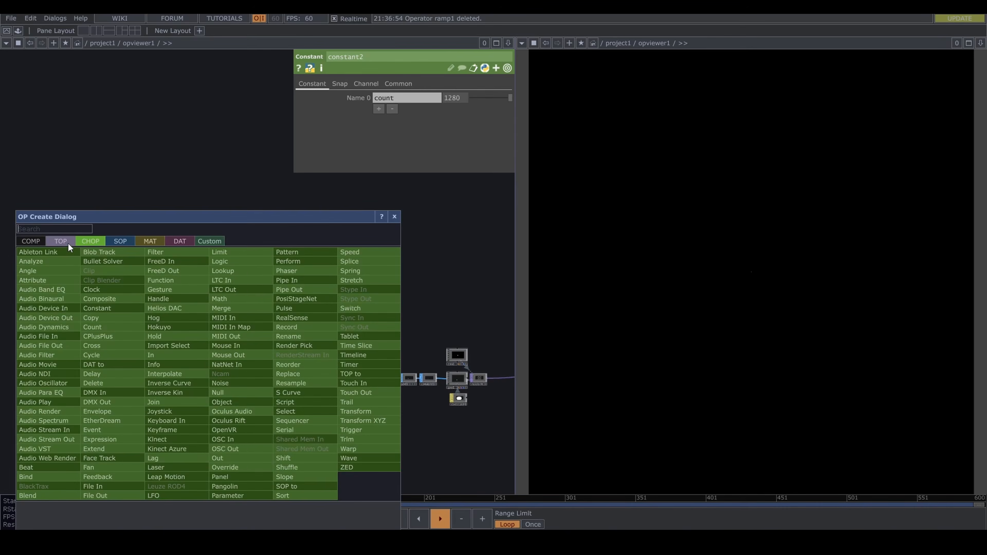
{"action": "left_click", "coordinate": [66, 242]}
{"action": "left_click", "coordinate": [247, 271]}
{"action": "left_click", "coordinate": [217, 387]}
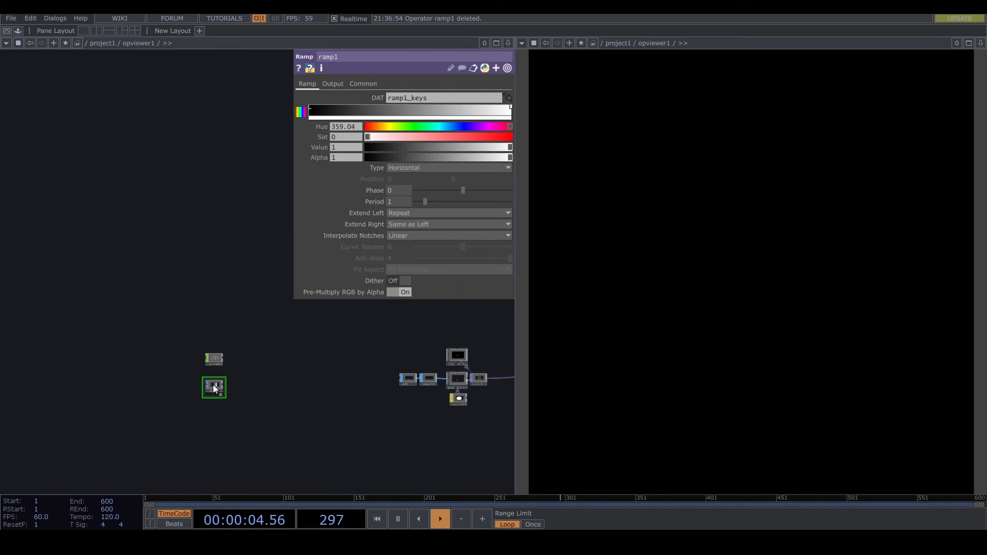
- Export constant2's count channel to ramp1's resolution width and height, and set ramp1's pixel format to 32-bit float (RGBA)
{"action": "scroll", "coordinate": [215, 384], "scroll_direction": "up", "scroll_amount": 5}
{"action": "left_click", "coordinate": [241, 306]}
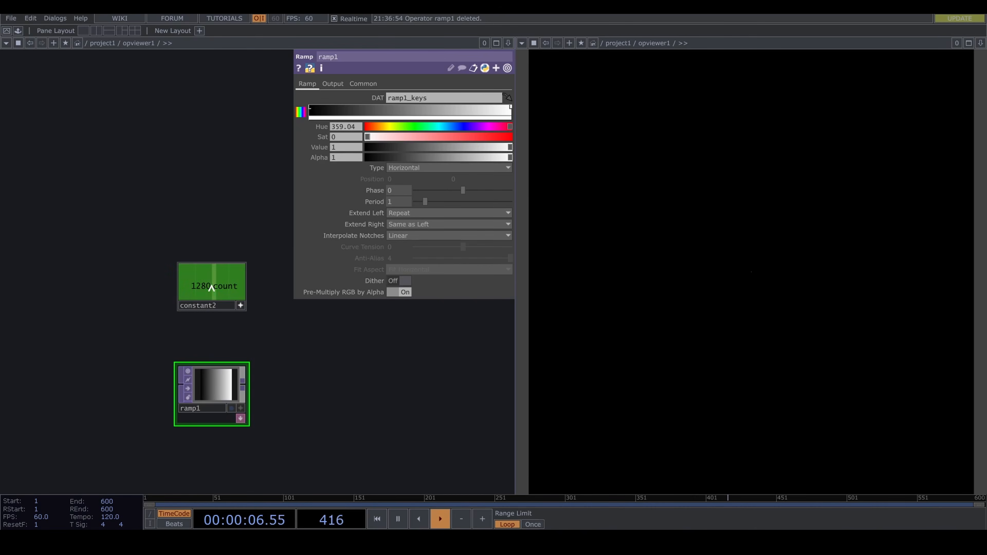
{"action": "left_click_drag", "start_coordinate": [212, 288], "coordinate": [372, 111]}
{"action": "left_click", "coordinate": [372, 109]}
{"action": "left_click", "coordinate": [418, 211]}
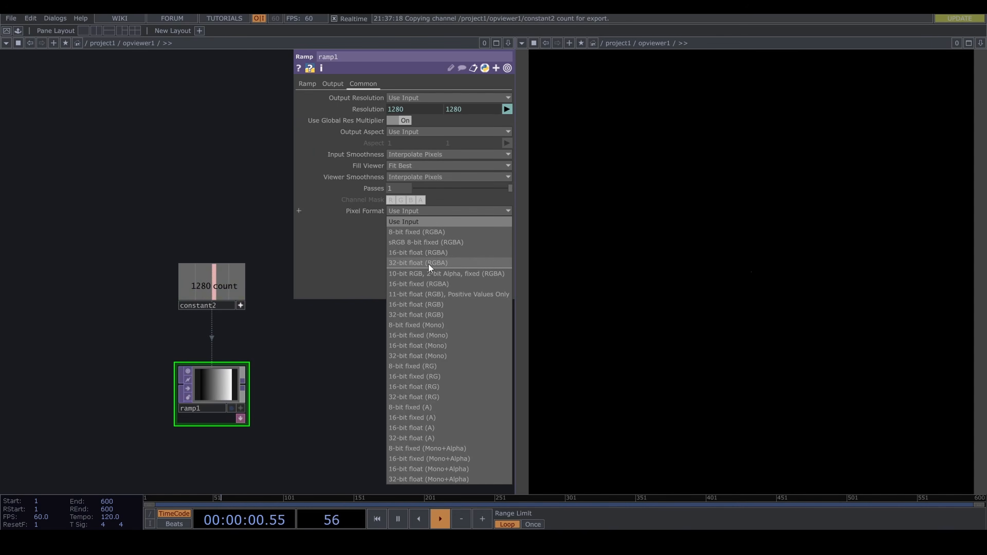
{"action": "left_click", "coordinate": [428, 263]}
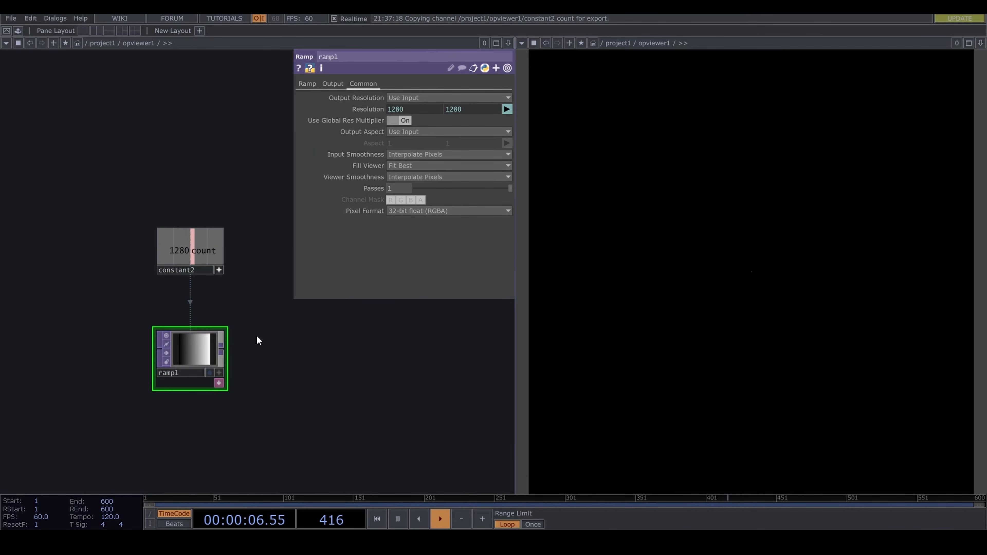
- Duplicate ramp1, place the copy just below it, and set the copy's ramp type to Vertical
{"action": "key", "text": "ctrl+c"}
{"action": "key", "text": "ctrl+v"}
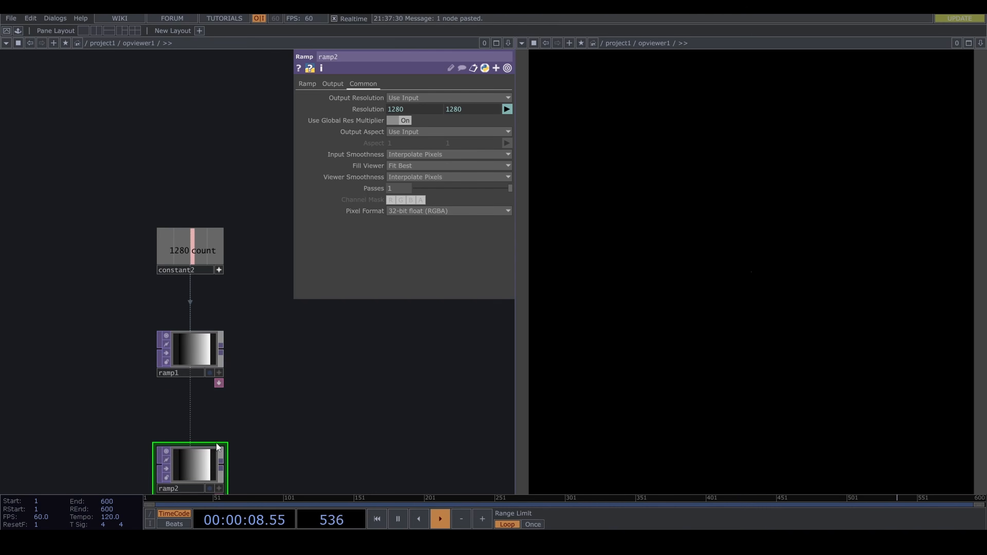
{"action": "left_click_drag", "start_coordinate": [194, 465], "coordinate": [194, 412]}
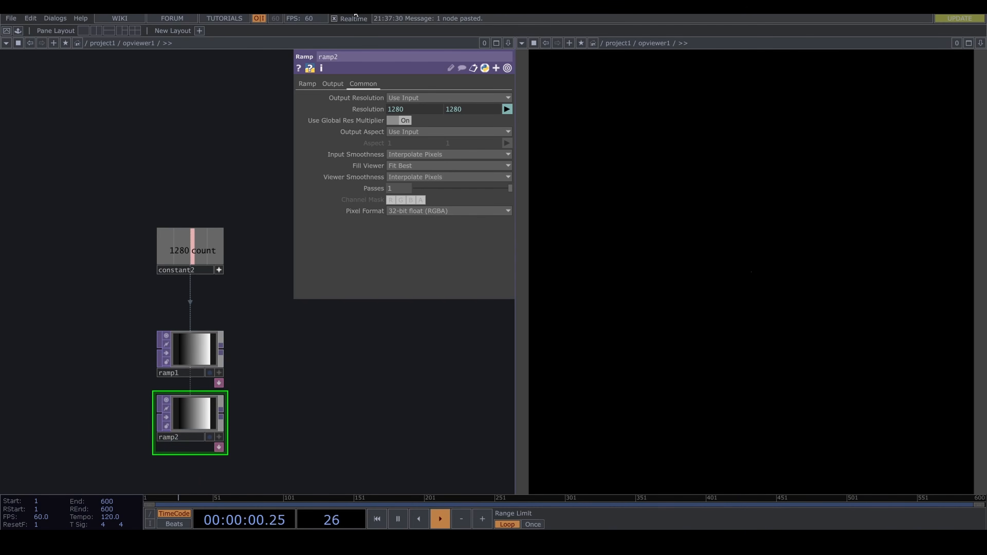
{"action": "left_click", "coordinate": [307, 83]}
{"action": "left_click", "coordinate": [424, 168]}
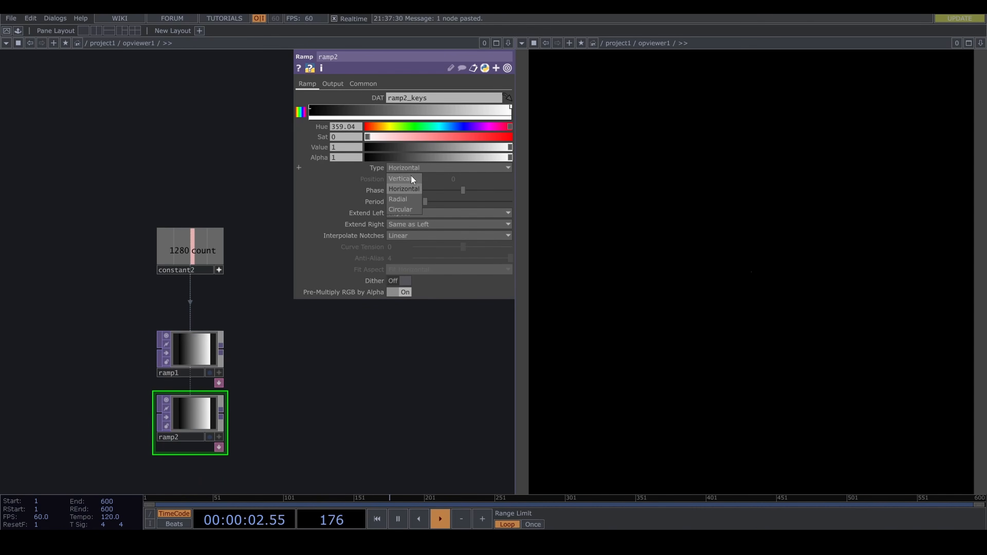
{"action": "left_click", "coordinate": [401, 178]}
- Add a Reorder TOP with ramp1 as its first input and ramp2 as its second
{"action": "left_click", "coordinate": [220, 348]}
{"action": "left_click", "coordinate": [269, 361]}
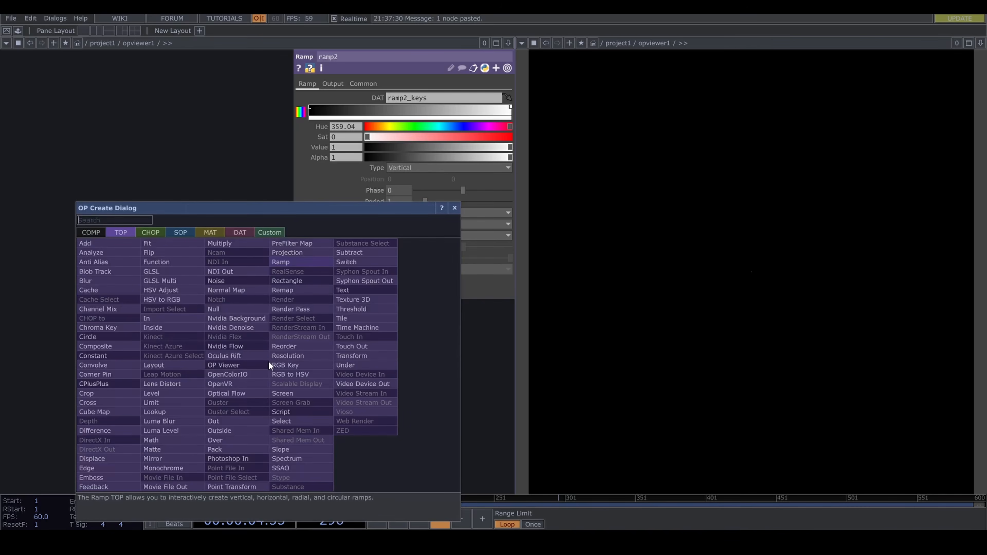
{"action": "left_click", "coordinate": [315, 346]}
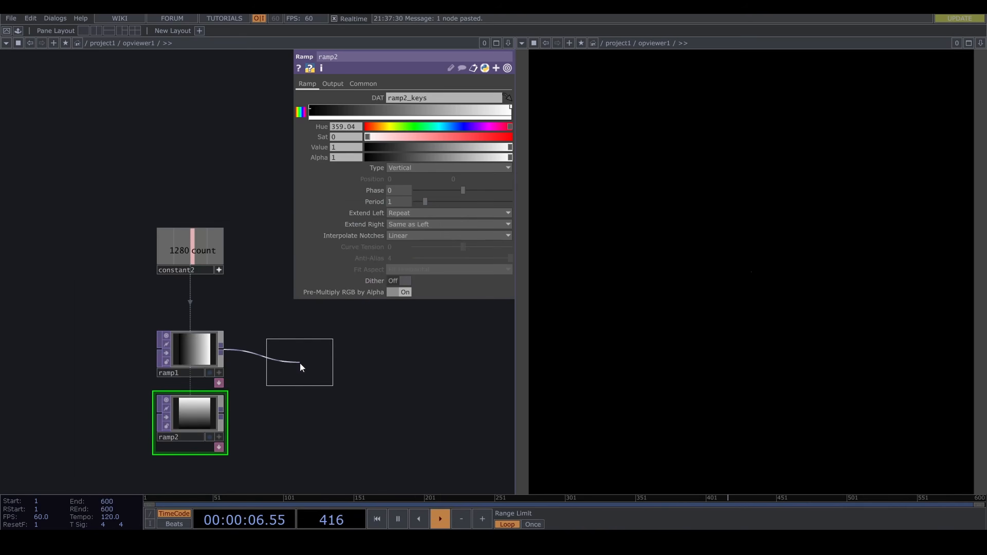
{"action": "left_click", "coordinate": [299, 363]}
{"action": "left_click", "coordinate": [221, 417]}
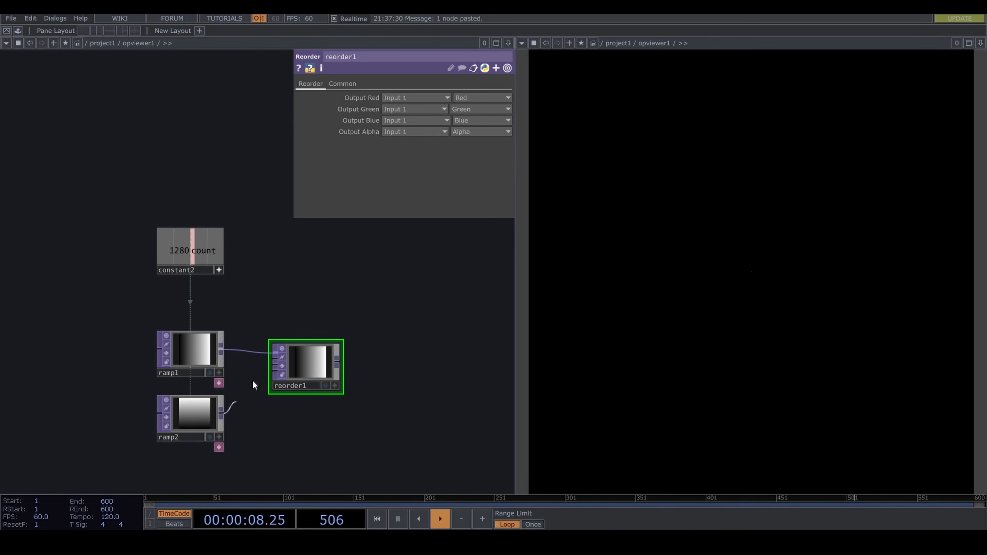
{"action": "left_click", "coordinate": [271, 361]}
- Set reorder1's Output Green to take Input 2 and its Output Blue channel to Zero
{"action": "left_click", "coordinate": [438, 111]}
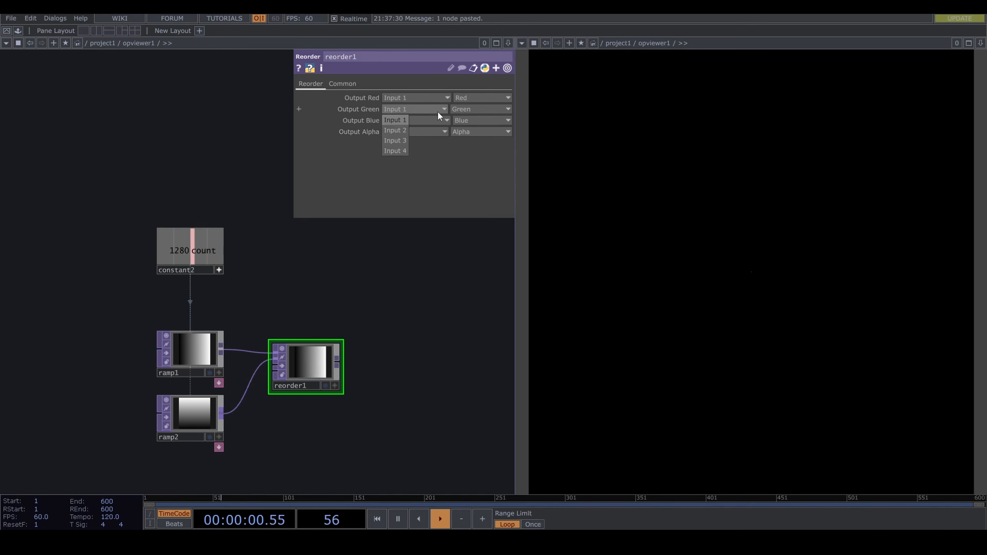
{"action": "left_click", "coordinate": [400, 131]}
{"action": "left_click", "coordinate": [466, 131]}
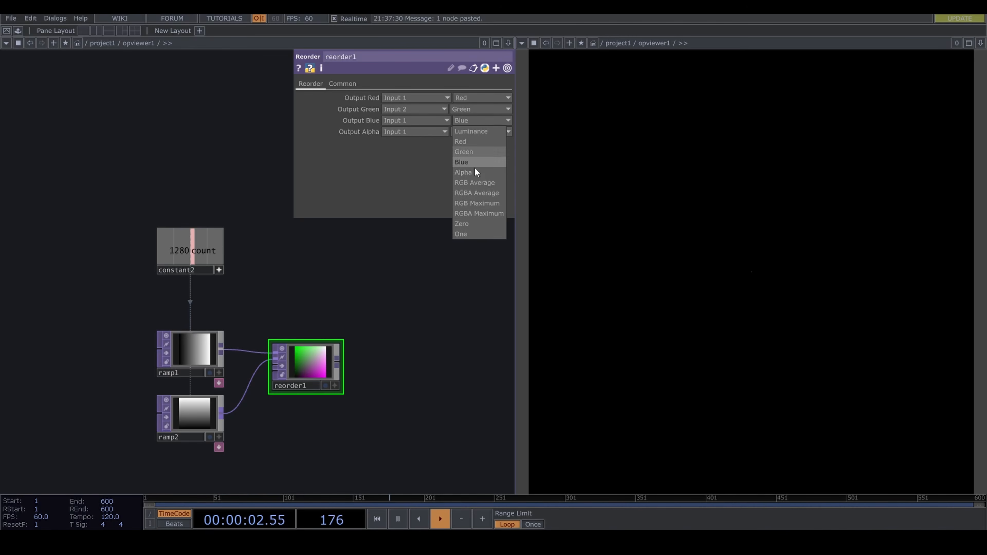
{"action": "left_click", "coordinate": [483, 221]}
- Add a Noise TOP connected to the output of reorder1
{"action": "left_click_drag", "start_coordinate": [372, 339], "coordinate": [225, 321]}
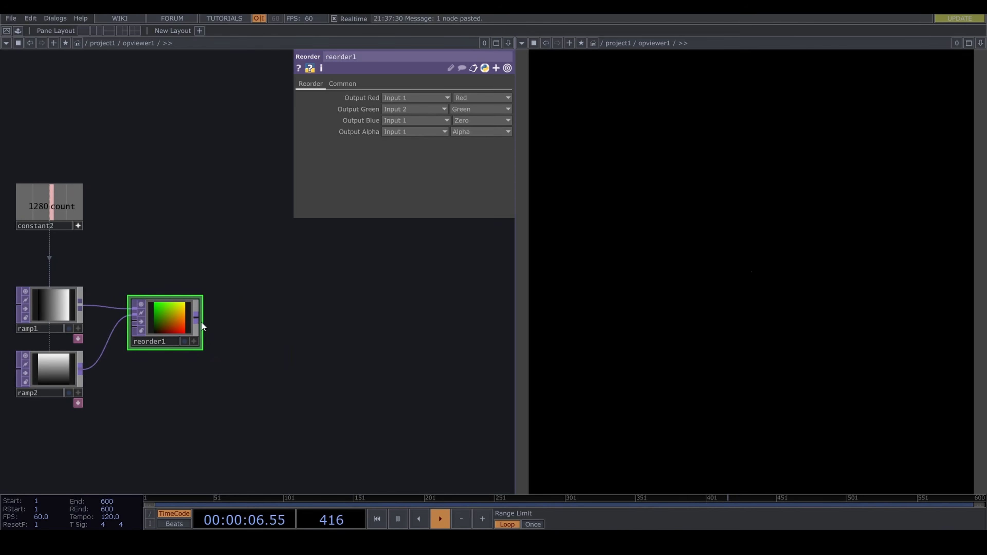
{"action": "left_click", "coordinate": [199, 315]}
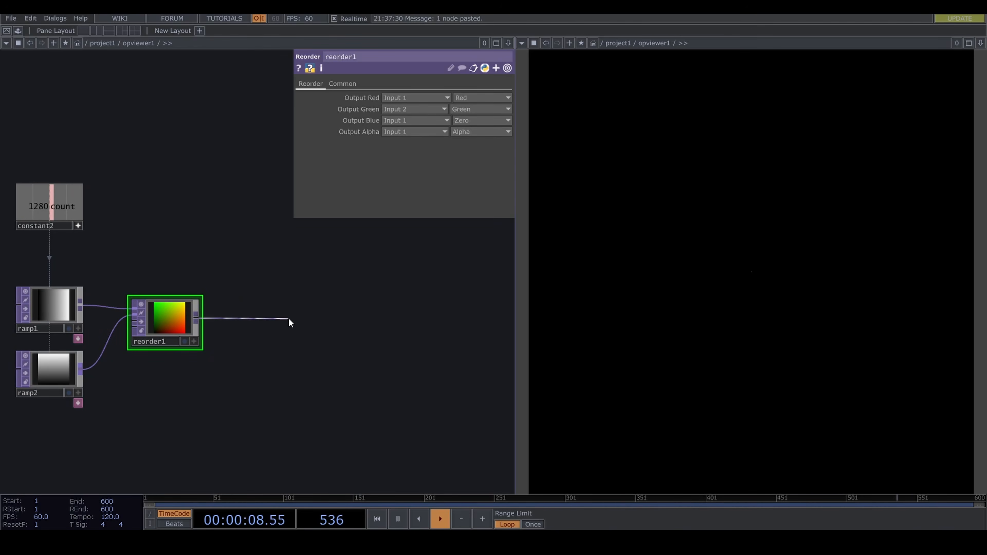
{"action": "left_click", "coordinate": [262, 317]}
{"action": "type", "text": "noi"}
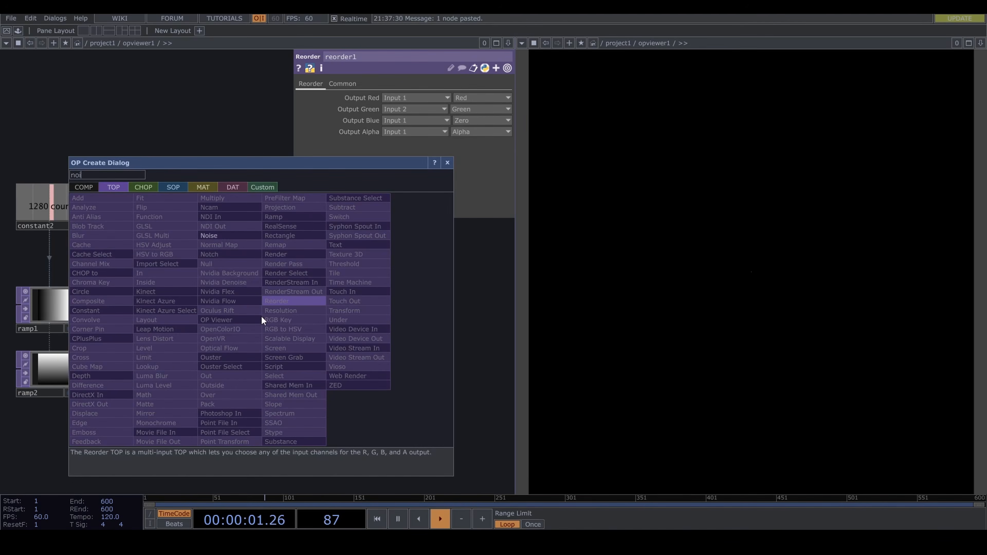
{"action": "left_click", "coordinate": [245, 236]}
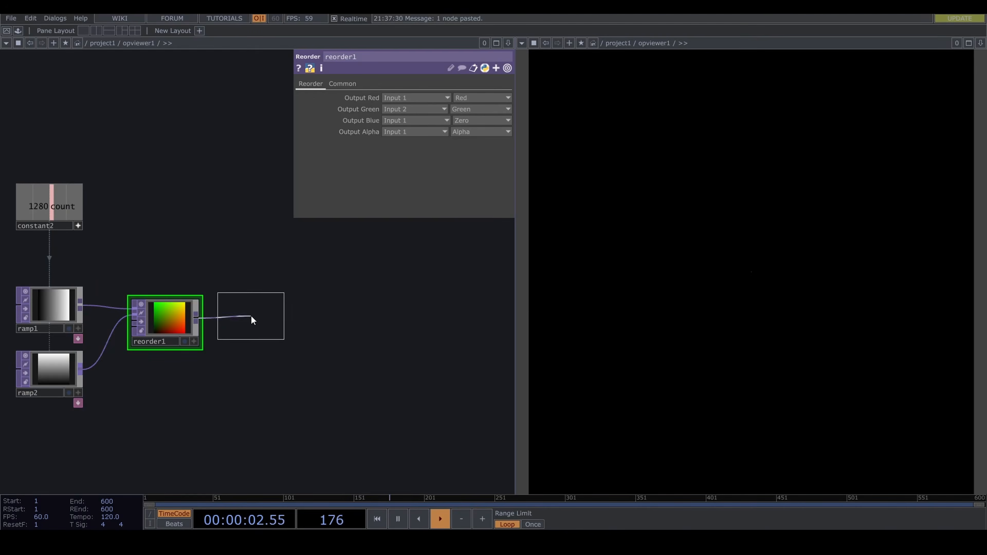
{"action": "left_click", "coordinate": [254, 323]}
- Set noise1's type to Random and amplitude to 0.001, turn Monochrome off, and inspect its result up close
{"action": "left_click", "coordinate": [424, 96]}
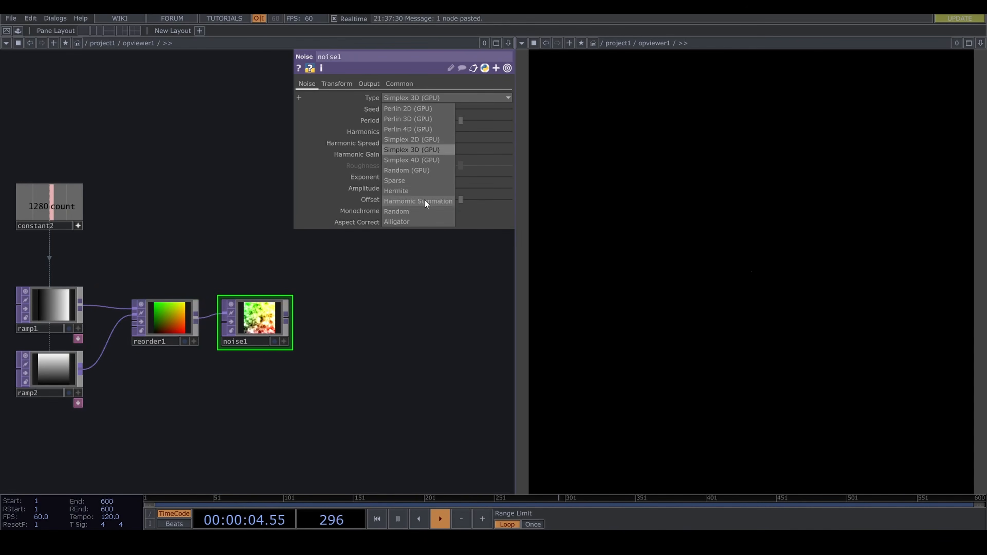
{"action": "left_click", "coordinate": [429, 210]}
{"action": "mouse_move", "coordinate": [396, 199]}
{"action": "middle_mouse_down"}
{"action": "mouse_move", "coordinate": [392, 180]}
{"action": "mouse_move", "coordinate": [397, 210]}
{"action": "middle_mouse_up"}
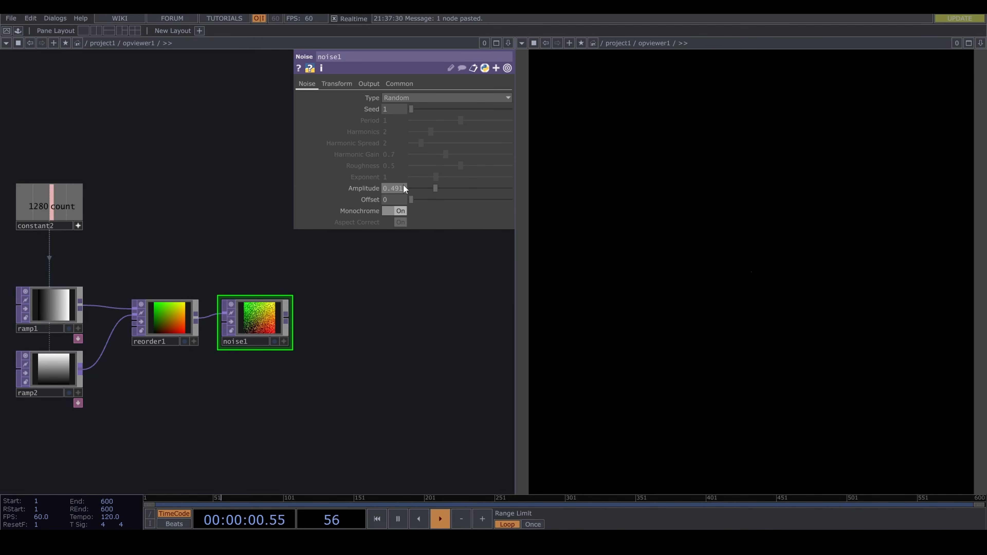
{"action": "type", "text": "0.001"}
{"action": "left_click", "coordinate": [395, 211]}
{"action": "scroll", "coordinate": [233, 324], "scroll_direction": "up", "scroll_amount": 12}
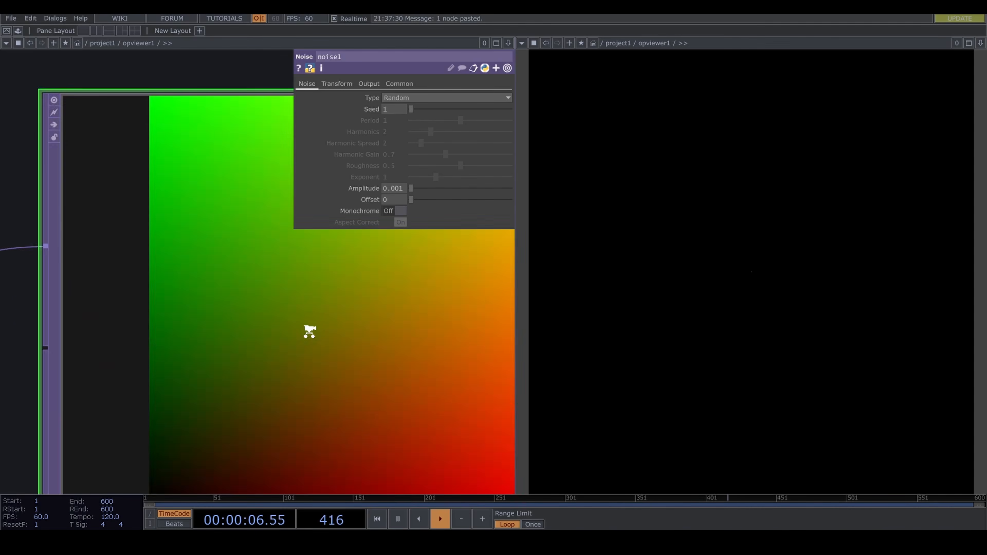
{"action": "scroll", "coordinate": [309, 331], "scroll_direction": "down", "scroll_amount": 10}
- Add a Null TOP fed by noise1, place it just below add1, and rename it pos
{"action": "scroll", "coordinate": [368, 368], "scroll_direction": "down", "scroll_amount": 8}
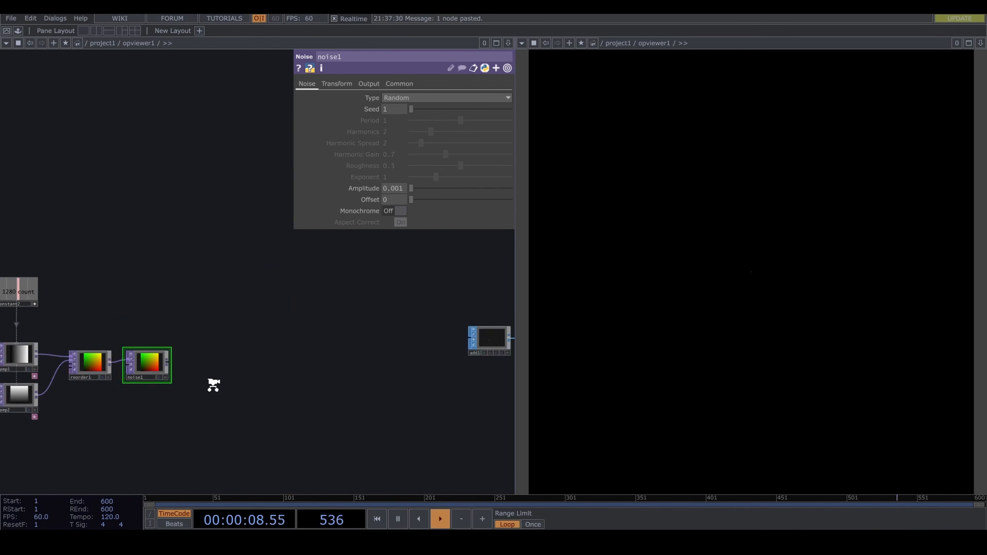
{"action": "left_click", "coordinate": [177, 367]}
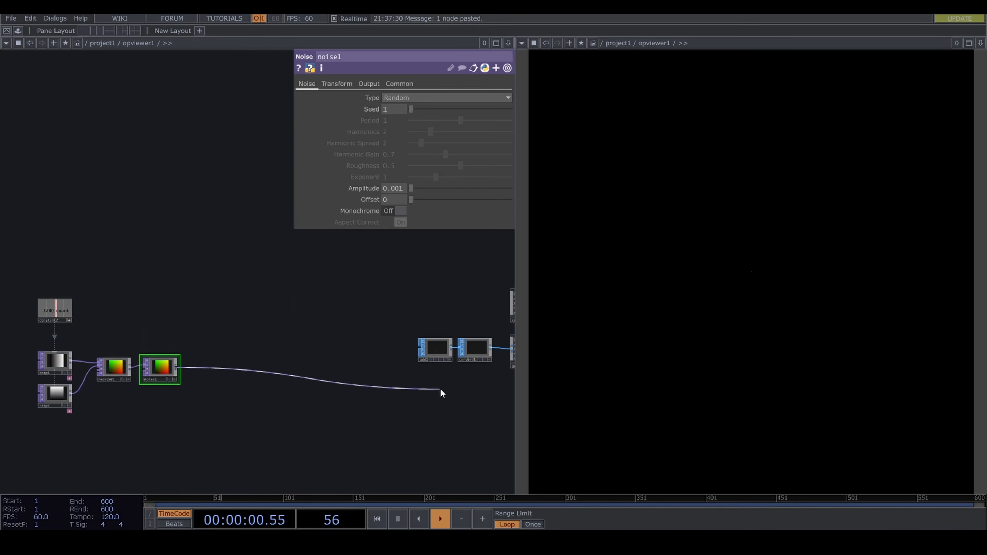
{"action": "left_click", "coordinate": [431, 395]}
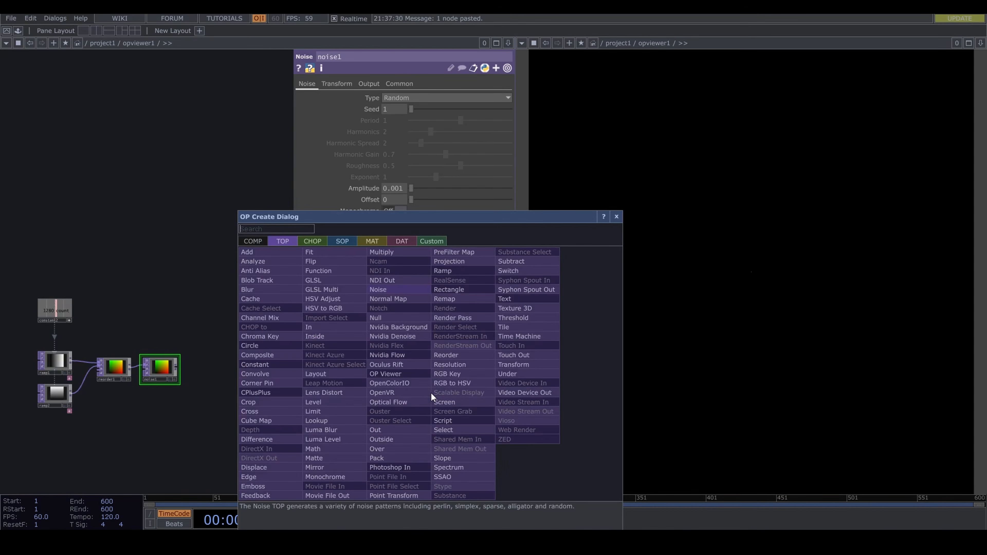
{"action": "type", "text": "nu"}
{"action": "key", "text": "Return"}
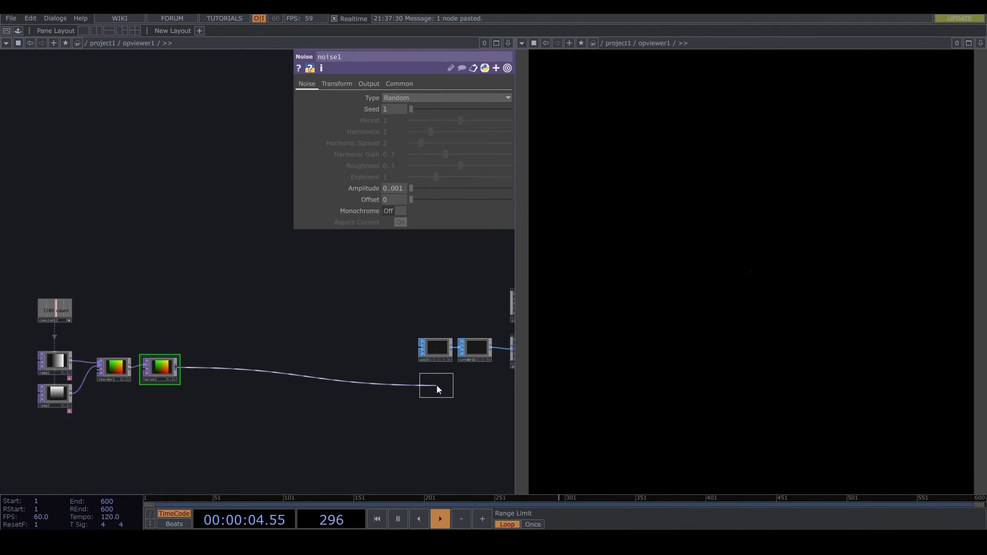
{"action": "left_click", "coordinate": [432, 393]}
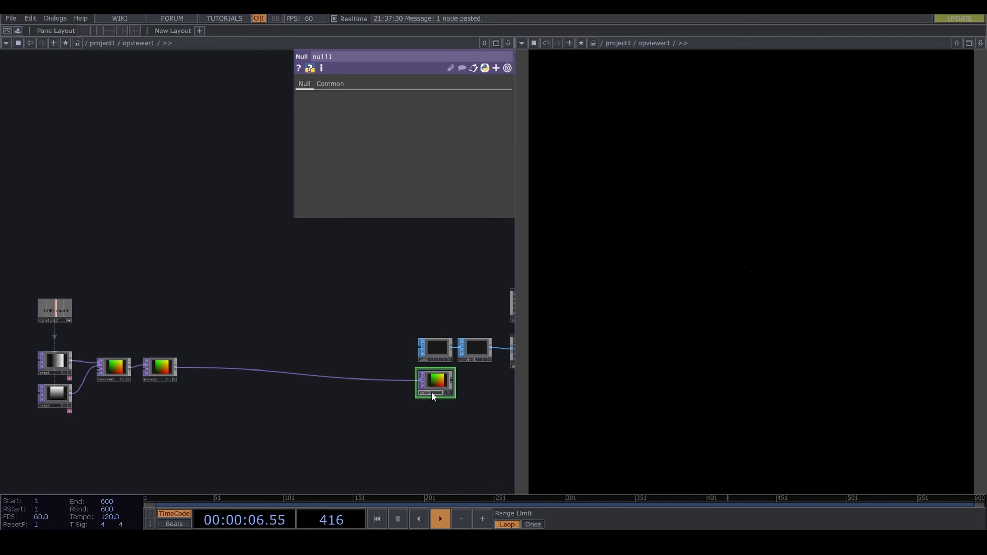
{"action": "type", "text": "pos"}
- Turn on instancing for geo1 and assign pos as its Translate OP
{"action": "left_click_drag", "start_coordinate": [416, 400], "coordinate": [293, 414]}
{"action": "left_click", "coordinate": [414, 356]}
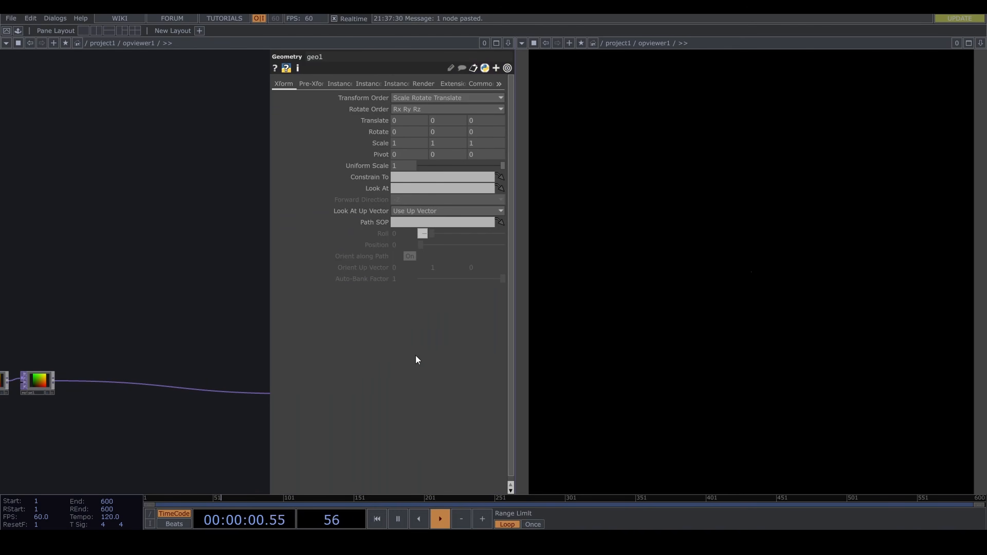
{"action": "left_click", "coordinate": [368, 84]}
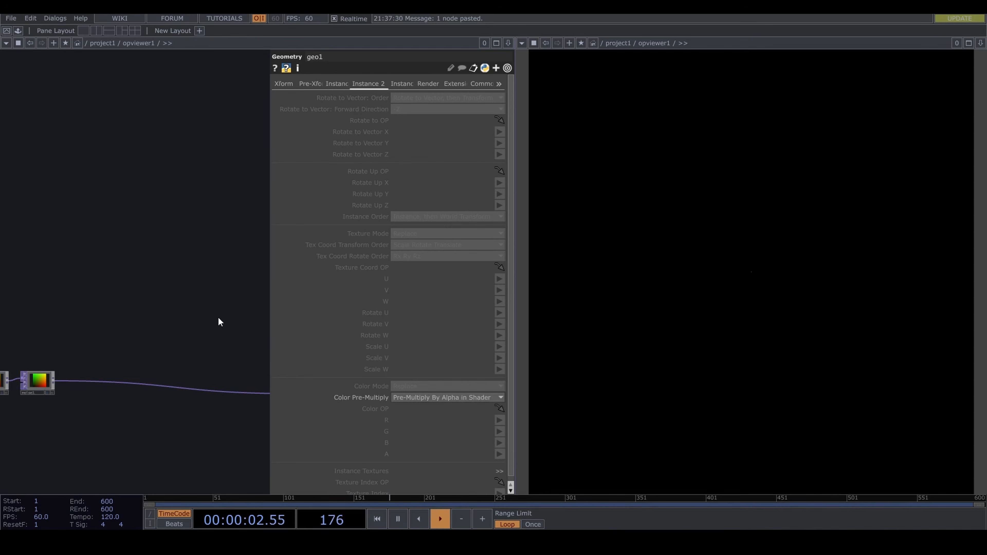
{"action": "left_click_drag", "start_coordinate": [218, 320], "coordinate": [73, 300]}
{"action": "left_click", "coordinate": [335, 84]}
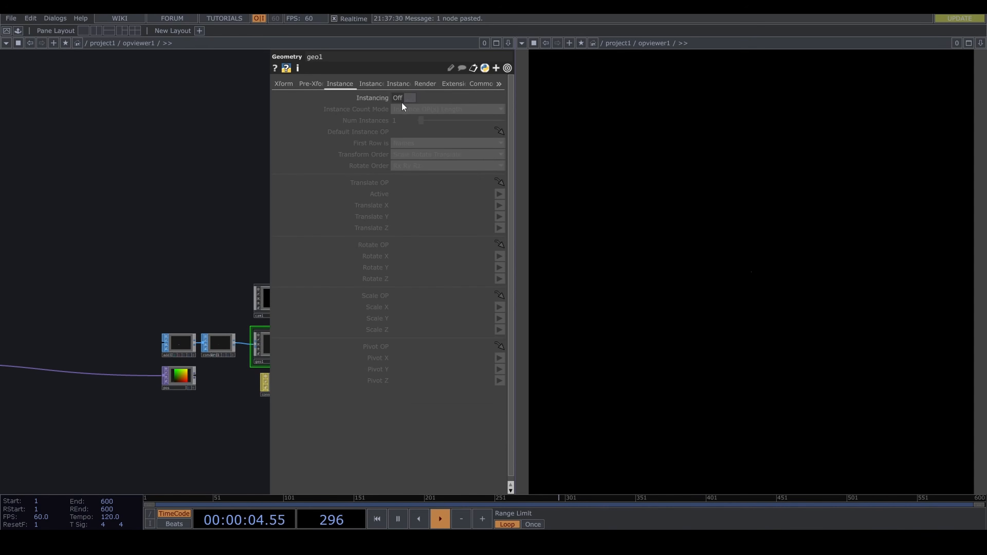
{"action": "left_click", "coordinate": [403, 98]}
{"action": "scroll", "coordinate": [189, 389], "scroll_direction": "up", "scroll_amount": 3}
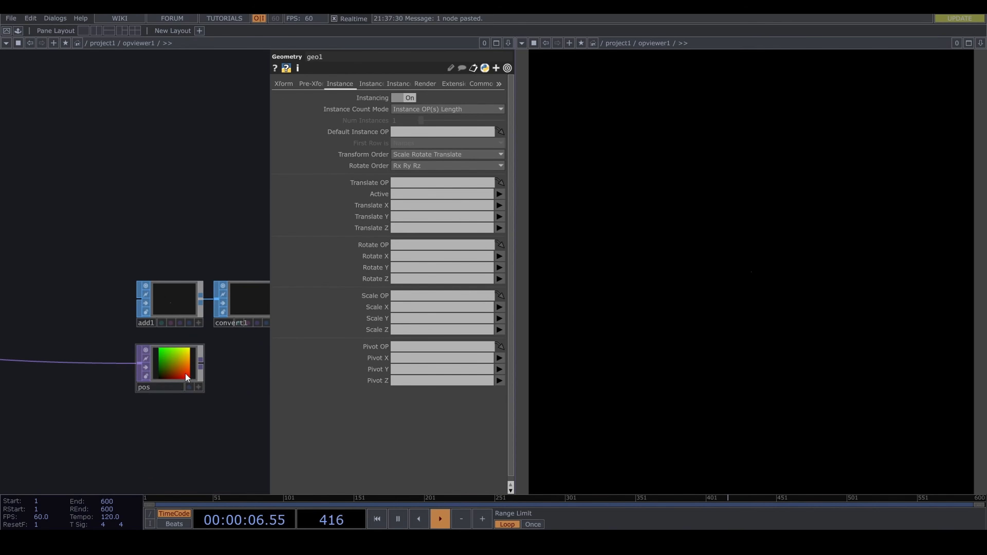
{"action": "left_click_drag", "start_coordinate": [185, 376], "coordinate": [422, 186]}
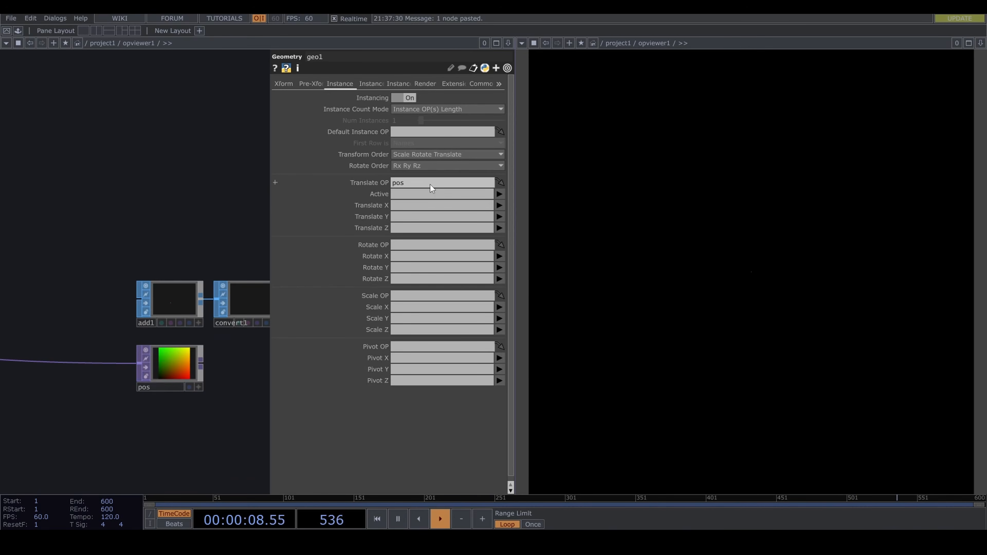
- Map geo1's instance Translate X to the r channel and Translate Y to the g channel
{"action": "left_click", "coordinate": [498, 205]}
{"action": "left_click", "coordinate": [500, 216]}
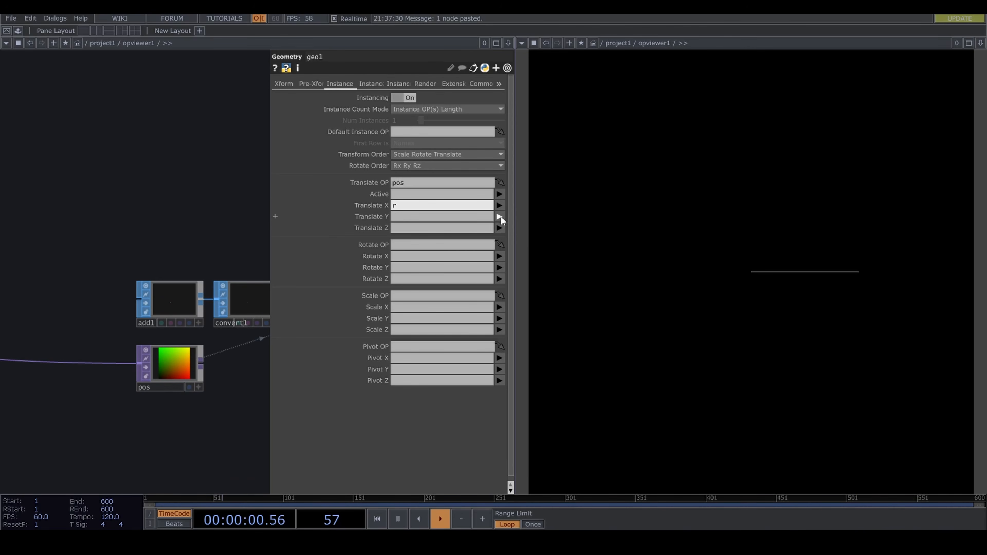
{"action": "left_click", "coordinate": [500, 216]}
{"action": "left_click", "coordinate": [500, 238]}
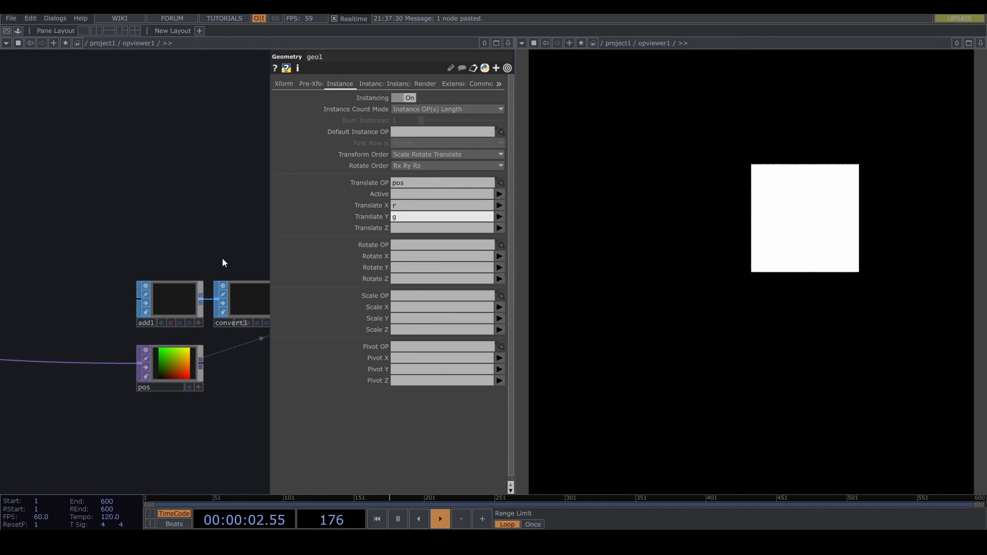
- Switch cam1's projection to Orthographic
{"action": "left_click_drag", "start_coordinate": [222, 258], "coordinate": [157, 257]}
{"action": "left_click", "coordinate": [242, 221]}
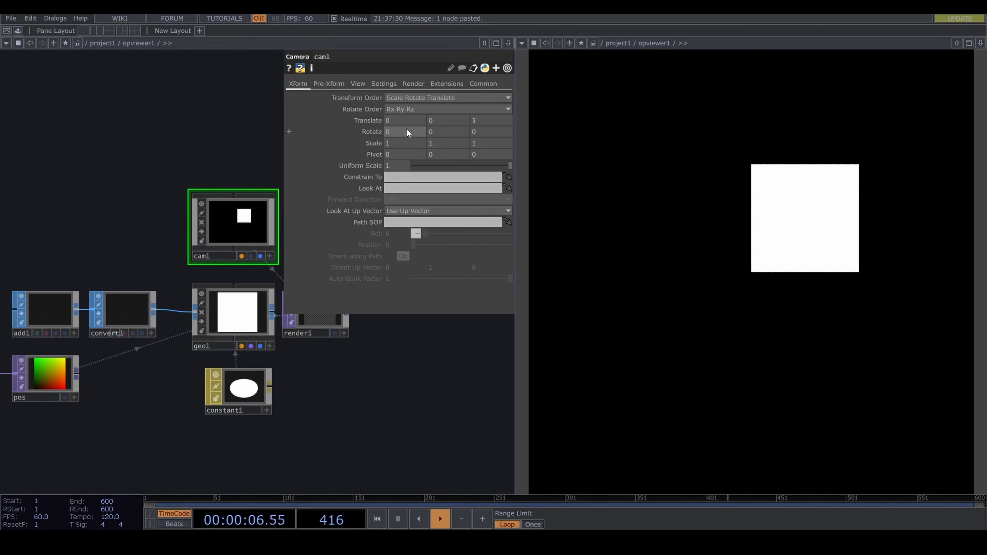
{"action": "left_click", "coordinate": [357, 83]}
{"action": "left_click", "coordinate": [394, 98]}
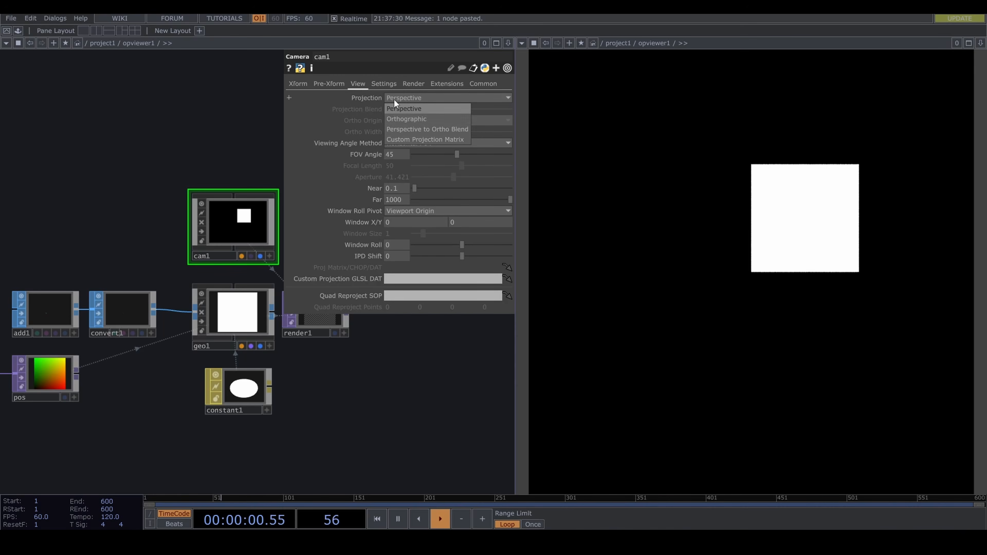
{"action": "left_click", "coordinate": [408, 120]}
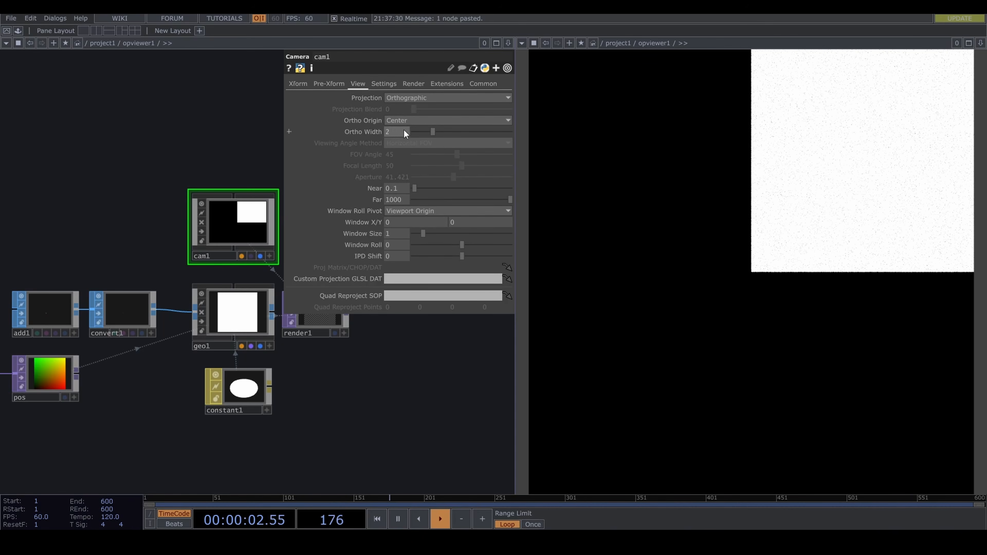
- Set cam1's Ortho Width to 1 and its Ortho Origin to Bottom-Left
{"action": "left_click_drag", "start_coordinate": [399, 131], "coordinate": [359, 131]}
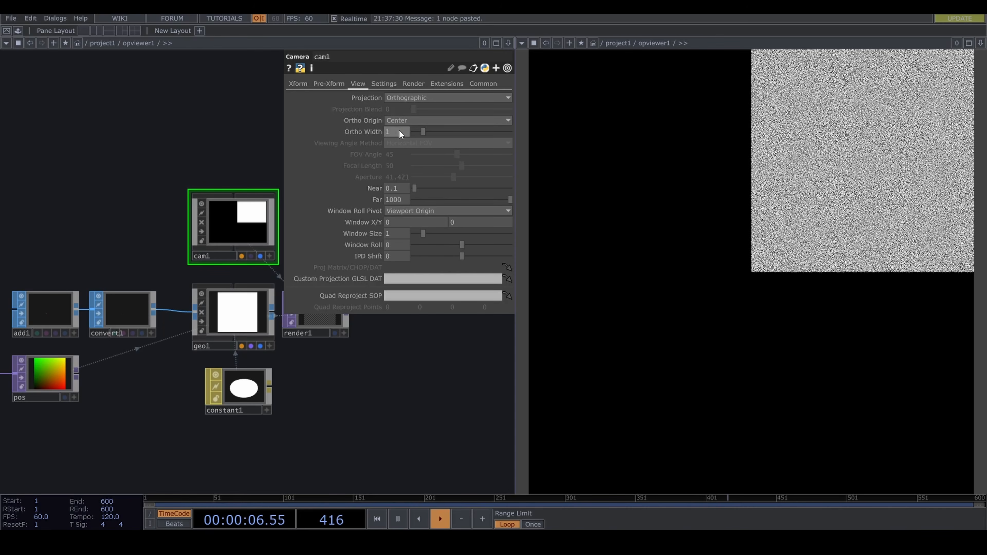
{"action": "left_click", "coordinate": [416, 120]}
{"action": "left_click", "coordinate": [405, 139]}
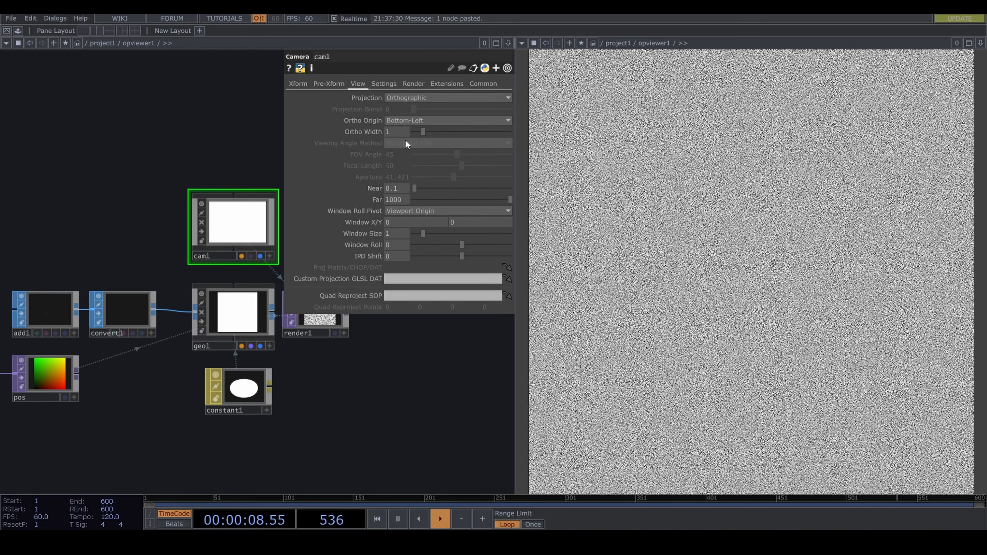
{"action": "left_click_drag", "start_coordinate": [411, 132], "coordinate": [410, 133]}
- Move the count constant, both ramps, reorder1 and noise1 together away from pos to make room in the network
{"action": "scroll", "coordinate": [315, 432], "scroll_direction": "down", "scroll_amount": 7}
{"action": "left_click_drag", "start_coordinate": [344, 441], "coordinate": [442, 413]}
{"action": "left_click_drag", "start_coordinate": [227, 424], "coordinate": [299, 439]}
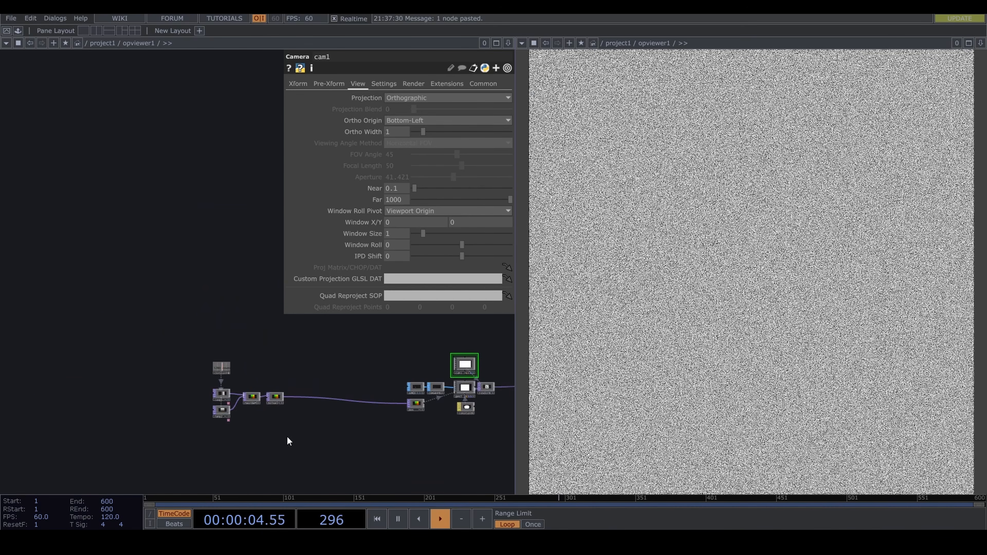
{"action": "scroll", "coordinate": [270, 455], "scroll_direction": "up", "scroll_amount": 4}
{"action": "left_click", "coordinate": [278, 336]}
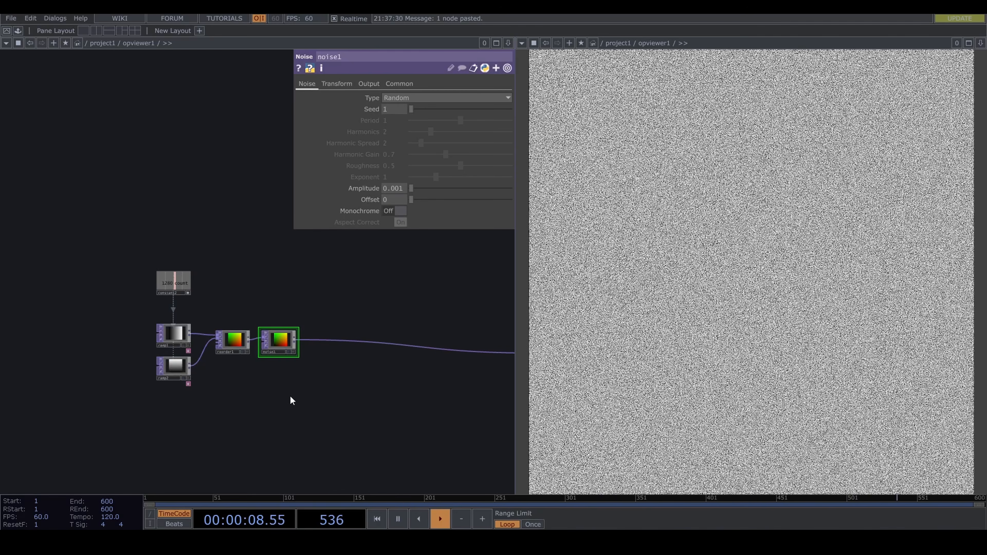
{"action": "left_click_drag", "start_coordinate": [259, 384], "coordinate": [118, 278]}
{"action": "left_click_drag", "start_coordinate": [272, 339], "coordinate": [62, 359]}
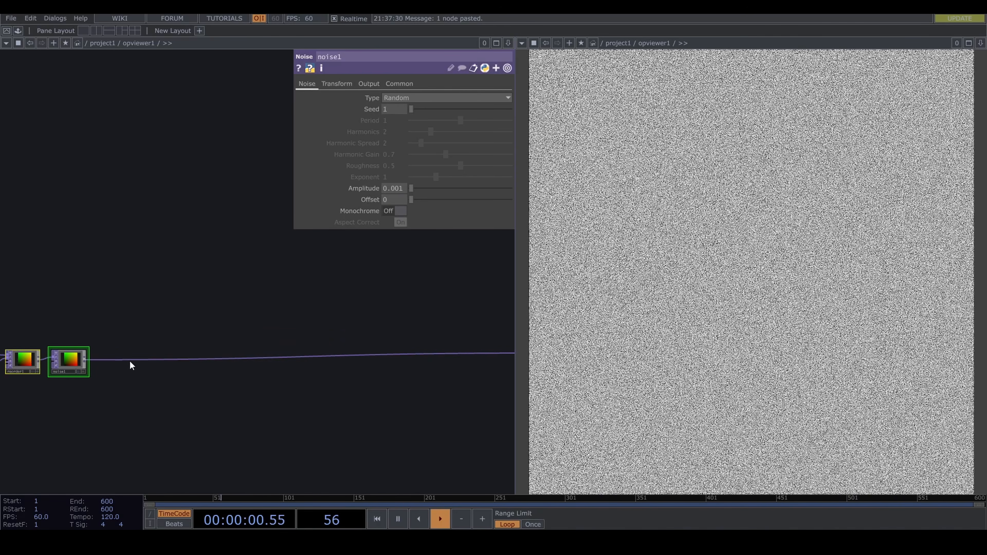
- Insert a Null TOP on the wire between noise1 and pos, and rename it start
{"action": "right_click", "coordinate": [139, 359]}
{"action": "left_click", "coordinate": [158, 348]}
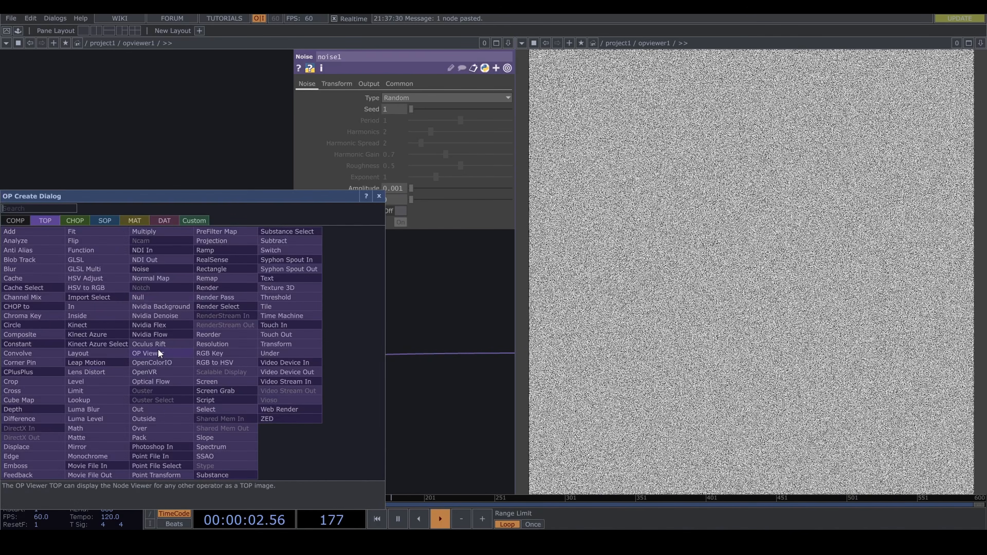
{"action": "left_click", "coordinate": [147, 298]}
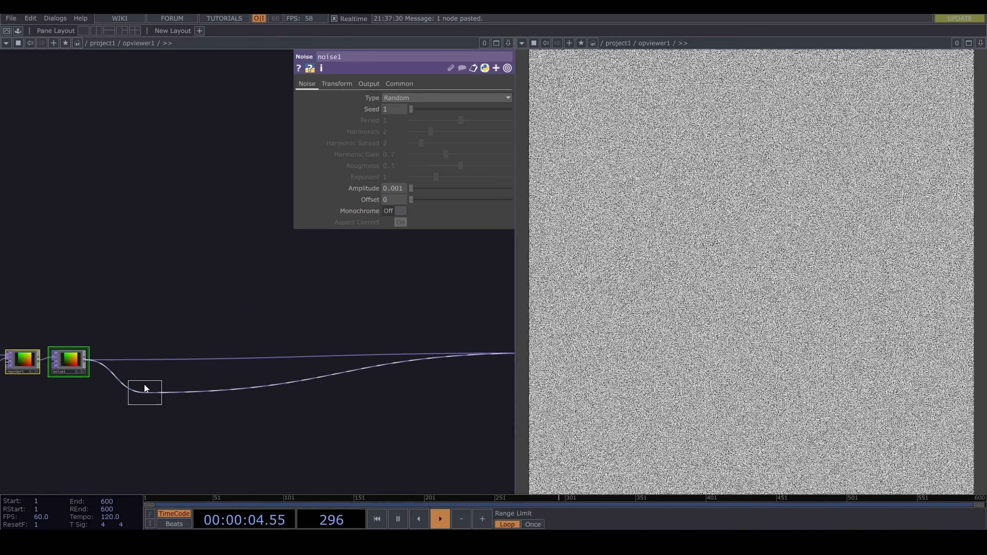
{"action": "left_click", "coordinate": [135, 369]}
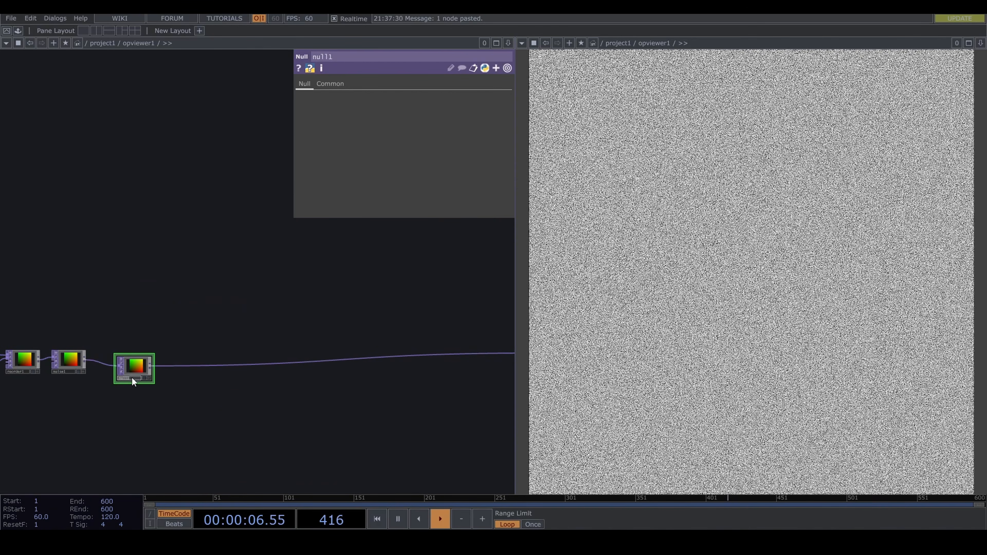
{"action": "left_click", "coordinate": [131, 377]}
{"action": "type", "text": "start"}
- Insert another Null TOP on the wire between start and pos, and rename it end
{"action": "left_click_drag", "start_coordinate": [237, 387], "coordinate": [4, 391]}
{"action": "right_click", "coordinate": [169, 358]}
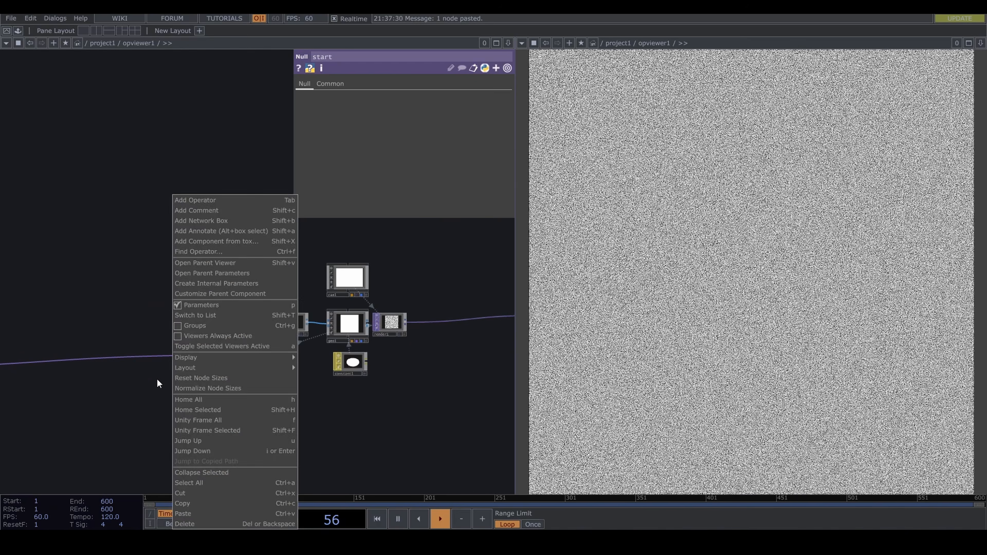
{"action": "right_click", "coordinate": [169, 356]}
{"action": "left_click", "coordinate": [184, 344]}
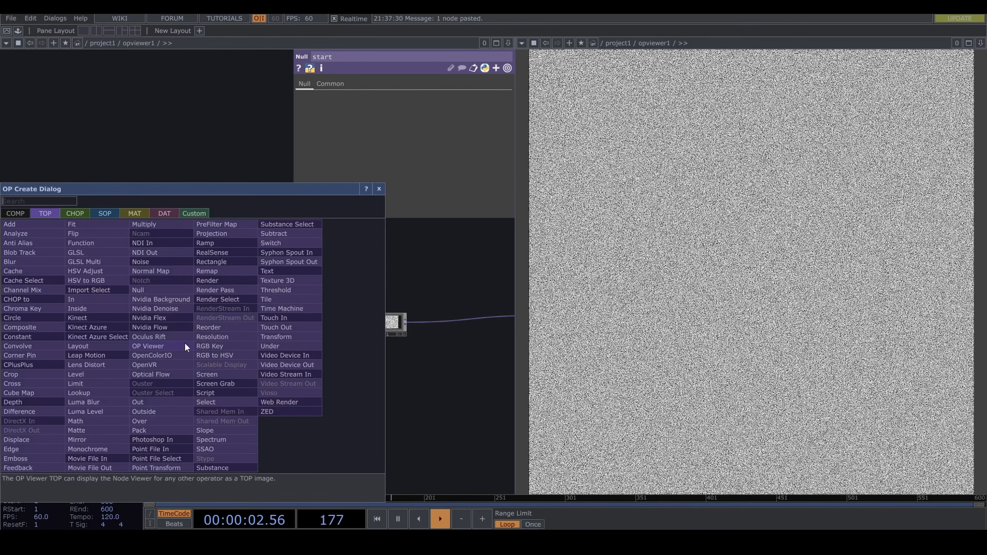
{"action": "type", "text": "nul"}
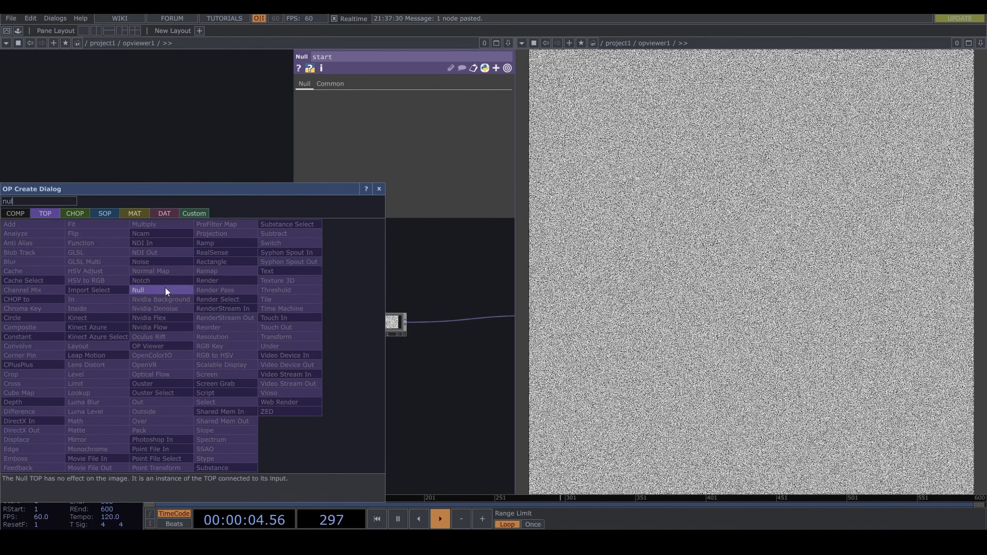
{"action": "left_click", "coordinate": [165, 288]}
{"action": "left_click", "coordinate": [188, 364]}
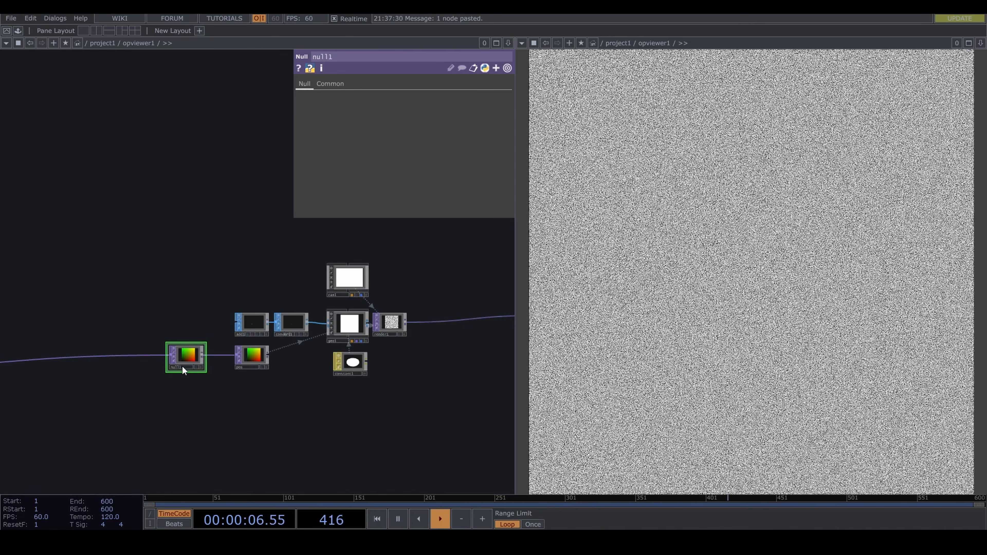
{"action": "type", "text": "end"}
{"action": "key", "text": "Return"}
- Move the whole node group from the count constant through start farther away from the end Null
{"action": "left_click_drag", "start_coordinate": [181, 403], "coordinate": [419, 383]}
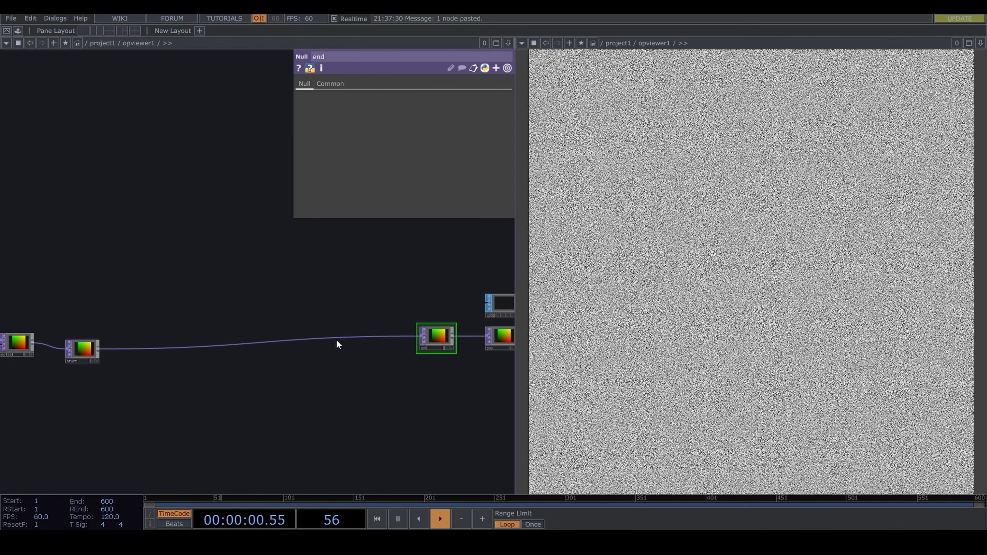
{"action": "left_click_drag", "start_coordinate": [352, 438], "coordinate": [442, 406]}
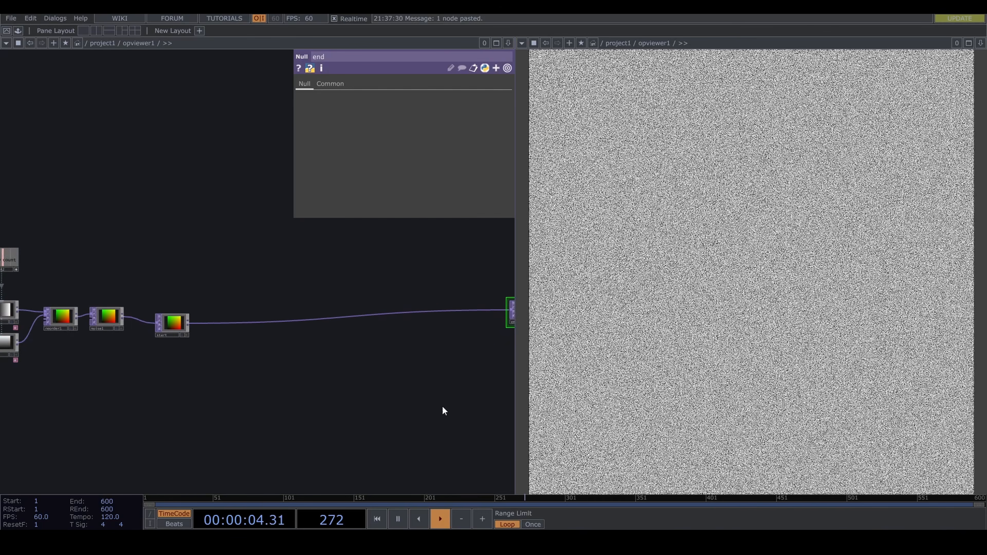
{"action": "left_click_drag", "start_coordinate": [102, 388], "coordinate": [177, 382]}
{"action": "left_click_drag", "start_coordinate": [386, 397], "coordinate": [278, 393]}
{"action": "scroll", "coordinate": [272, 394], "scroll_direction": "down", "scroll_amount": 1}
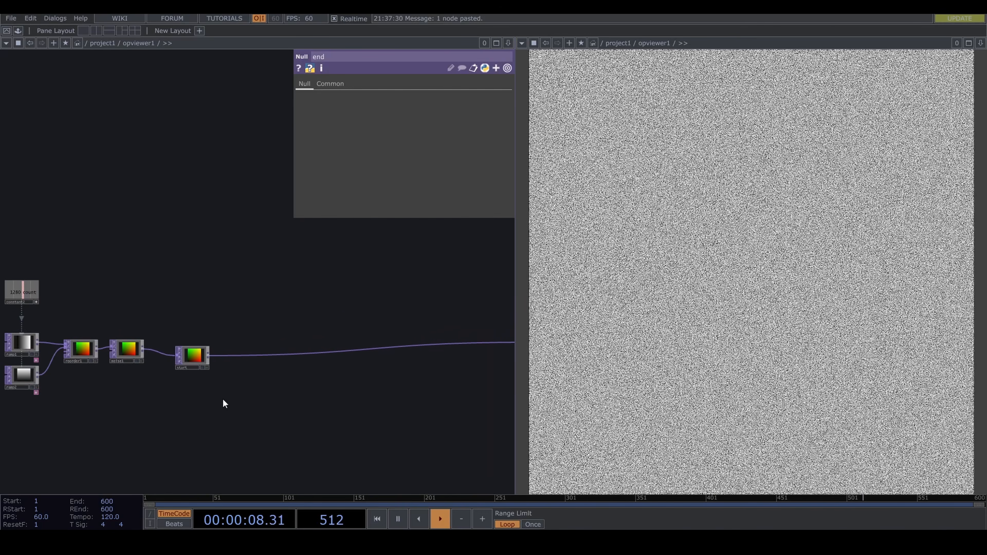
{"action": "left_click_drag", "start_coordinate": [226, 412], "coordinate": [279, 425]}
{"action": "right_click_drag", "start_coordinate": [254, 424], "coordinate": [19, 281]}
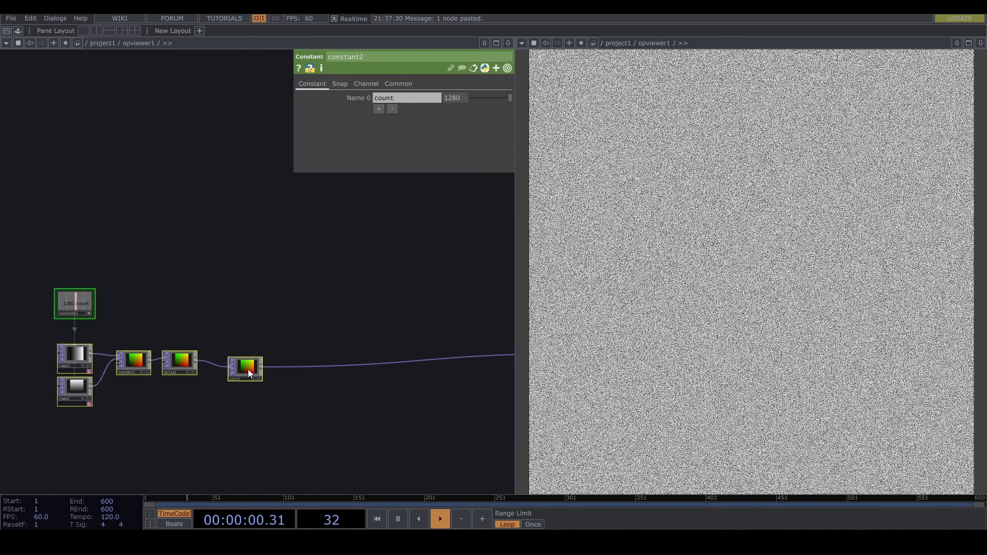
{"action": "left_click_drag", "start_coordinate": [248, 370], "coordinate": [129, 370]}
- Insert a Feedback TOP on the wire between start and end, right beside start
{"action": "left_click_drag", "start_coordinate": [304, 415], "coordinate": [195, 421]}
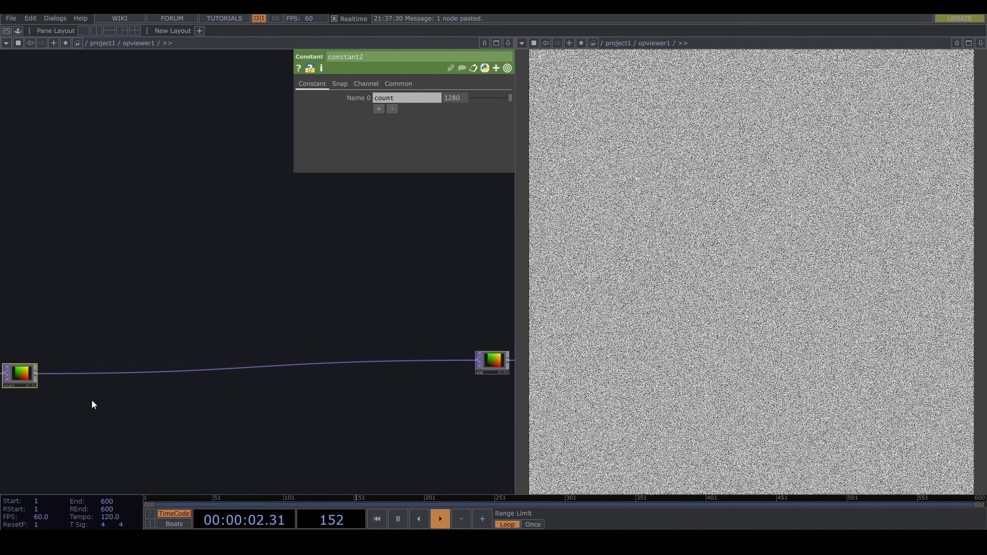
{"action": "right_click", "coordinate": [82, 371]}
{"action": "left_click", "coordinate": [96, 362]}
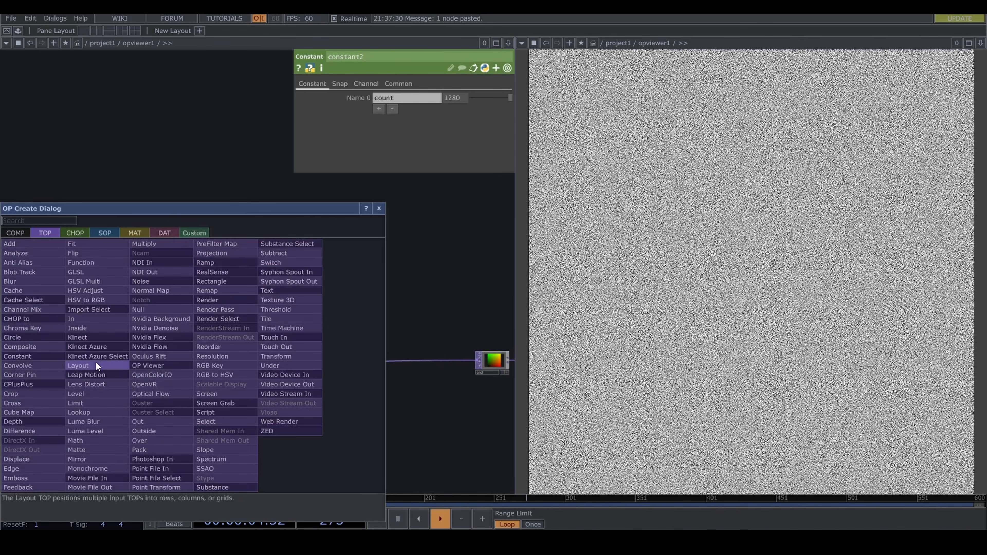
{"action": "type", "text": "fee"}
{"action": "left_click", "coordinate": [19, 488]}
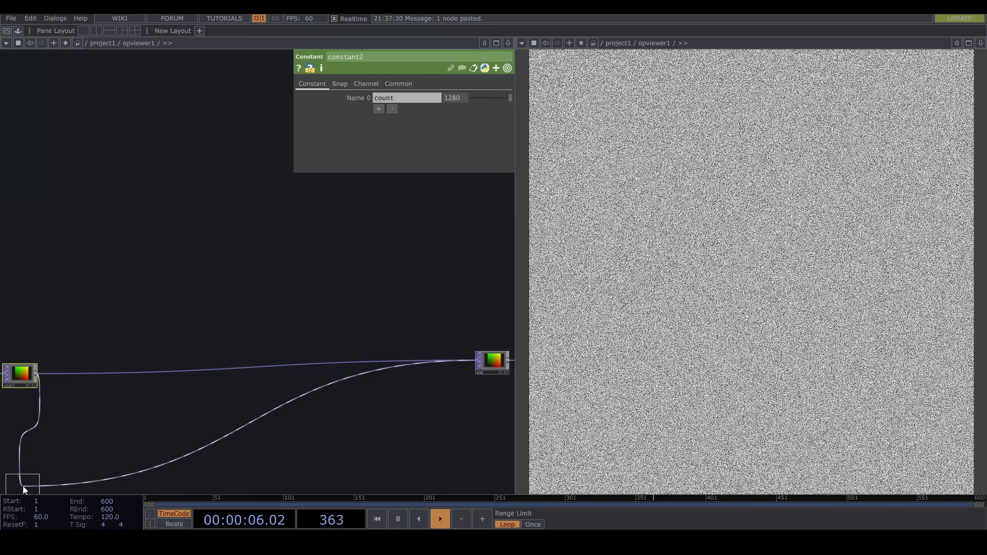
{"action": "left_click", "coordinate": [97, 372]}
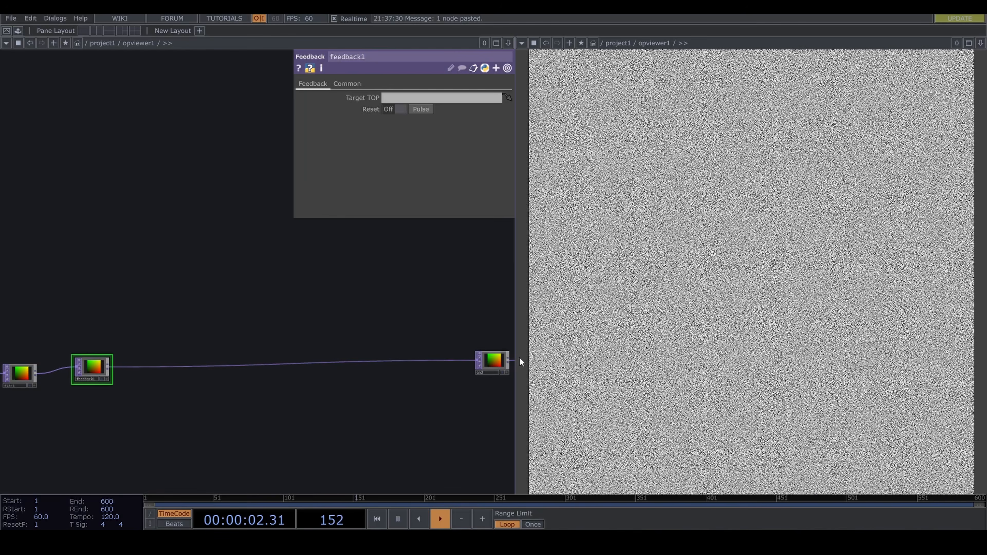
- Set feedback1's Target TOP to the end Null
{"action": "scroll", "coordinate": [505, 360], "scroll_direction": "up", "scroll_amount": 3}
{"action": "scroll", "coordinate": [482, 373], "scroll_direction": "down", "scroll_amount": 5}
{"action": "left_click_drag", "start_coordinate": [491, 363], "coordinate": [205, 368]}
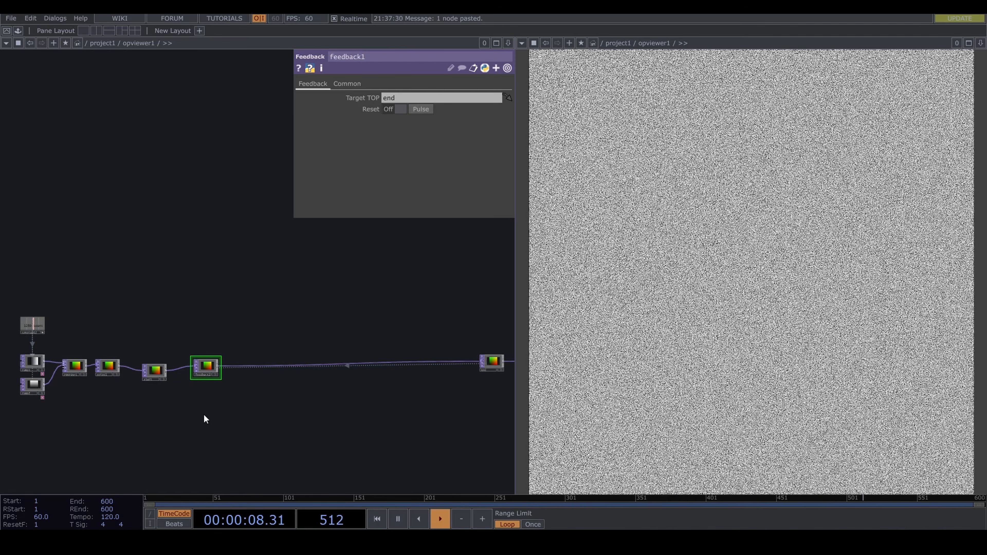
- Add a Noise TOP below the wire between feedback1 and end
{"action": "key", "text": "Tab"}
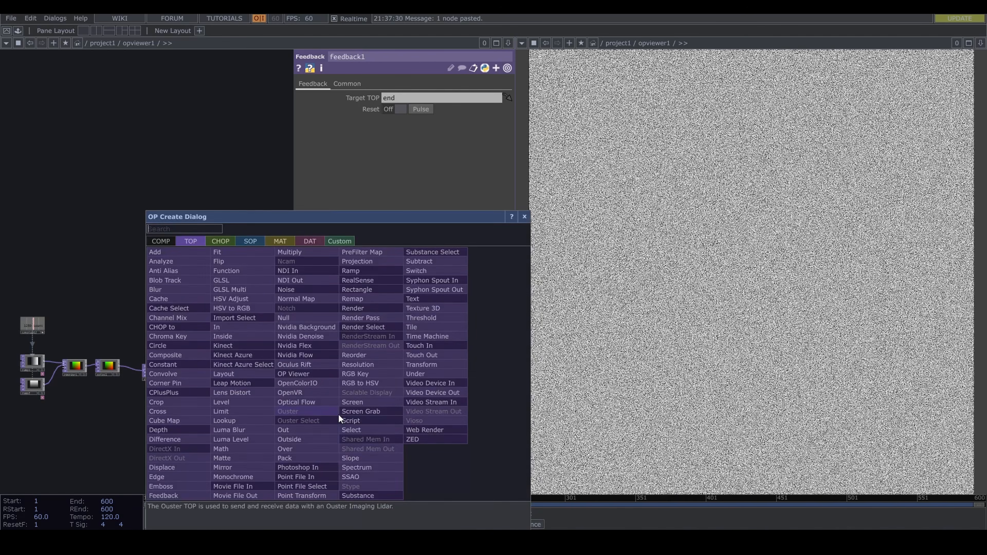
{"action": "left_click", "coordinate": [292, 287]}
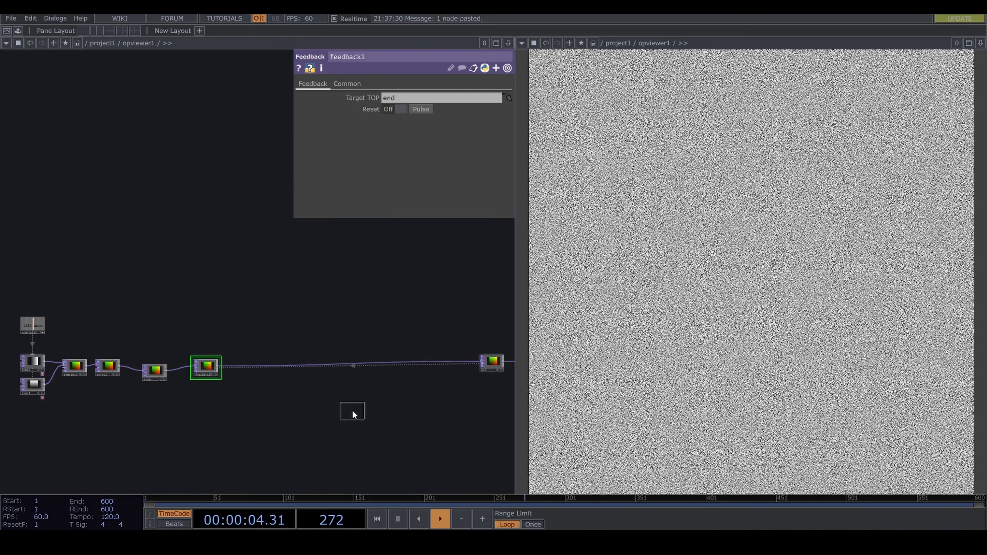
{"action": "left_click", "coordinate": [352, 410]}
{"action": "scroll", "coordinate": [371, 408], "scroll_direction": "up", "scroll_amount": 3}
{"action": "scroll", "coordinate": [370, 408], "scroll_direction": "down", "scroll_amount": 5}
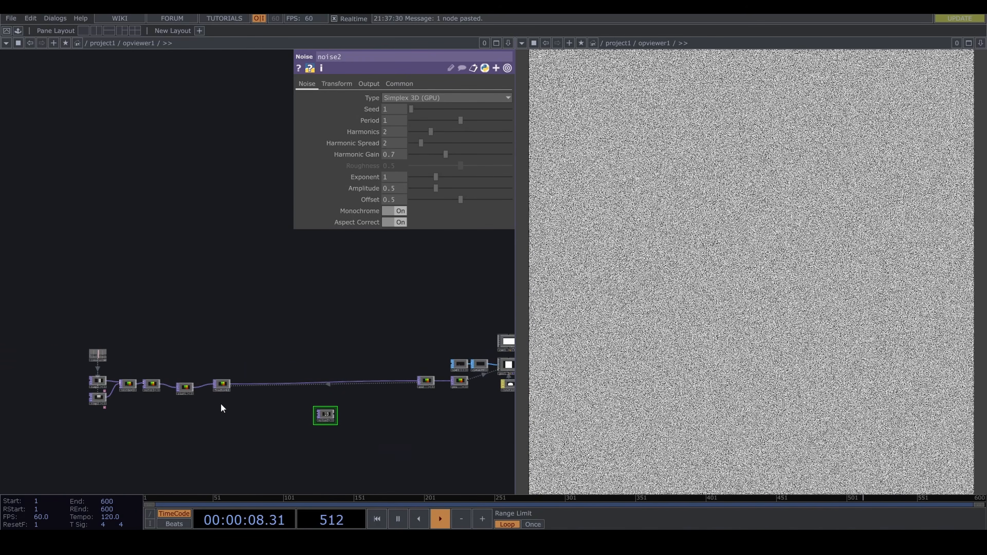
- Link both resolution values of noise2 to the count channel of the constant CHOP
{"action": "left_click", "coordinate": [402, 81]}
{"action": "scroll", "coordinate": [170, 339], "scroll_direction": "up", "scroll_amount": 2}
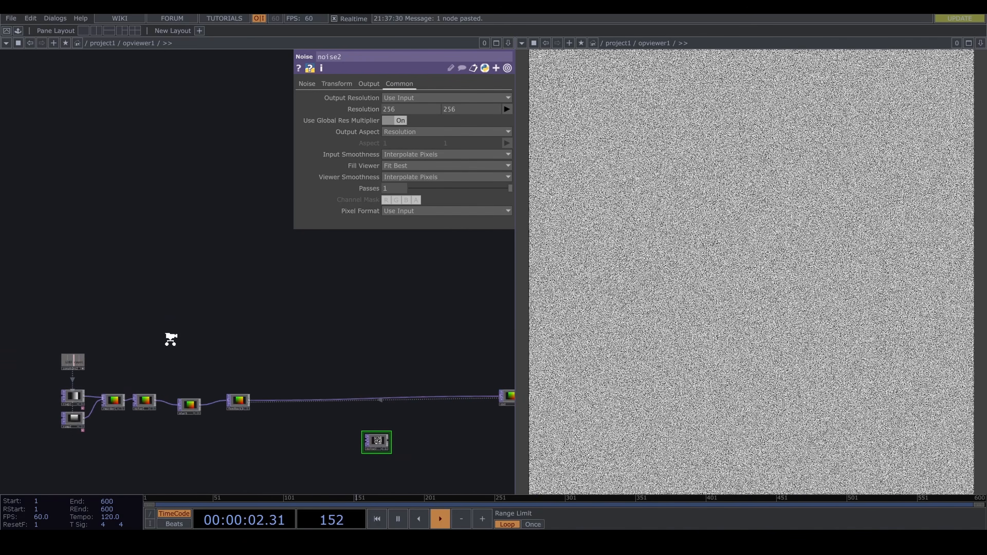
{"action": "scroll", "coordinate": [126, 373], "scroll_direction": "up", "scroll_amount": 3}
{"action": "left_click_drag", "start_coordinate": [55, 356], "coordinate": [367, 109]}
{"action": "left_click", "coordinate": [376, 109]}
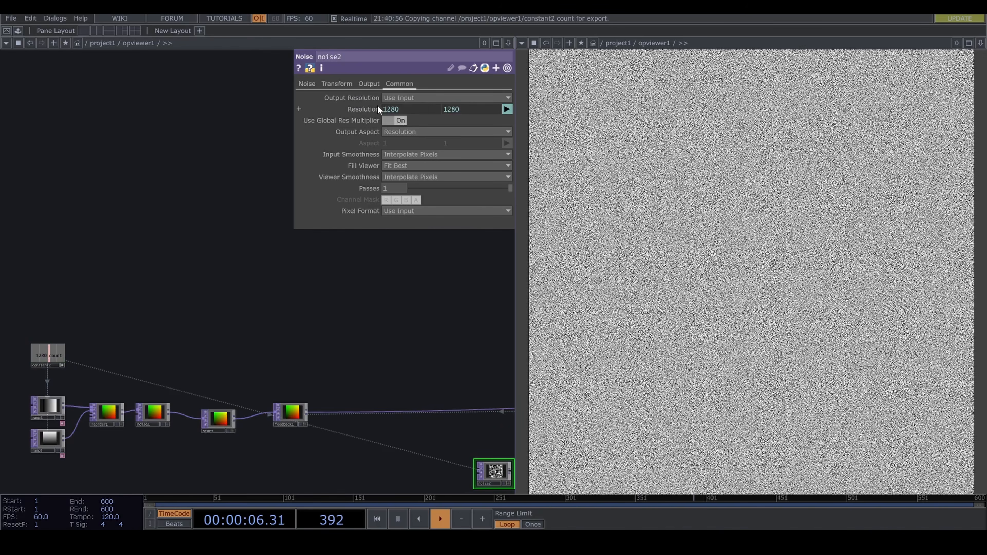
- Set noise2's pixel format to 32-bit float (RG)
{"action": "left_click", "coordinate": [424, 211]}
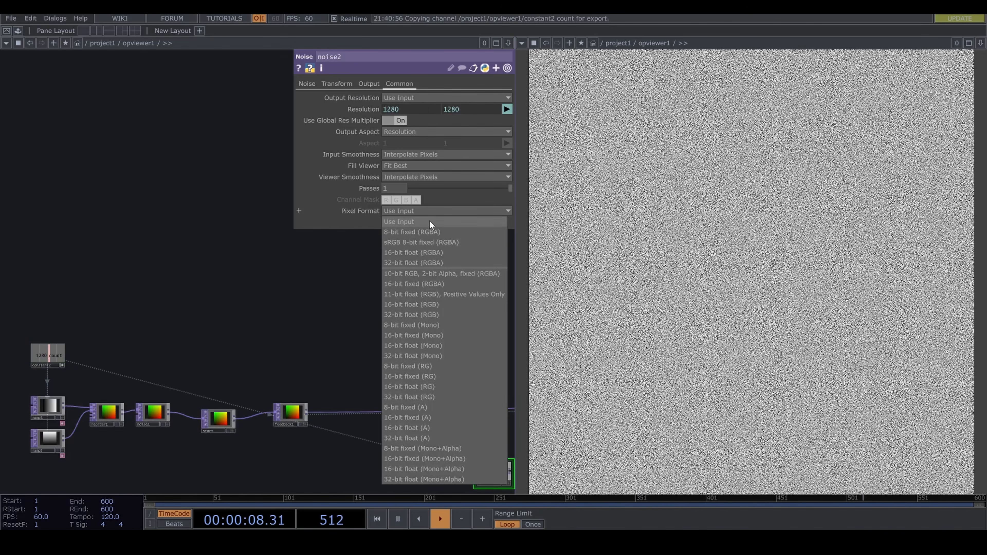
{"action": "left_click", "coordinate": [451, 397]}
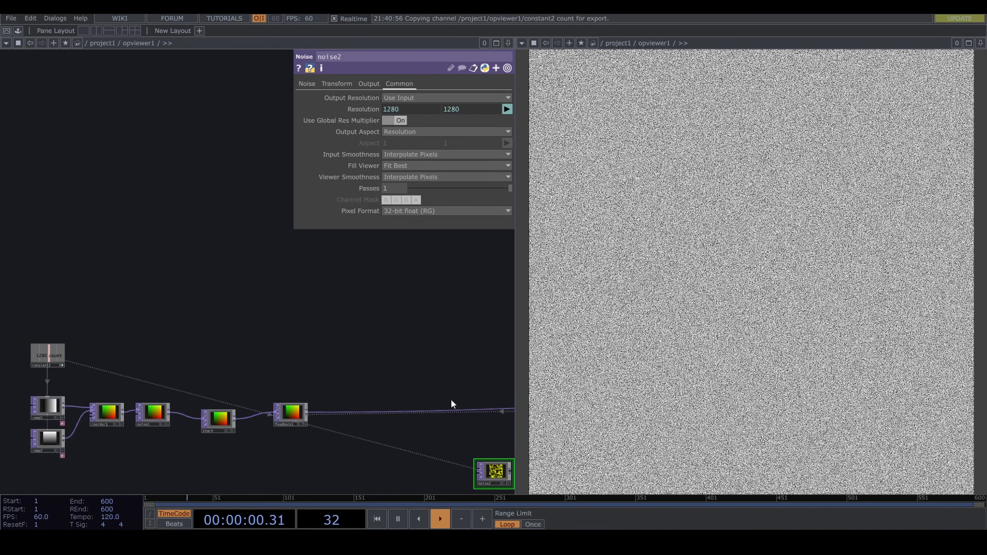
{"action": "left_click_drag", "start_coordinate": [426, 378], "coordinate": [294, 279]}
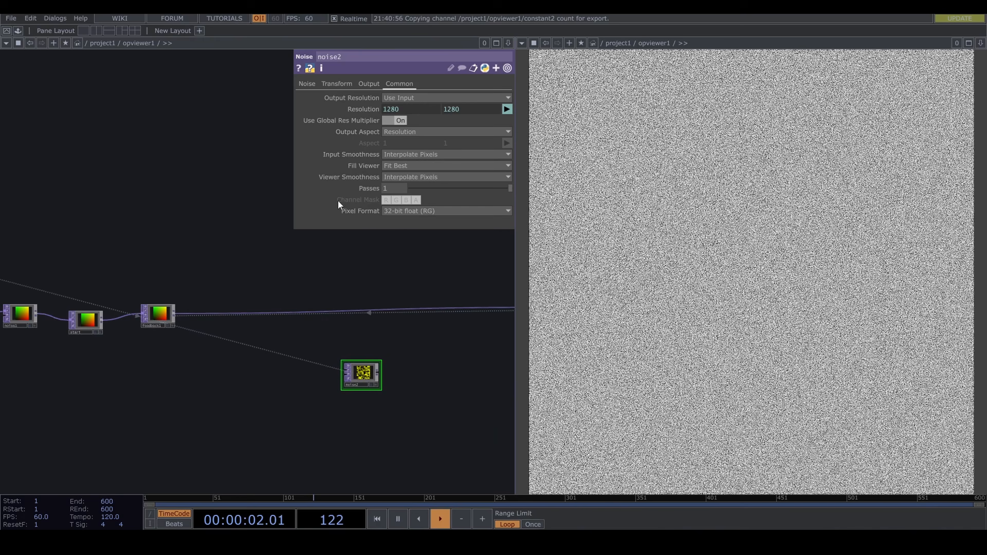
- Set noise2's offset to 0 and amplitude to 1, and turn Monochrome off
{"action": "left_click", "coordinate": [316, 84]}
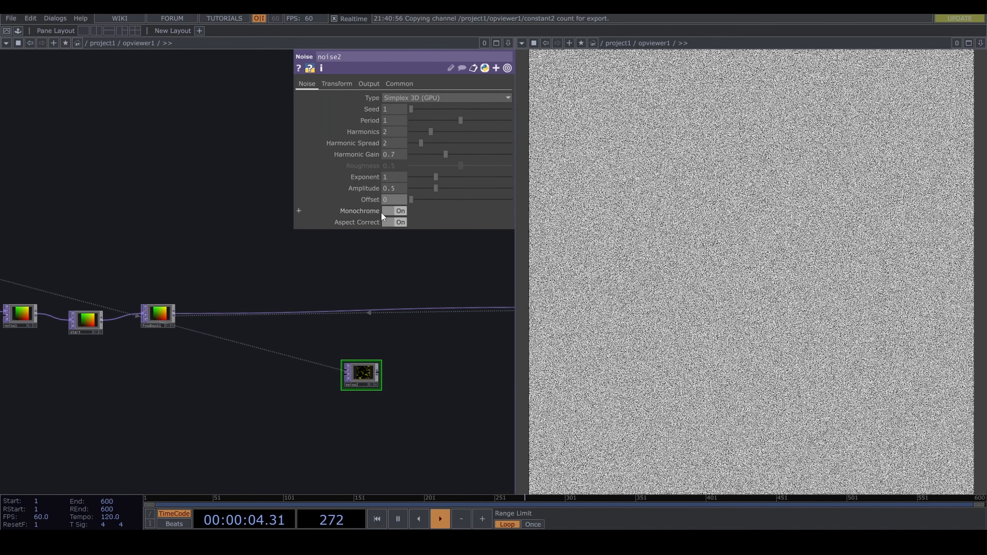
{"action": "middle_click_drag", "start_coordinate": [395, 188], "coordinate": [415, 187]}
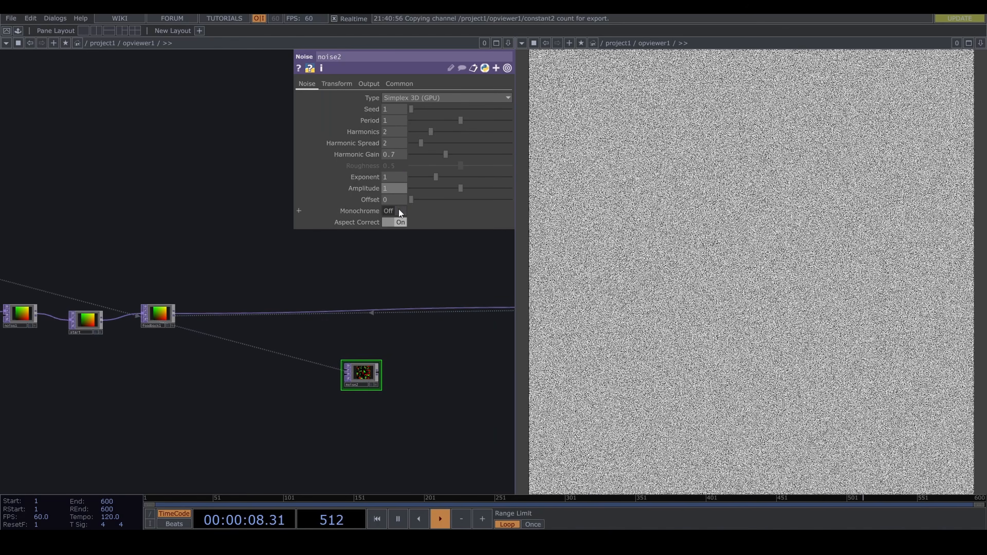
- Insert a Null TOP on the wire between feedback1 and end, above noise2
{"action": "left_click_drag", "start_coordinate": [333, 376], "coordinate": [236, 347]}
{"action": "left_click_drag", "start_coordinate": [185, 369], "coordinate": [259, 365]}
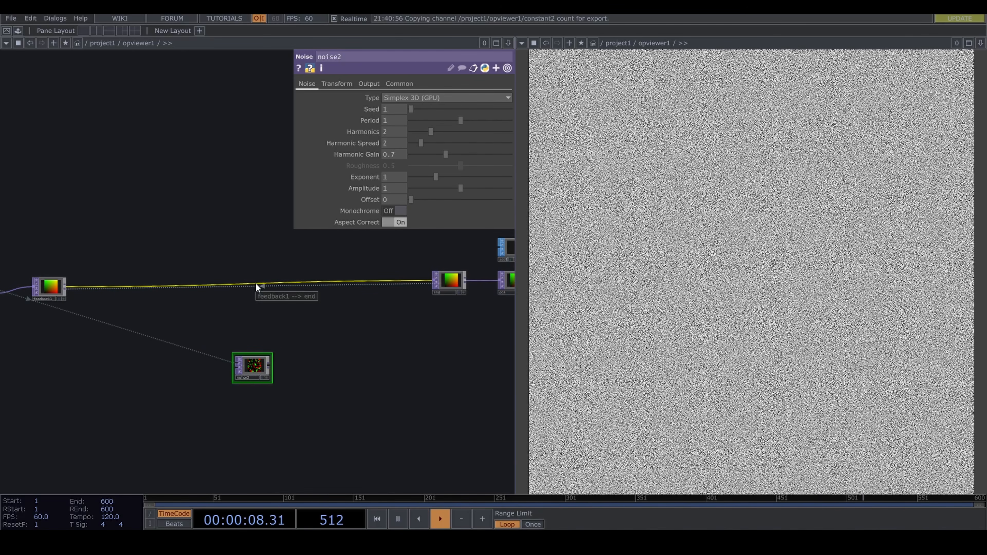
{"action": "right_click", "coordinate": [256, 285]}
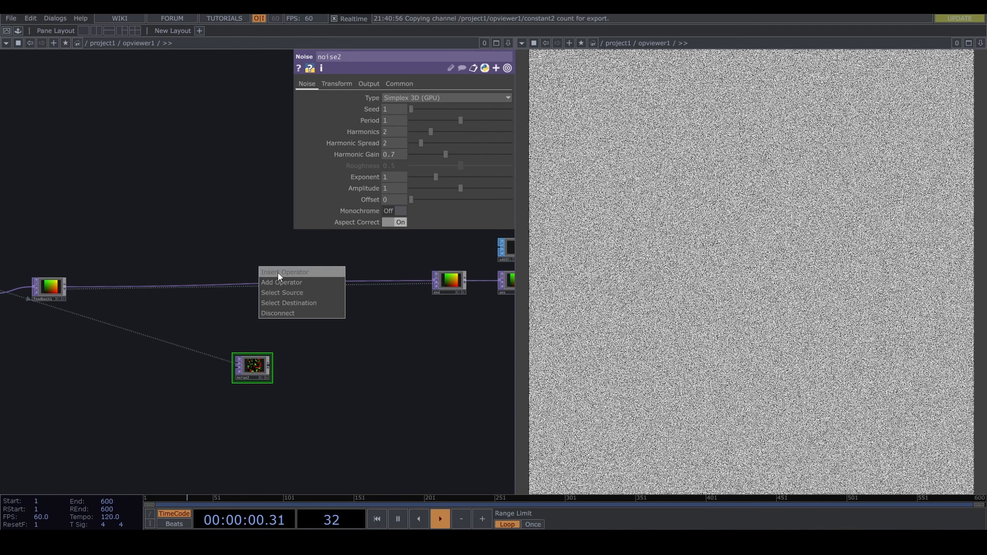
{"action": "left_click", "coordinate": [277, 273]}
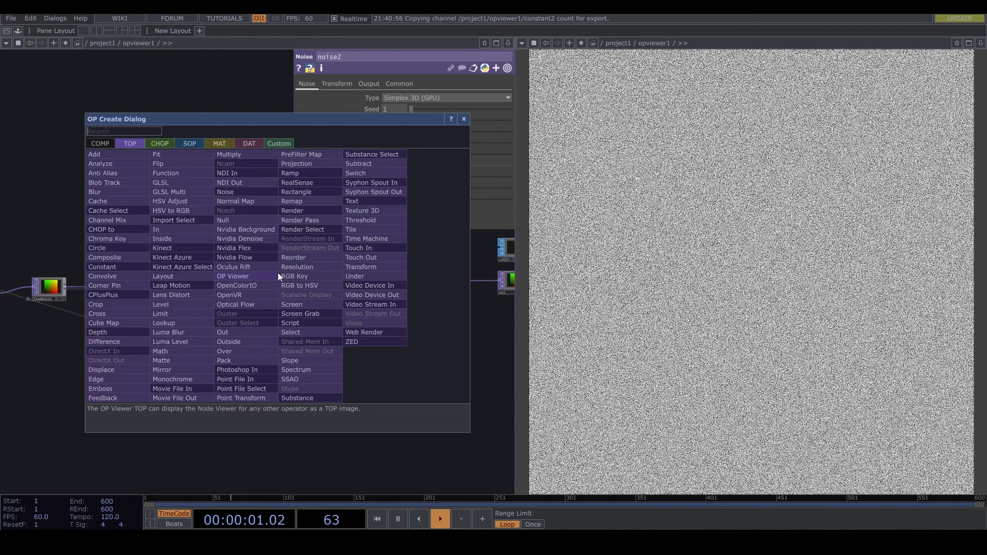
{"action": "left_click", "coordinate": [237, 220]}
{"action": "left_click", "coordinate": [259, 286]}
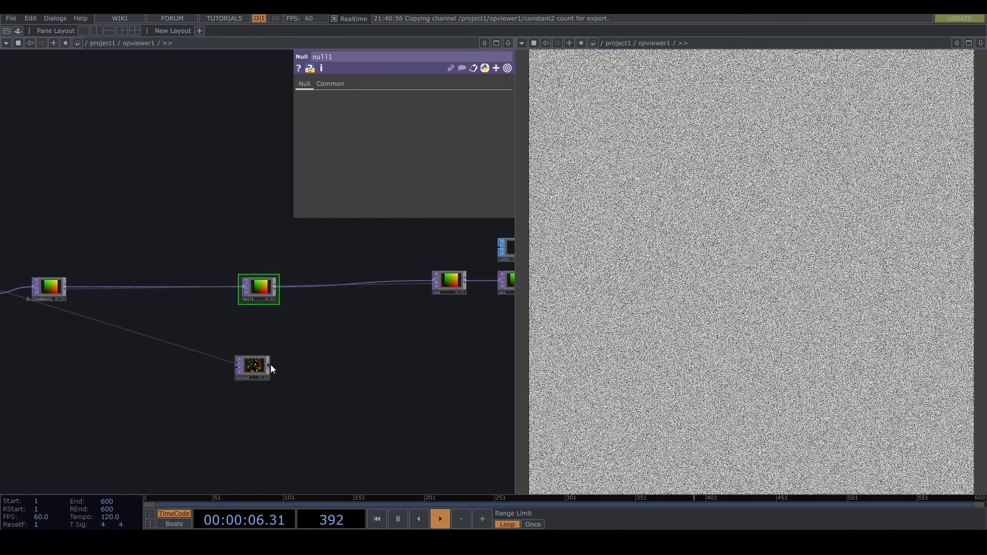
- Add a Remap TOP after noise2 and connect null1 as its second input
{"action": "left_click", "coordinate": [326, 360]}
{"action": "type", "text": "rem"}
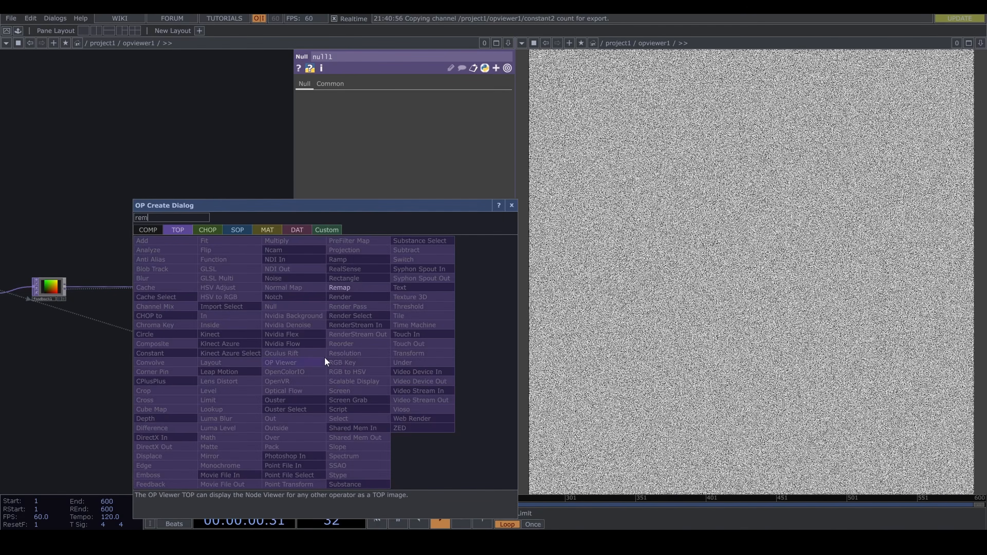
{"action": "left_click", "coordinate": [338, 288]}
{"action": "left_click", "coordinate": [335, 354]}
{"action": "scroll", "coordinate": [326, 343], "scroll_direction": "up", "scroll_amount": 2}
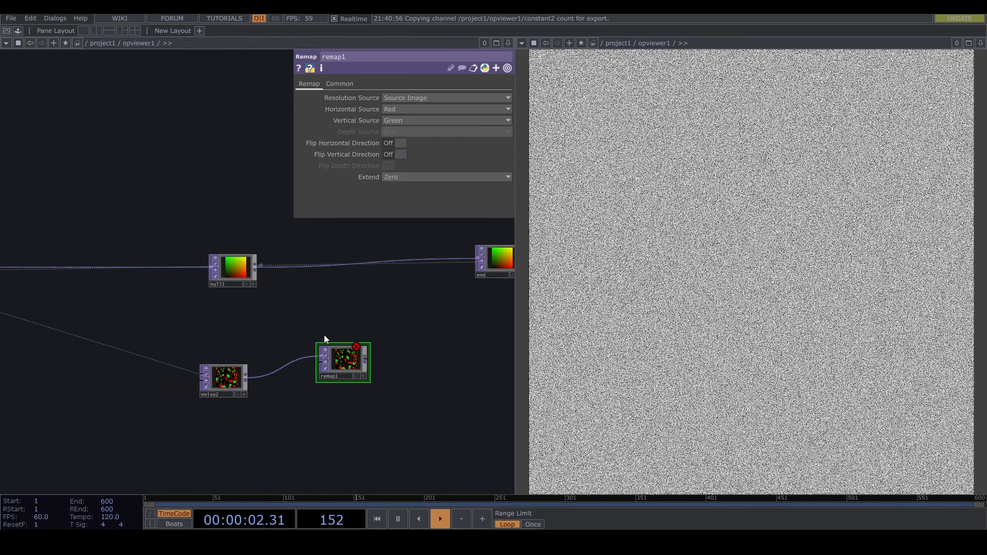
{"action": "left_click_drag", "start_coordinate": [255, 267], "coordinate": [318, 355]}
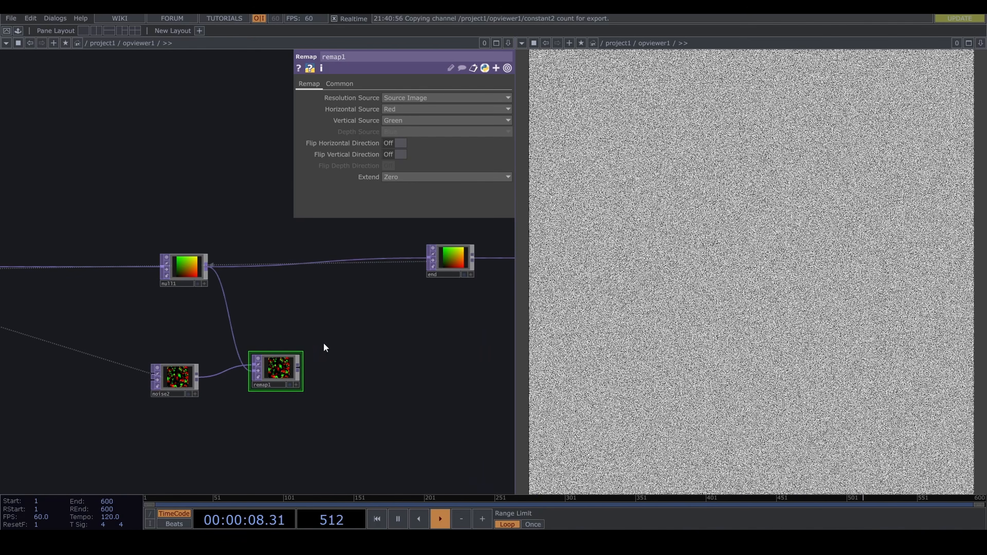
- Add a Math TOP after remap1 and set its Multiply value to 0.001
{"action": "left_click", "coordinate": [321, 366]}
{"action": "type", "text": "math"}
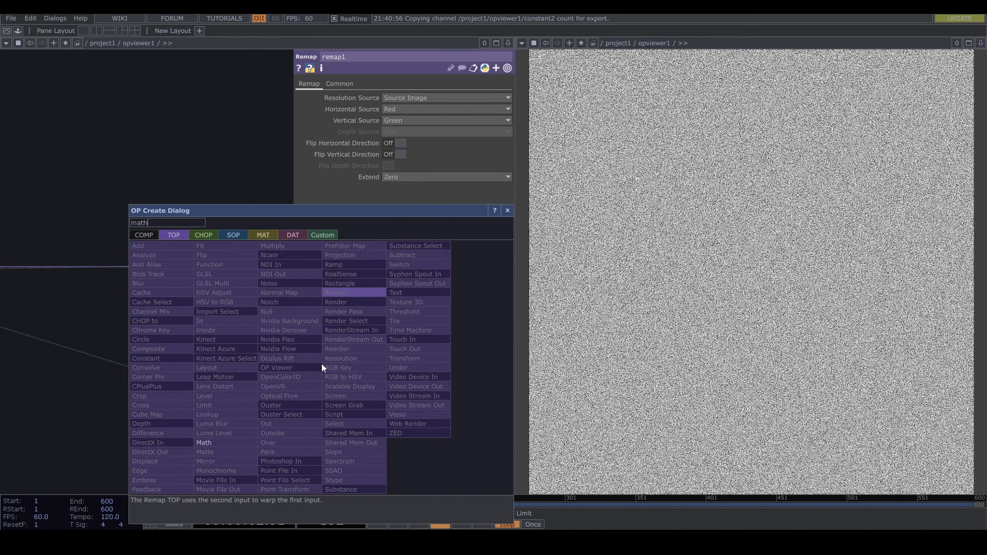
{"action": "left_click", "coordinate": [210, 443]}
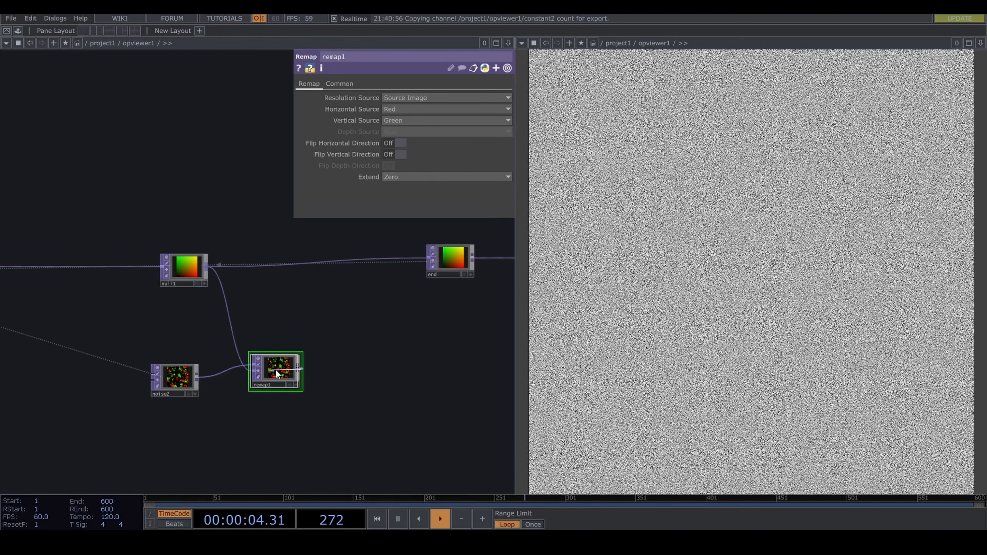
{"action": "left_click", "coordinate": [335, 357]}
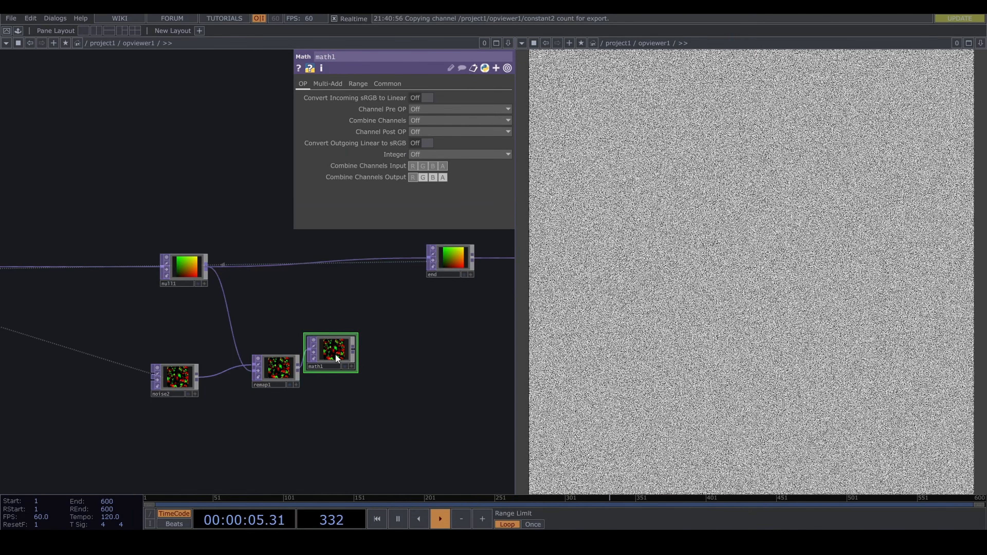
{"action": "left_click", "coordinate": [358, 84]}
{"action": "left_click", "coordinate": [326, 84]}
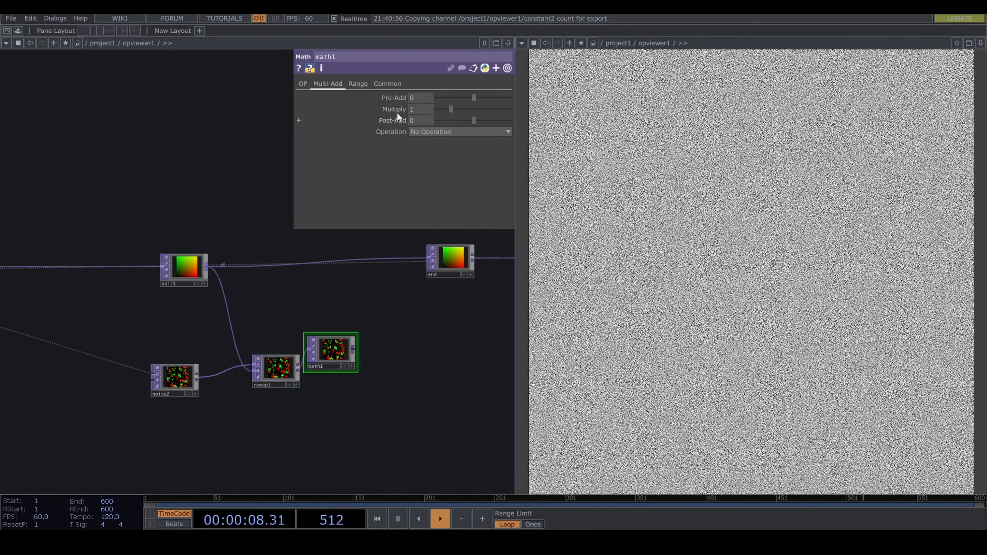
{"action": "middle_click_drag", "start_coordinate": [392, 97], "coordinate": [407, 132]}
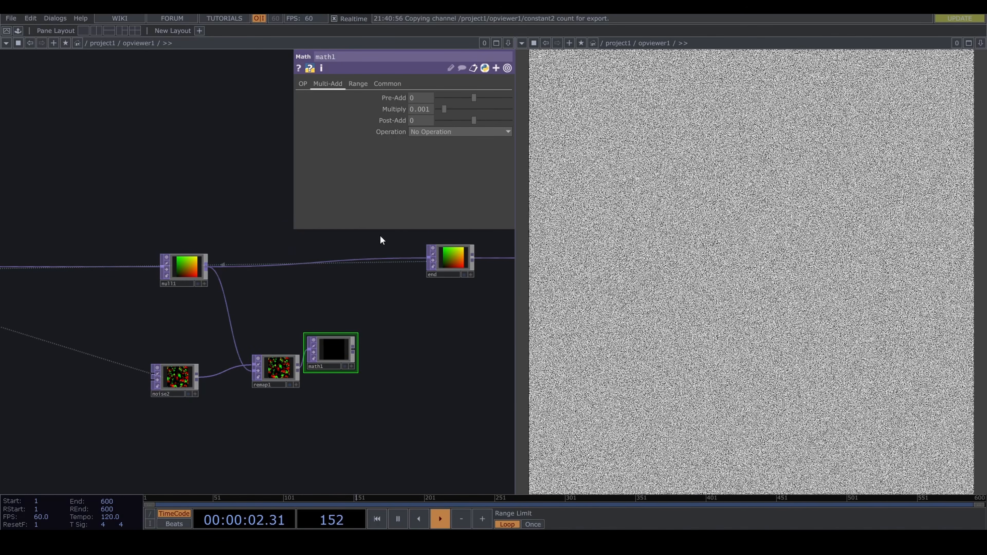
- Insert an Add TOP on the wire between null1 and end, and connect math1 as its second input
{"action": "right_click", "coordinate": [380, 259]}
{"action": "left_click", "coordinate": [384, 248]}
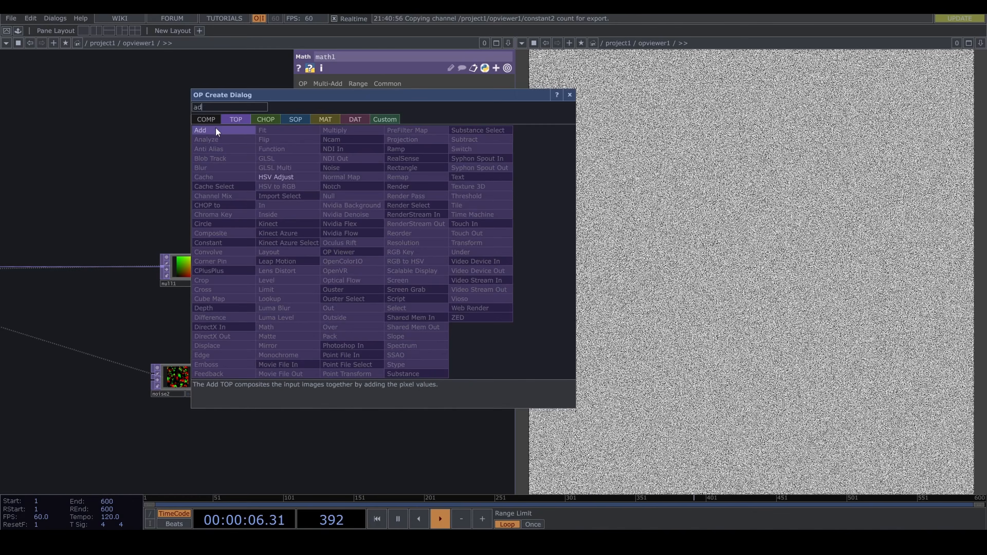
{"action": "left_click", "coordinate": [216, 129]}
{"action": "left_click", "coordinate": [385, 269]}
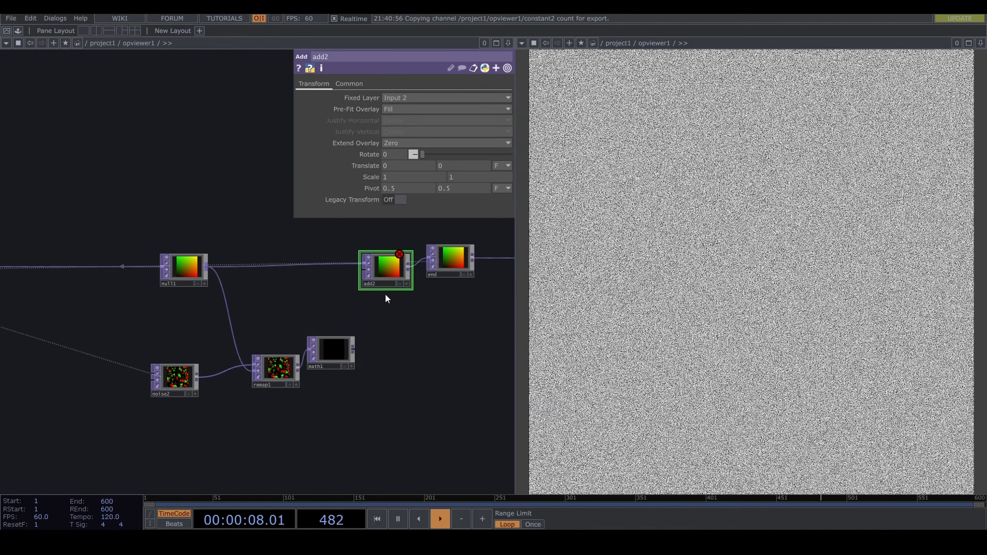
{"action": "left_click", "coordinate": [354, 347]}
{"action": "left_click", "coordinate": [350, 270]}
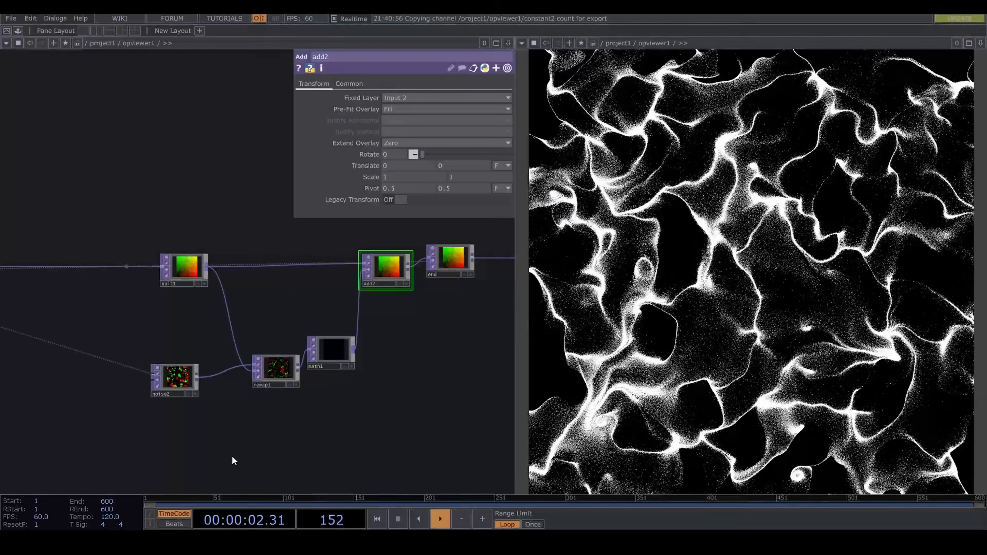
- Set noise2's harmonics to 10
{"action": "left_click", "coordinate": [178, 382]}
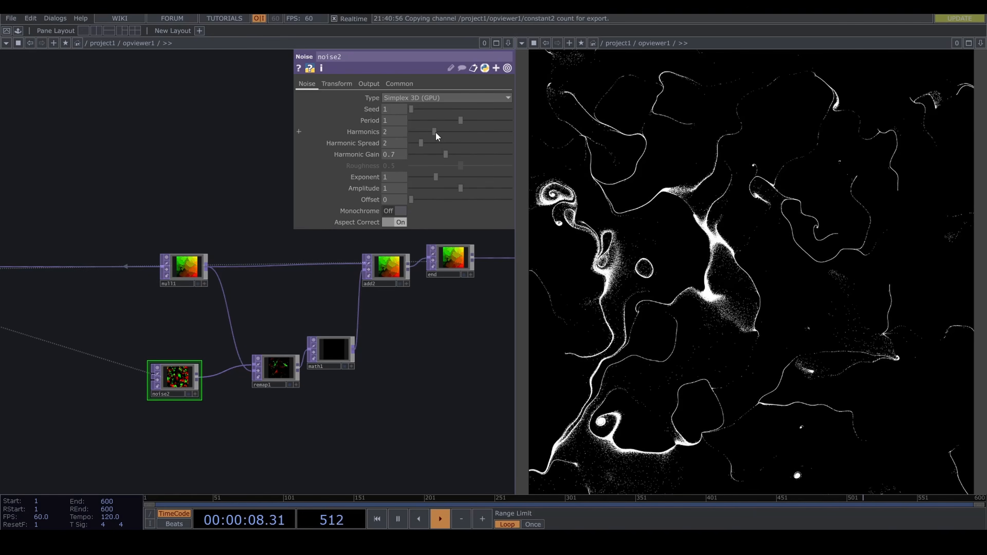
{"action": "left_click_drag", "start_coordinate": [434, 131], "coordinate": [524, 140]}
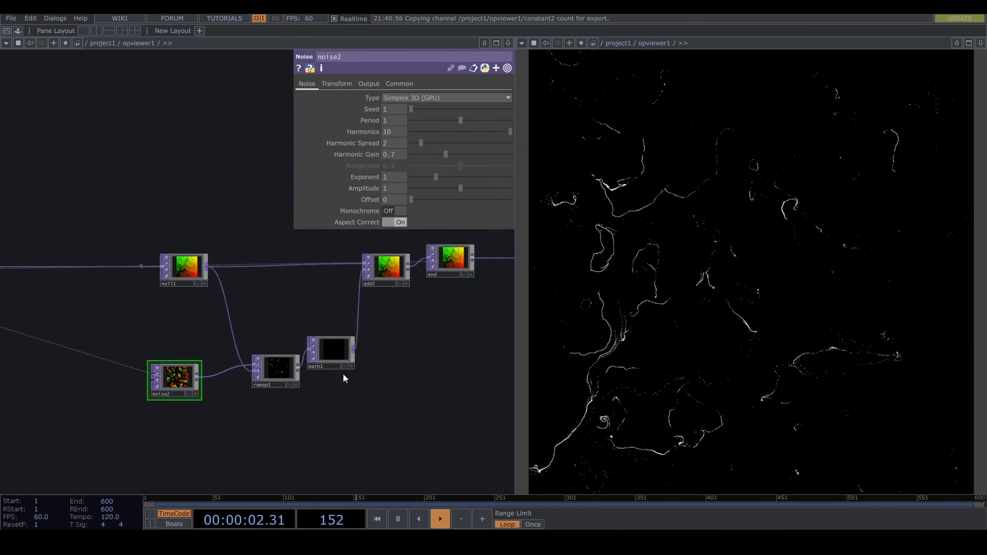
- Add a Keyboard In CHOP above feedback1
{"action": "scroll", "coordinate": [220, 294], "scroll_direction": "down", "scroll_amount": 5}
{"action": "left_click_drag", "start_coordinate": [103, 258], "coordinate": [192, 288]}
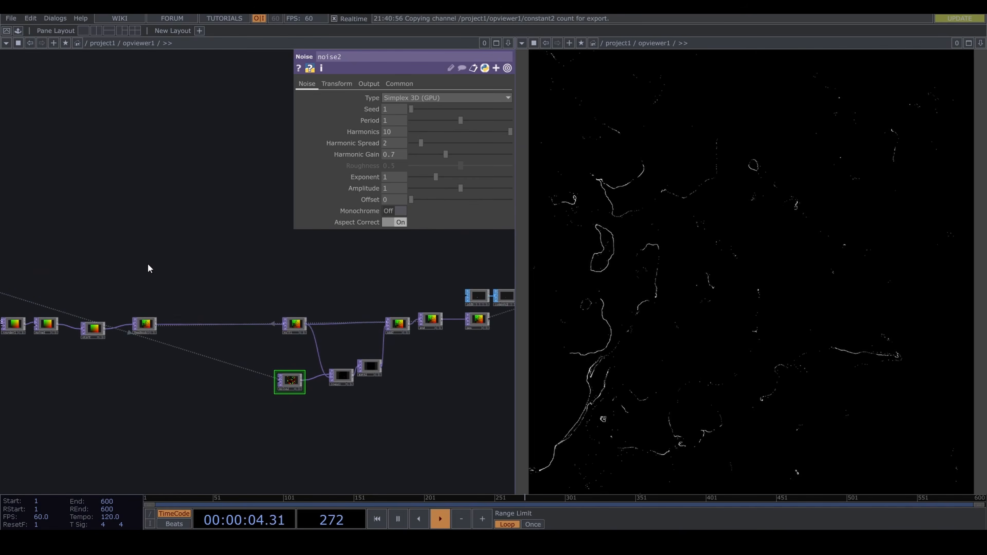
{"action": "key", "text": "Tab"}
{"action": "left_click", "coordinate": [69, 135]}
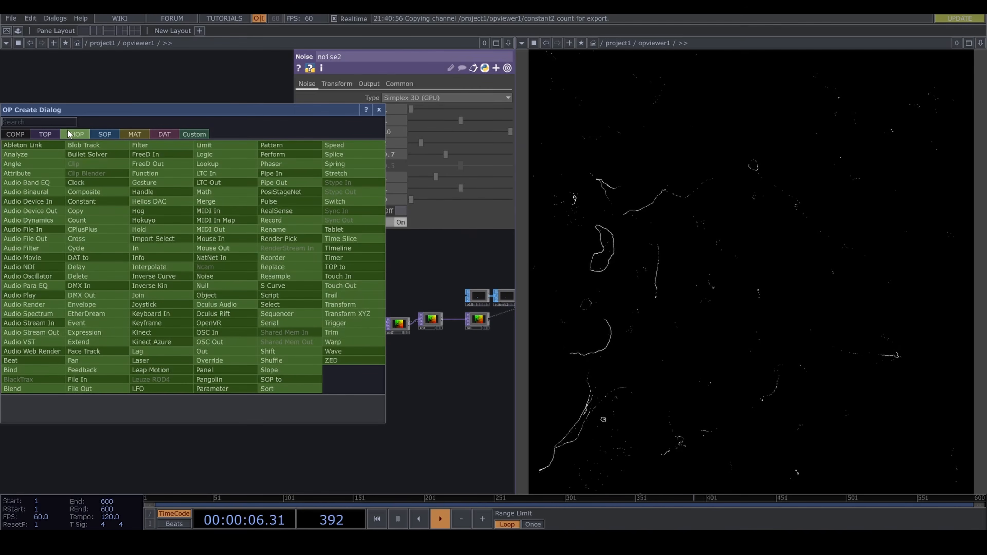
{"action": "type", "text": "key"}
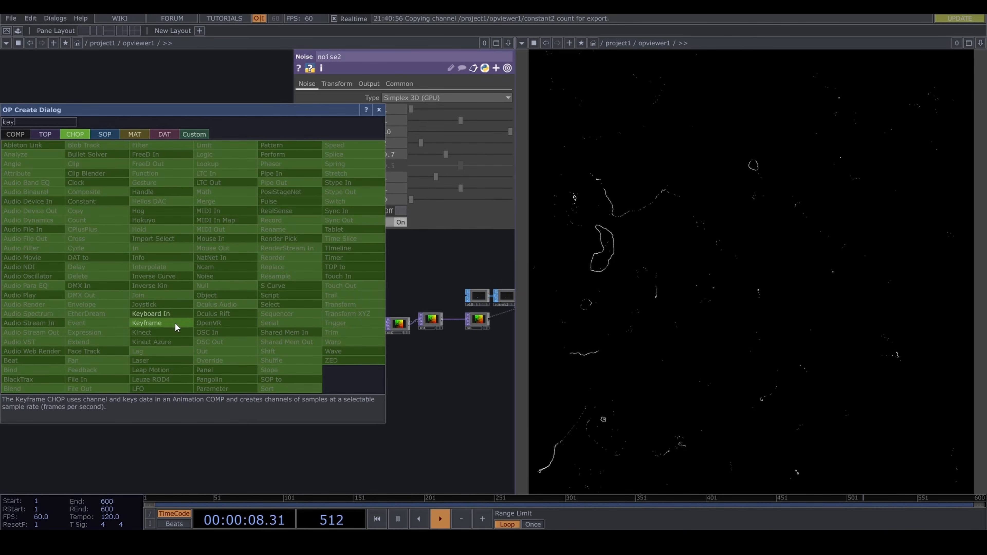
{"action": "left_click", "coordinate": [171, 314]}
{"action": "left_click", "coordinate": [151, 290]}
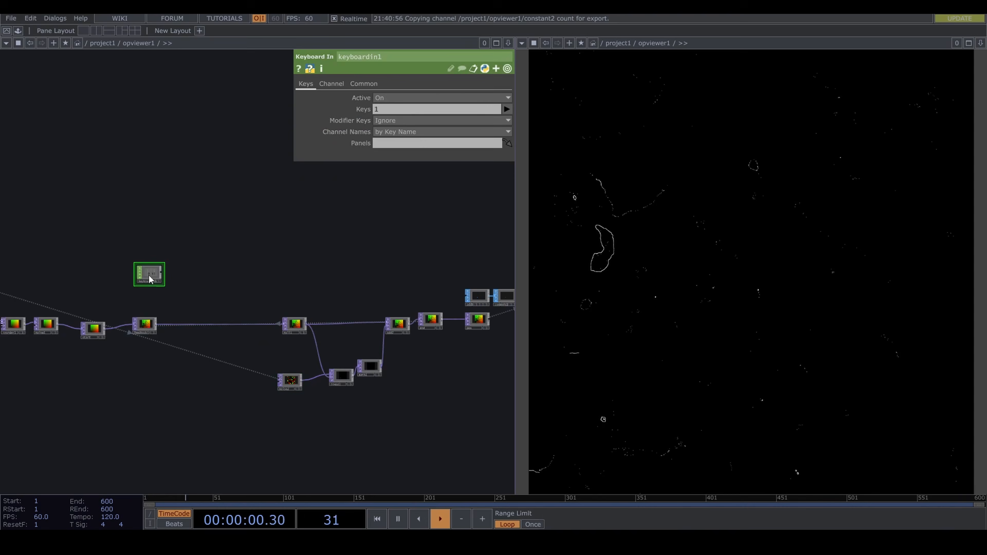
- Link the k1 channel of keyboardin1 to feedback1's Reset Pulse and trigger the reset once
{"action": "left_click", "coordinate": [152, 326]}
{"action": "scroll", "coordinate": [151, 306], "scroll_direction": "up", "scroll_amount": 3}
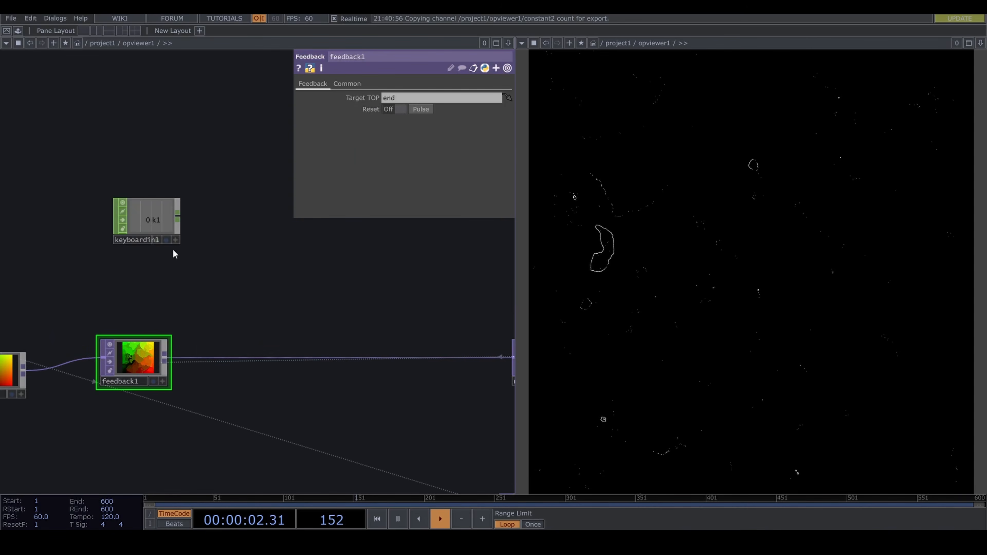
{"action": "left_click_drag", "start_coordinate": [152, 214], "coordinate": [431, 111]}
{"action": "left_click", "coordinate": [431, 107]}
{"action": "left_click_drag", "start_coordinate": [435, 264], "coordinate": [338, 267]}
{"action": "key", "text": "1"}
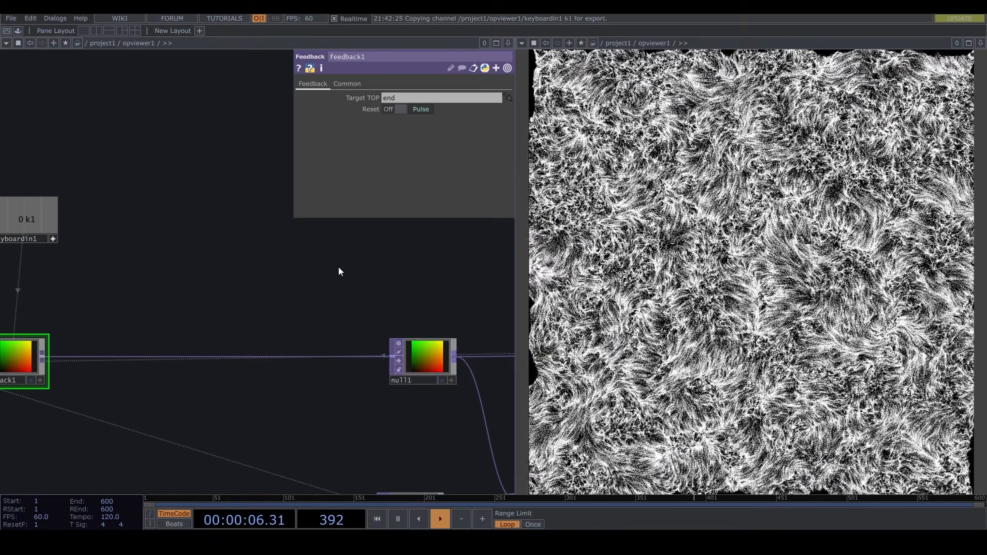
{"action": "scroll", "coordinate": [375, 336], "scroll_direction": "down", "scroll_amount": 5}
{"action": "scroll", "coordinate": [417, 392], "scroll_direction": "up", "scroll_amount": 3}
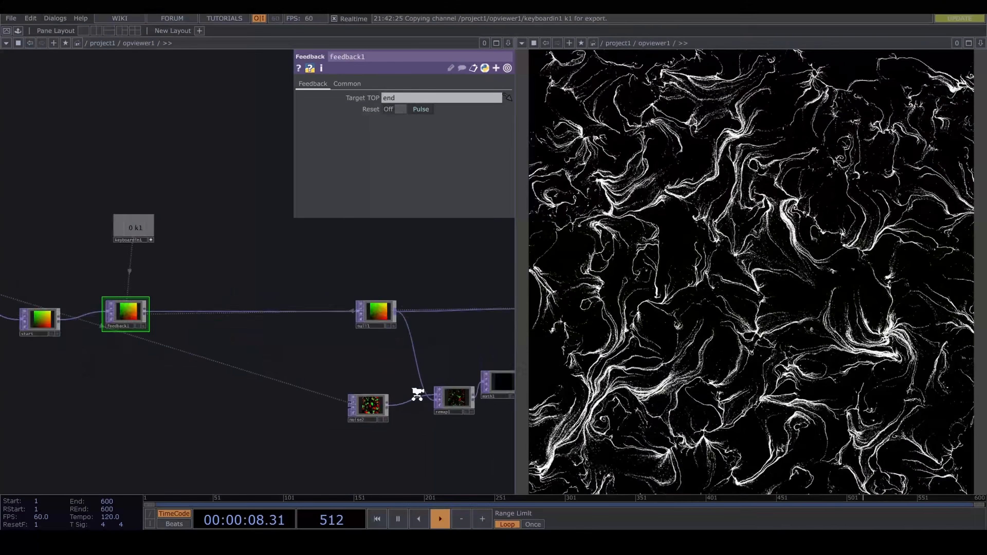
- Lower noise2's period to 0.61 and trigger the keyboard reset to test the flow
{"action": "scroll", "coordinate": [418, 392], "scroll_direction": "up", "scroll_amount": 2}
{"action": "left_click", "coordinate": [359, 407]}
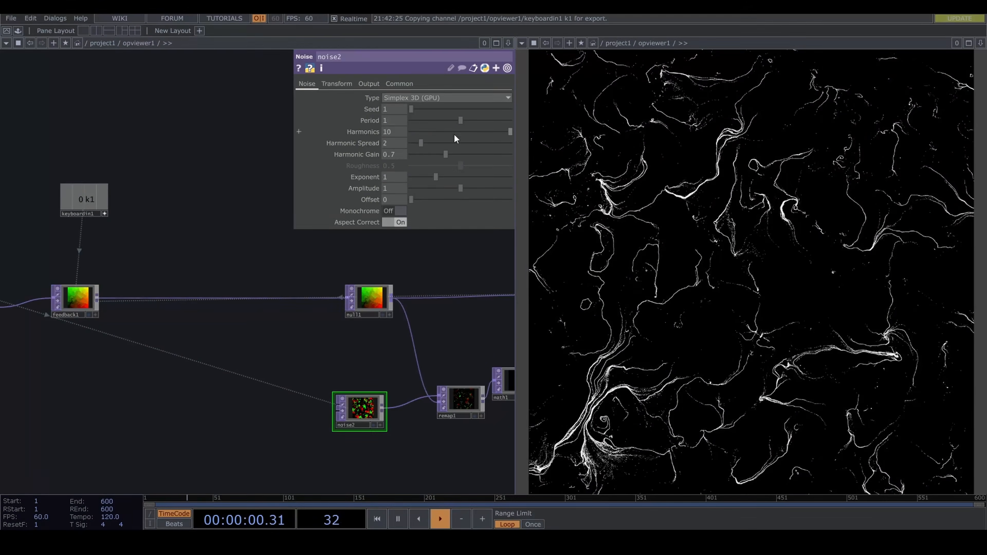
{"action": "left_click_drag", "start_coordinate": [421, 121], "coordinate": [438, 120]}
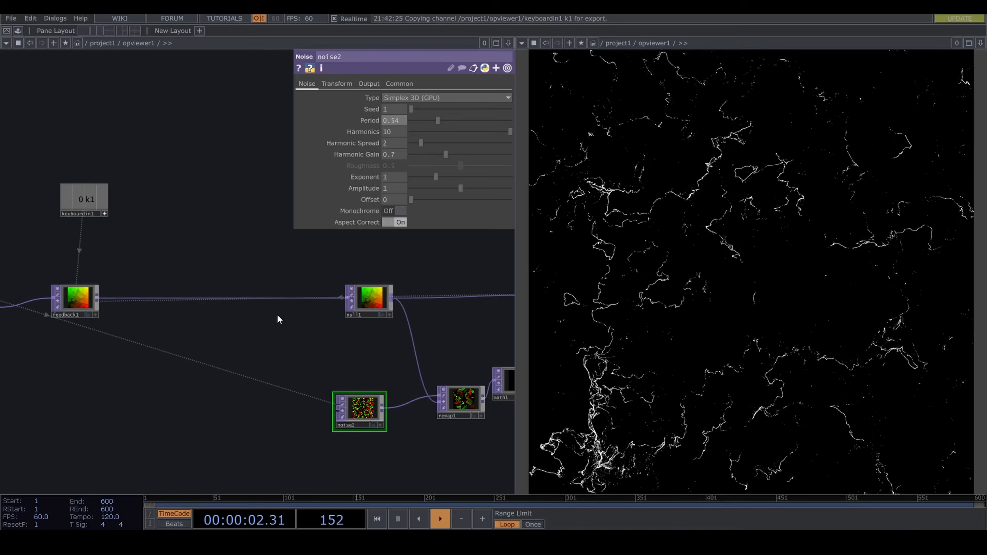
{"action": "key", "text": "1"}
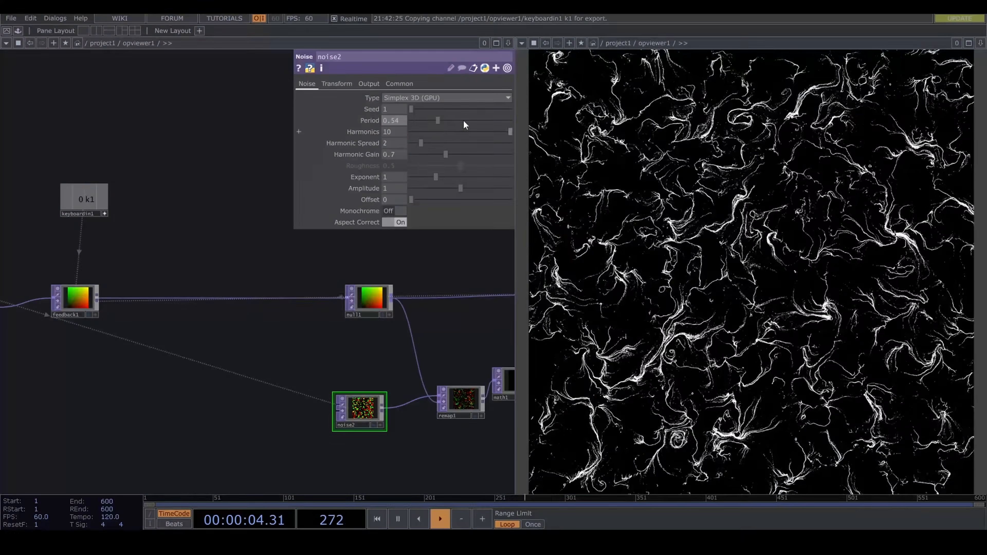
{"action": "left_click_drag", "start_coordinate": [444, 120], "coordinate": [442, 120]}
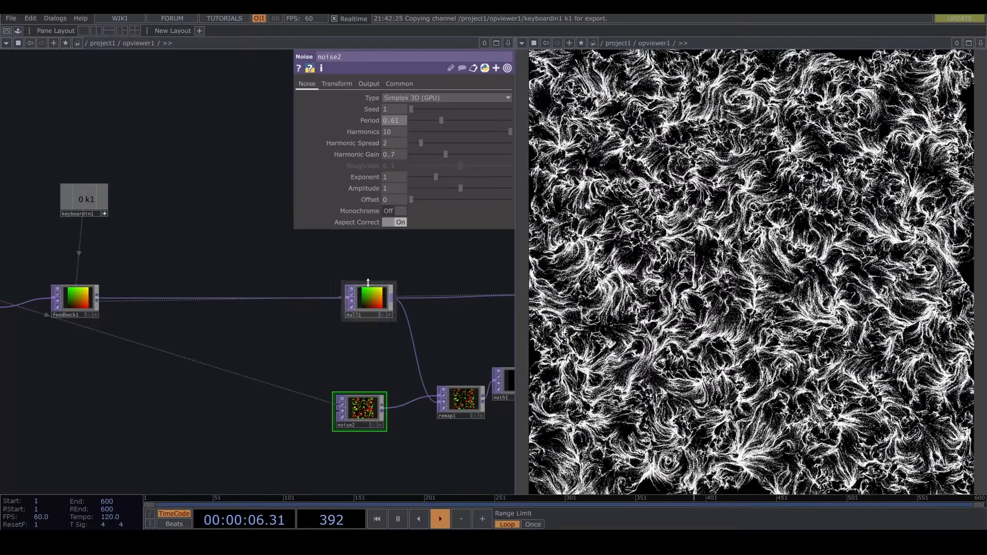
- Make room by moving null1 away from feedback1, and load life.tox from the UTILITY folder into the network above feedback1
{"action": "left_click_drag", "start_coordinate": [362, 369], "coordinate": [383, 402]}
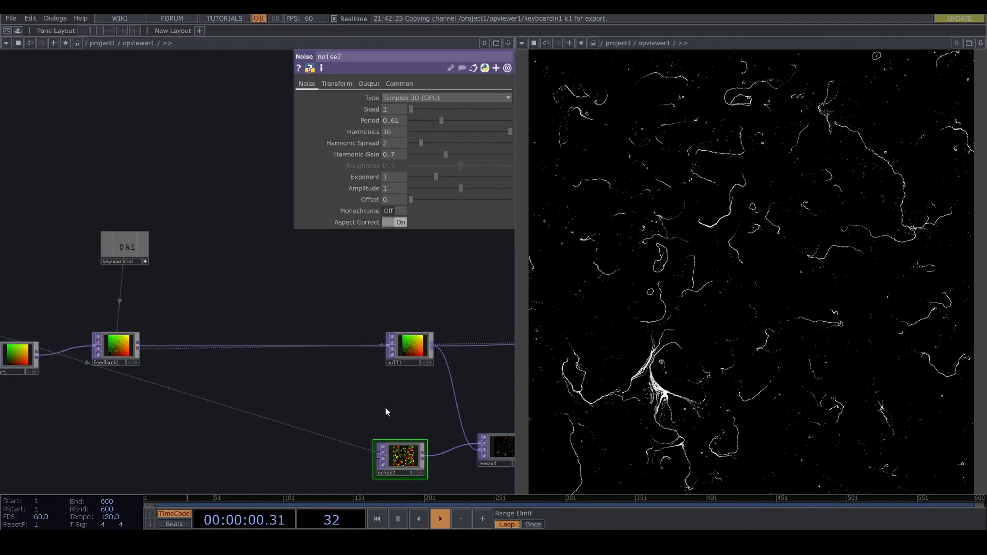
{"action": "left_click_drag", "start_coordinate": [415, 354], "coordinate": [451, 355]}
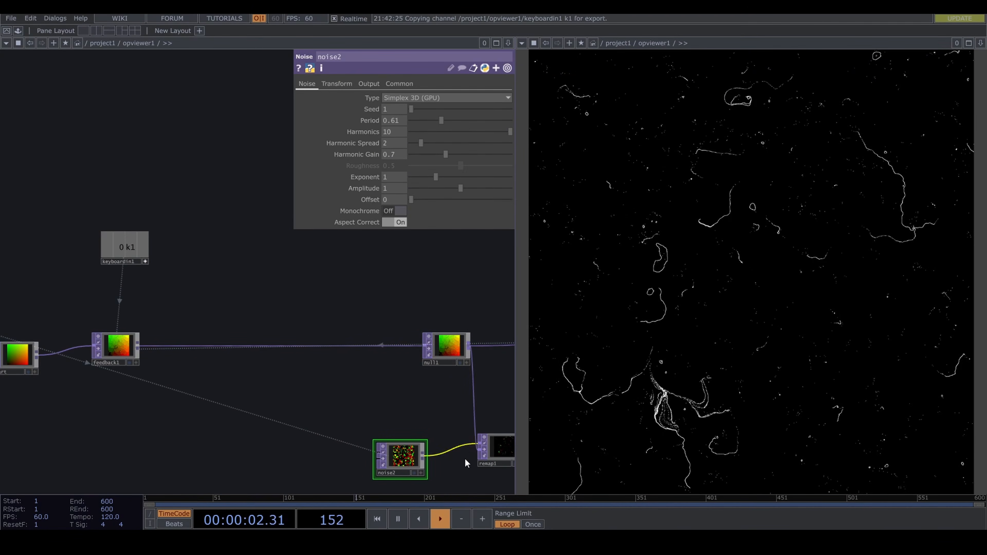
{"action": "mouse_move", "coordinate": [551, 541]}
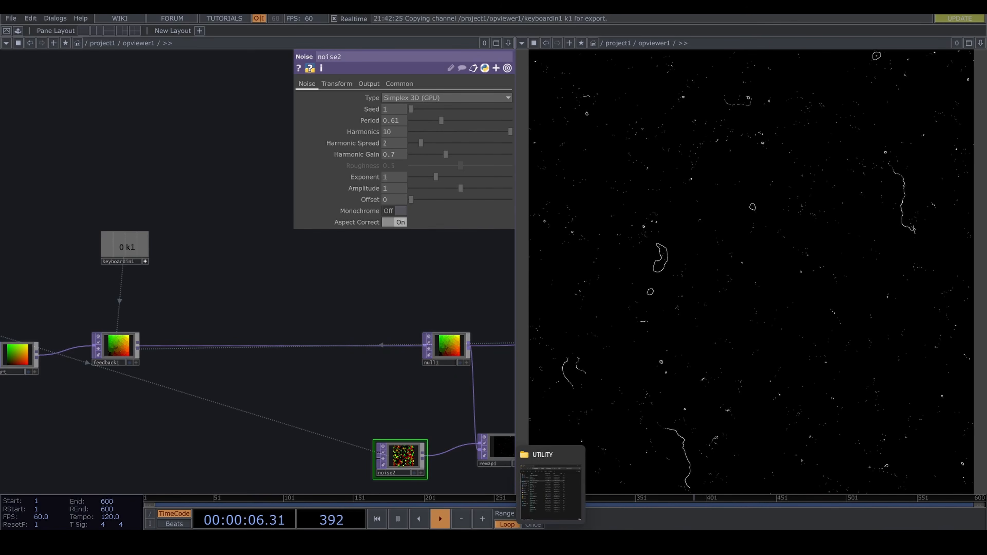
{"action": "left_click", "coordinate": [550, 542]}
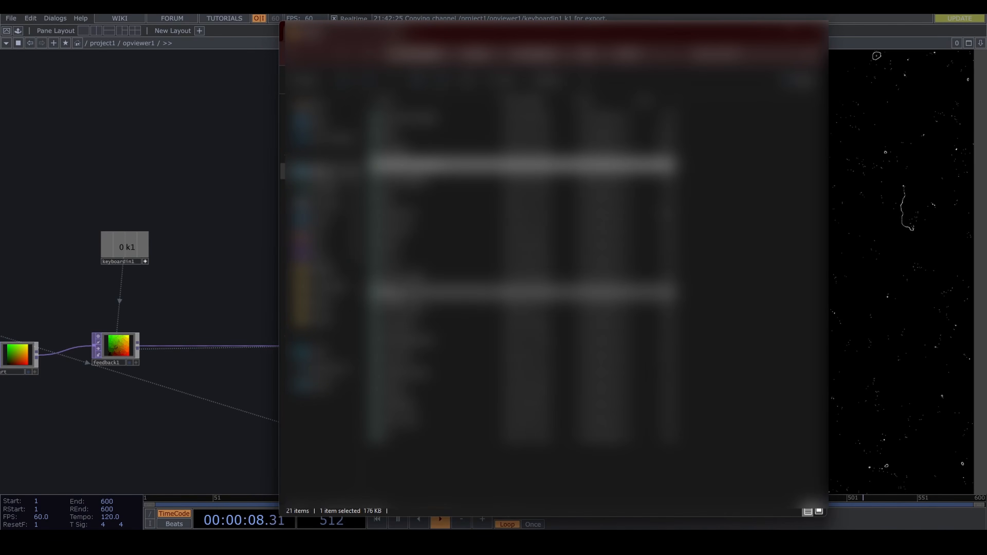
{"action": "left_click", "coordinate": [404, 293]}
{"action": "left_click_drag", "start_coordinate": [406, 294], "coordinate": [244, 279]}
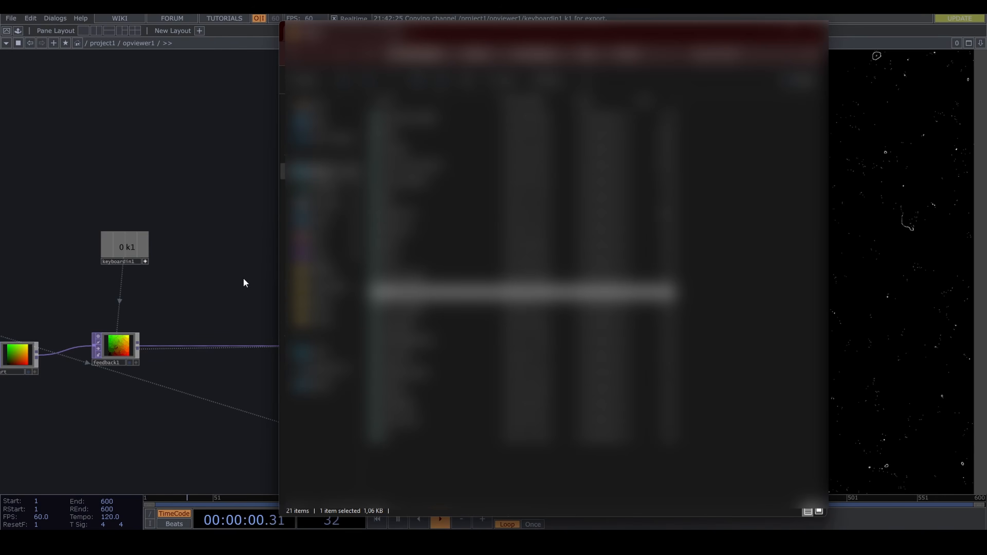
{"action": "left_click", "coordinate": [217, 184]}
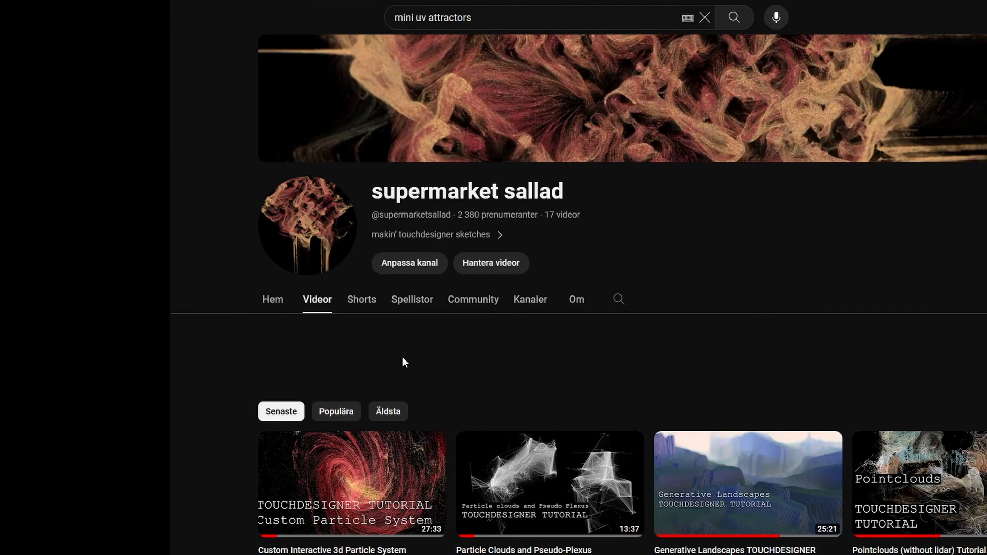
{"action": "scroll", "coordinate": [403, 361], "scroll_direction": "down", "scroll_amount": 5}
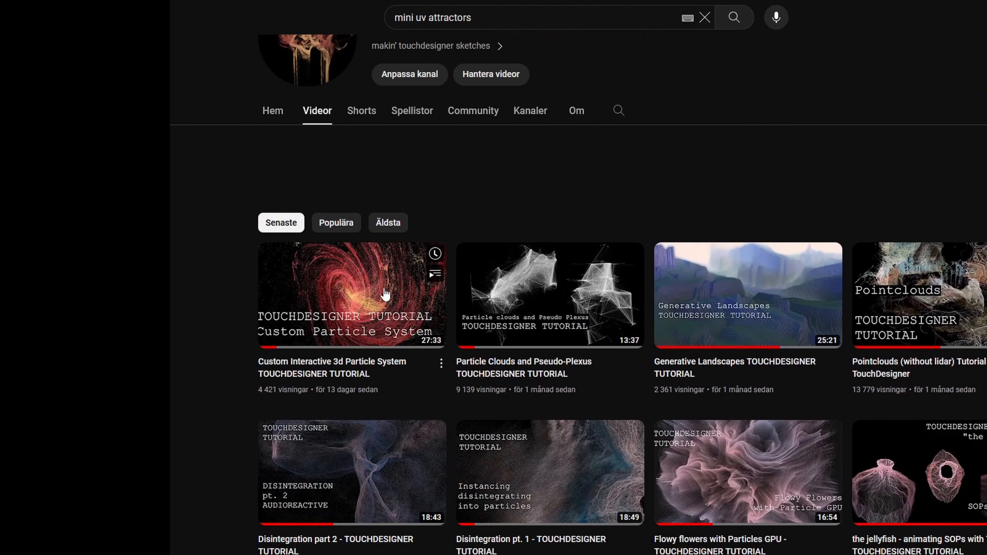
{"action": "left_click", "coordinate": [324, 318]}
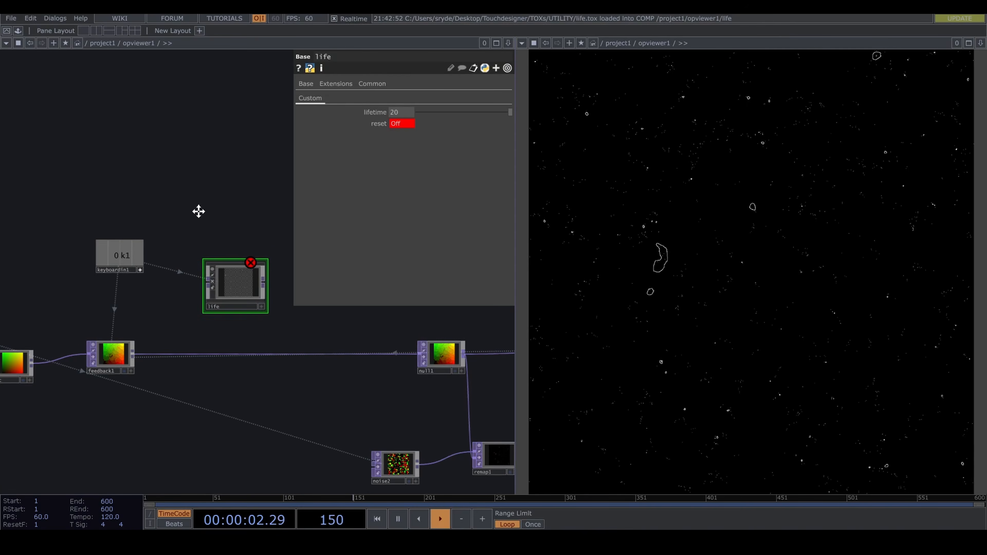
- Link keyboardin1's k1 channel to the life component's reset as a CHOP reference, and place life beside keyboardin1
{"action": "left_click_drag", "start_coordinate": [111, 271], "coordinate": [397, 123]}
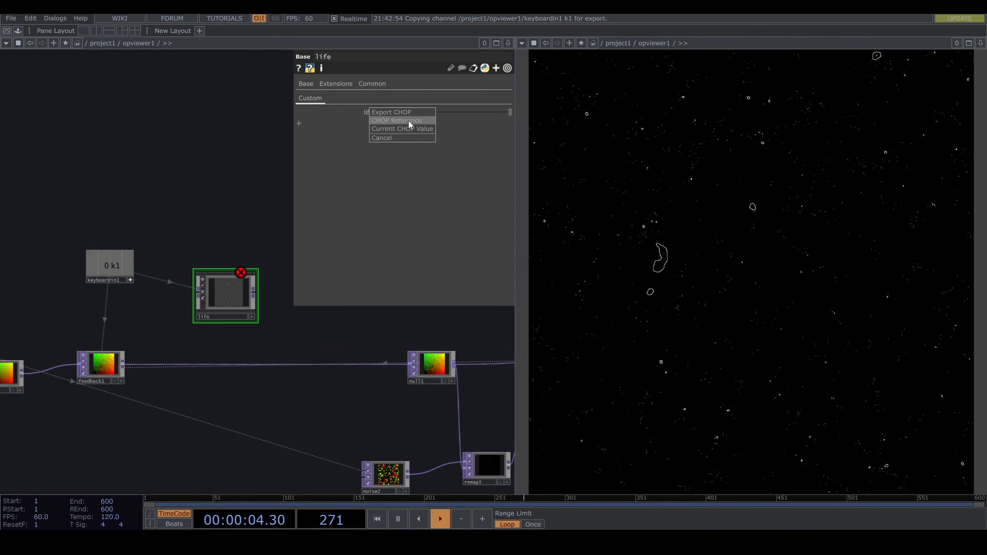
{"action": "left_click", "coordinate": [393, 126]}
{"action": "left_click_drag", "start_coordinate": [210, 307], "coordinate": [237, 270]}
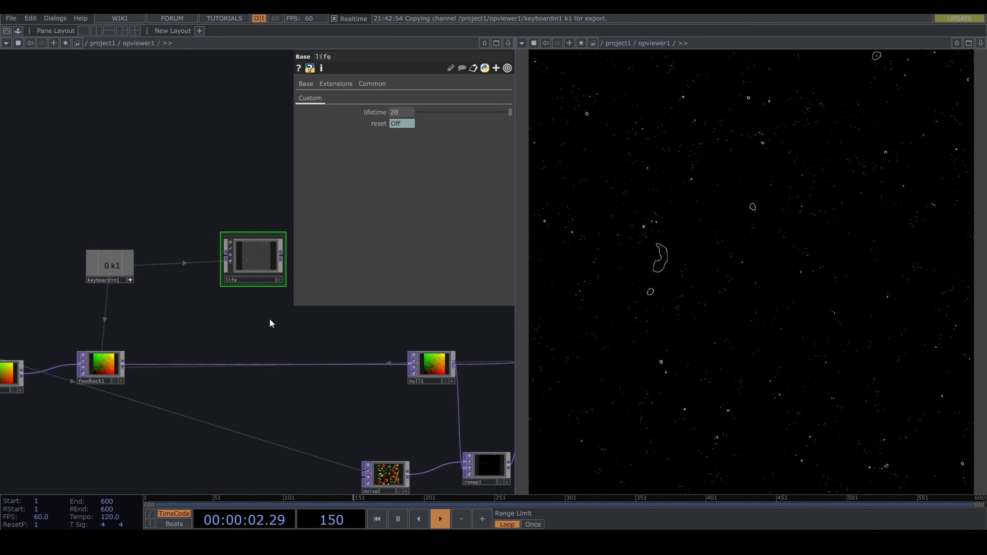
- Add a Select TOP between keyboardin1 and life, wired into life's input
{"action": "left_click_drag", "start_coordinate": [268, 324], "coordinate": [190, 332]}
{"action": "left_click_drag", "start_coordinate": [172, 273], "coordinate": [218, 283]}
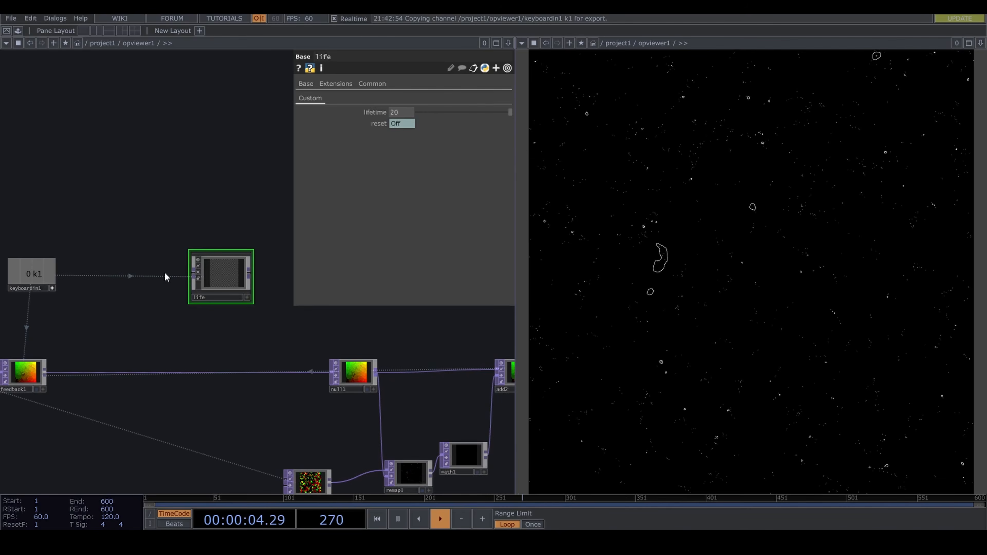
{"action": "key", "text": "Tab"}
{"action": "left_click", "coordinate": [54, 144]}
{"action": "type", "text": "s"}
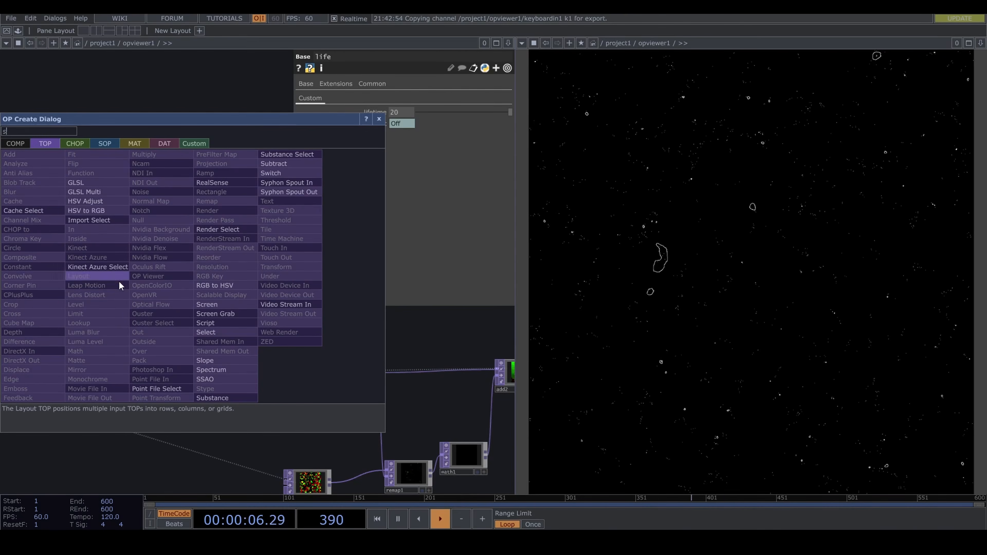
{"action": "left_click", "coordinate": [230, 333]}
{"action": "left_click", "coordinate": [148, 284]}
- Set start as the source TOP of select1
{"action": "scroll", "coordinate": [212, 342], "scroll_direction": "left", "scroll_amount": 10}
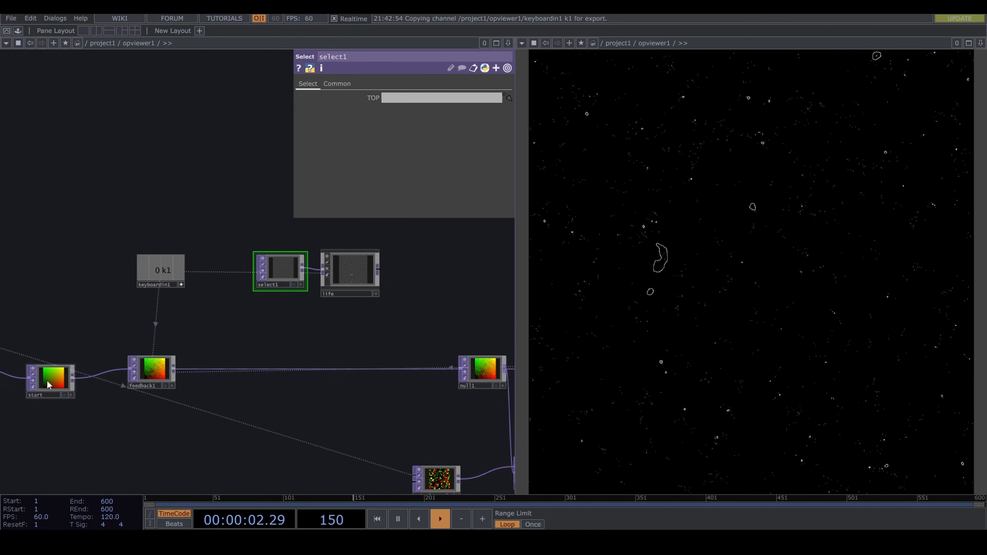
{"action": "left_click_drag", "start_coordinate": [47, 385], "coordinate": [273, 271]}
{"action": "scroll", "coordinate": [338, 307], "scroll_direction": "right", "scroll_amount": 5}
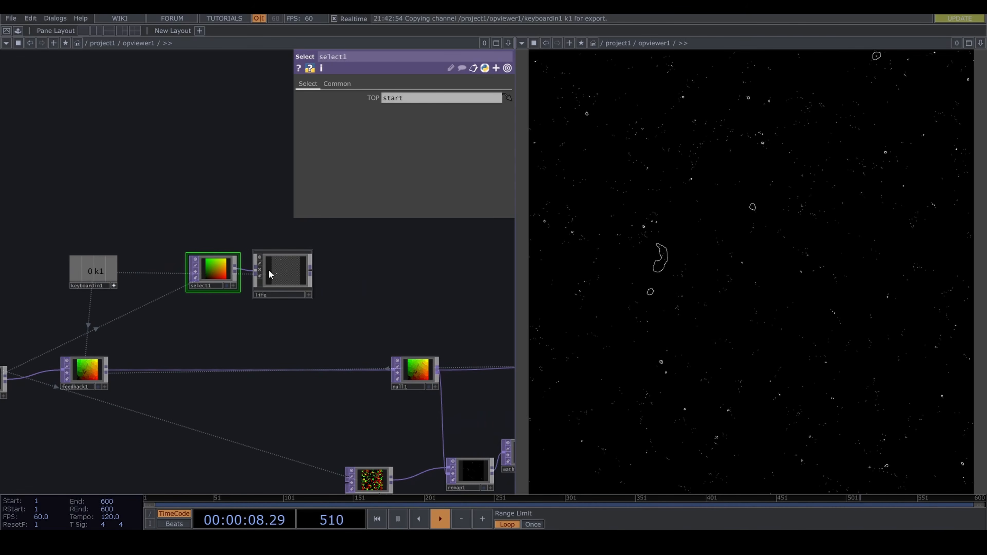
- Add a Multiply TOP after select1 with life as its second input, and arrange life above the two nodes
{"action": "left_click_drag", "start_coordinate": [271, 274], "coordinate": [244, 200]}
{"action": "left_click_drag", "start_coordinate": [240, 272], "coordinate": [212, 272]}
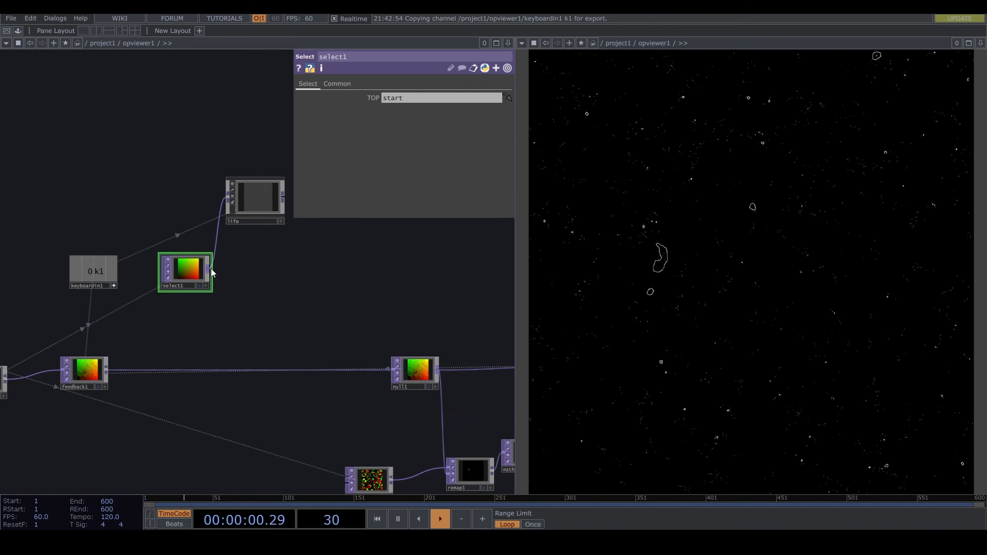
{"action": "left_click", "coordinate": [262, 274]}
{"action": "type", "text": "mul"}
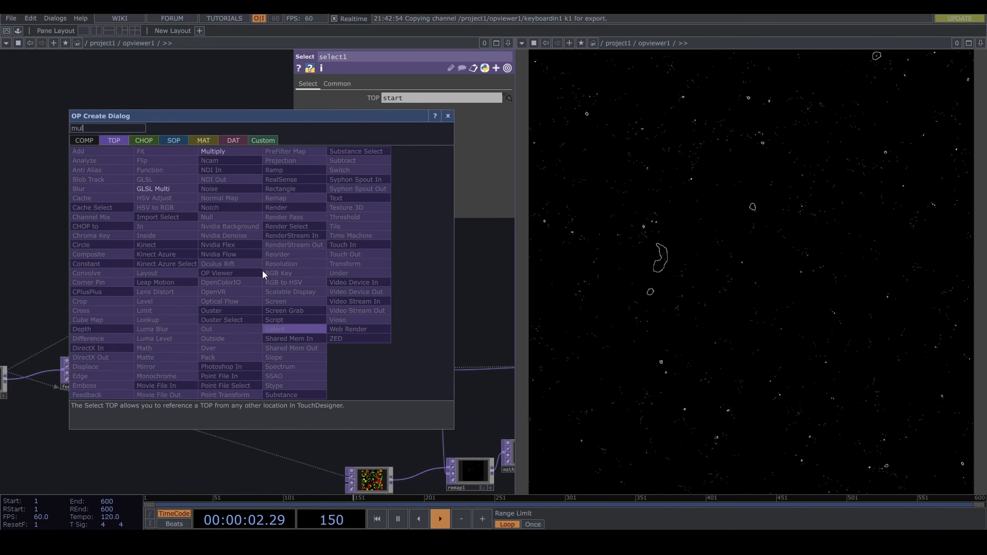
{"action": "left_click", "coordinate": [220, 151]}
{"action": "left_click", "coordinate": [322, 255]}
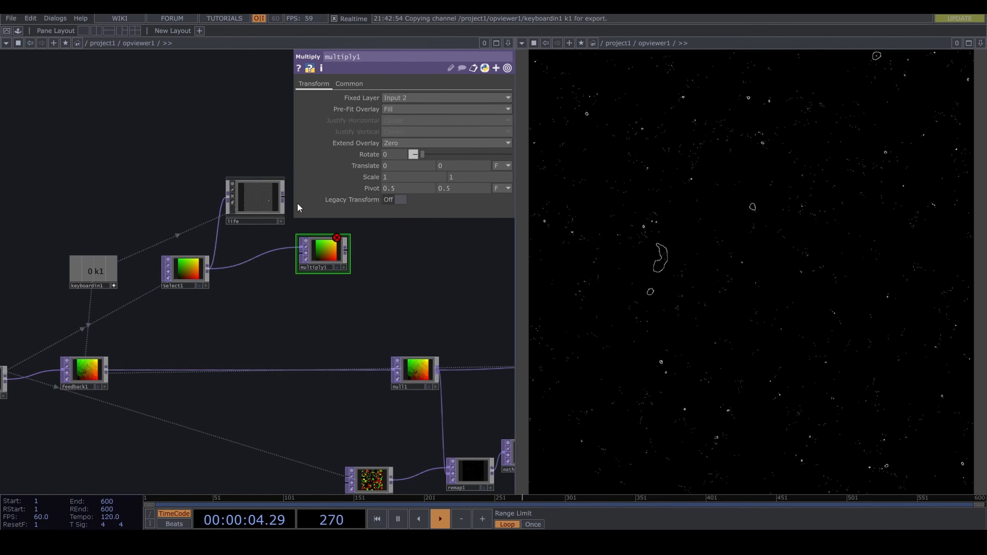
{"action": "left_click", "coordinate": [294, 255]}
{"action": "left_click_drag", "start_coordinate": [318, 261], "coordinate": [295, 267]}
{"action": "left_click_drag", "start_coordinate": [182, 273], "coordinate": [195, 259]}
{"action": "left_click_drag", "start_coordinate": [256, 307], "coordinate": [217, 301]}
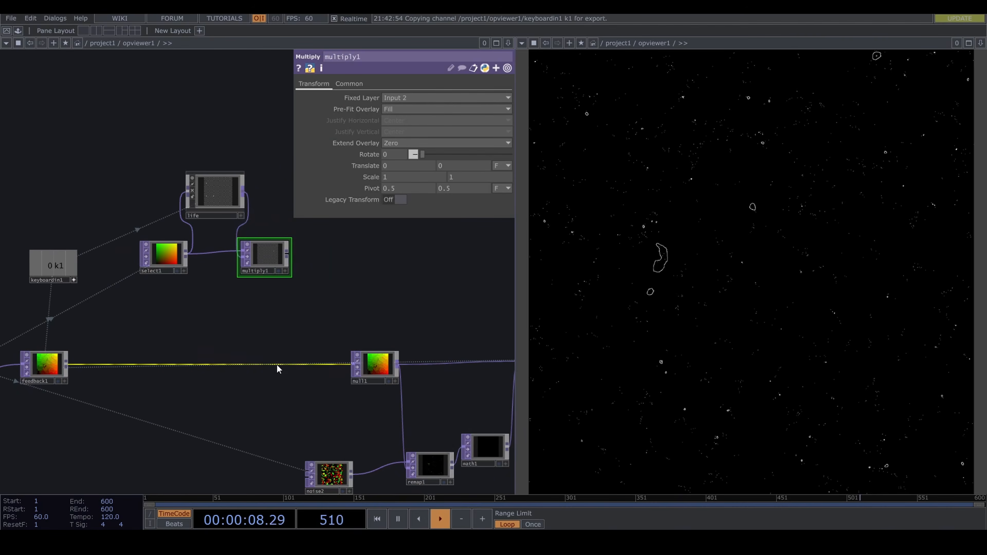
- Insert an Over TOP on the wire between feedback1 and null1, and connect multiply1 to it as another input
{"action": "right_click", "coordinate": [283, 365]}
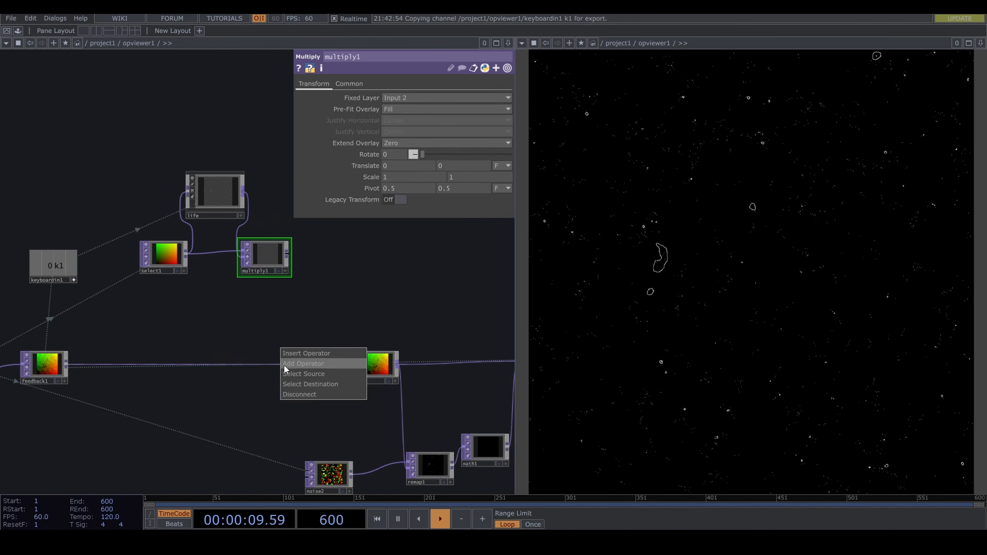
{"action": "left_click", "coordinate": [301, 358]}
{"action": "type", "text": "over"}
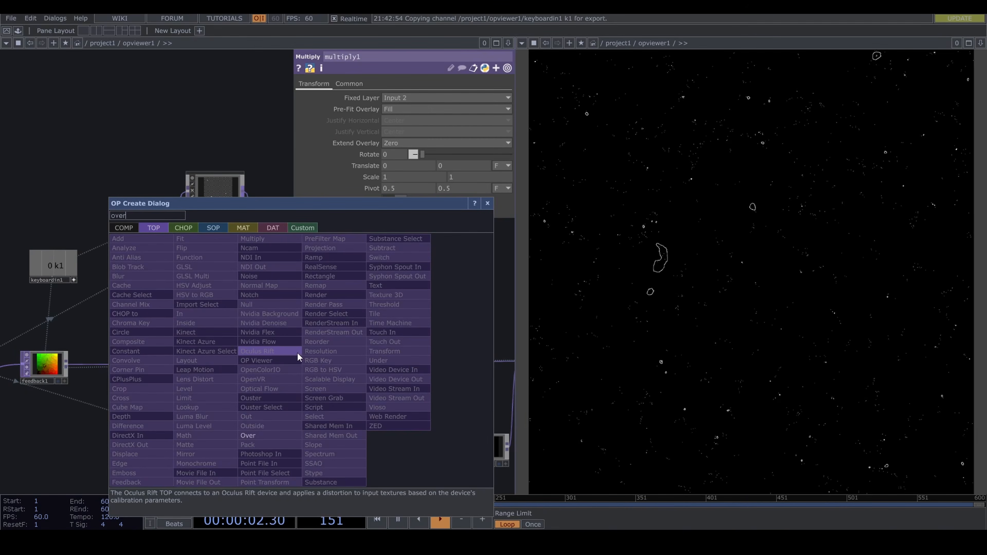
{"action": "left_click", "coordinate": [277, 436]}
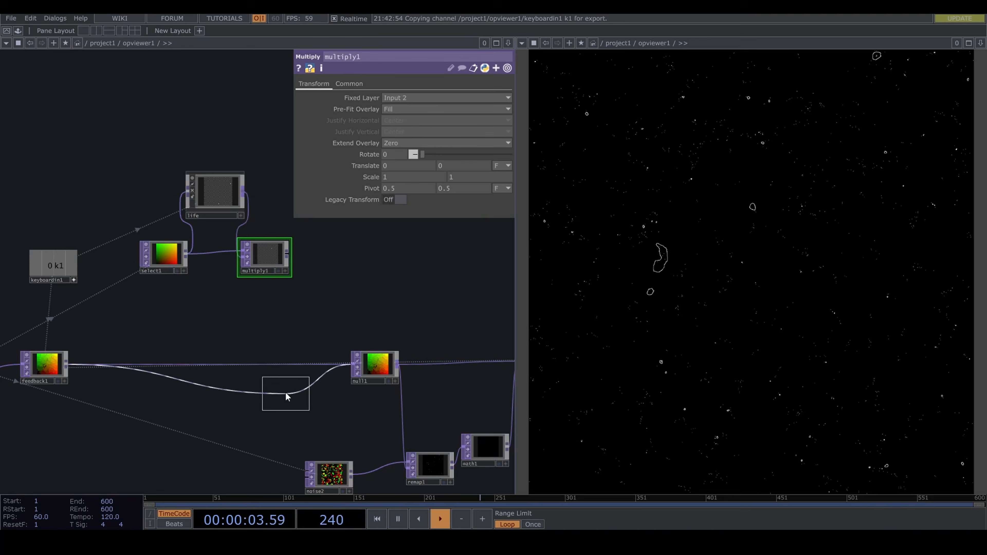
{"action": "left_click", "coordinate": [310, 363]}
{"action": "left_click_drag", "start_coordinate": [287, 255], "coordinate": [290, 371]}
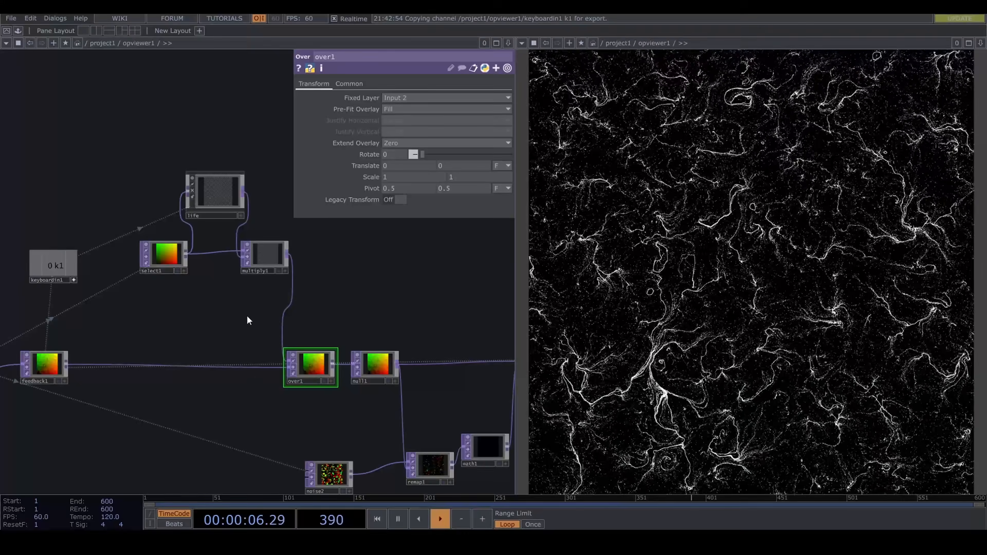
- Set the life component's lifetime to 15 and trigger the keyboard reset
{"action": "scroll", "coordinate": [248, 317], "scroll_direction": "down", "scroll_amount": 3}
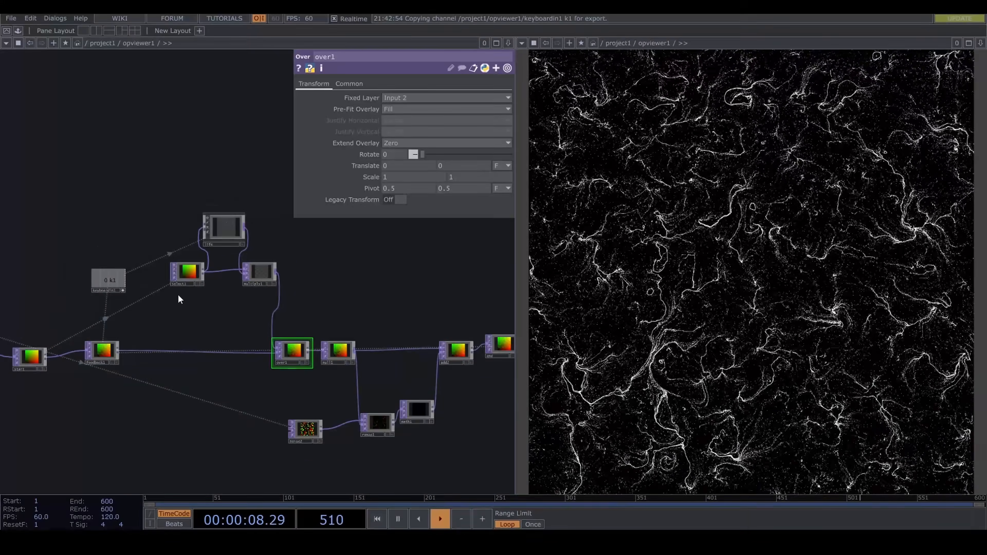
{"action": "left_click", "coordinate": [235, 235]}
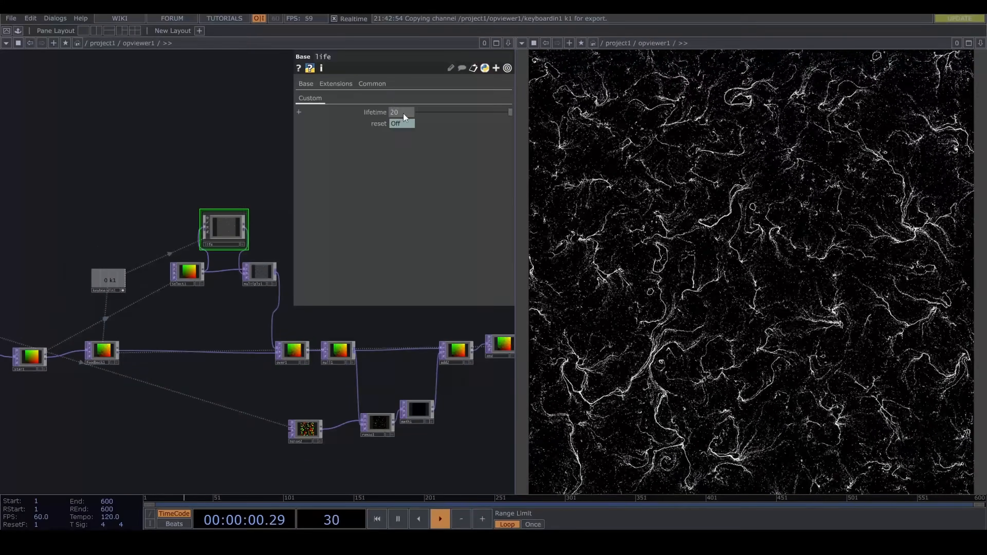
{"action": "middle_click_drag", "start_coordinate": [402, 115], "coordinate": [394, 121]}
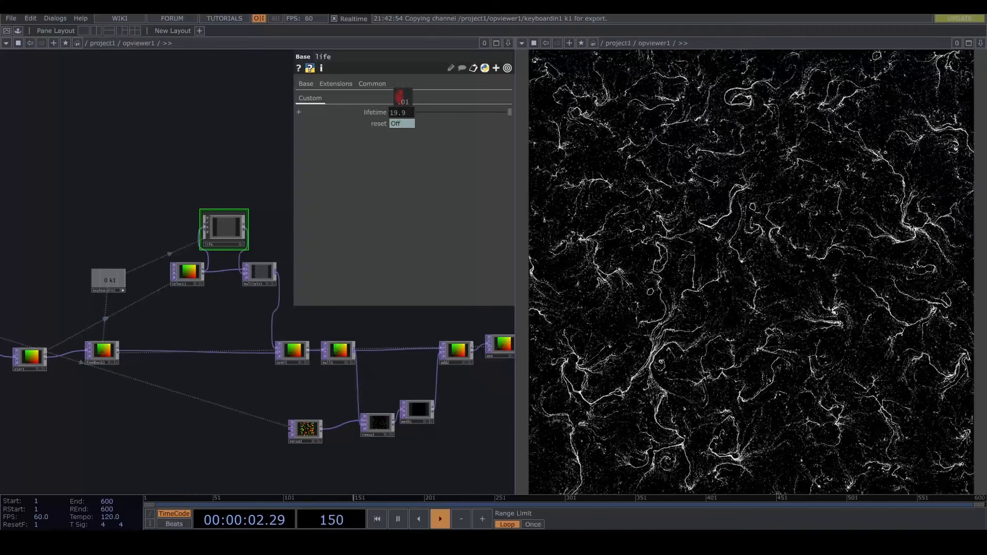
{"action": "left_click_drag", "start_coordinate": [395, 113], "coordinate": [435, 109]}
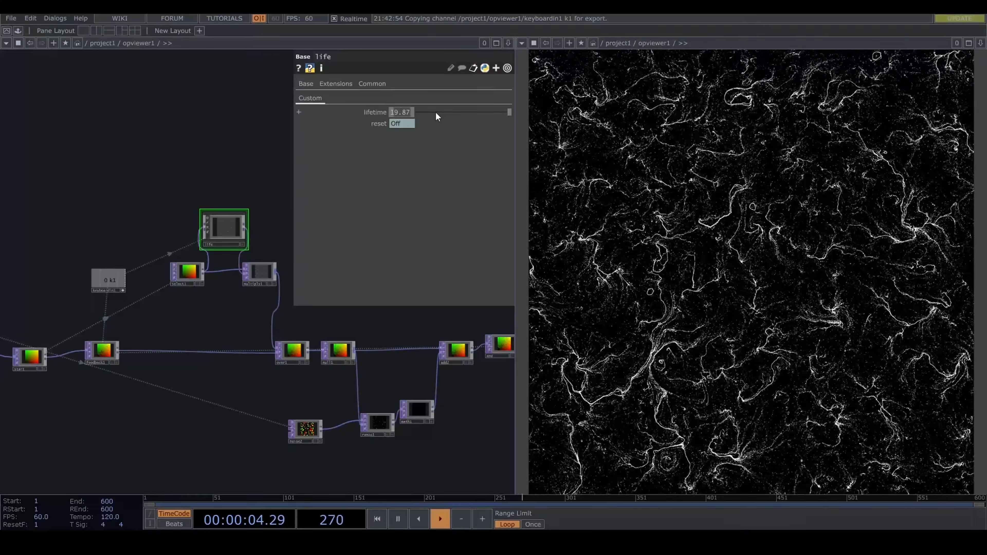
{"action": "type", "text": "5"}
{"action": "key", "text": "Return"}
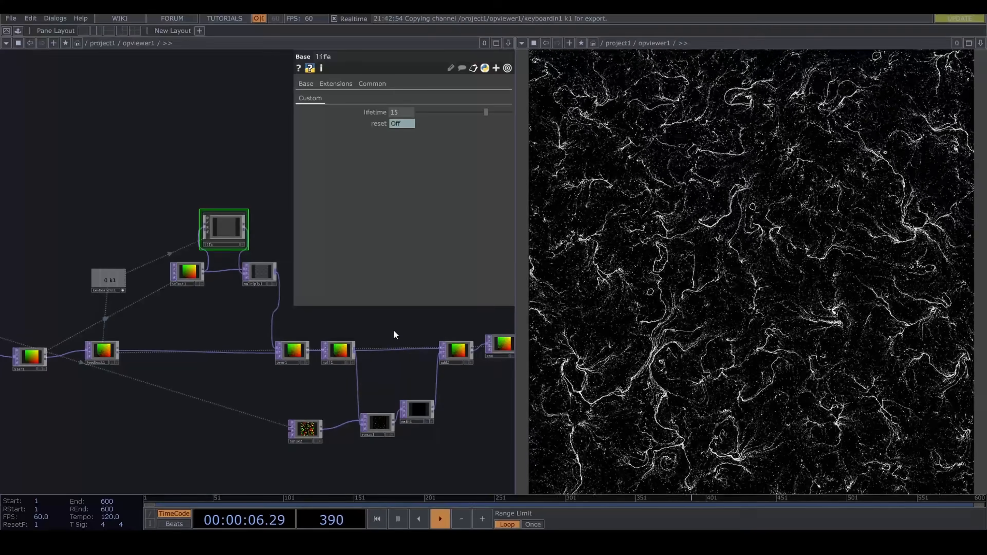
{"action": "key", "text": "1"}
- Add a Noise TOP in the empty space below the out node
{"action": "left_click_drag", "start_coordinate": [393, 329], "coordinate": [269, 295]}
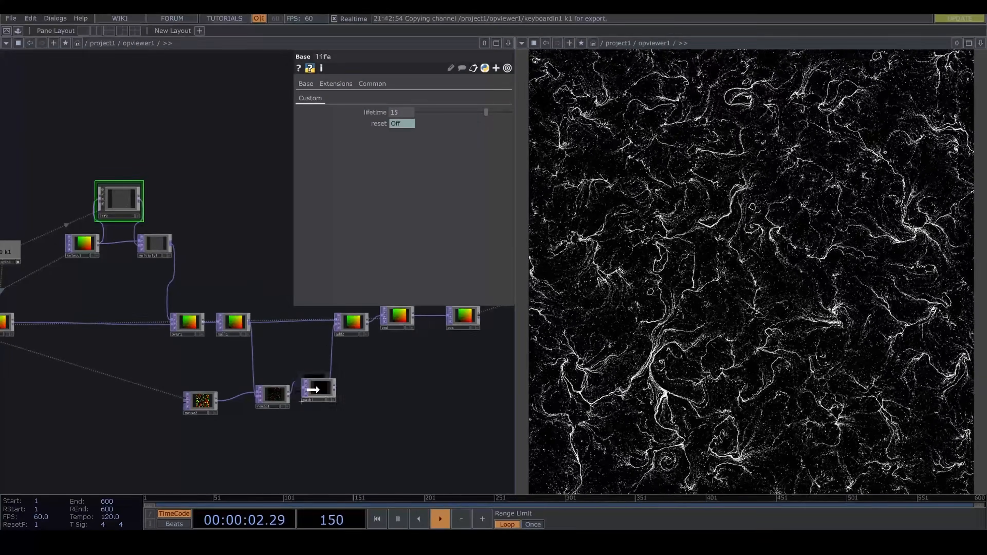
{"action": "left_click_drag", "start_coordinate": [361, 431], "coordinate": [374, 394]}
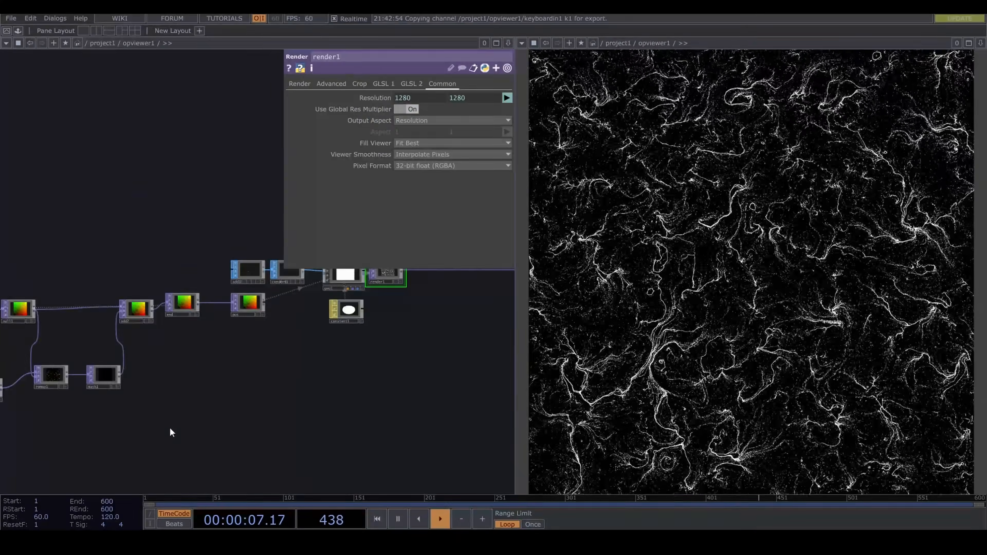
{"action": "key", "text": "Tab"}
{"action": "type", "text": "no"}
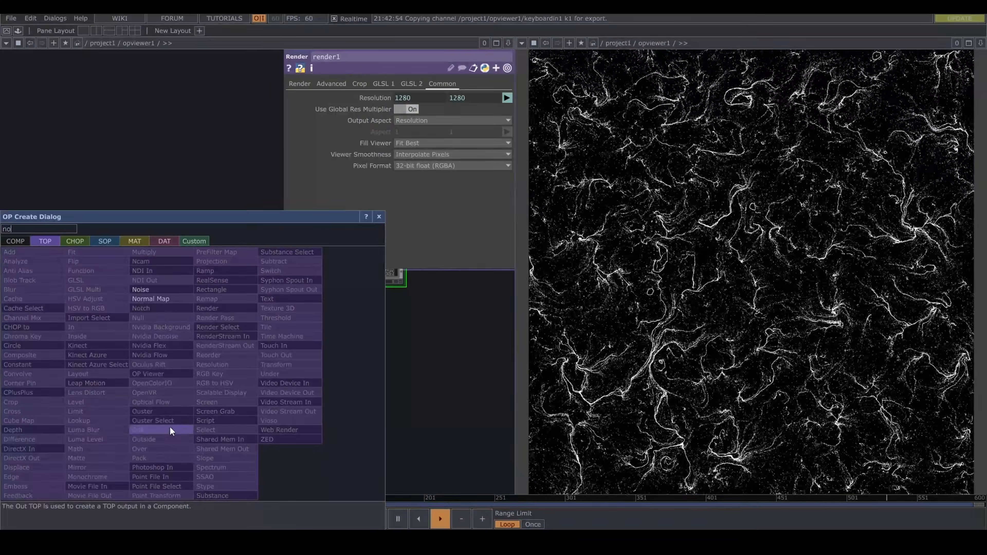
{"action": "left_click", "coordinate": [163, 288]}
{"action": "left_click", "coordinate": [182, 424]}
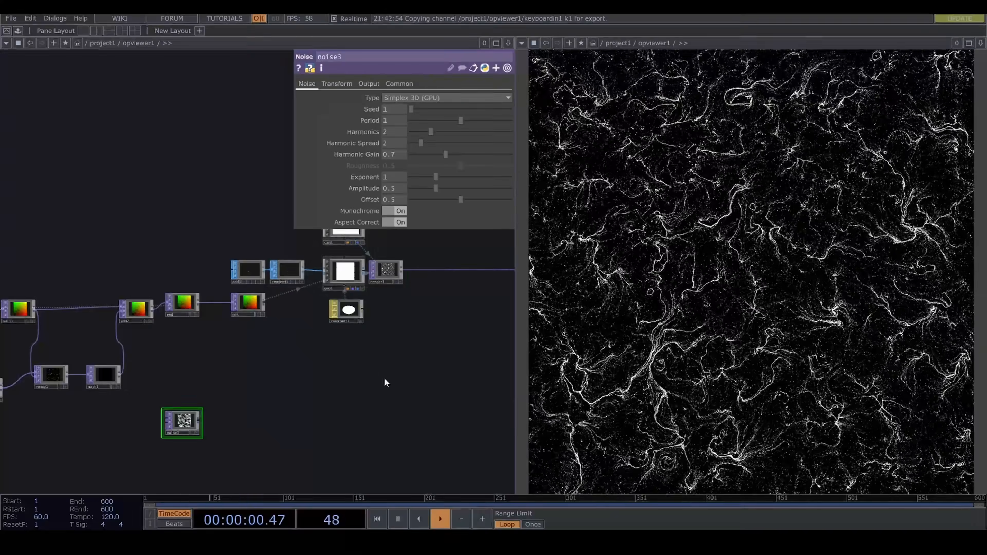
- Reference constant2's count channel for noise3's width and height resolution, and set its pixel format to 32-bit float (RGBA)
{"action": "left_click", "coordinate": [399, 83]}
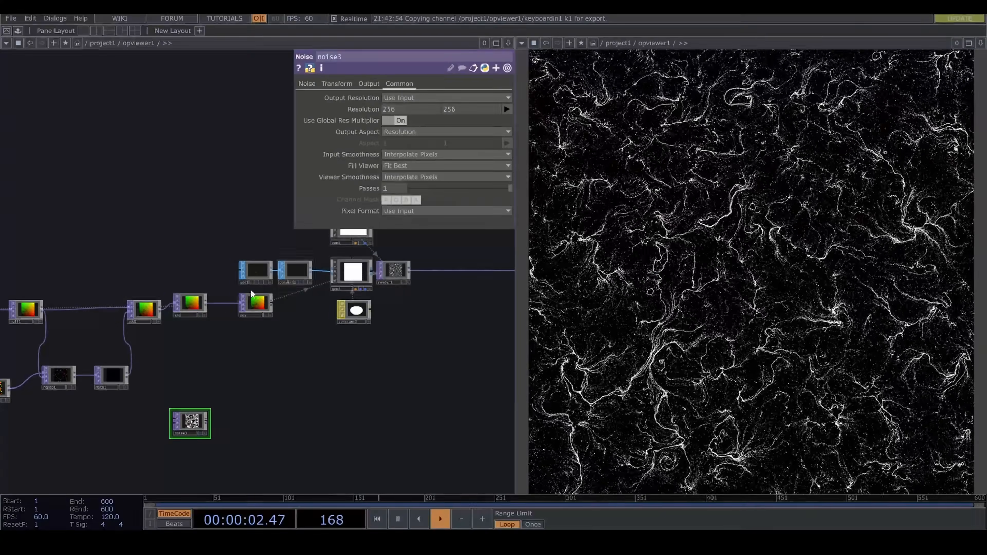
{"action": "left_click_drag", "start_coordinate": [282, 349], "coordinate": [450, 365]}
{"action": "scroll", "coordinate": [362, 366], "scroll_direction": "down", "scroll_amount": 6}
{"action": "scroll", "coordinate": [144, 331], "scroll_direction": "up", "scroll_amount": 4}
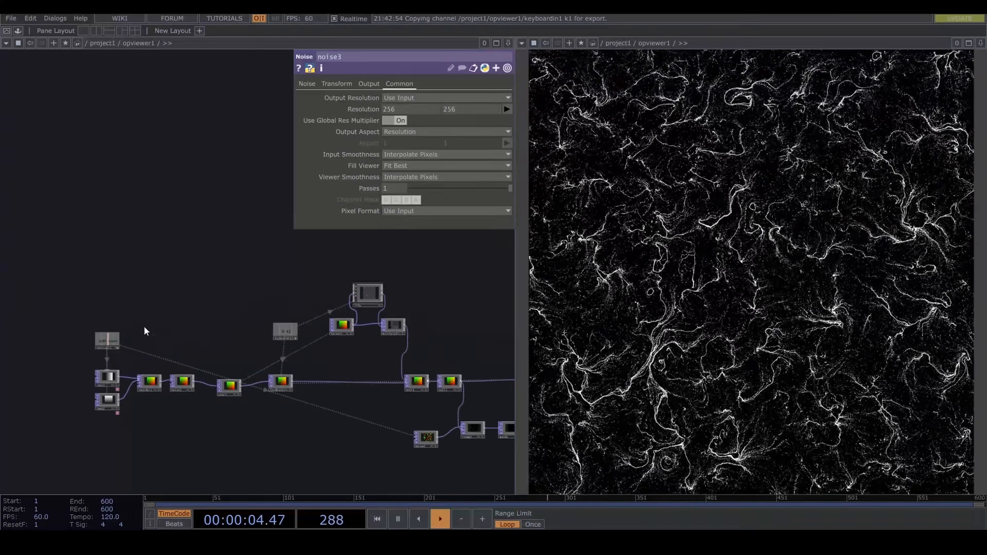
{"action": "left_click_drag", "start_coordinate": [107, 340], "coordinate": [366, 110]}
{"action": "left_click", "coordinate": [366, 108]}
{"action": "left_click", "coordinate": [431, 210]}
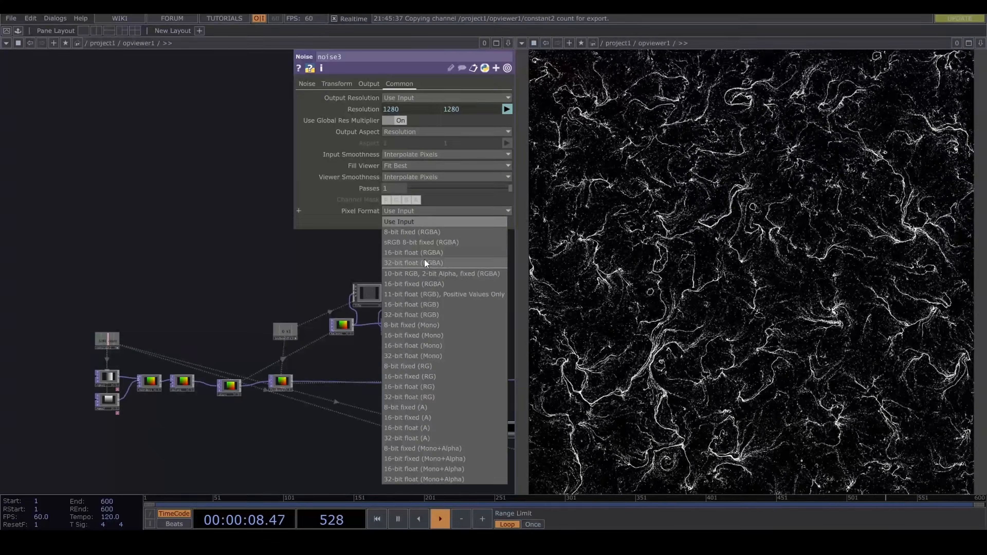
{"action": "left_click", "coordinate": [424, 259]}
- Set noise3's type to Perlin 3D (GPU), with a period of 2 and 10 harmonics
{"action": "left_click_drag", "start_coordinate": [482, 414], "coordinate": [239, 364]}
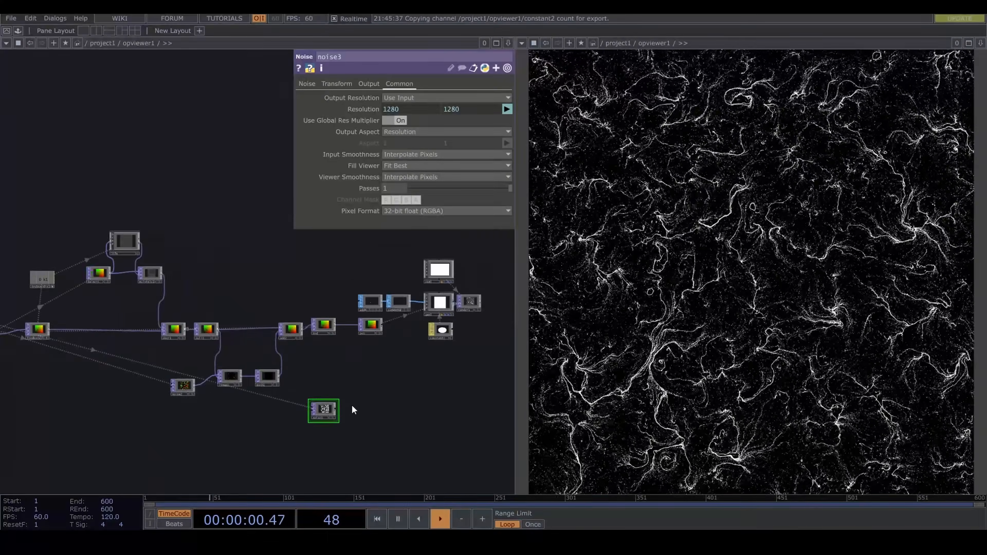
{"action": "scroll", "coordinate": [351, 404], "scroll_direction": "up", "scroll_amount": 5}
{"action": "left_click", "coordinate": [307, 84]}
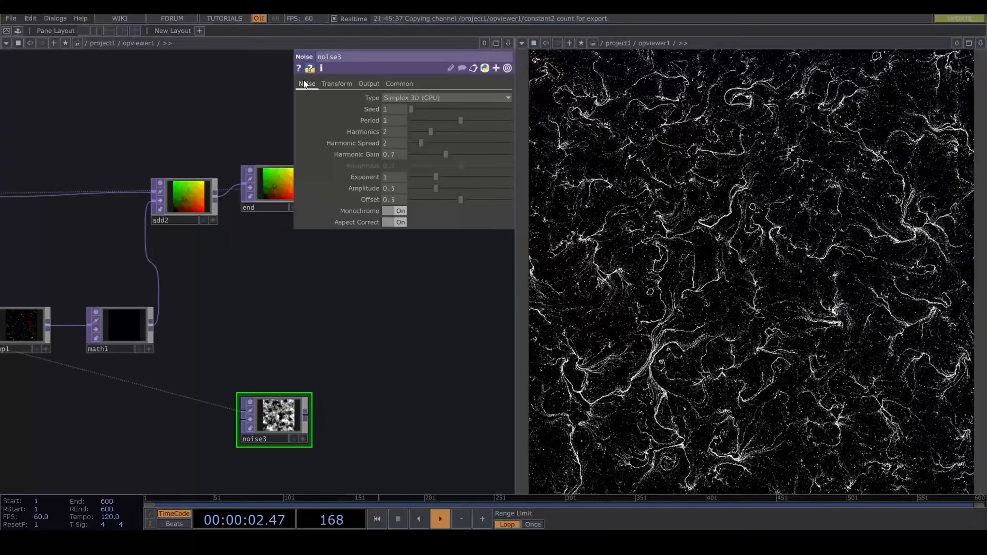
{"action": "left_click", "coordinate": [413, 99]}
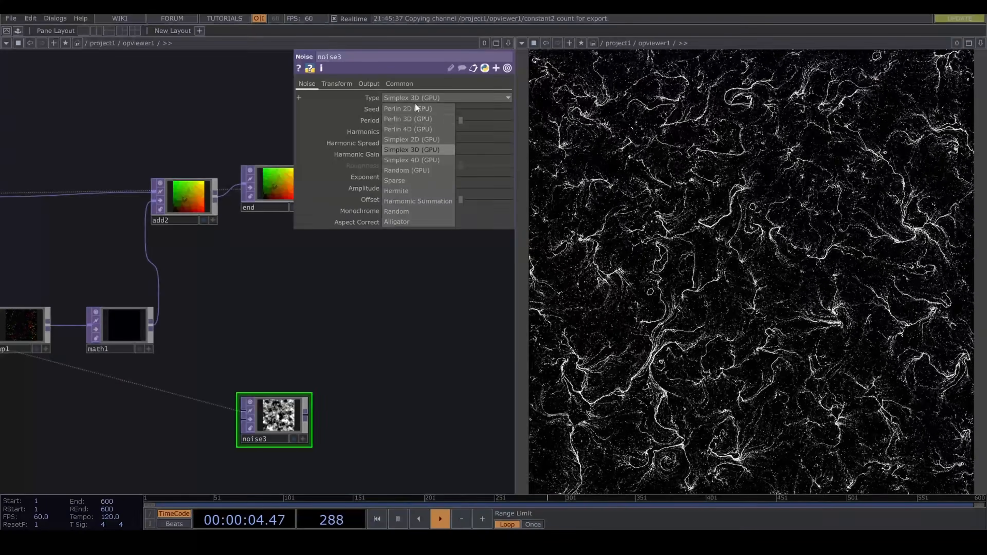
{"action": "left_click", "coordinate": [423, 118]}
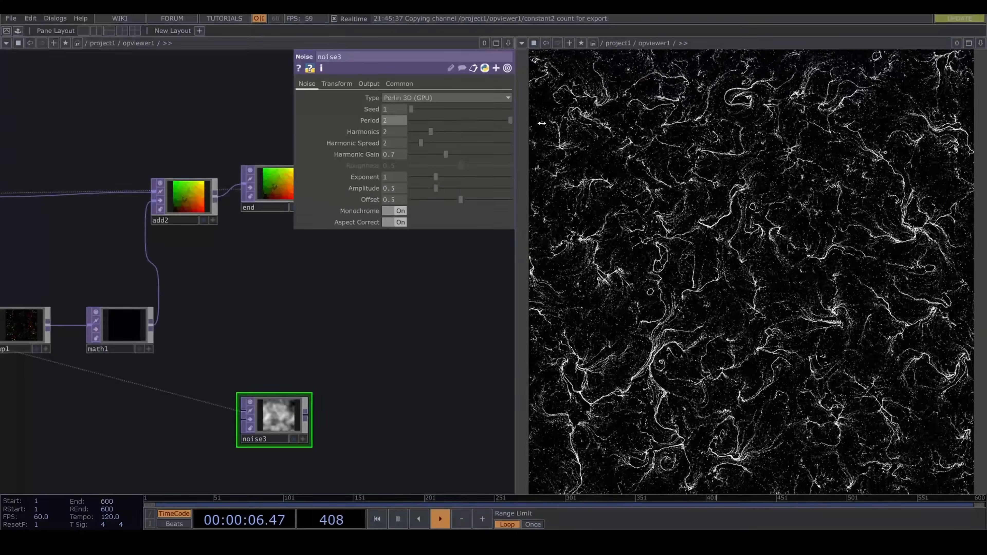
{"action": "left_click_drag", "start_coordinate": [447, 134], "coordinate": [548, 128]}
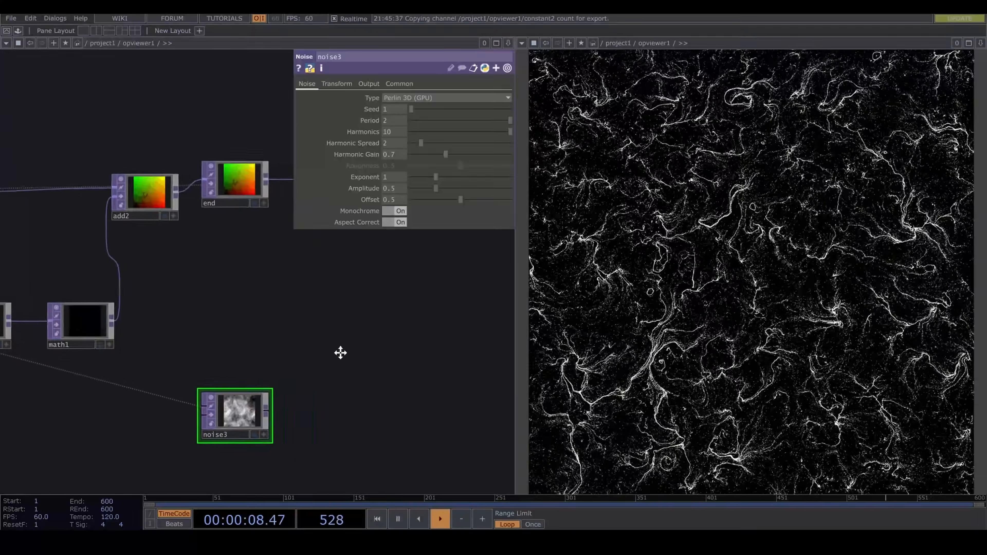
- Add a Null TOP after noise3, name it col, and arrange it beside the noise node
{"action": "left_click_drag", "start_coordinate": [165, 404], "coordinate": [245, 401]}
{"action": "type", "text": "n"}
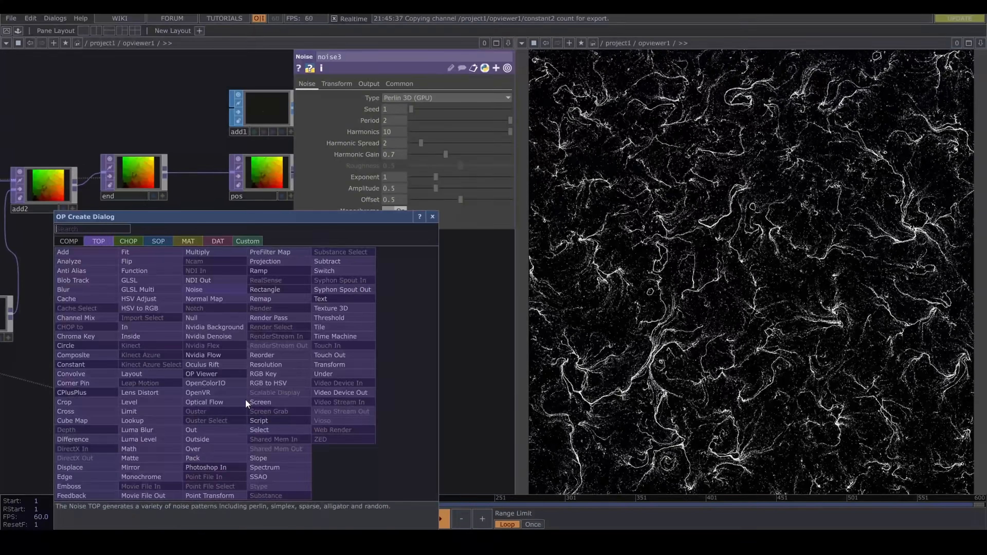
{"action": "left_click", "coordinate": [212, 318]}
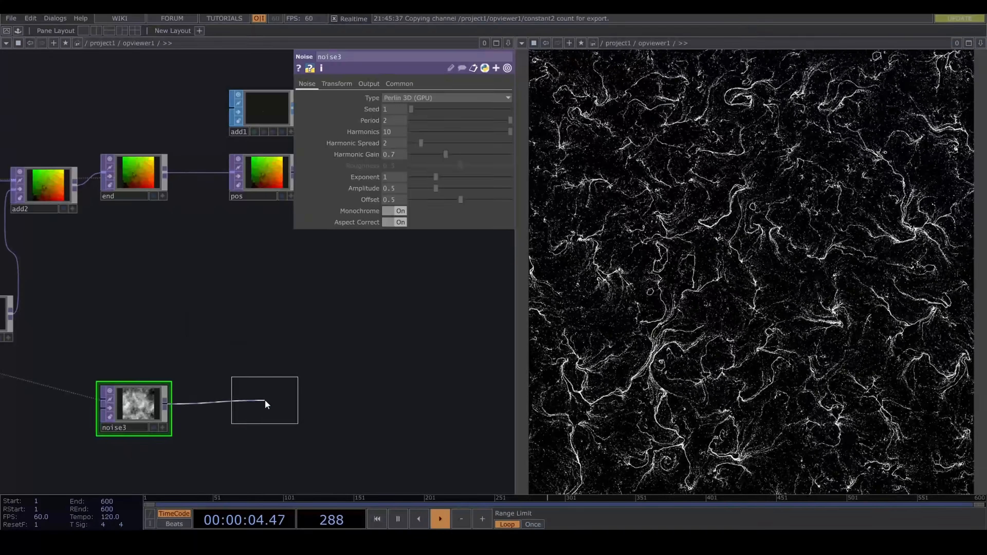
{"action": "left_click", "coordinate": [264, 403]}
{"action": "left_click", "coordinate": [260, 415]}
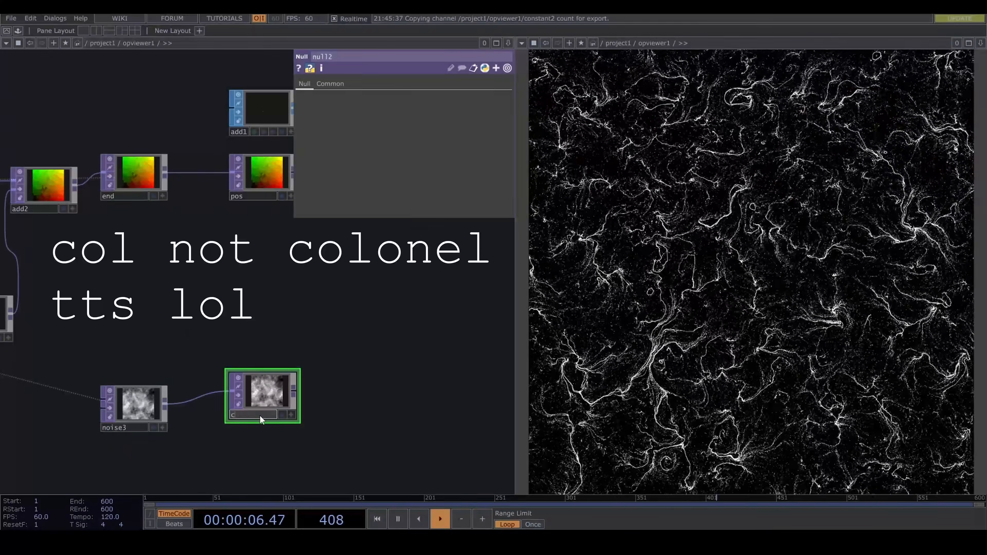
{"action": "type", "text": "col"}
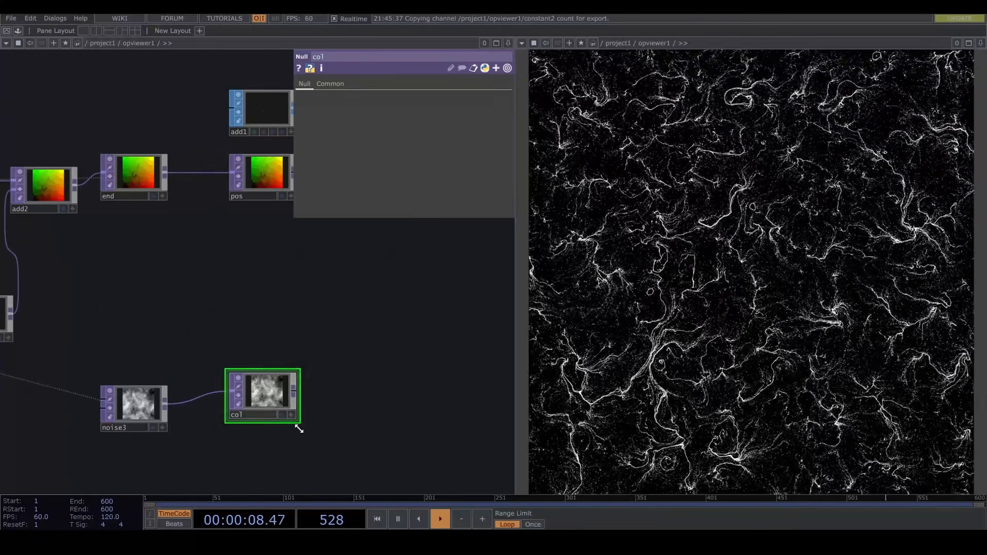
{"action": "left_click_drag", "start_coordinate": [259, 444], "coordinate": [285, 424]}
- Widen the network pane and assign col as the Color OP in geo1's instancing settings
{"action": "right_click_drag", "start_coordinate": [270, 432], "coordinate": [123, 330]}
{"action": "scroll", "coordinate": [275, 372], "scroll_direction": "down", "scroll_amount": 5}
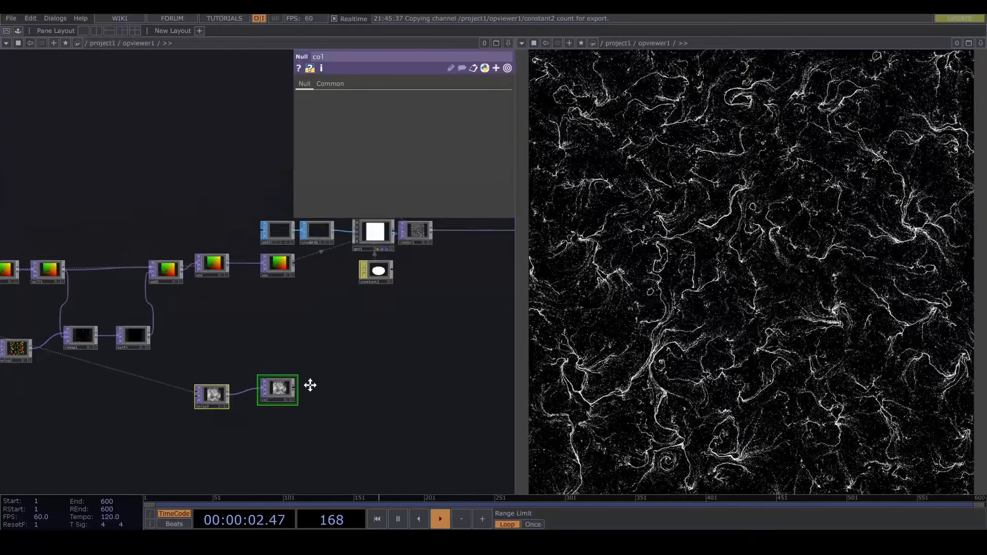
{"action": "left_click_drag", "start_coordinate": [515, 348], "coordinate": [567, 351]}
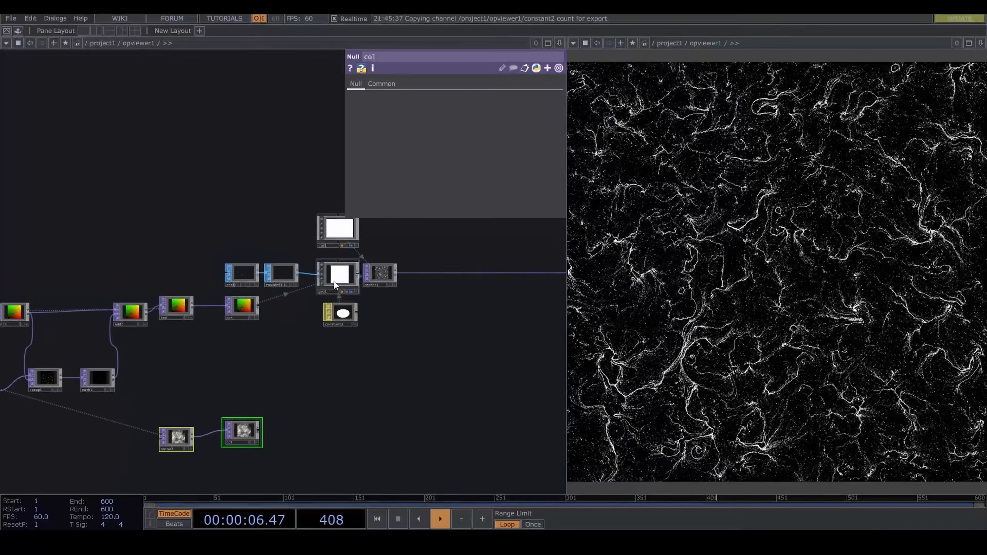
{"action": "left_click", "coordinate": [343, 277]}
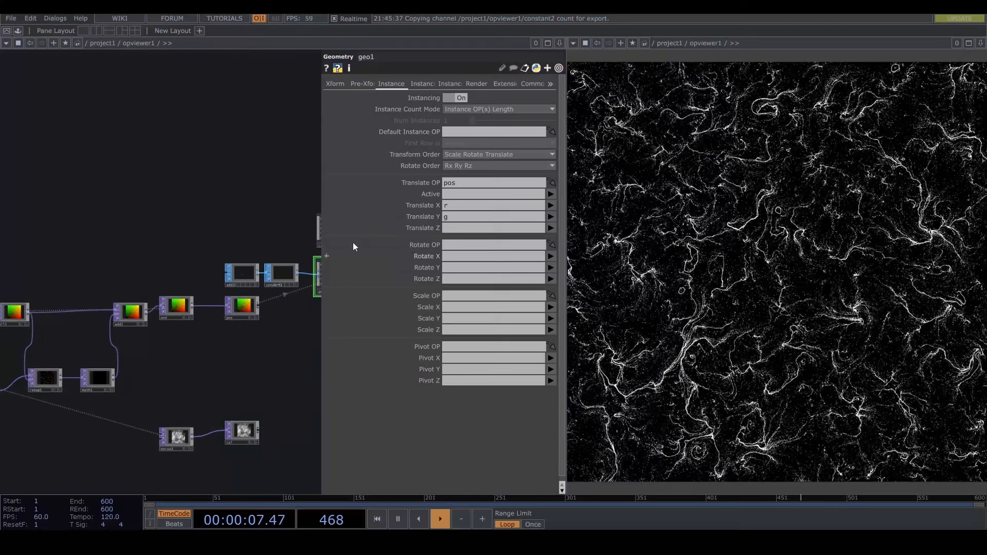
{"action": "left_click", "coordinate": [442, 82]}
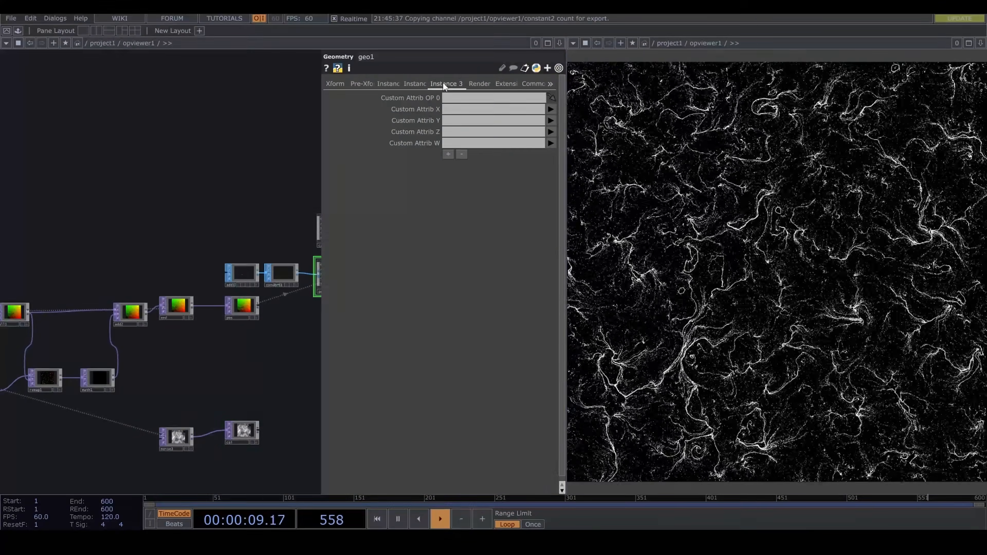
{"action": "left_click", "coordinate": [408, 84]}
{"action": "left_click_drag", "start_coordinate": [240, 384], "coordinate": [193, 353]}
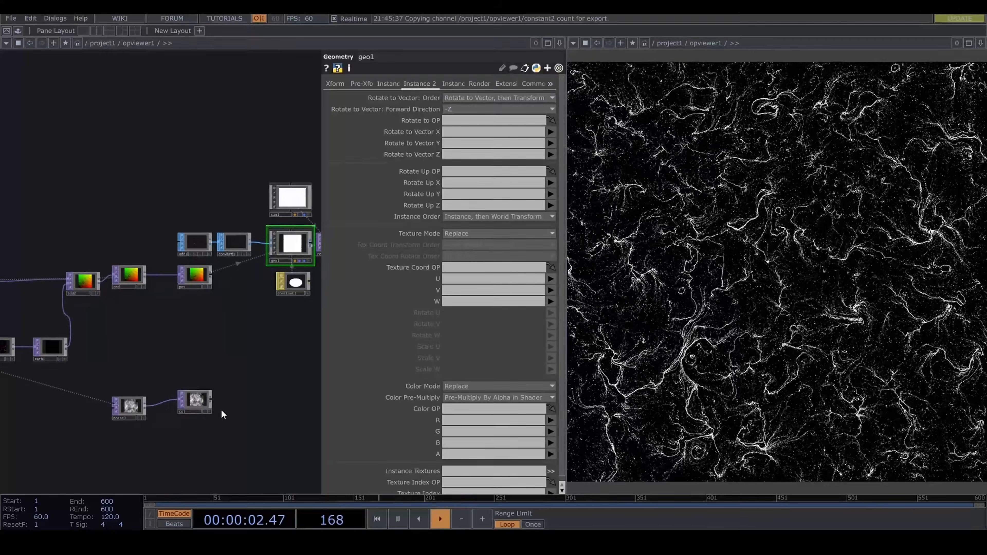
{"action": "left_click_drag", "start_coordinate": [202, 402], "coordinate": [463, 413]}
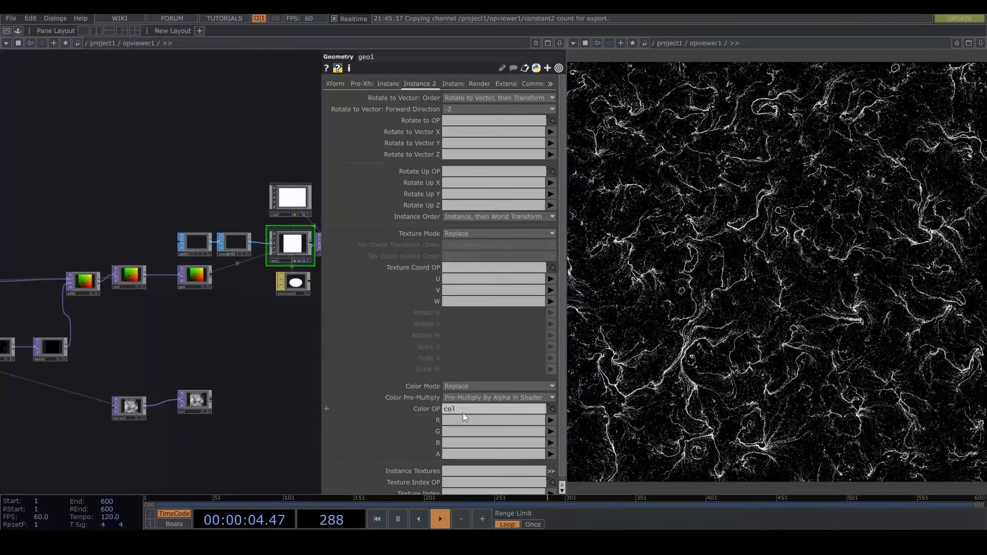
- Map geo1's instance color R, G, B and A to col's r, g, b and a channels
{"action": "left_click", "coordinate": [551, 420]}
{"action": "left_click", "coordinate": [550, 432]}
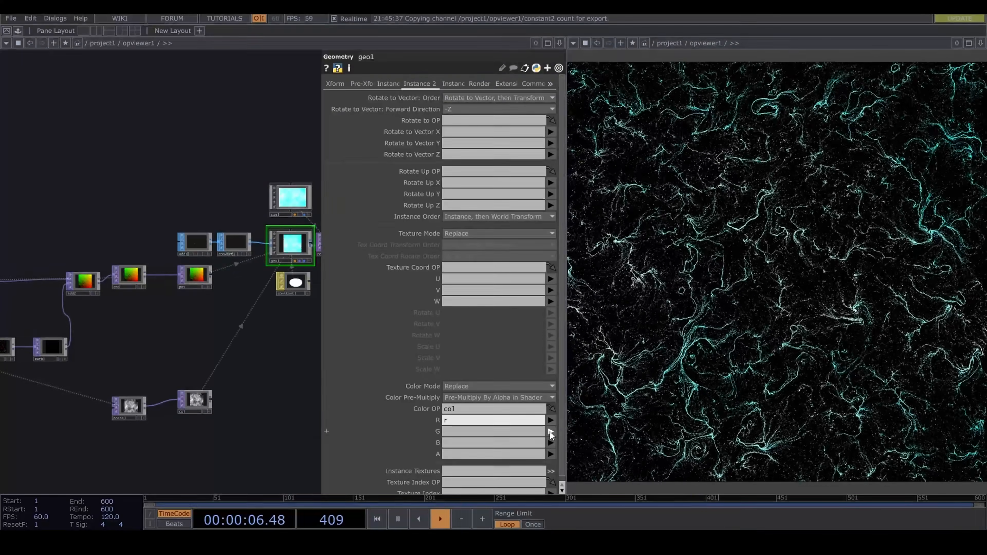
{"action": "left_click", "coordinate": [550, 432]}
{"action": "left_click", "coordinate": [550, 453]}
{"action": "left_click", "coordinate": [551, 443]}
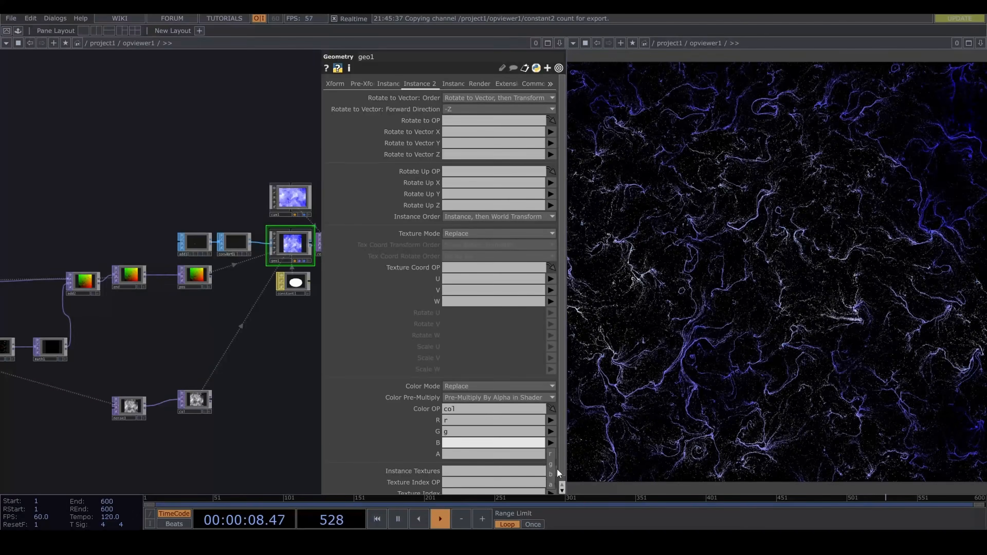
{"action": "left_click", "coordinate": [553, 472]}
{"action": "left_click", "coordinate": [551, 453]}
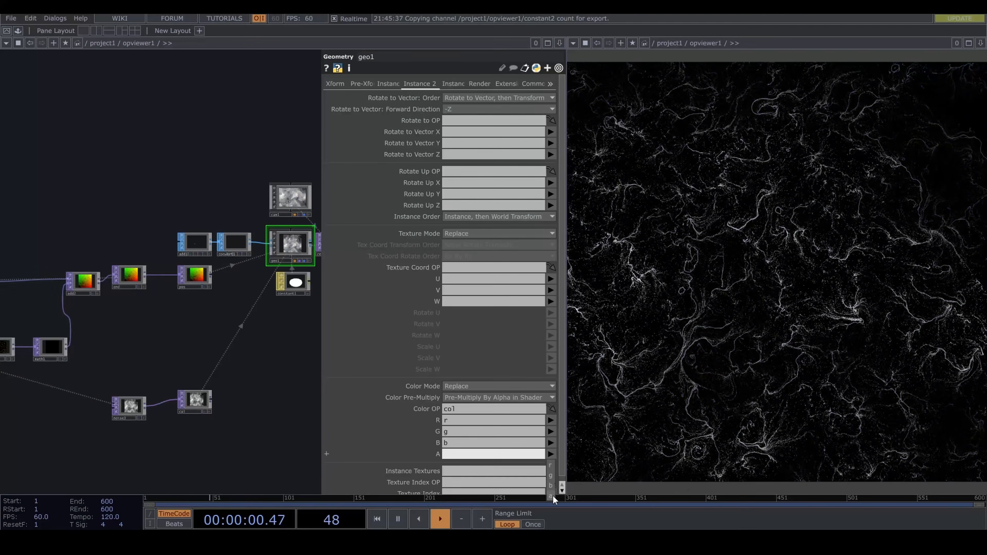
{"action": "left_click", "coordinate": [553, 495]}
- Move noise3 farther from col, level with it and below the math node
{"action": "left_click_drag", "start_coordinate": [206, 456], "coordinate": [312, 474]}
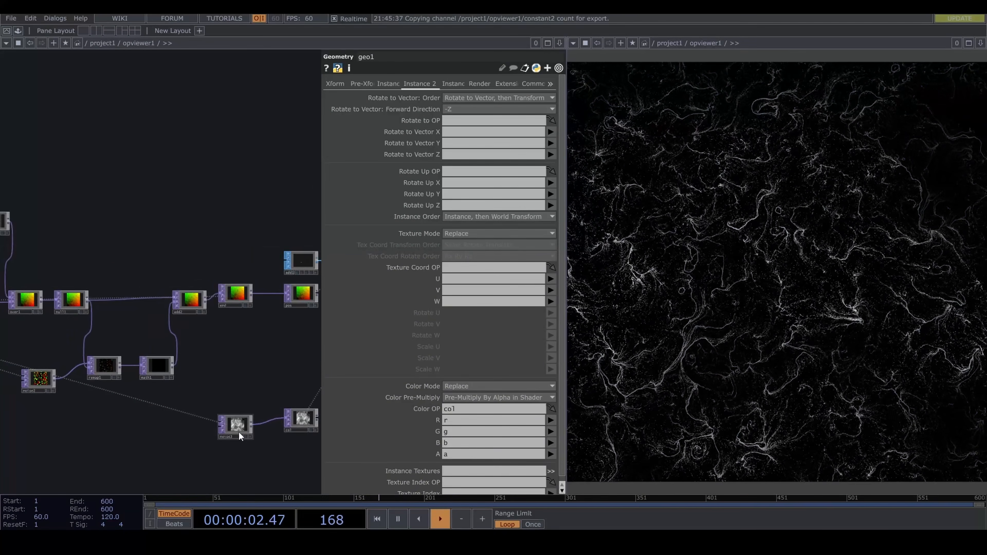
{"action": "left_click_drag", "start_coordinate": [238, 431], "coordinate": [154, 430]}
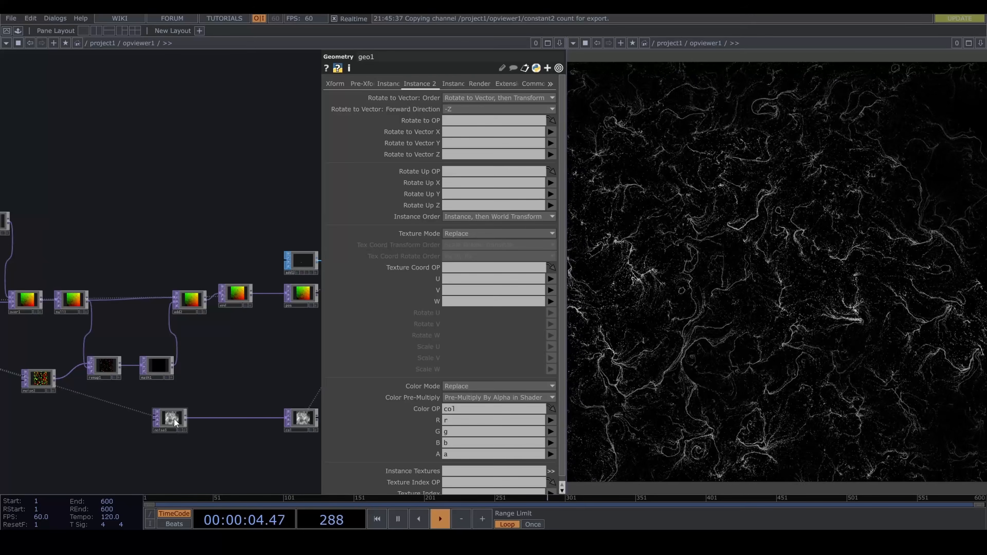
{"action": "left_click_drag", "start_coordinate": [229, 378], "coordinate": [139, 396]}
{"action": "left_click_drag", "start_coordinate": [282, 363], "coordinate": [222, 368]}
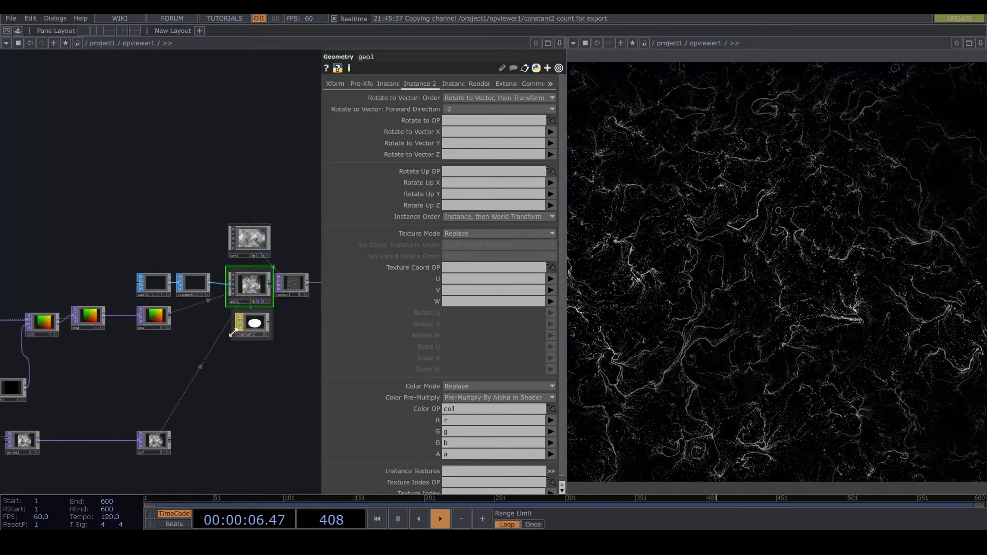
{"action": "left_click", "coordinate": [252, 325]}
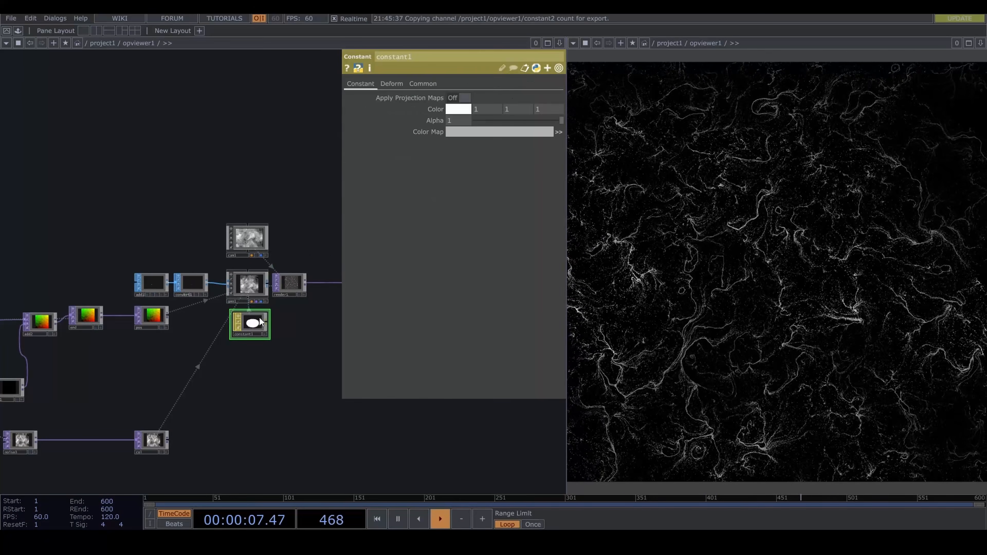
{"action": "left_click", "coordinate": [422, 84]}
- Set the output alpha of noise3 to Noise
{"action": "left_click_drag", "start_coordinate": [157, 386], "coordinate": [224, 380]}
{"action": "left_click", "coordinate": [89, 439]}
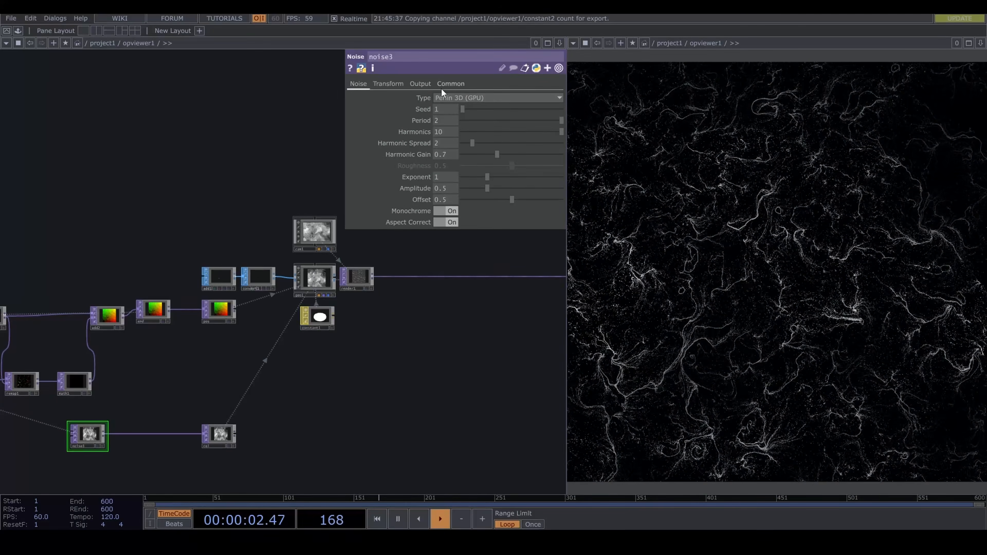
{"action": "left_click", "coordinate": [421, 85]}
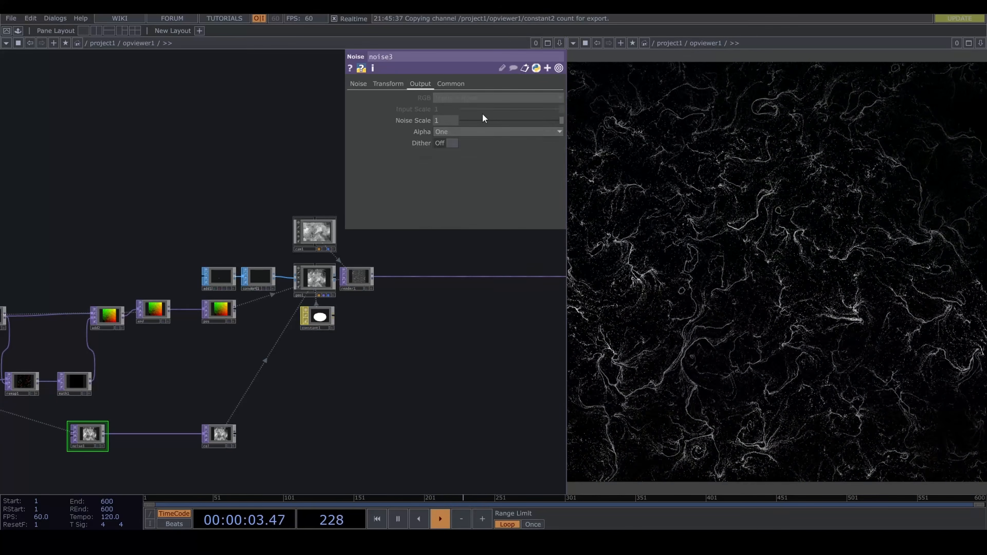
{"action": "left_click", "coordinate": [474, 132]}
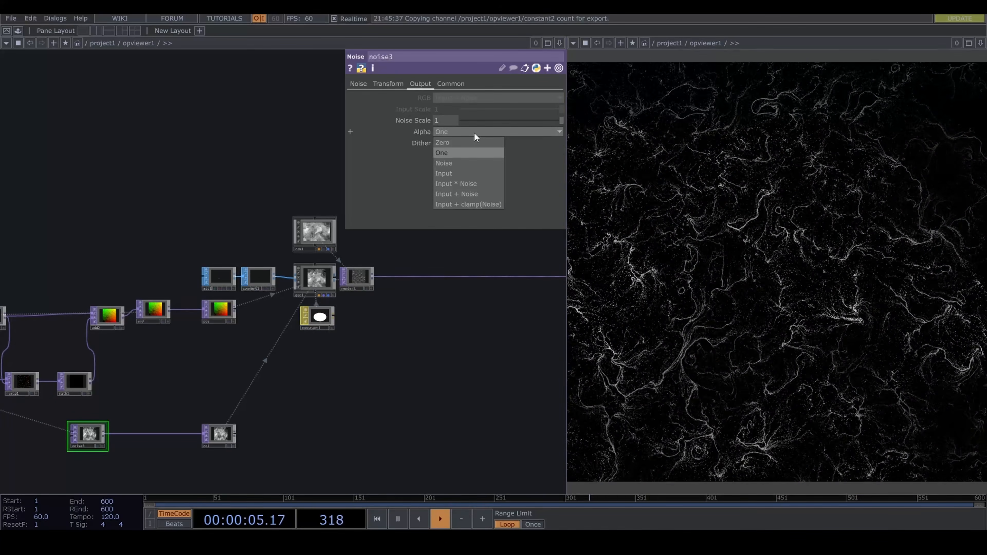
{"action": "left_click", "coordinate": [473, 163]}
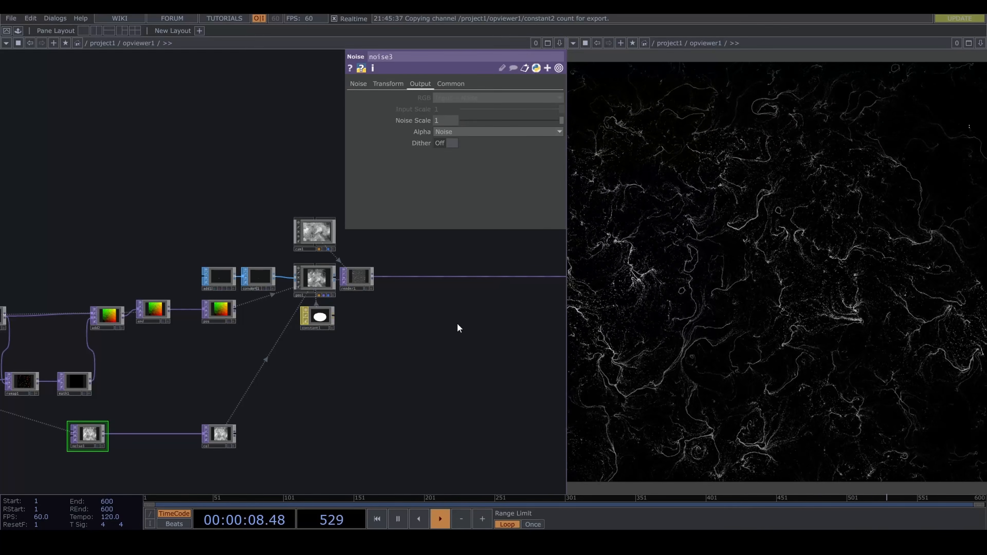
- Add a Feedback TOP as a separate branch from the Render TOP, placed above its existing output wire
{"action": "left_click_drag", "start_coordinate": [458, 326], "coordinate": [366, 365]}
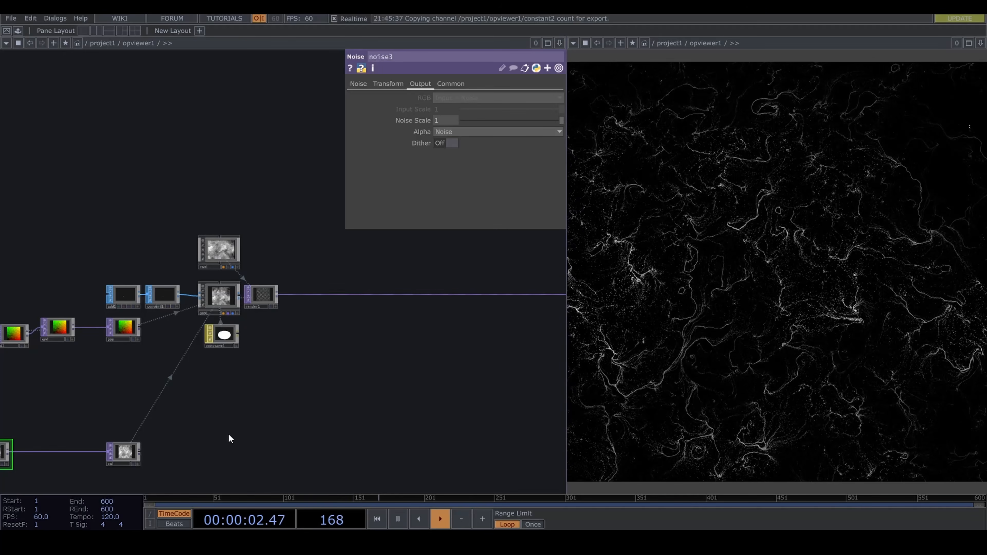
{"action": "left_click_drag", "start_coordinate": [409, 330], "coordinate": [253, 401]}
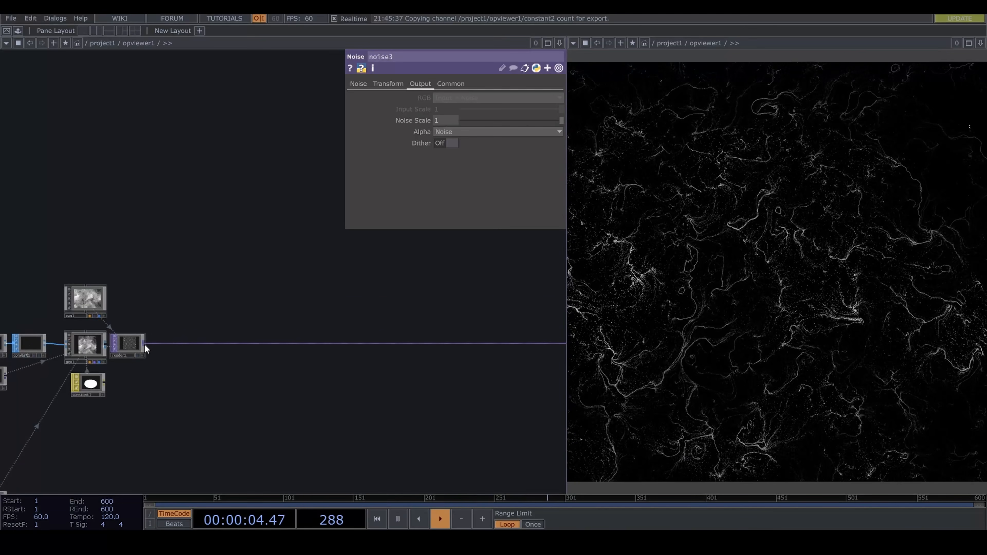
{"action": "left_click_drag", "start_coordinate": [175, 388], "coordinate": [291, 341]}
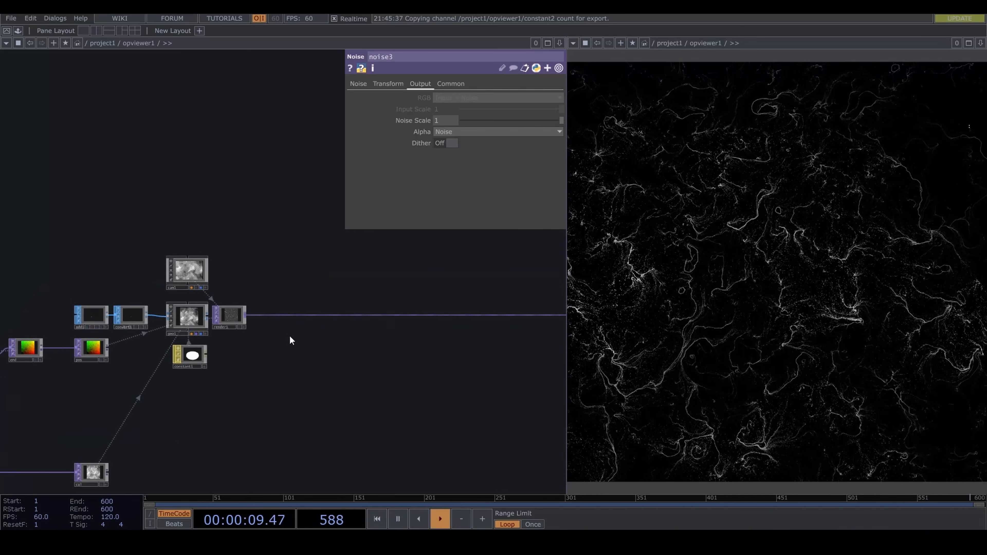
{"action": "left_click", "coordinate": [246, 315]}
{"action": "left_click", "coordinate": [321, 265]}
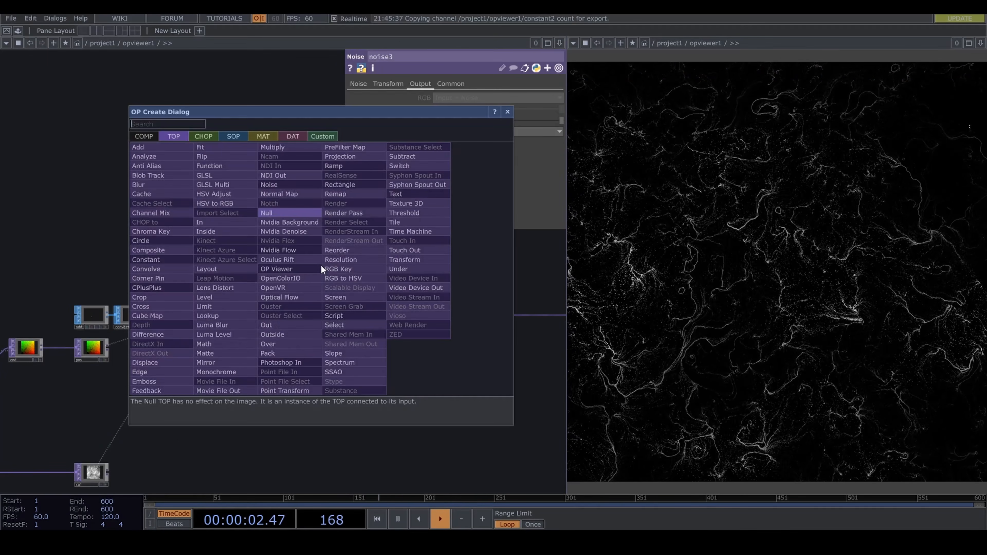
{"action": "left_click", "coordinate": [174, 399]}
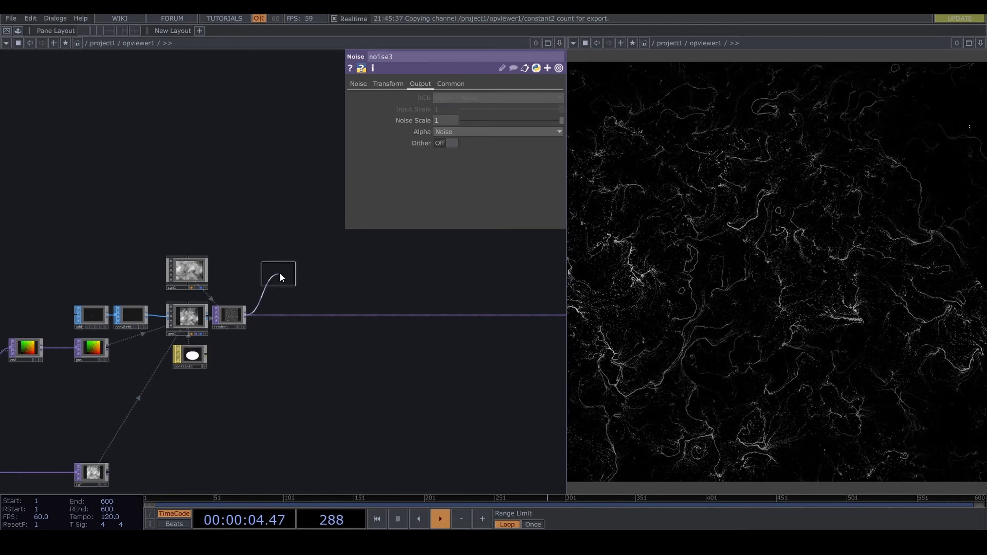
{"action": "left_click", "coordinate": [281, 276]}
{"action": "left_click_drag", "start_coordinate": [312, 277], "coordinate": [259, 275]}
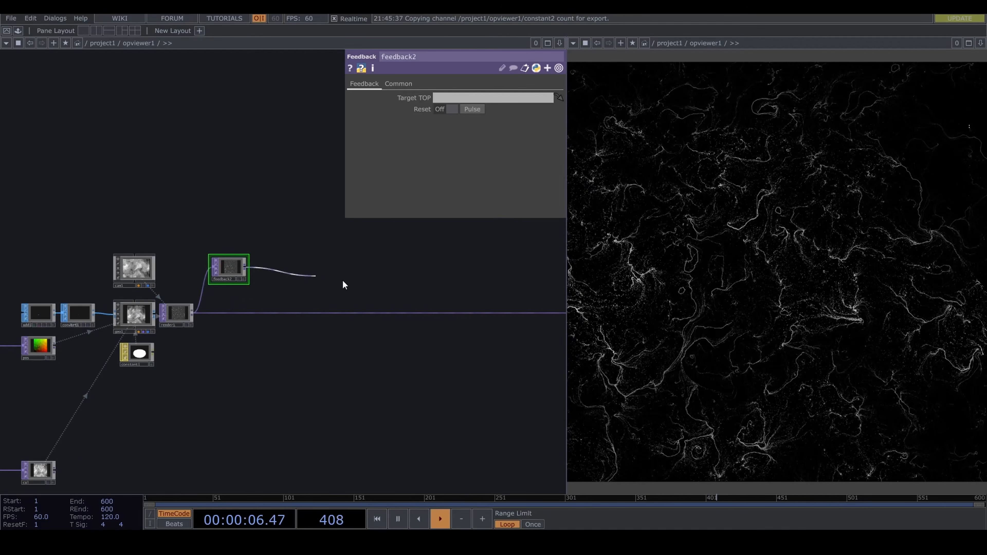
- Add a Level TOP fed by feedback2 and place it beside that node
{"action": "left_click", "coordinate": [349, 285]}
{"action": "type", "text": "le"}
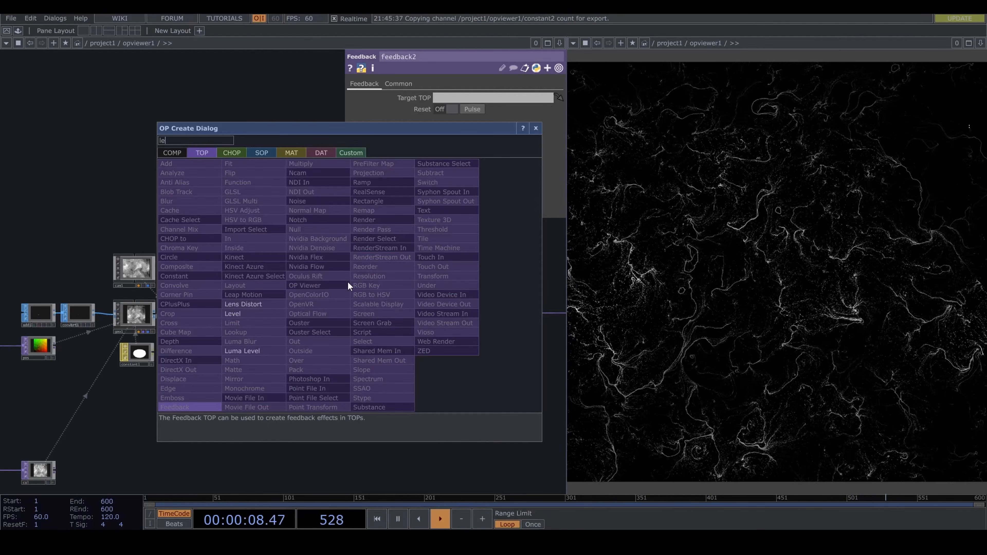
{"action": "type", "text": "ve"}
{"action": "left_click", "coordinate": [236, 314]}
{"action": "left_click", "coordinate": [298, 281]}
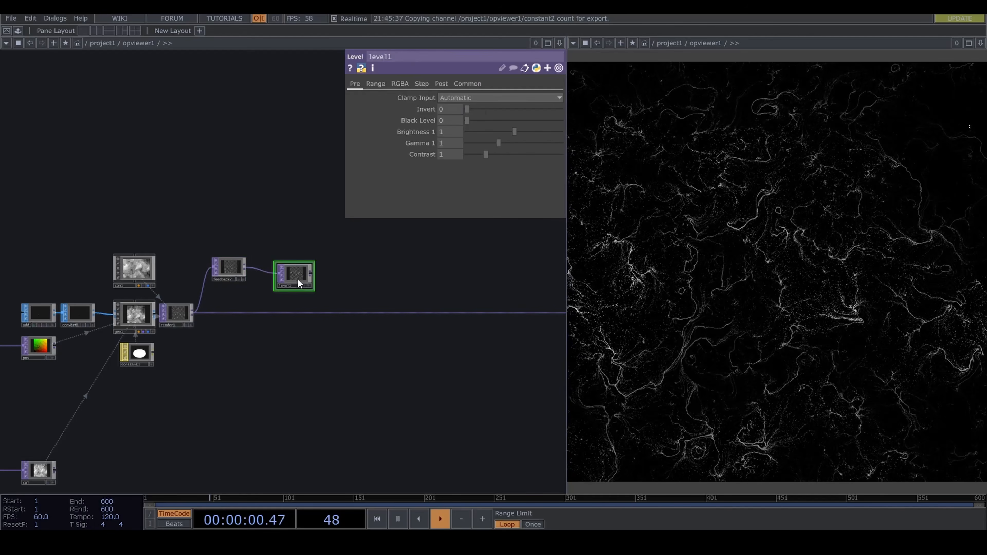
- Insert an Over TOP on the Render TOP's output wire and connect level1 as its second input
{"action": "right_click", "coordinate": [352, 313]}
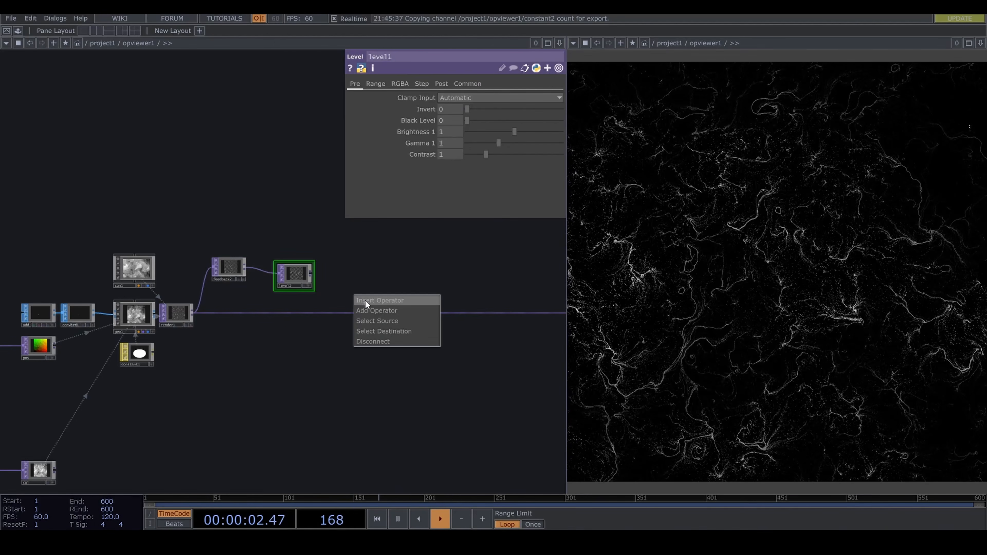
{"action": "left_click", "coordinate": [366, 301]}
{"action": "type", "text": "ov"}
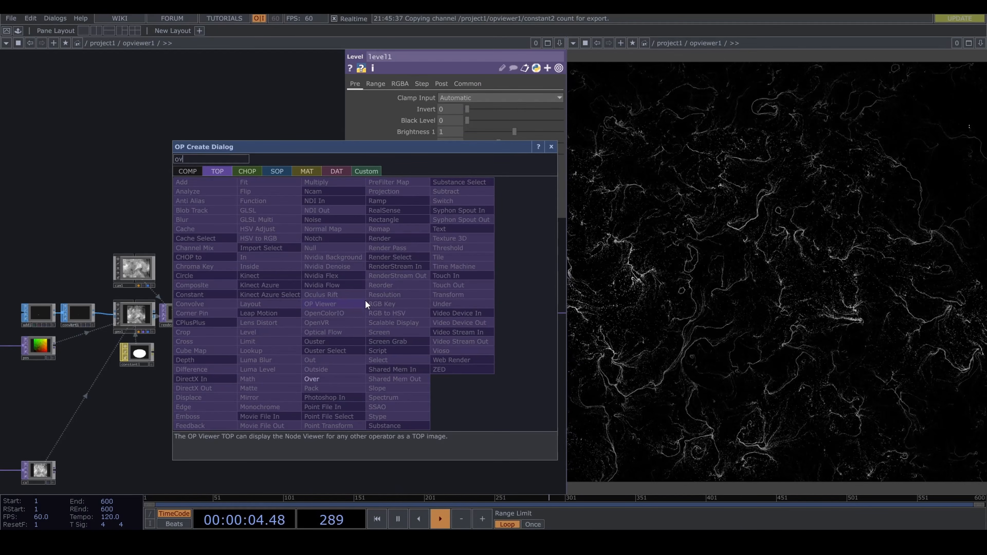
{"action": "type", "text": "er"}
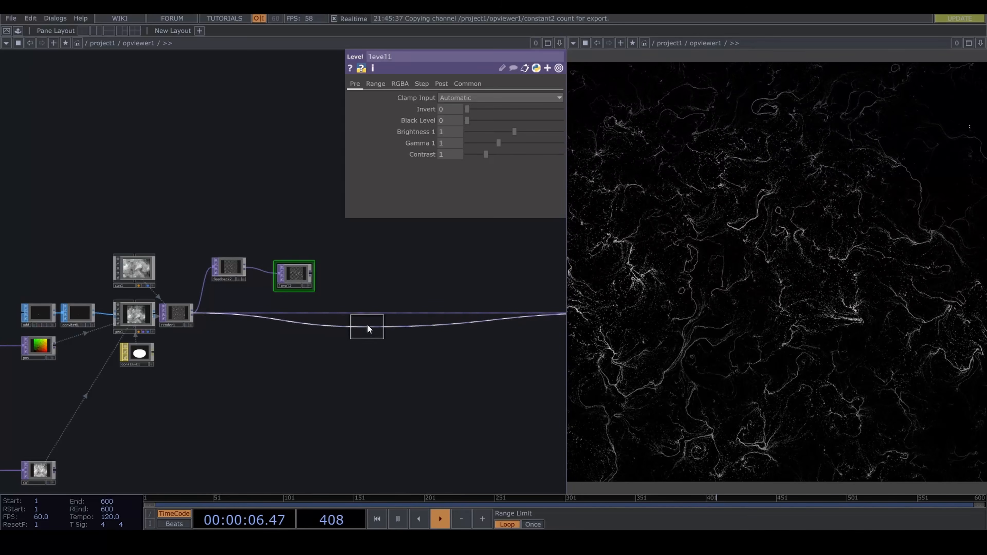
{"action": "left_click", "coordinate": [367, 313]}
{"action": "left_click_drag", "start_coordinate": [311, 275], "coordinate": [340, 315]}
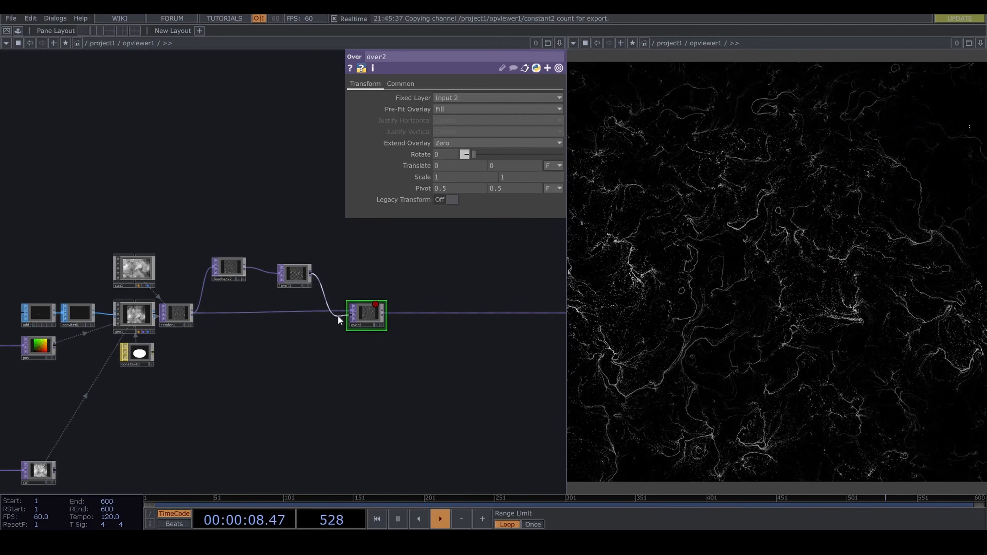
- Assign over2 as the Target TOP of feedback2 to close the feedback loop
{"action": "scroll", "coordinate": [308, 280], "scroll_direction": "up", "scroll_amount": 3}
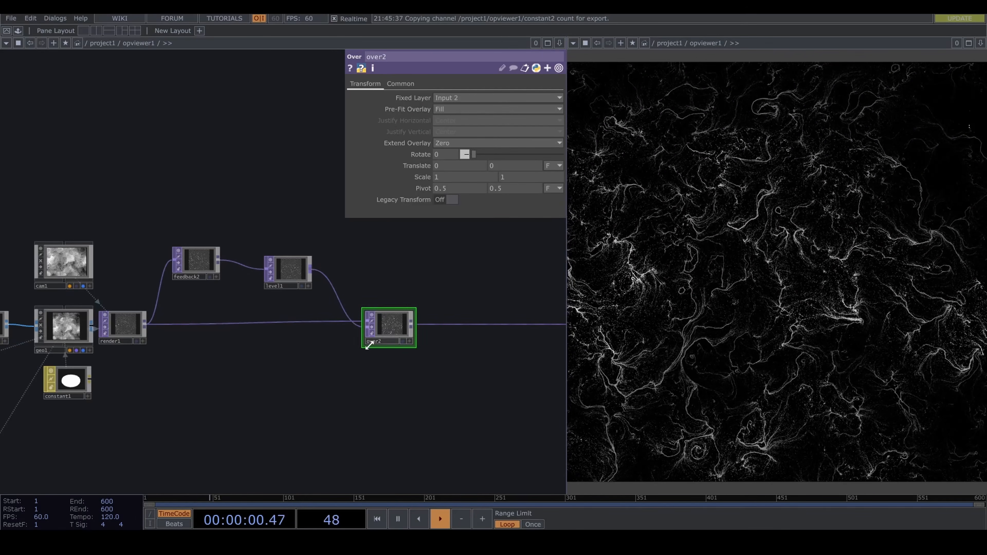
{"action": "left_click_drag", "start_coordinate": [395, 338], "coordinate": [200, 268]}
{"action": "scroll", "coordinate": [277, 362], "scroll_direction": "down", "scroll_amount": 5}
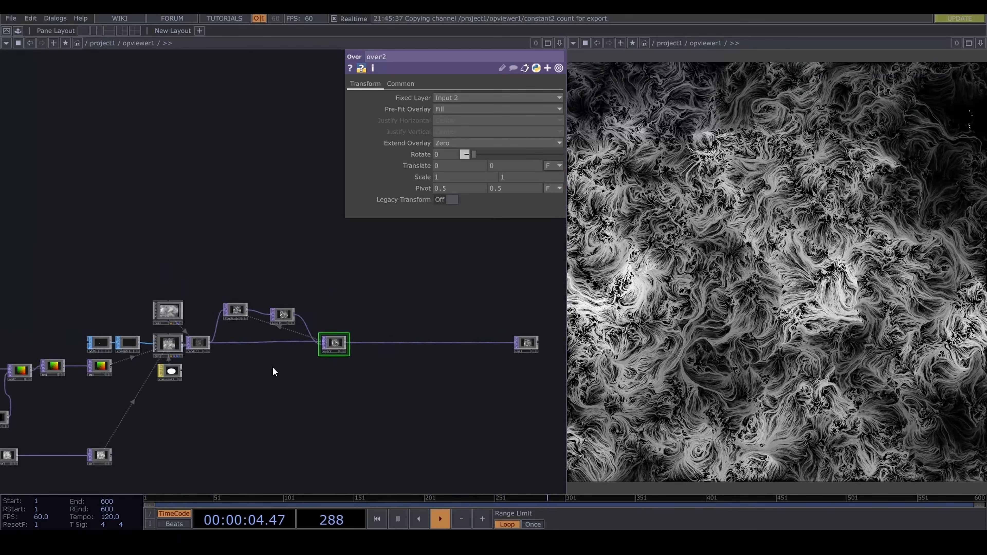
{"action": "left_click_drag", "start_coordinate": [297, 382], "coordinate": [399, 385]}
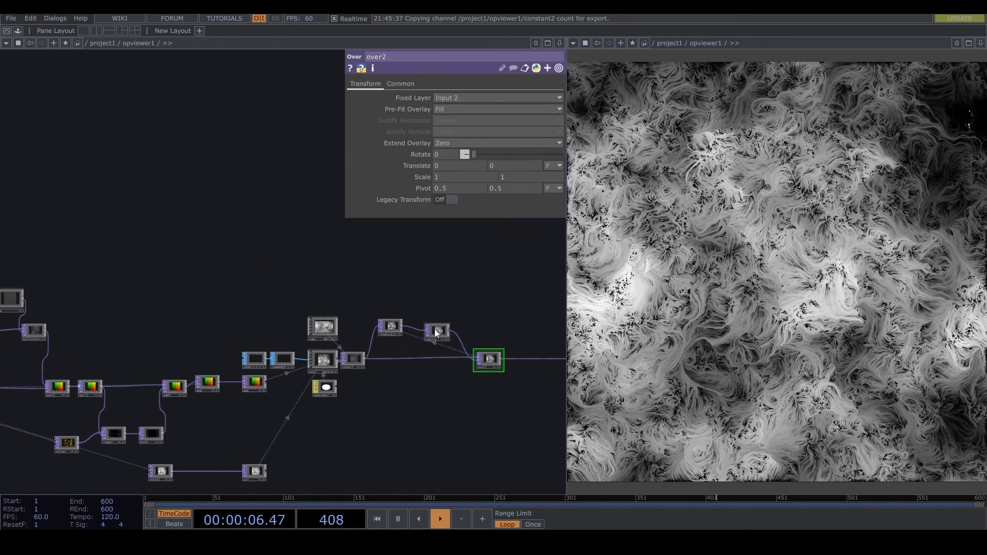
- Link the k1 channel of keyboardin1 to feedback2's Reset Pulse
{"action": "left_click", "coordinate": [429, 334]}
{"action": "left_click_drag", "start_coordinate": [272, 330], "coordinate": [498, 300]}
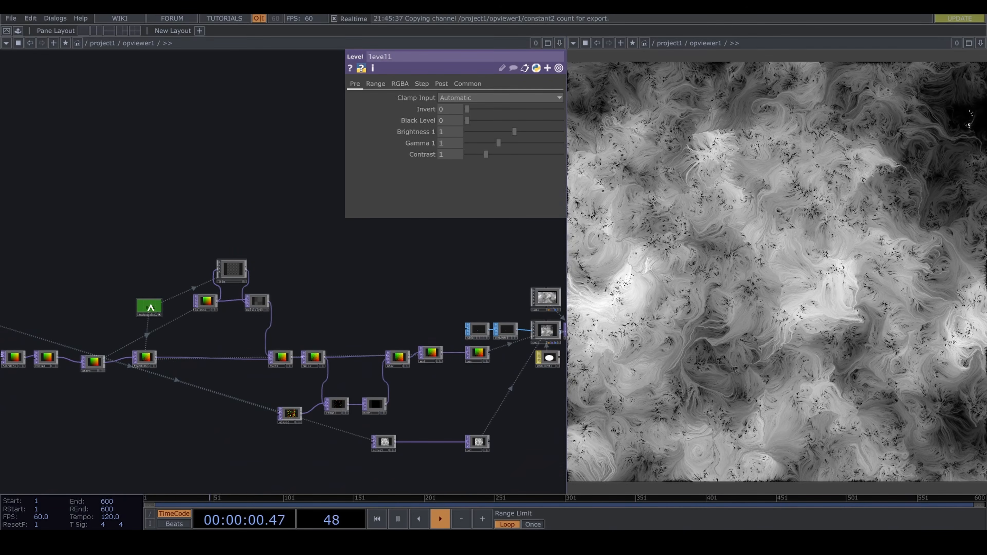
{"action": "mouse_move", "coordinate": [151, 308]}
{"action": "left_mouse_down"}
{"action": "mouse_move", "coordinate": [205, 289]}
{"action": "mouse_move", "coordinate": [156, 291]}
{"action": "mouse_move", "coordinate": [151, 306]}
{"action": "left_mouse_up"}
{"action": "left_click_drag", "start_coordinate": [264, 270], "coordinate": [80, 274]}
{"action": "left_click", "coordinate": [430, 302]}
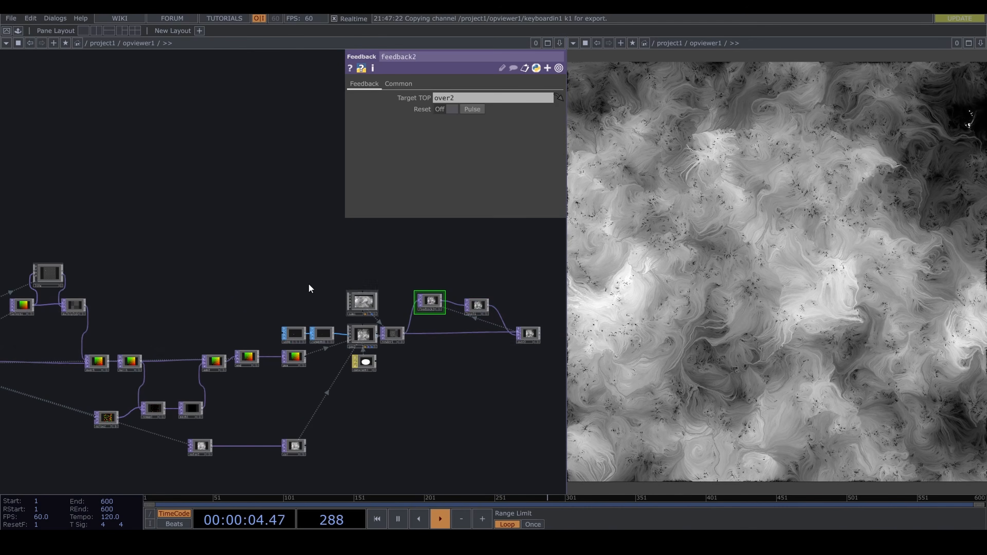
{"action": "left_click_drag", "start_coordinate": [242, 272], "coordinate": [310, 287]}
{"action": "left_click_drag", "start_coordinate": [35, 328], "coordinate": [470, 110]}
{"action": "left_click", "coordinate": [481, 107]}
{"action": "left_click_drag", "start_coordinate": [440, 255], "coordinate": [224, 256]}
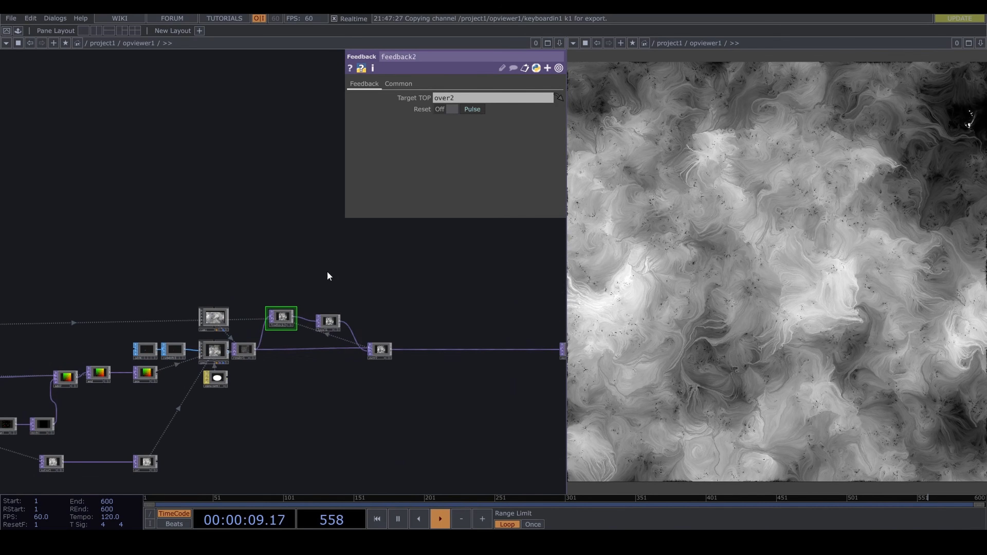
- Set level1's Black Level to 0.001 and Brightness 1 to 0.999, and restart the simulation with the keyboard trigger
{"action": "left_click", "coordinate": [333, 321]}
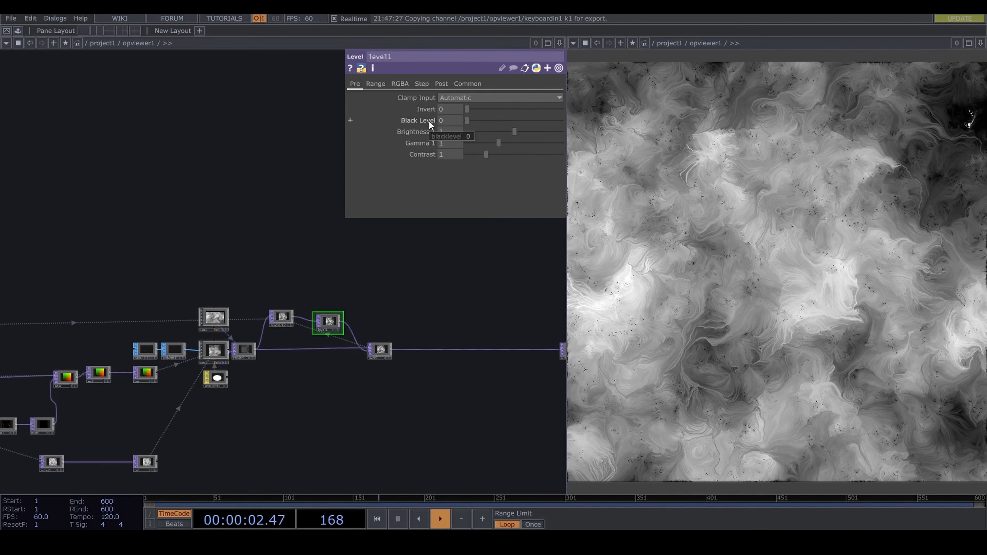
{"action": "mouse_move", "coordinate": [429, 121]}
{"action": "middle_mouse_down"}
{"action": "mouse_move", "coordinate": [431, 110]}
{"action": "mouse_move", "coordinate": [419, 121]}
{"action": "mouse_move", "coordinate": [420, 112]}
{"action": "middle_mouse_up"}
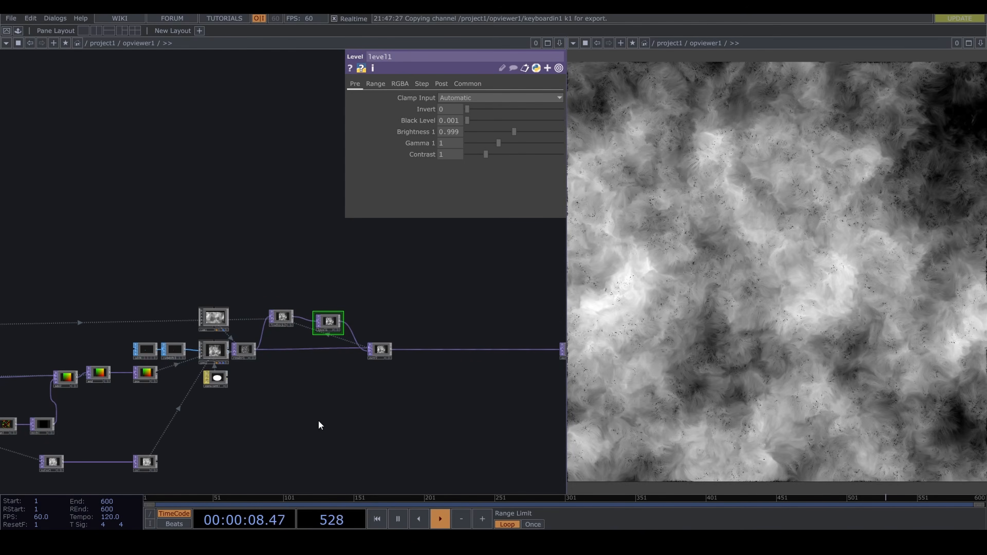
{"action": "key", "text": "1"}
{"action": "mouse_move", "coordinate": [597, 543]}
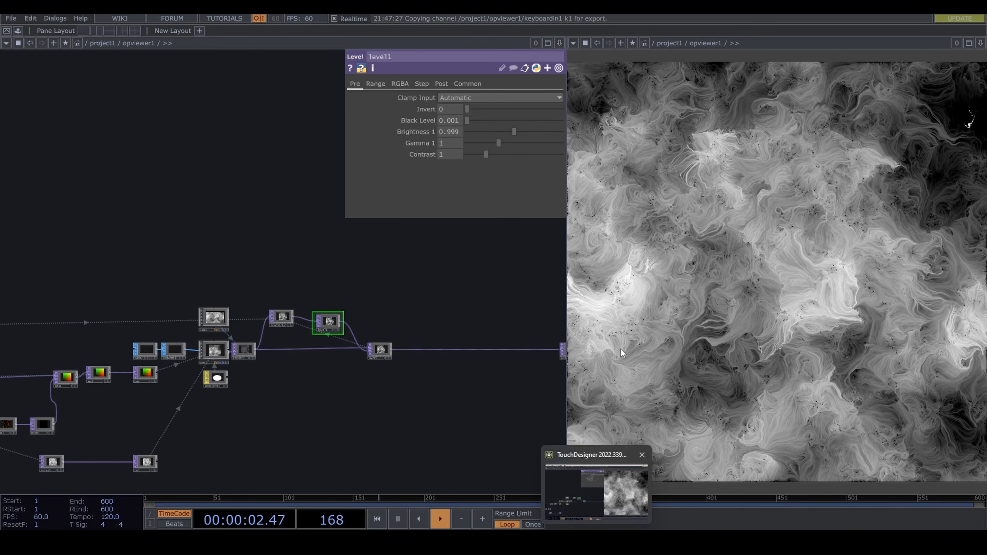
{"action": "key", "text": "1"}
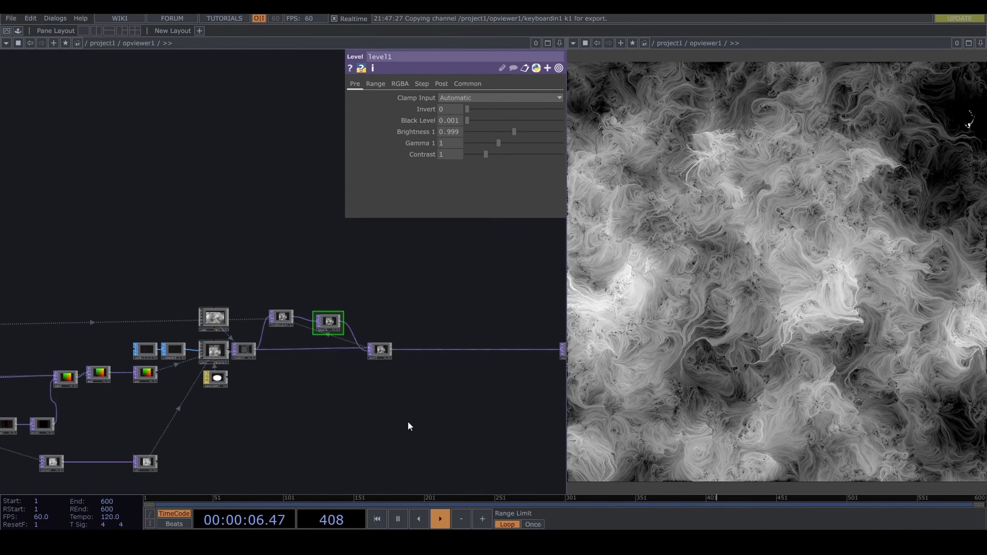
- Add a Constant CHOP in the empty area below the noise2 and noise3 nodes
{"action": "left_click_drag", "start_coordinate": [385, 435], "coordinate": [491, 392]}
{"action": "left_click_drag", "start_coordinate": [341, 446], "coordinate": [564, 388]}
{"action": "key", "text": "Tab"}
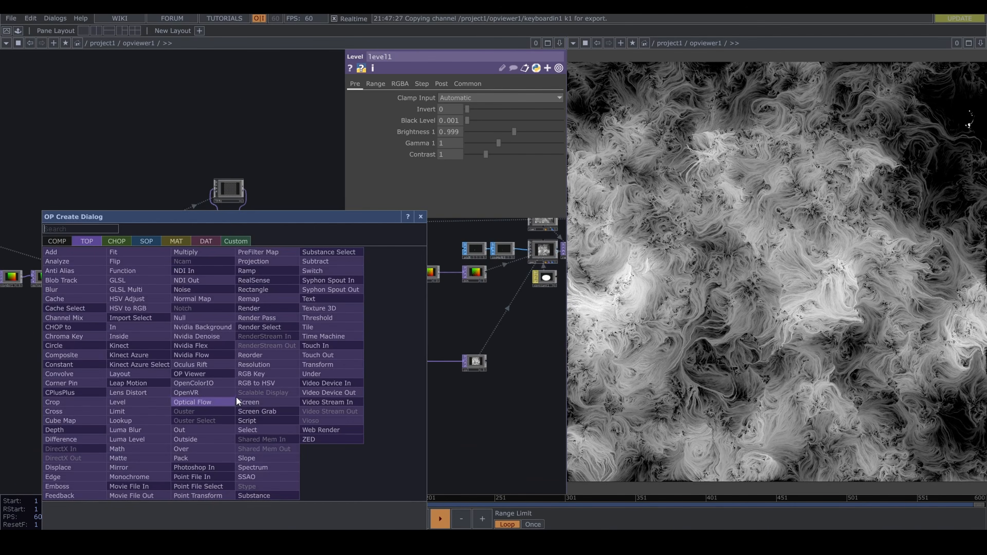
{"action": "left_click", "coordinate": [121, 241]}
{"action": "type", "text": "con"}
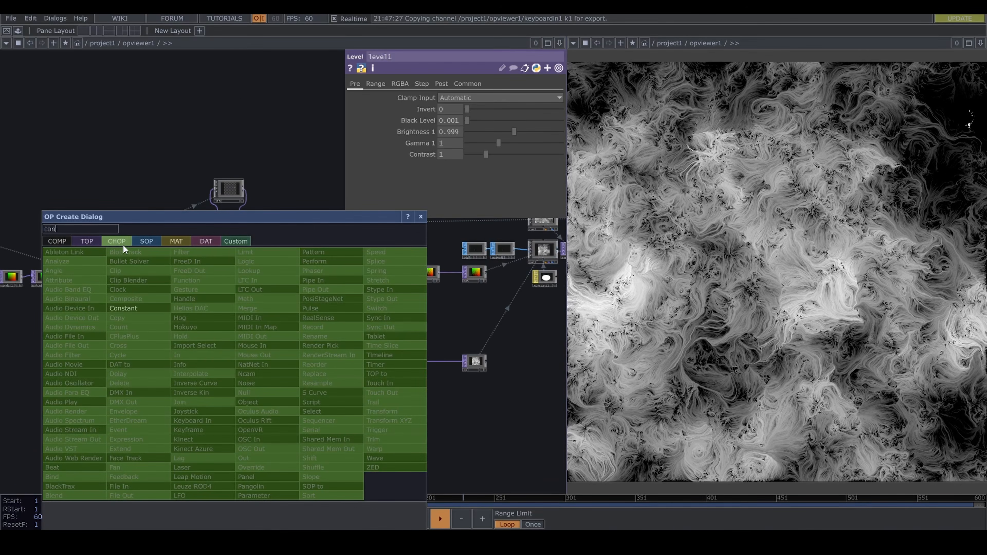
{"action": "left_click", "coordinate": [131, 307]}
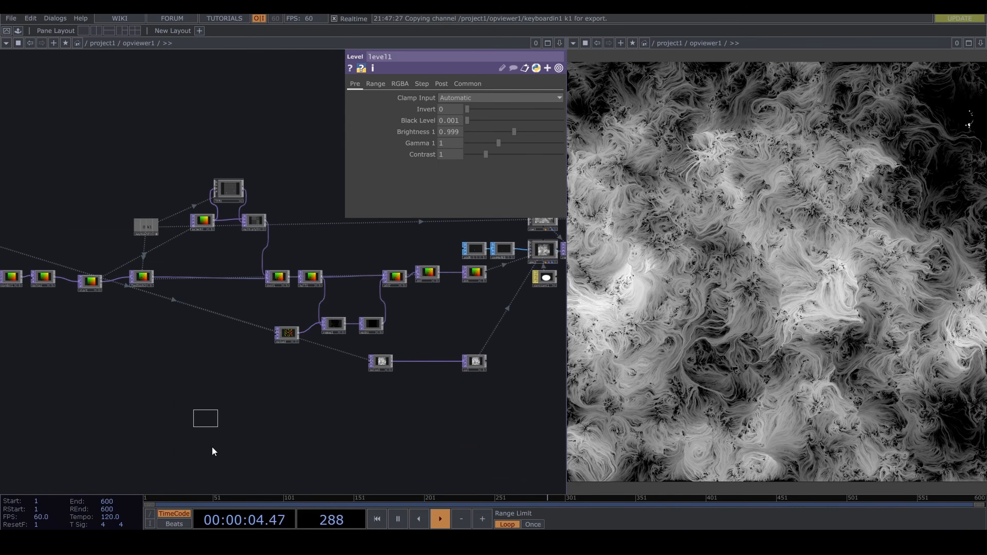
{"action": "left_click", "coordinate": [201, 424]}
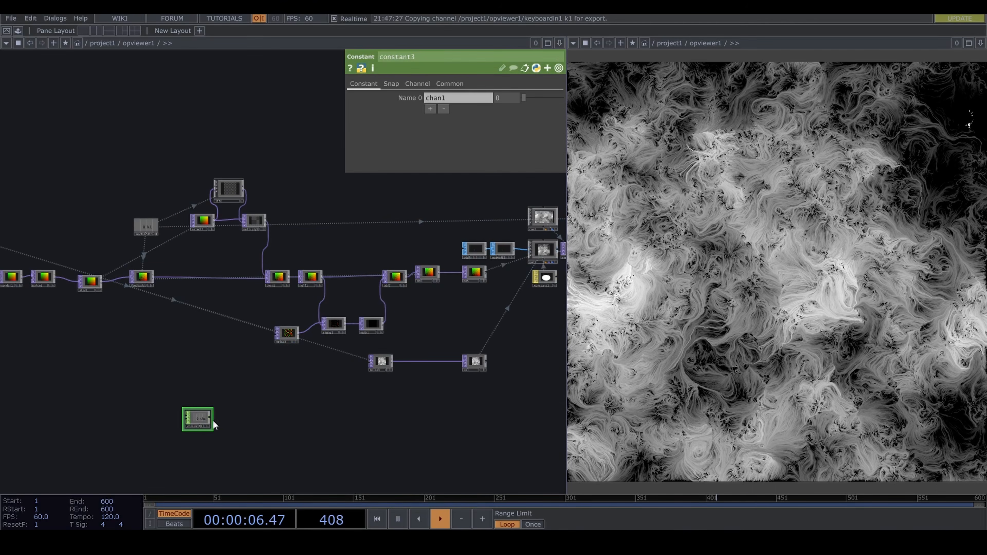
- Chain a Speed CHOP and a Null CHOP after the new Constant CHOP
{"action": "left_click", "coordinate": [242, 418]}
{"action": "type", "text": "spee"}
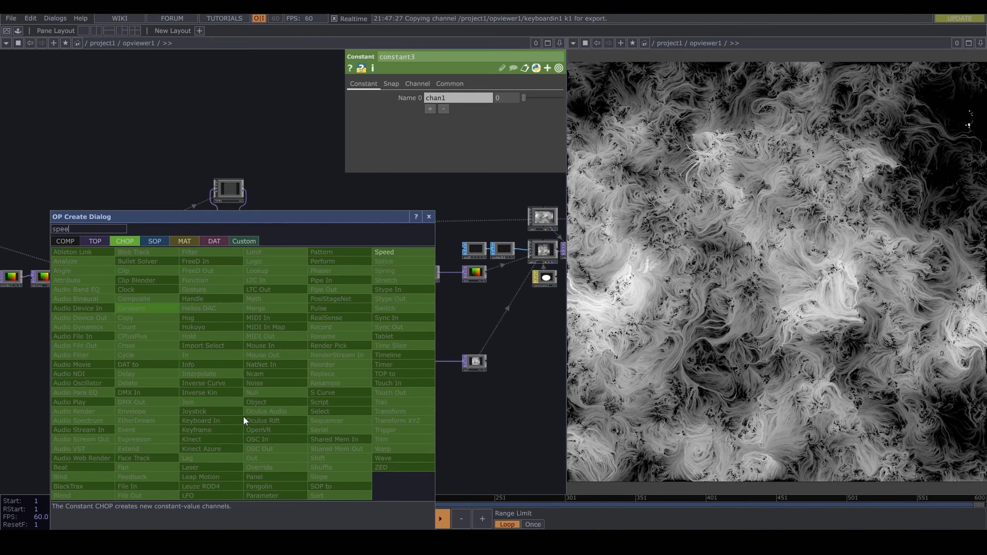
{"action": "left_click", "coordinate": [385, 259]}
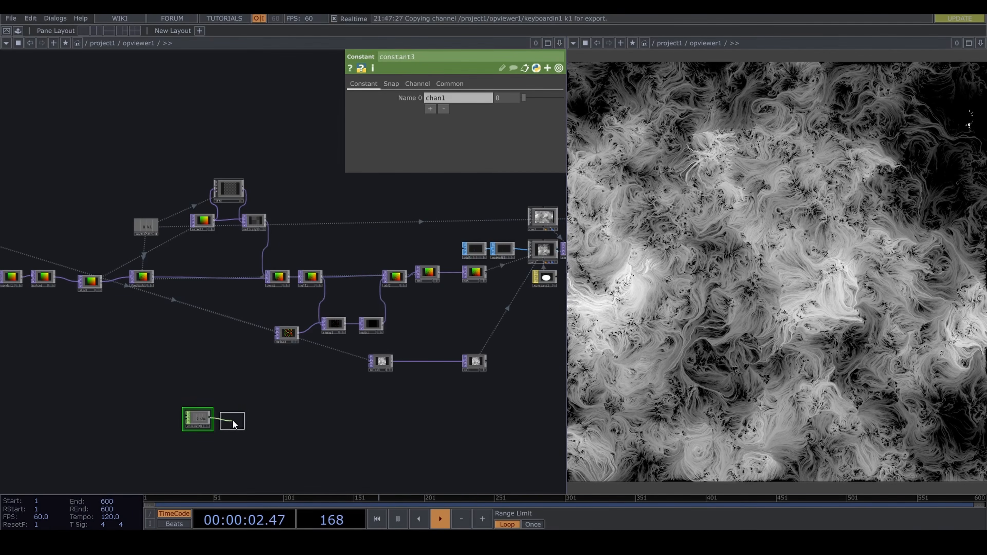
{"action": "left_click", "coordinate": [232, 419]}
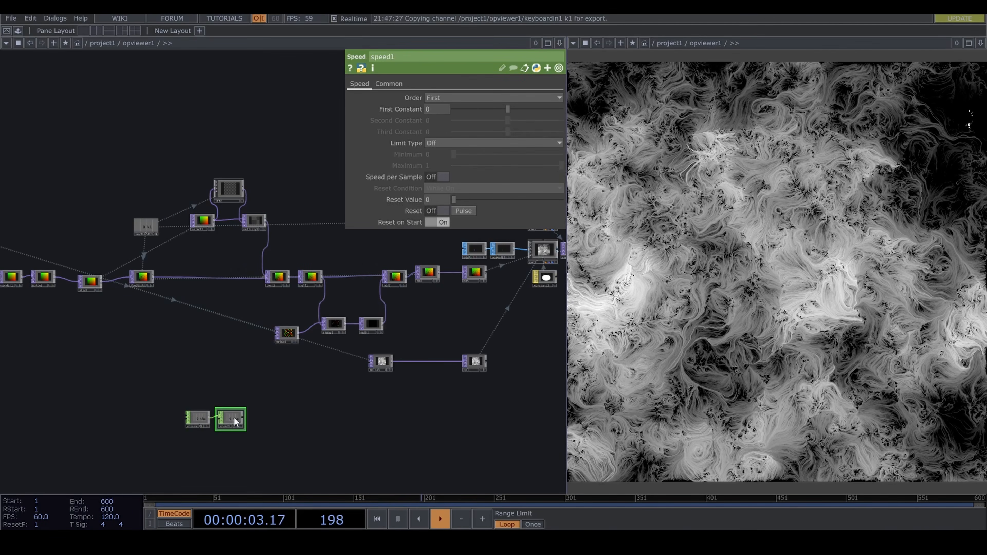
{"action": "left_click", "coordinate": [256, 418]}
{"action": "type", "text": "nul"}
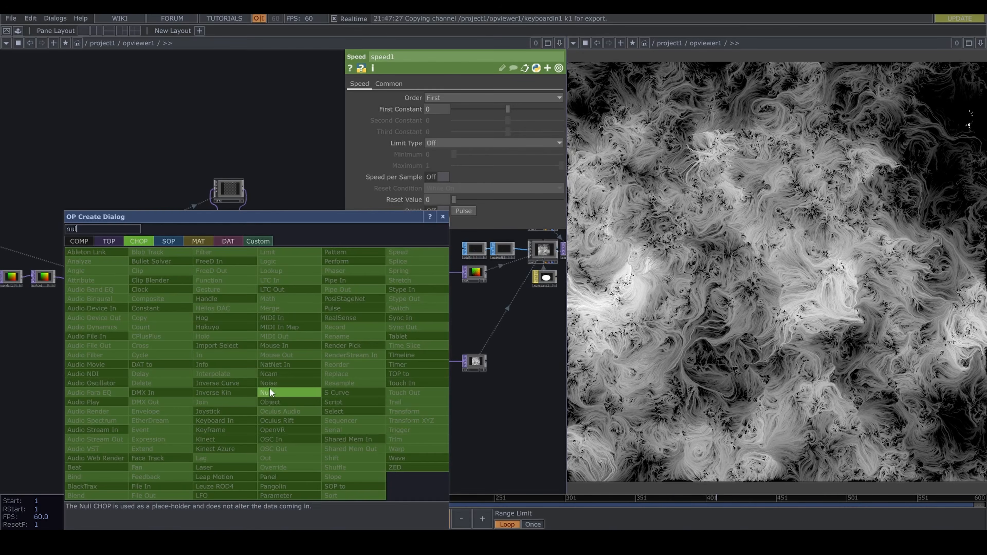
{"action": "left_click", "coordinate": [270, 391]}
{"action": "left_click", "coordinate": [264, 423]}
- Give constant3 two channels named ns and cs
{"action": "left_click", "coordinate": [198, 419]}
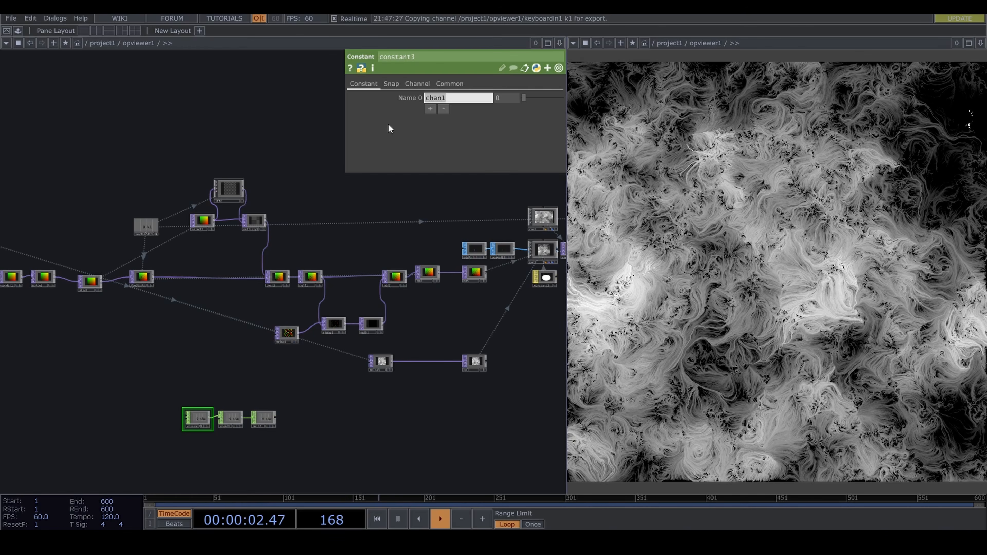
{"action": "type", "text": "ns"}
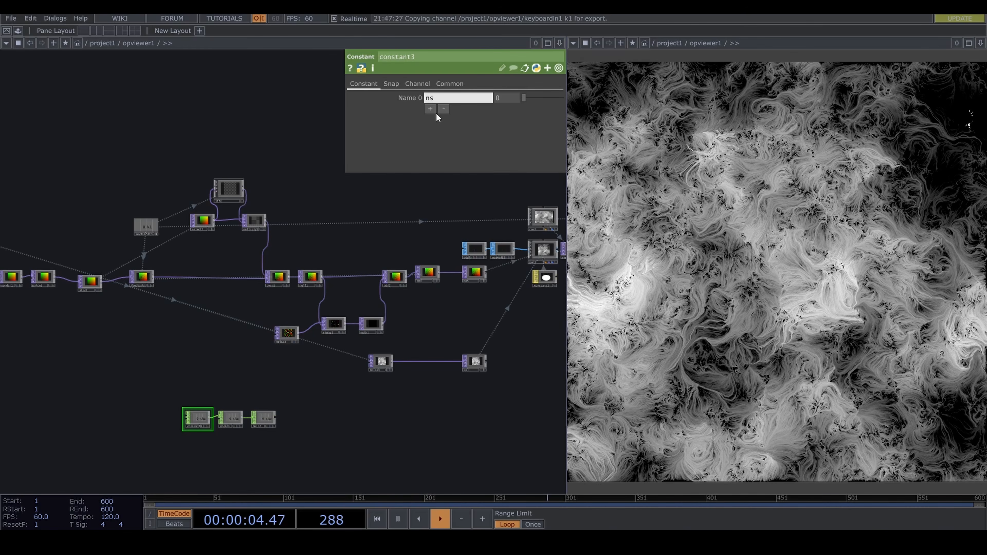
{"action": "left_click", "coordinate": [430, 108]}
{"action": "left_click", "coordinate": [446, 110]}
{"action": "type", "text": "c"}
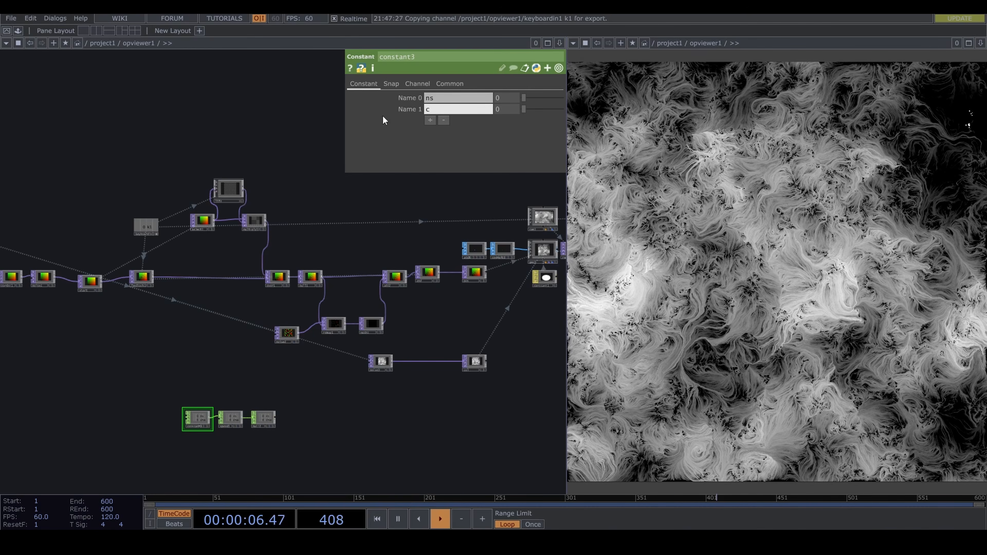
{"action": "type", "text": "s"}
{"action": "key", "text": "Return"}
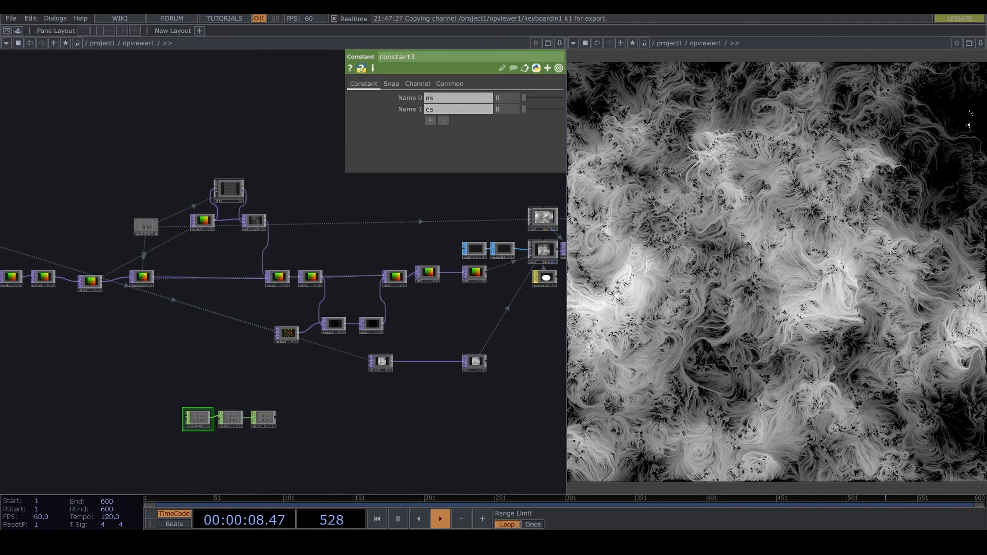
- Select noise2 to show its parameters and activate null2's viewer to export its ns channel
{"action": "scroll", "coordinate": [201, 422], "scroll_direction": "up", "scroll_amount": 2}
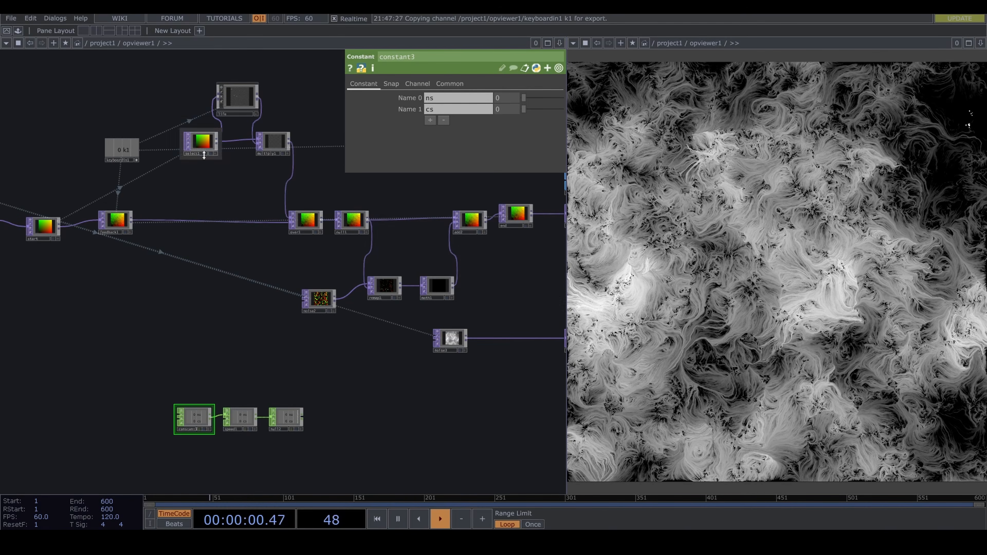
{"action": "left_click", "coordinate": [323, 301]}
{"action": "scroll", "coordinate": [330, 423], "scroll_direction": "up", "scroll_amount": 2}
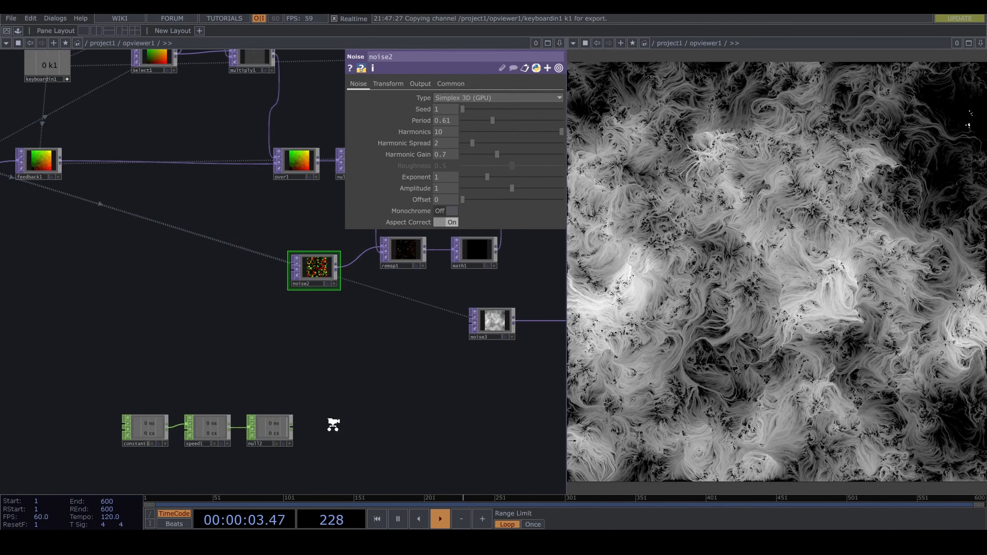
{"action": "left_click", "coordinate": [288, 445]}
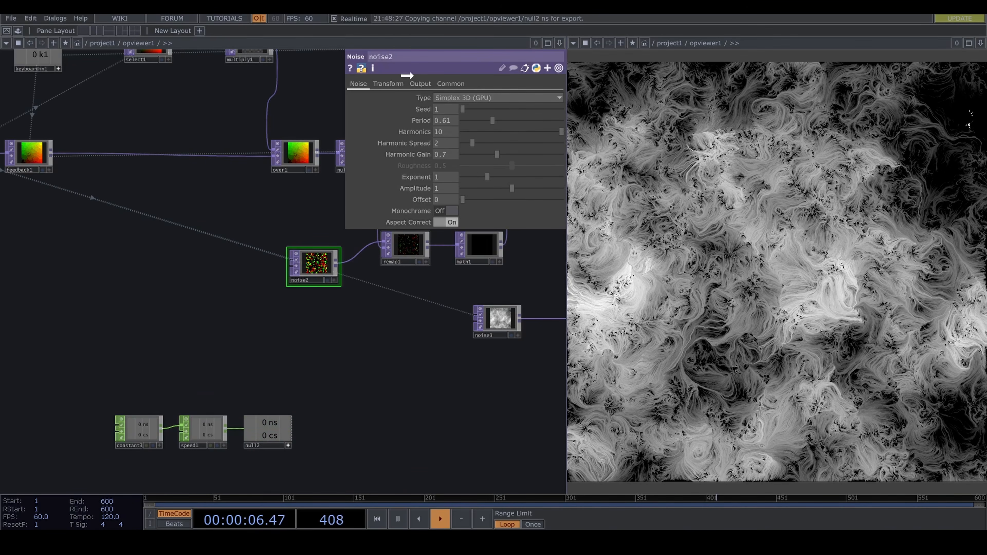
- Link null2's ns channel to noise2's transform and its cs channel to noise3's transform
{"action": "left_click", "coordinate": [389, 84]}
{"action": "left_click_drag", "start_coordinate": [543, 125], "coordinate": [550, 120]}
{"action": "left_click", "coordinate": [431, 314]}
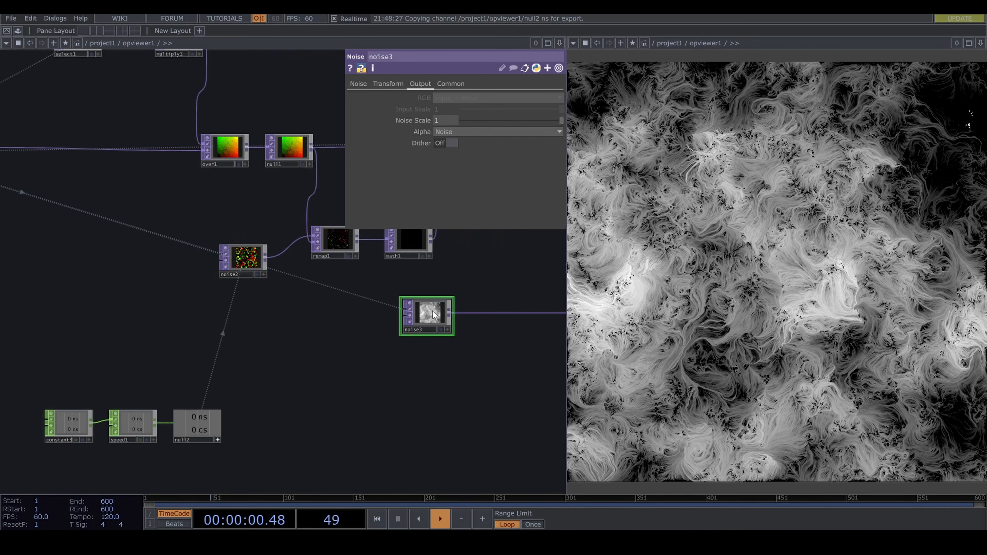
{"action": "left_click_drag", "start_coordinate": [199, 429], "coordinate": [540, 119]}
- In constant3, set the ns channel to 0.02 and the cs channel to 0.004
{"action": "left_click", "coordinate": [77, 420]}
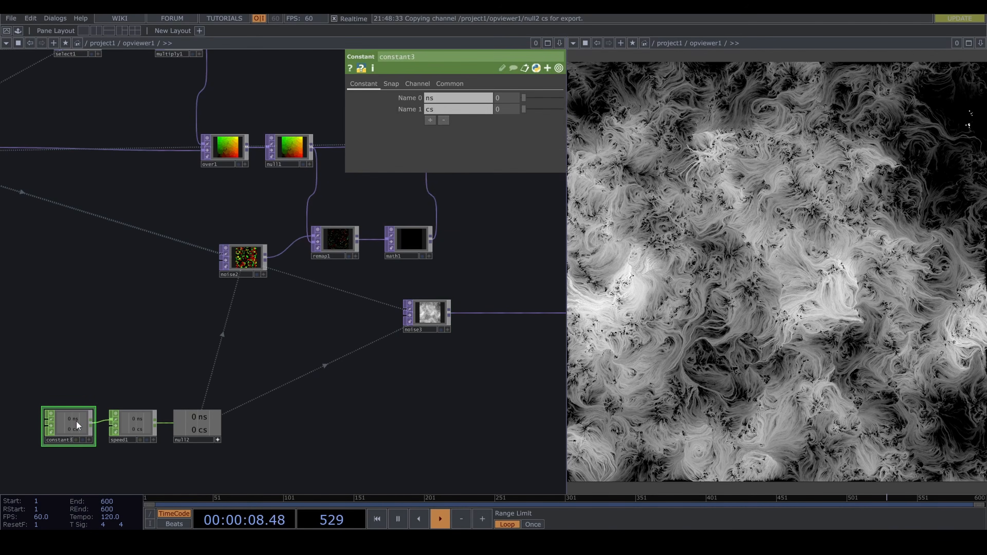
{"action": "mouse_move", "coordinate": [507, 106]}
{"action": "middle_mouse_down"}
{"action": "mouse_move", "coordinate": [521, 111]}
{"action": "mouse_move", "coordinate": [506, 98]}
{"action": "middle_mouse_up"}
{"action": "scroll", "coordinate": [251, 259], "scroll_direction": "up", "scroll_amount": 8}
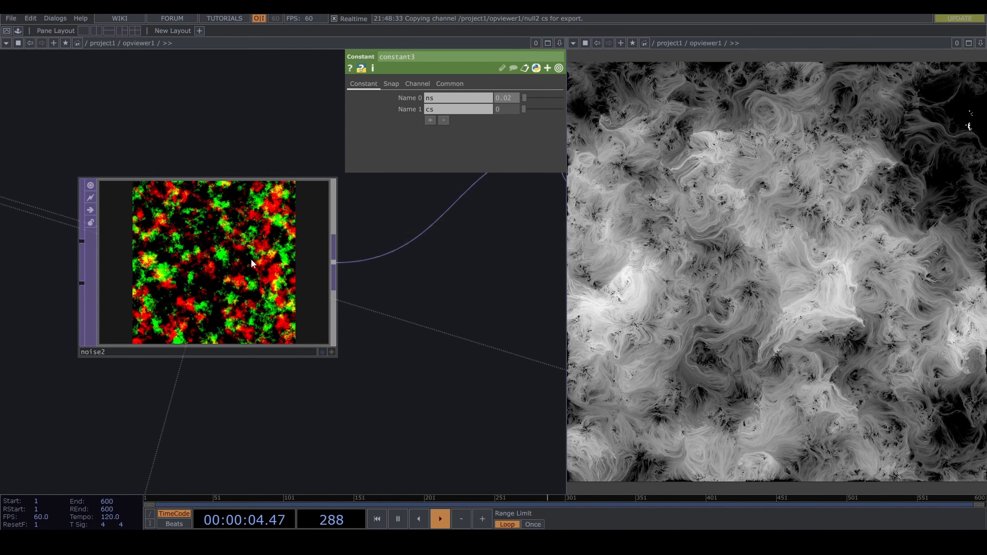
{"action": "scroll", "coordinate": [251, 268], "scroll_direction": "up", "scroll_amount": 6}
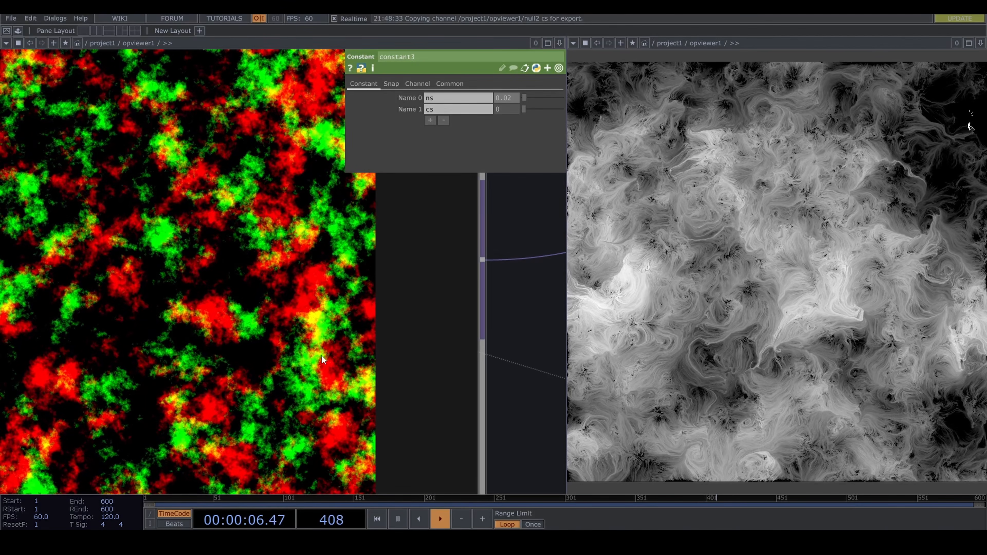
{"action": "scroll", "coordinate": [331, 354], "scroll_direction": "down", "scroll_amount": 10}
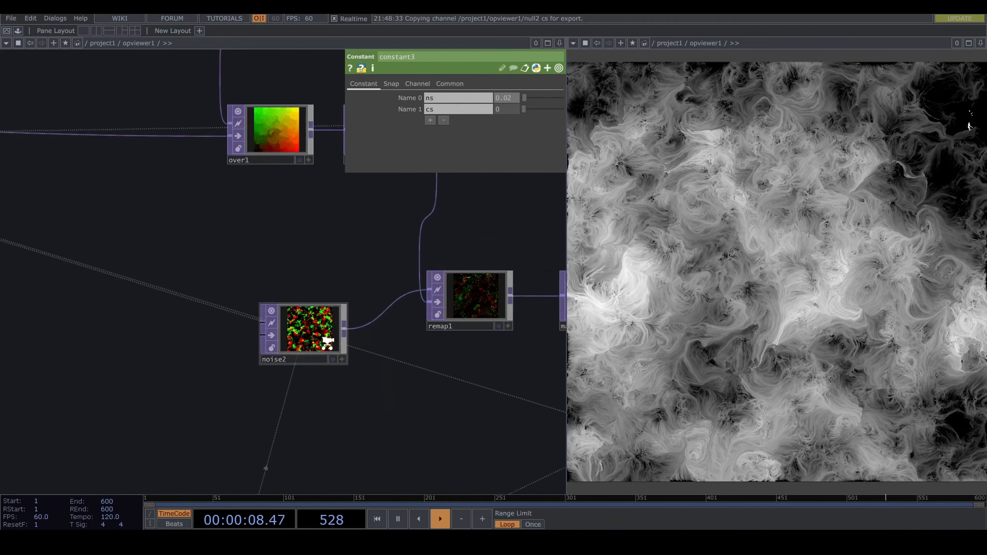
{"action": "left_click_drag", "start_coordinate": [333, 357], "coordinate": [314, 244]}
{"action": "middle_click_drag", "start_coordinate": [495, 110], "coordinate": [512, 129]}
- Set noise3's offset to 0.4 and move its node closer to noise2
{"action": "left_click_drag", "start_coordinate": [427, 273], "coordinate": [171, 302]}
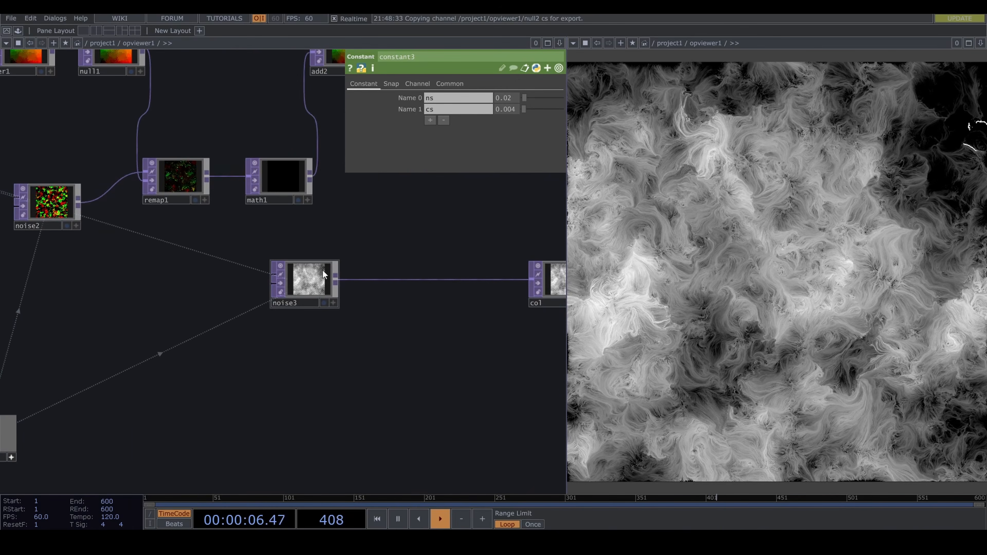
{"action": "left_click", "coordinate": [322, 269]}
{"action": "left_click", "coordinate": [359, 84]}
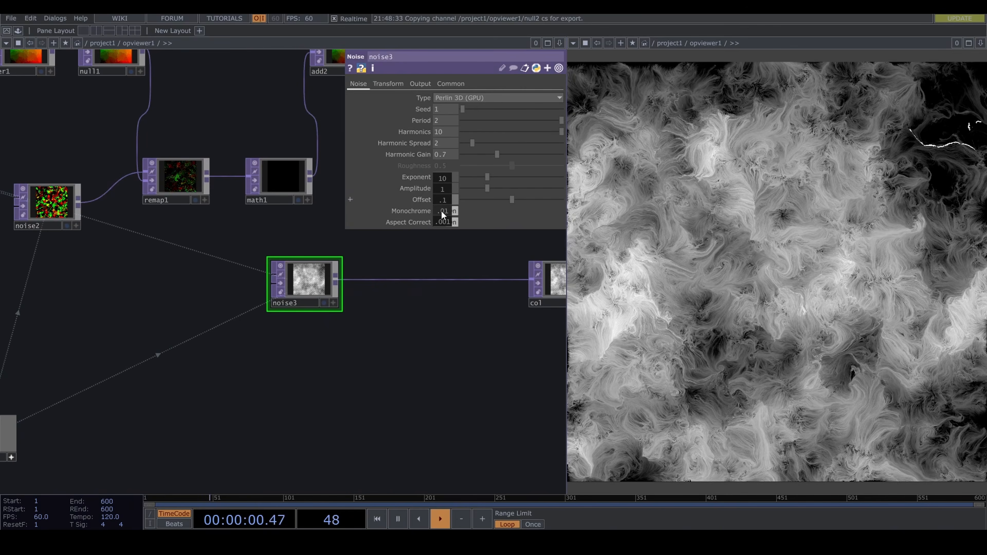
{"action": "middle_click_drag", "start_coordinate": [433, 199], "coordinate": [424, 199]}
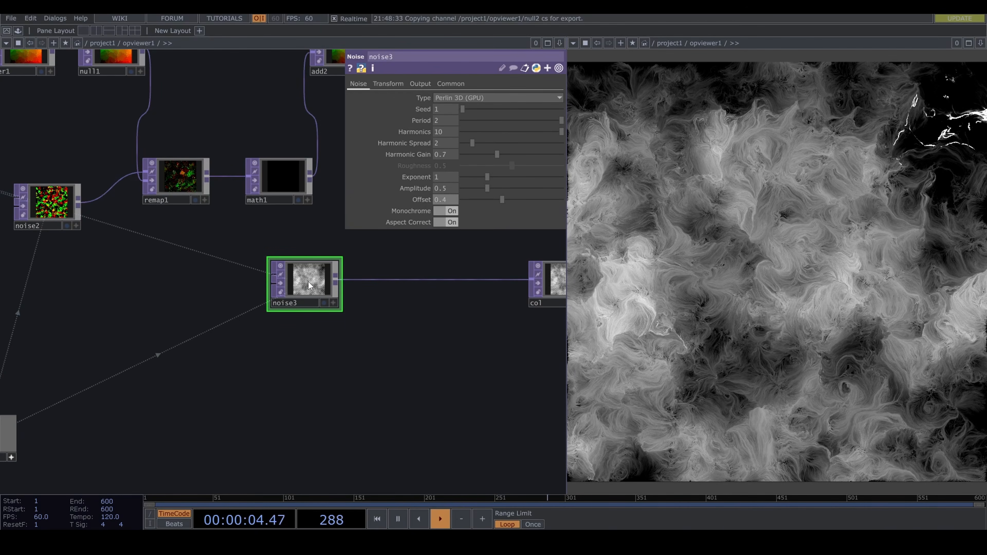
{"action": "left_click_drag", "start_coordinate": [308, 285], "coordinate": [233, 273]}
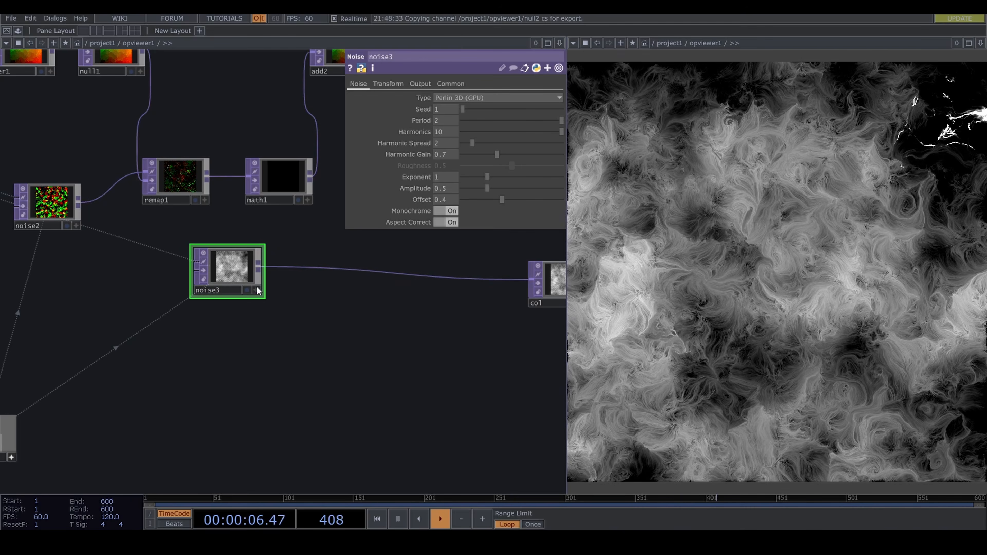
{"action": "left_click_drag", "start_coordinate": [231, 264], "coordinate": [241, 277]}
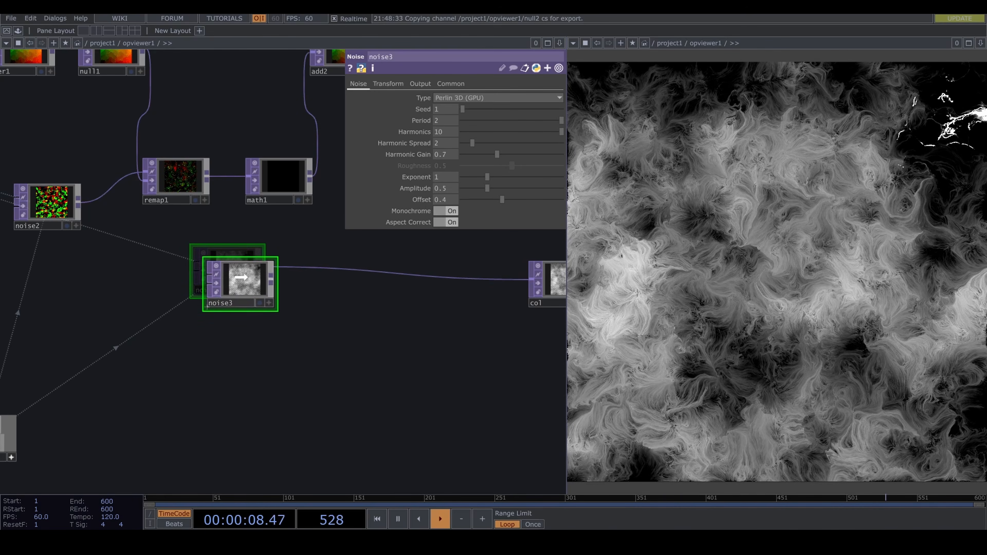
- Move the level1 and feedback2 nodes higher in the network and set level1's black level to 0.0005
{"action": "scroll", "coordinate": [346, 309], "scroll_direction": "down", "scroll_amount": 10}
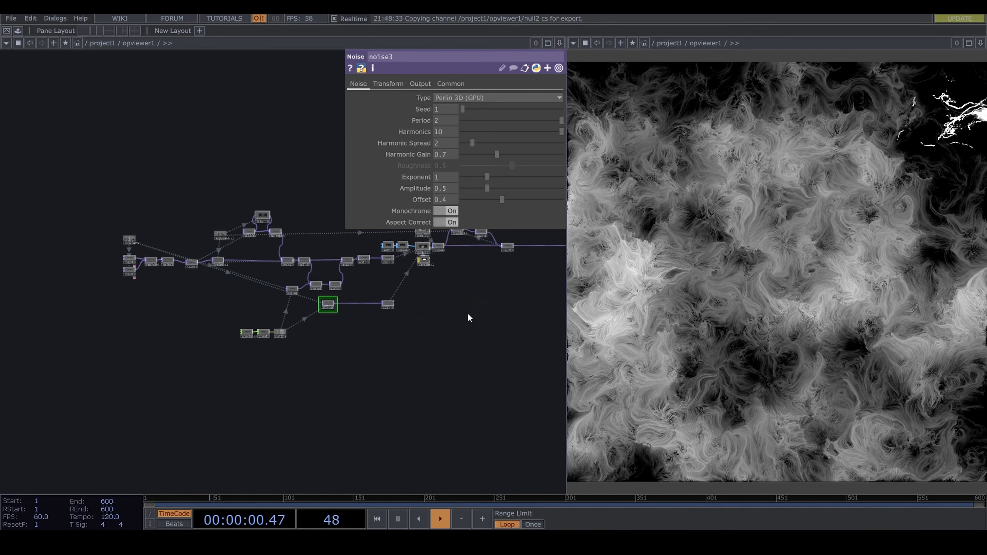
{"action": "left_click_drag", "start_coordinate": [431, 315], "coordinate": [243, 354]}
{"action": "right_click_drag", "start_coordinate": [314, 303], "coordinate": [481, 259]}
{"action": "left_click_drag", "start_coordinate": [318, 290], "coordinate": [359, 293]}
{"action": "scroll", "coordinate": [308, 280], "scroll_direction": "up", "scroll_amount": 4}
{"action": "left_click_drag", "start_coordinate": [284, 263], "coordinate": [299, 235]}
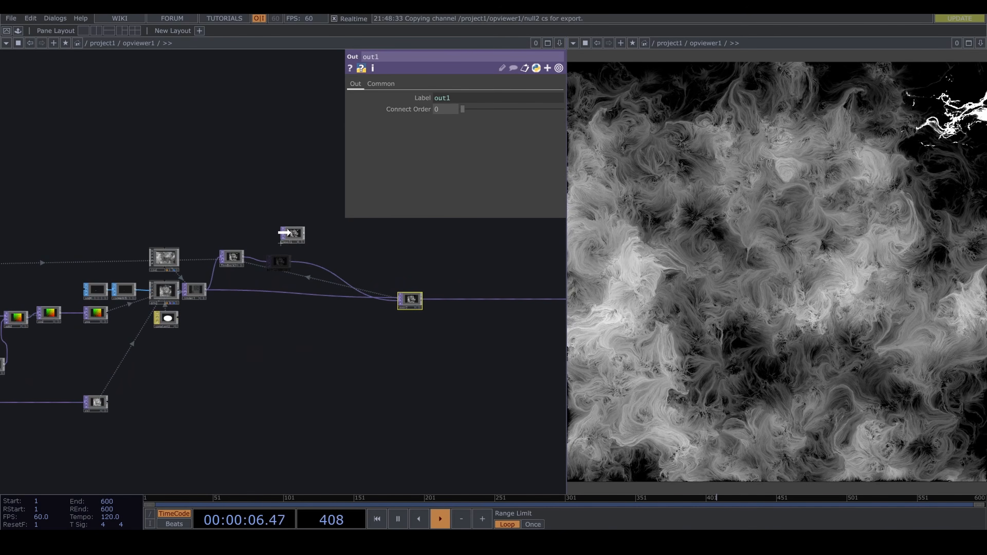
{"action": "left_click_drag", "start_coordinate": [233, 258], "coordinate": [242, 239]}
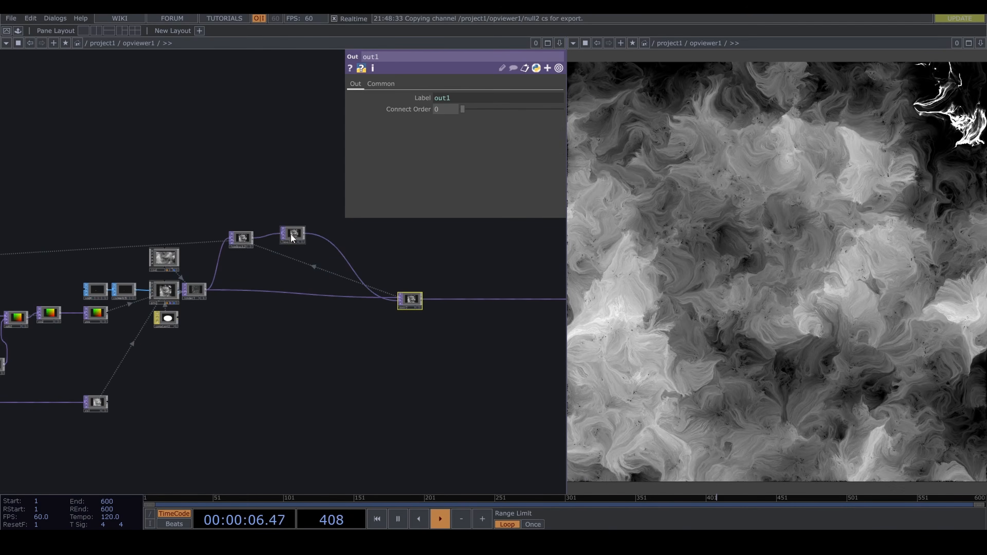
{"action": "left_click", "coordinate": [292, 238]}
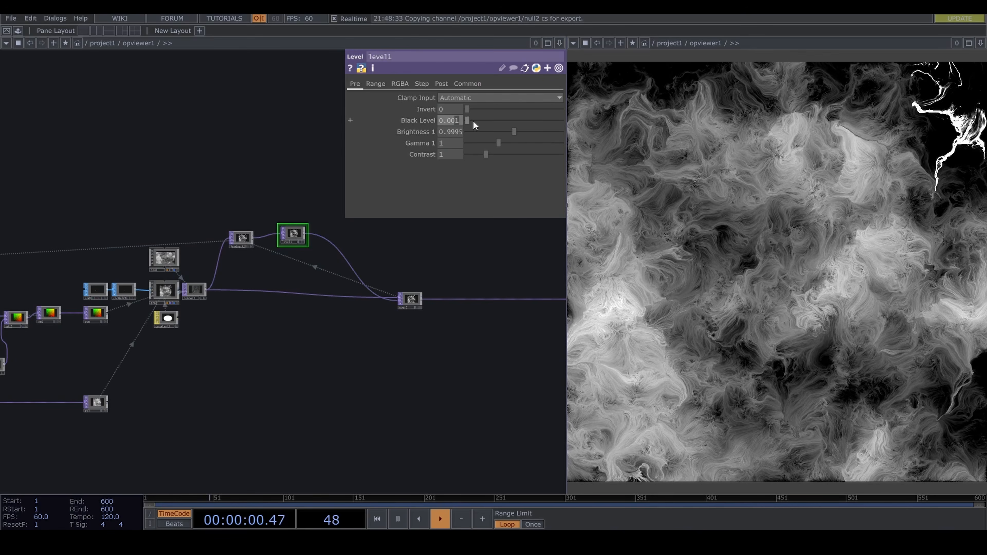
{"action": "left_click", "coordinate": [336, 411]}
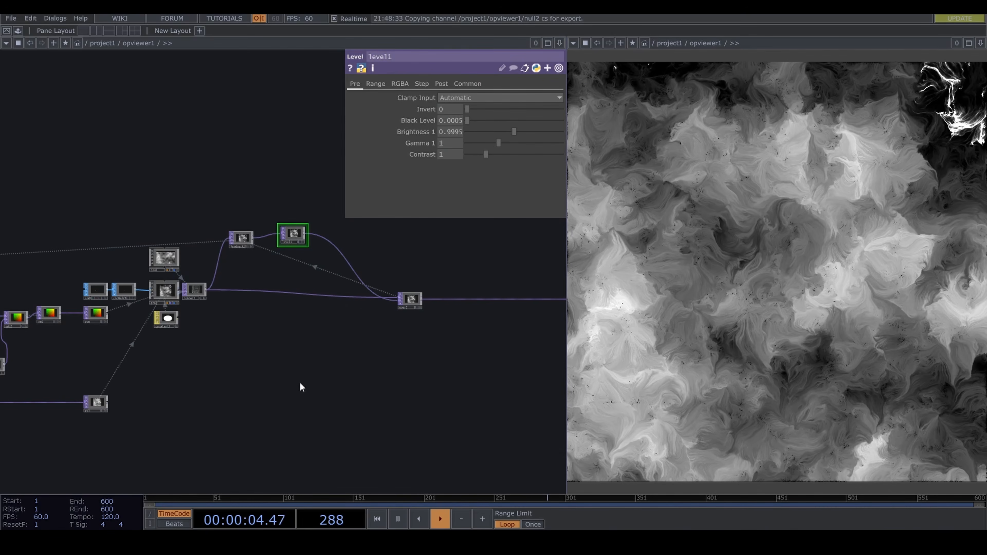
- Insert a Displace TOP on the connection between level1 and over2
{"action": "right_click", "coordinate": [348, 266]}
{"action": "left_click", "coordinate": [373, 251]}
{"action": "type", "text": "dis"}
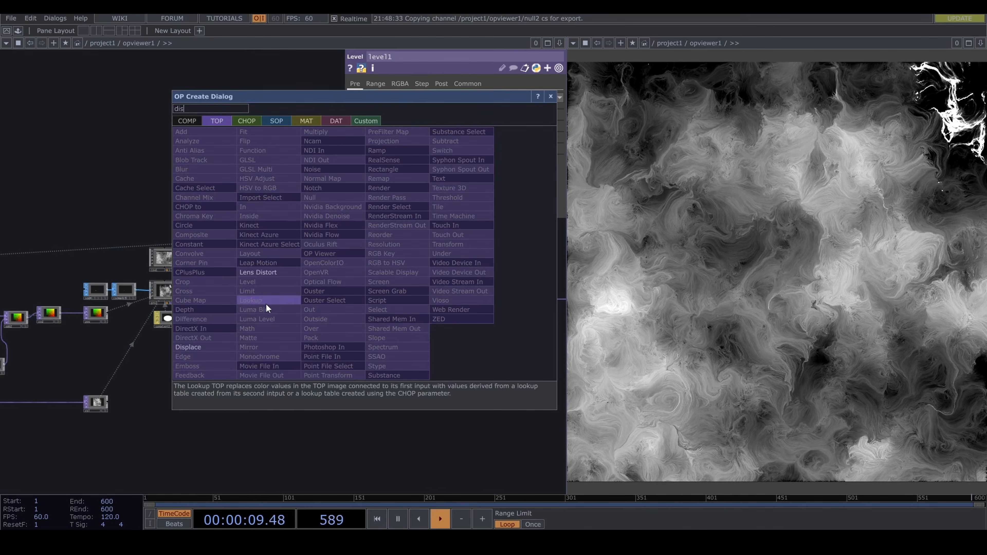
{"action": "left_click", "coordinate": [188, 347]}
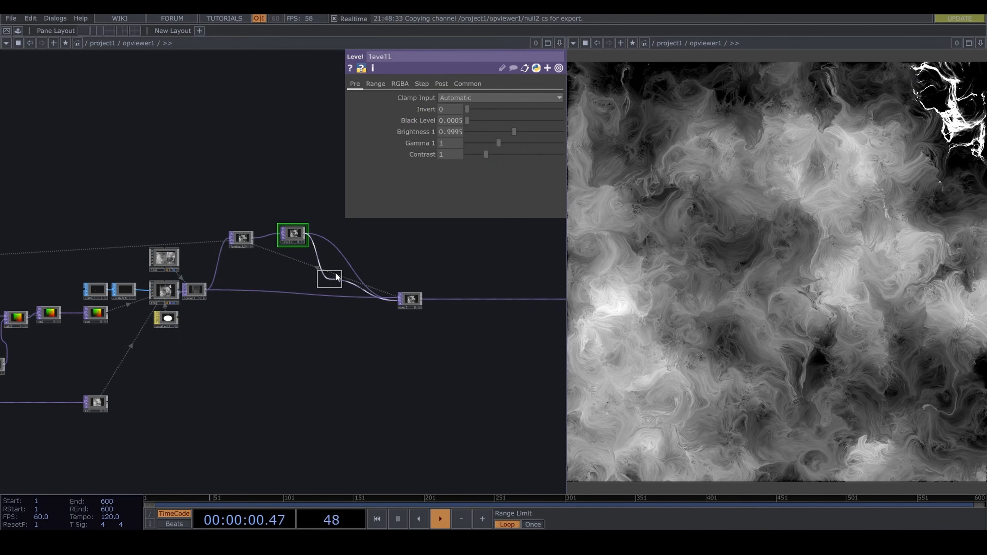
{"action": "left_click", "coordinate": [340, 265]}
- Set both displace weight values of displace1 to 0.001
{"action": "scroll", "coordinate": [392, 231], "scroll_direction": "up", "scroll_amount": 2}
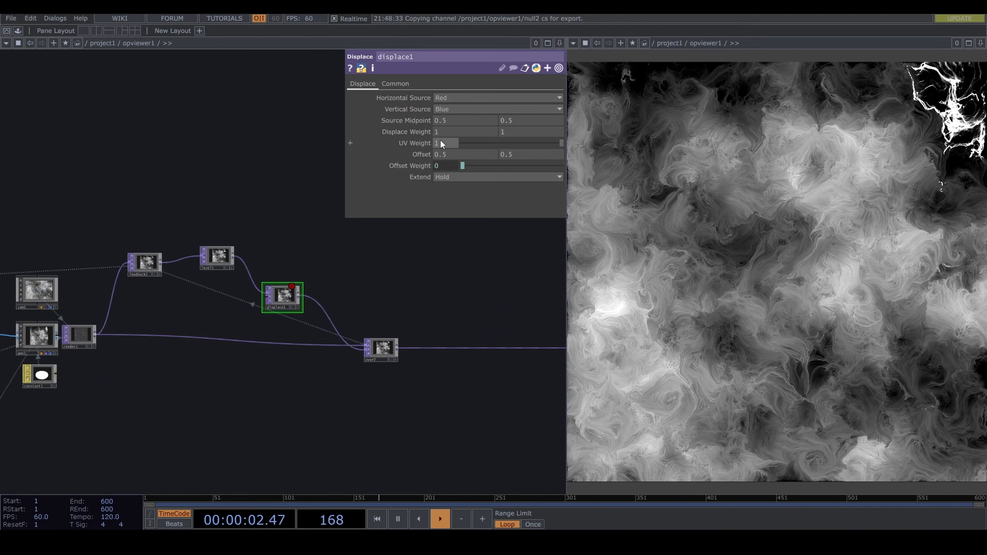
{"action": "scroll", "coordinate": [451, 143], "scroll_direction": "up", "scroll_amount": 4}
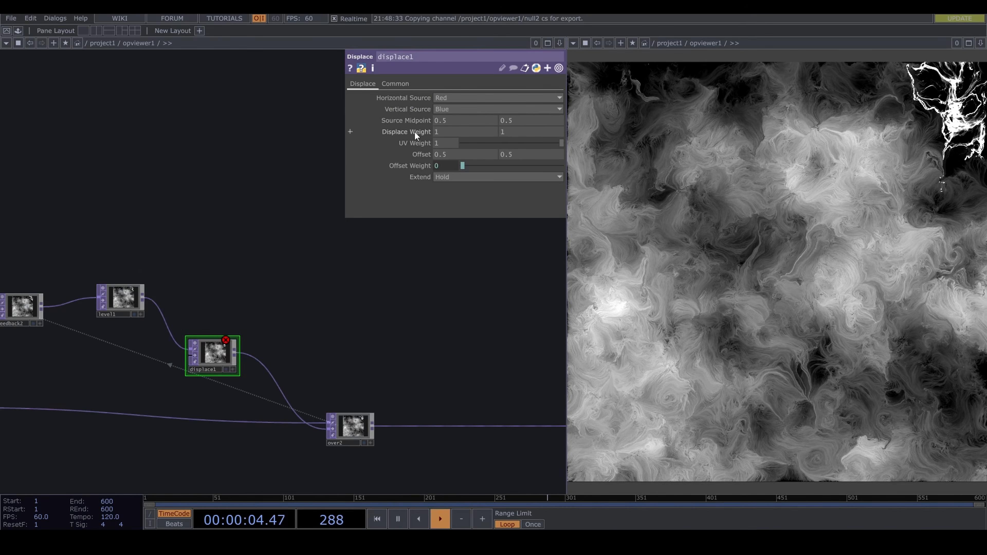
{"action": "middle_click_drag", "start_coordinate": [414, 131], "coordinate": [410, 121]}
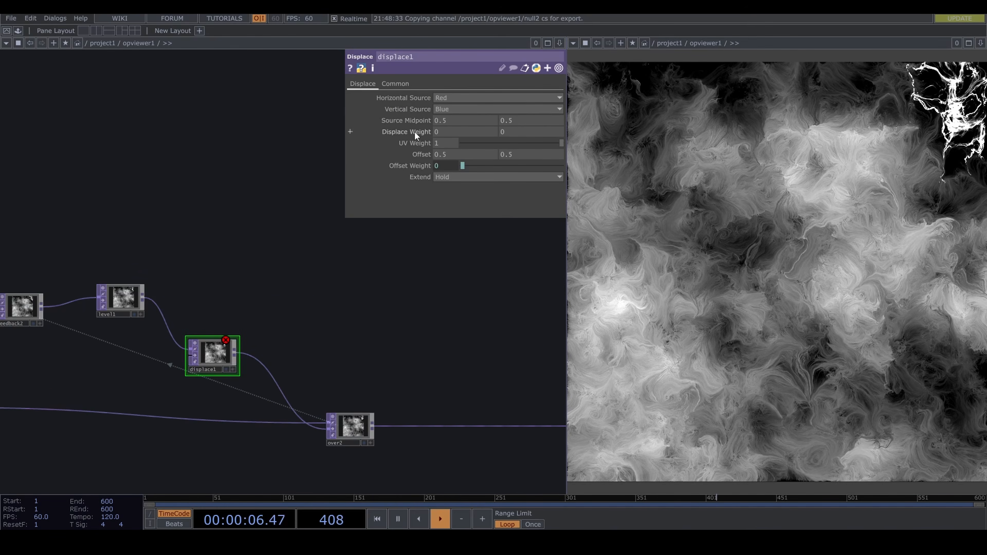
{"action": "middle_click_drag", "start_coordinate": [415, 154], "coordinate": [422, 152]}
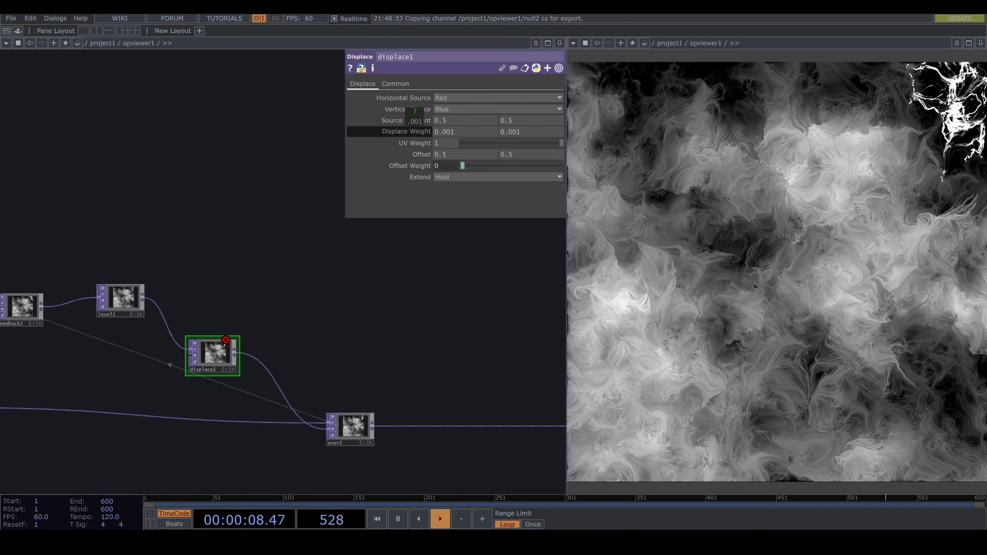
- Add a Slope TOP fed by feedback2 and connect it to displace1's second input
{"action": "left_click_drag", "start_coordinate": [398, 314], "coordinate": [561, 298]}
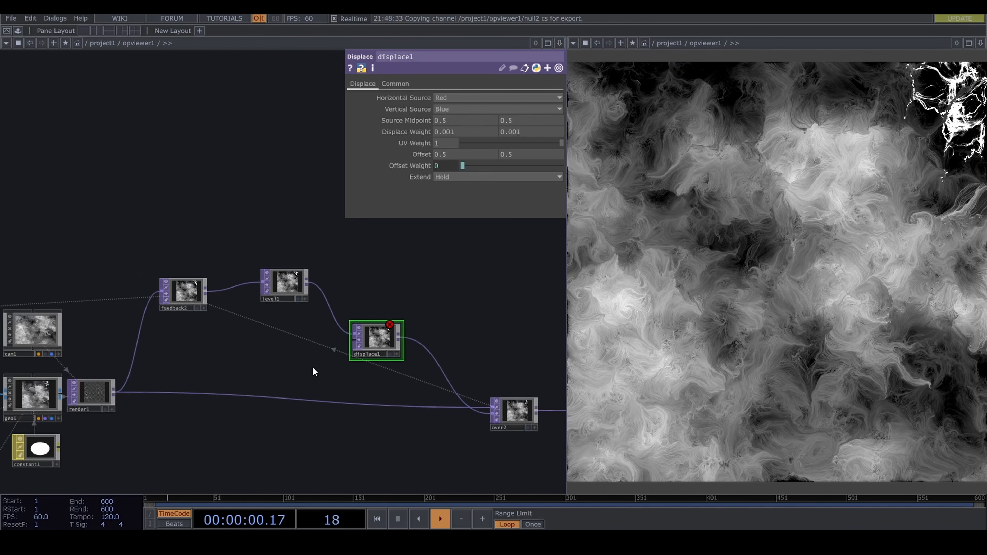
{"action": "left_click", "coordinate": [208, 292]}
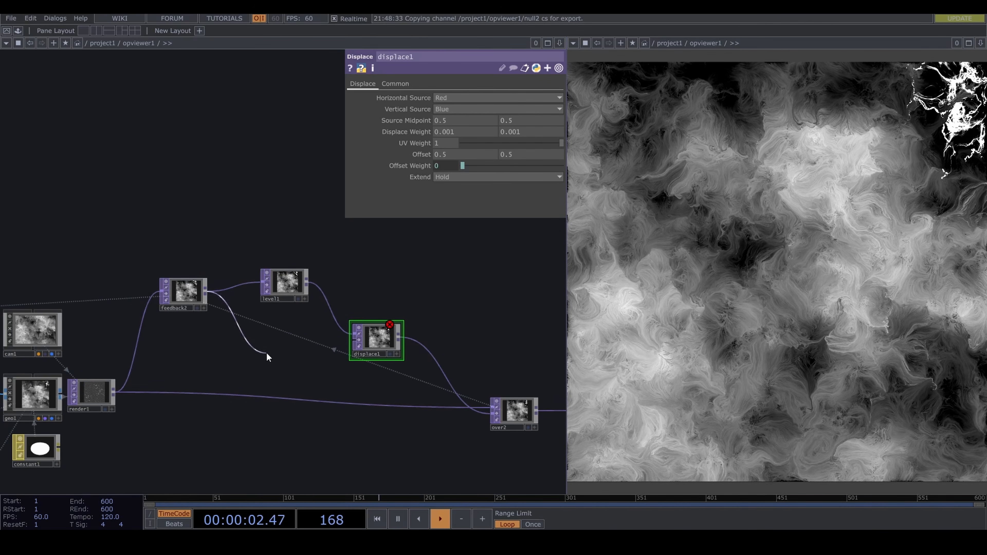
{"action": "left_click", "coordinate": [267, 353]}
{"action": "type", "text": "slo"}
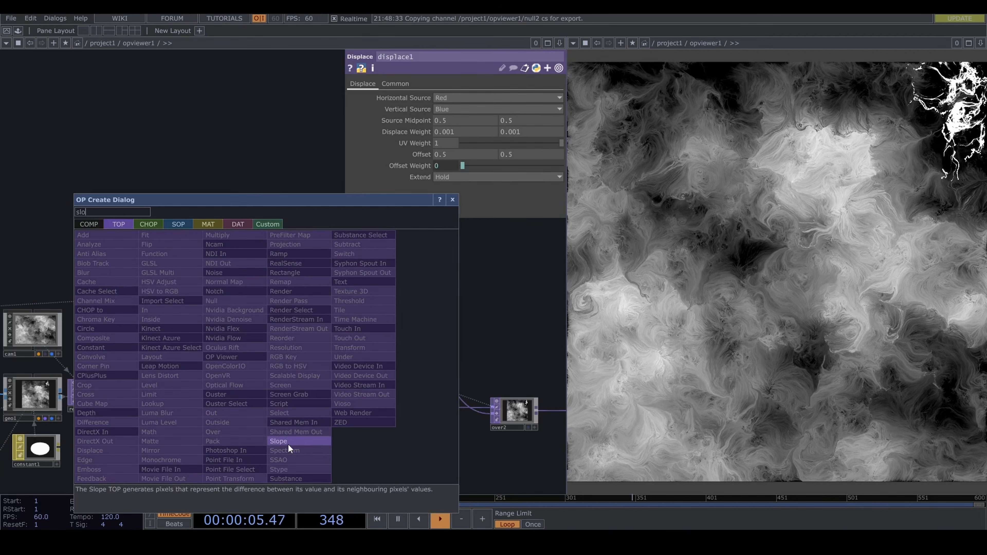
{"action": "left_click", "coordinate": [287, 442]}
{"action": "left_click", "coordinate": [260, 348]}
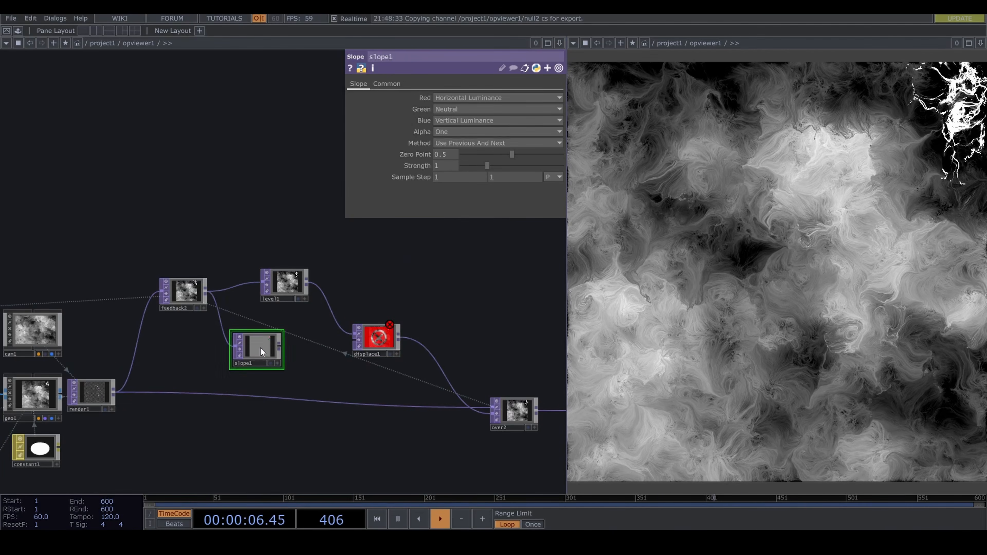
{"action": "left_click_drag", "start_coordinate": [280, 346], "coordinate": [354, 340]}
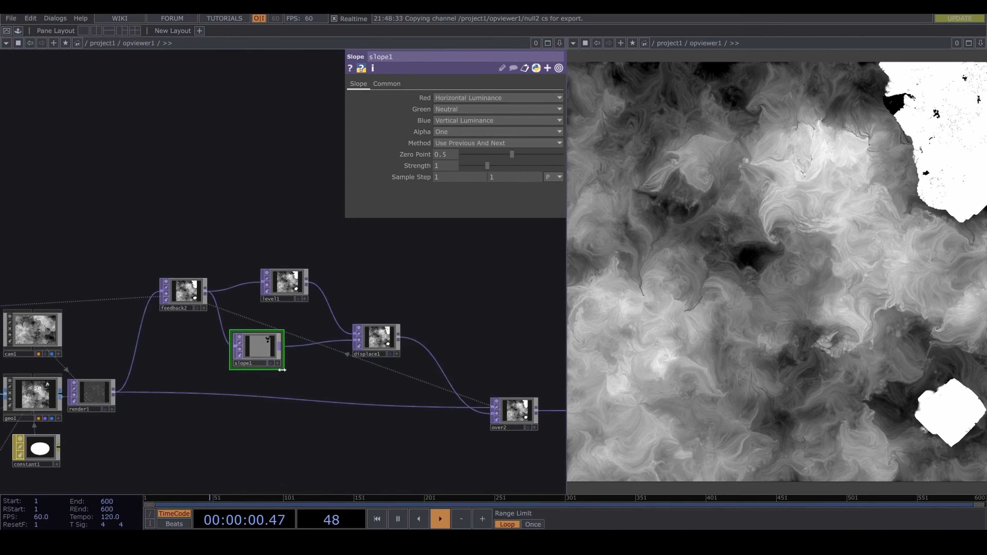
- Set the blend operation of the constant1 material to Maximum
{"action": "left_click_drag", "start_coordinate": [313, 368], "coordinate": [393, 340]}
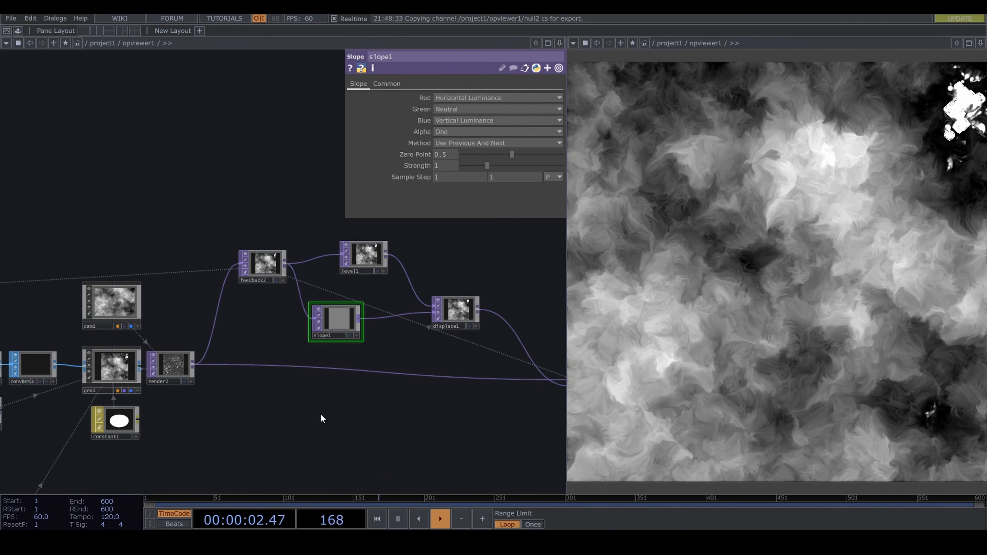
{"action": "left_click", "coordinate": [117, 422]}
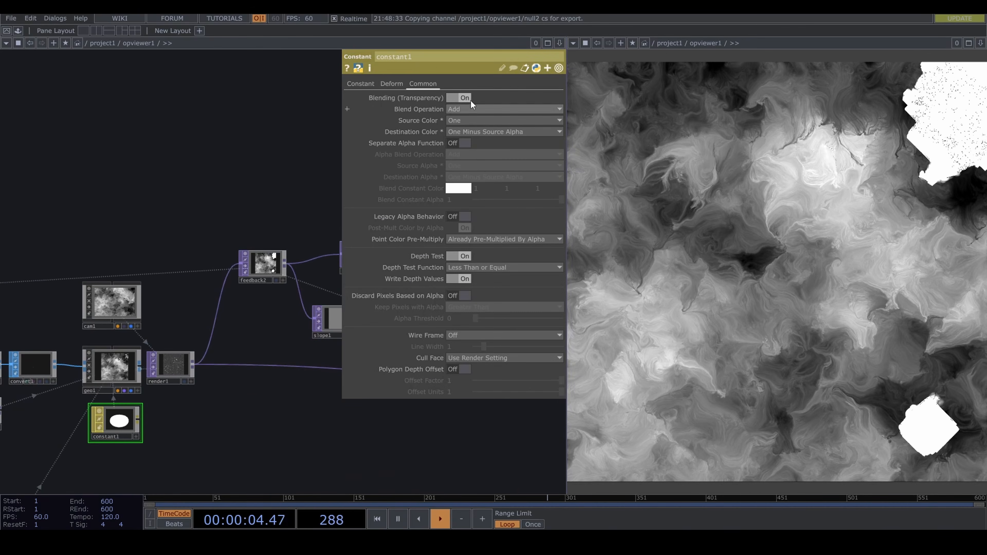
{"action": "left_click", "coordinate": [471, 108]}
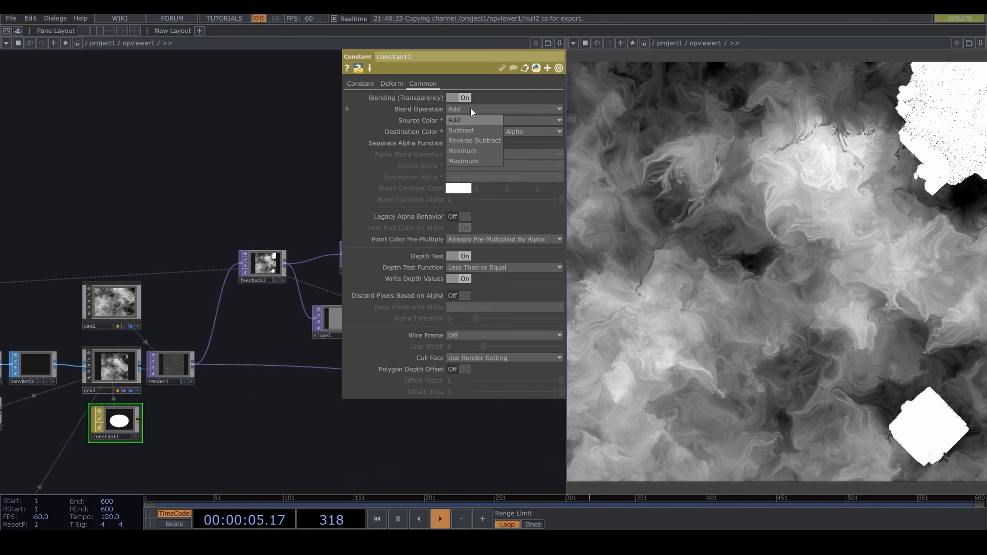
{"action": "left_click", "coordinate": [477, 160]}
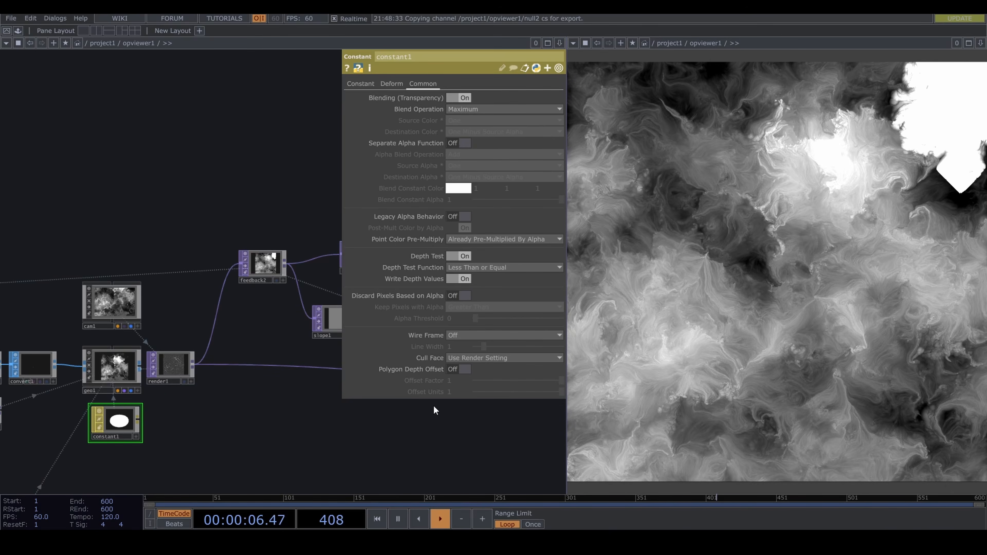
- Change noise3's seed to 4249 and its offset to 0.5
{"action": "left_click_drag", "start_coordinate": [420, 417], "coordinate": [227, 446]}
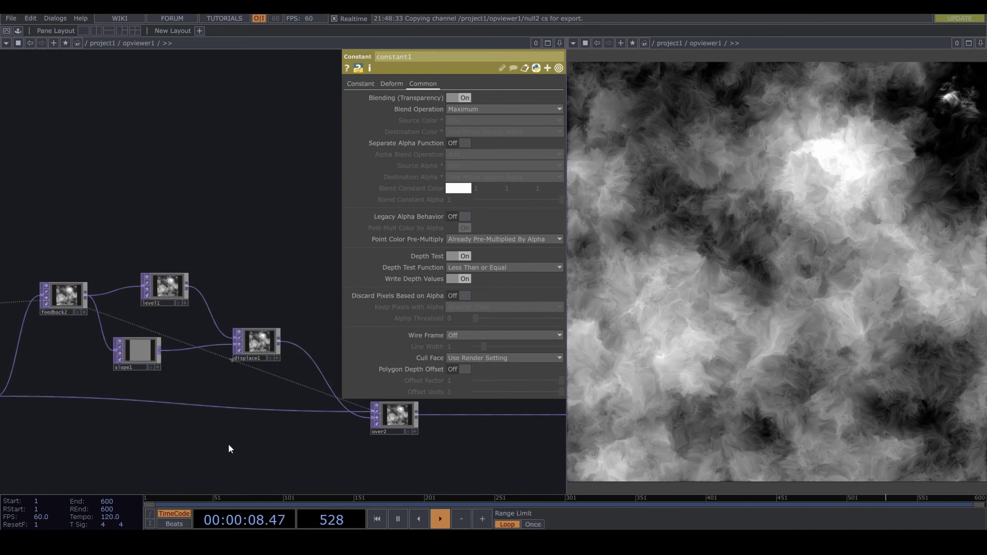
{"action": "left_click_drag", "start_coordinate": [149, 459], "coordinate": [391, 396]}
{"action": "left_click_drag", "start_coordinate": [233, 346], "coordinate": [356, 190]}
{"action": "scroll", "coordinate": [175, 403], "scroll_direction": "down", "scroll_amount": 3}
{"action": "scroll", "coordinate": [176, 403], "scroll_direction": "down", "scroll_amount": 1}
{"action": "left_click", "coordinate": [39, 401]}
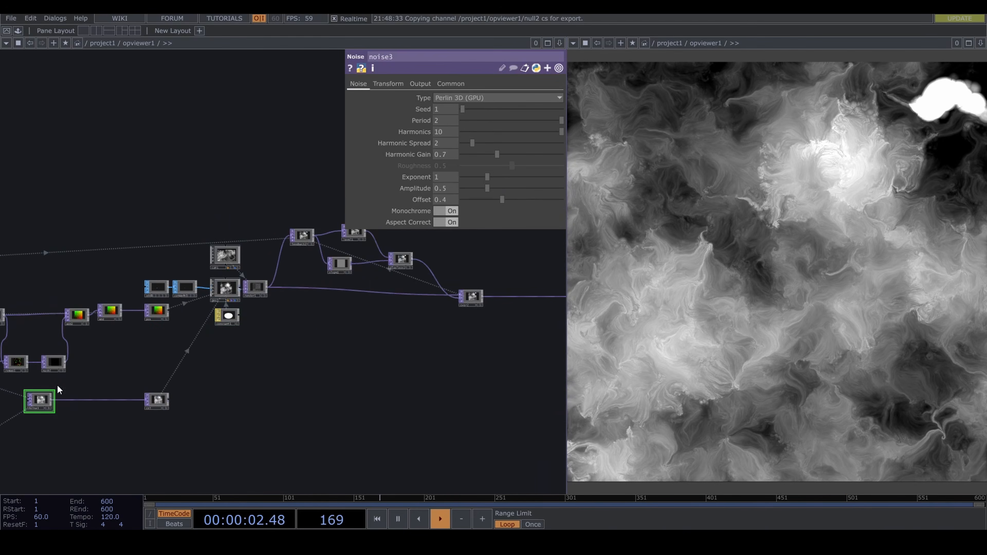
{"action": "left_click", "coordinate": [505, 109]}
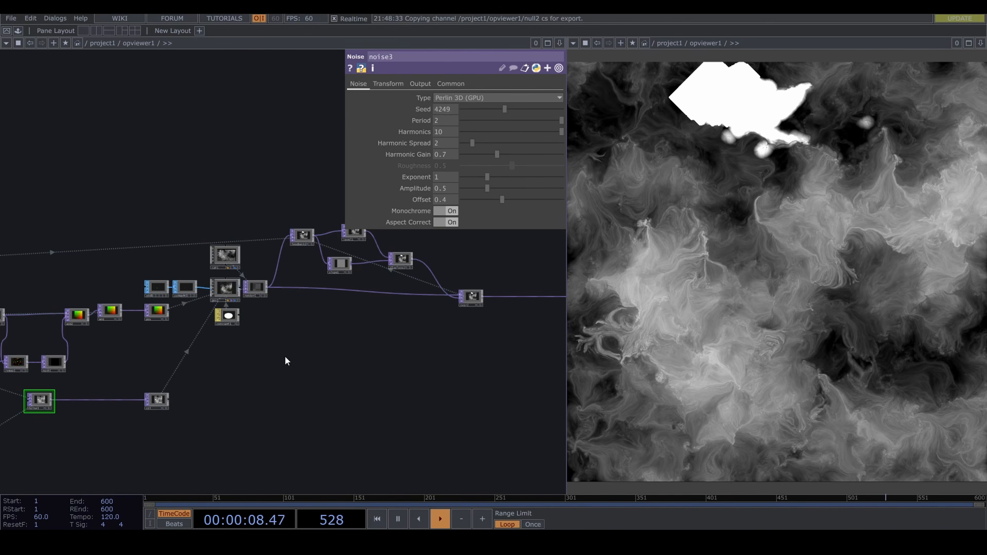
{"action": "left_click_drag", "start_coordinate": [285, 355], "coordinate": [400, 337]}
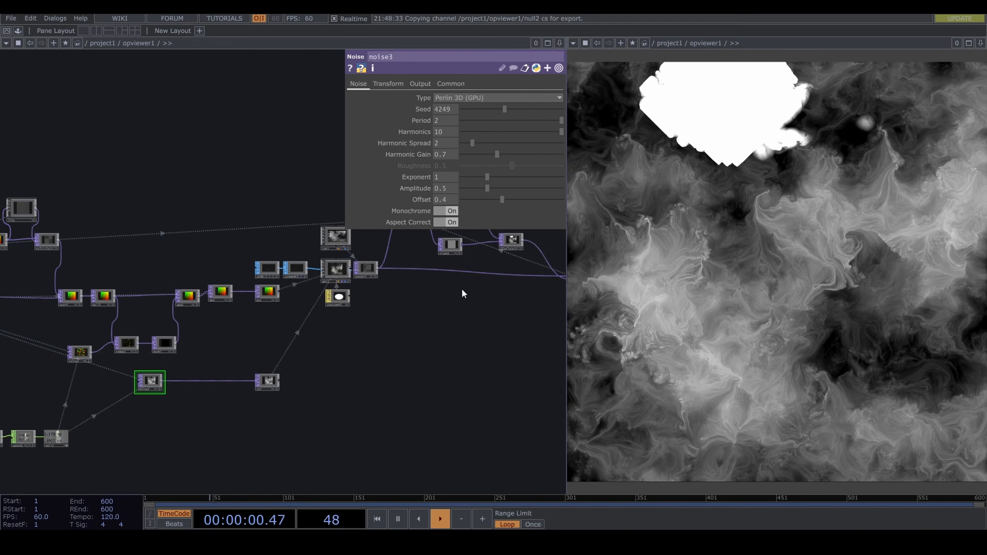
{"action": "mouse_move", "coordinate": [454, 201]}
{"action": "middle_mouse_down"}
{"action": "mouse_move", "coordinate": [451, 210]}
{"action": "mouse_move", "coordinate": [458, 200]}
{"action": "middle_mouse_up"}
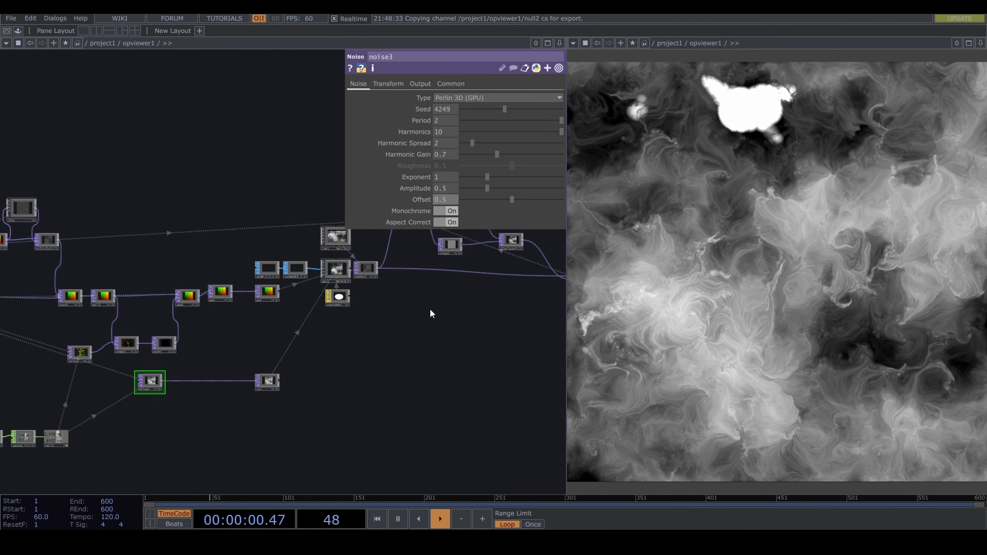
- Try Clamp [0-1] as level1's clamp input, and finally set it to Unclamped
{"action": "left_click_drag", "start_coordinate": [429, 313], "coordinate": [322, 337]}
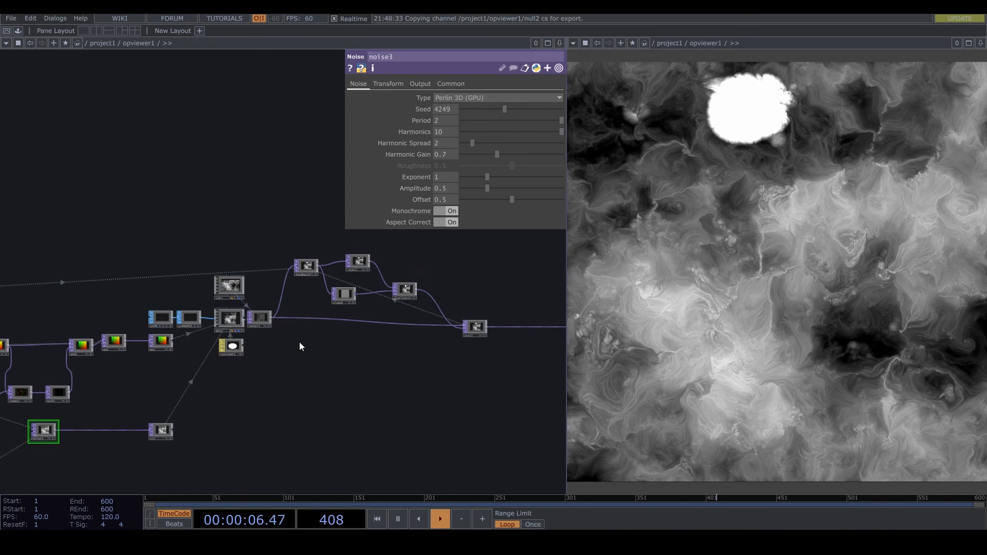
{"action": "scroll", "coordinate": [323, 282], "scroll_direction": "up", "scroll_amount": 3}
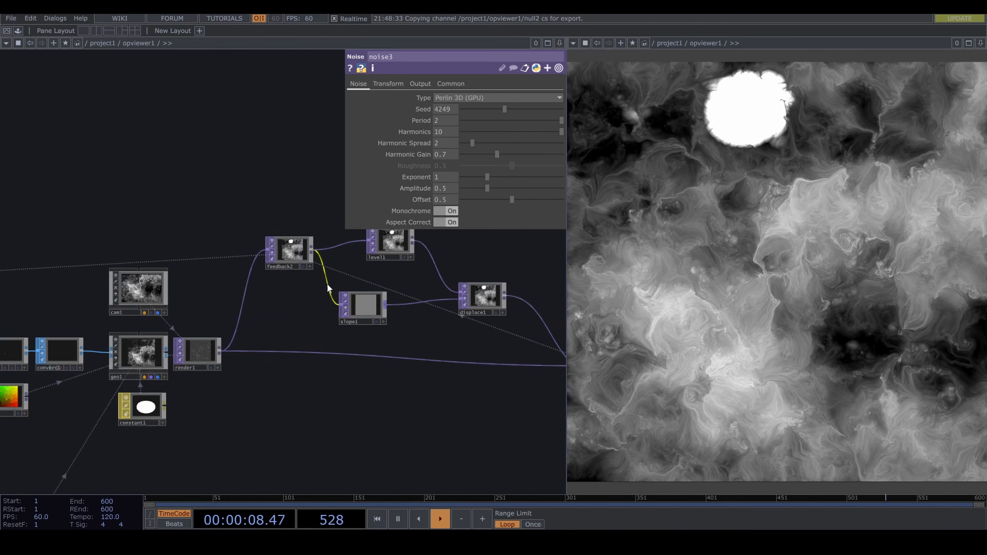
{"action": "left_click", "coordinate": [399, 243]}
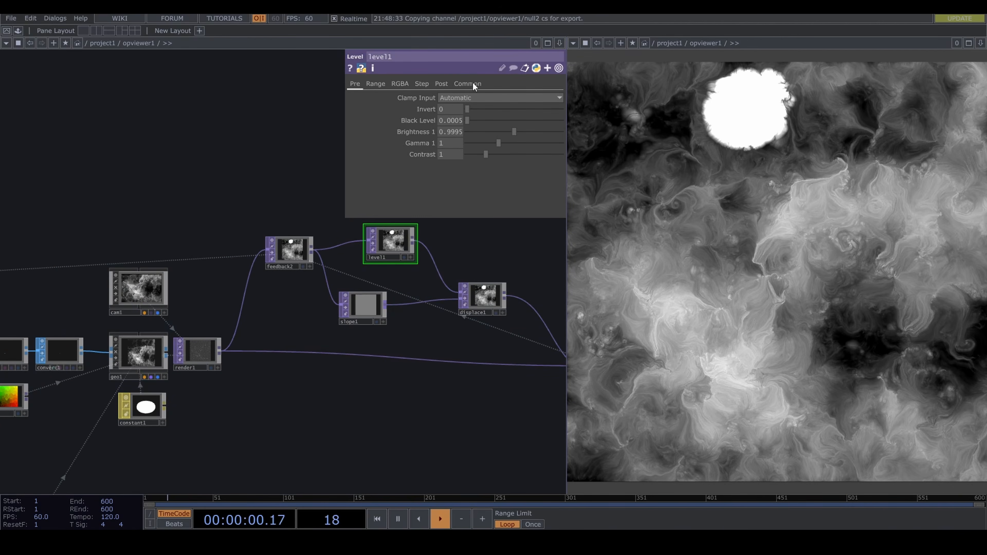
{"action": "left_click", "coordinate": [468, 98]}
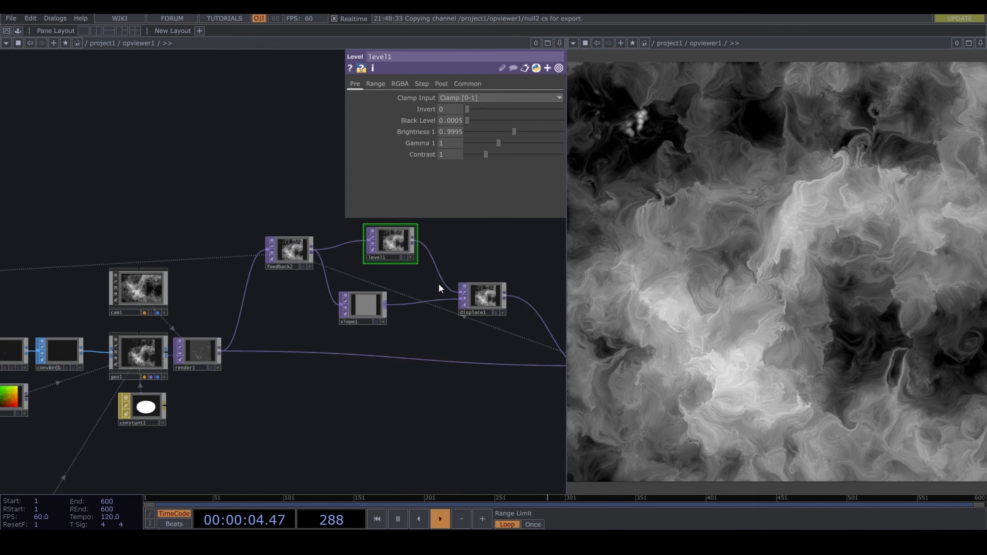
{"action": "left_click", "coordinate": [462, 96]}
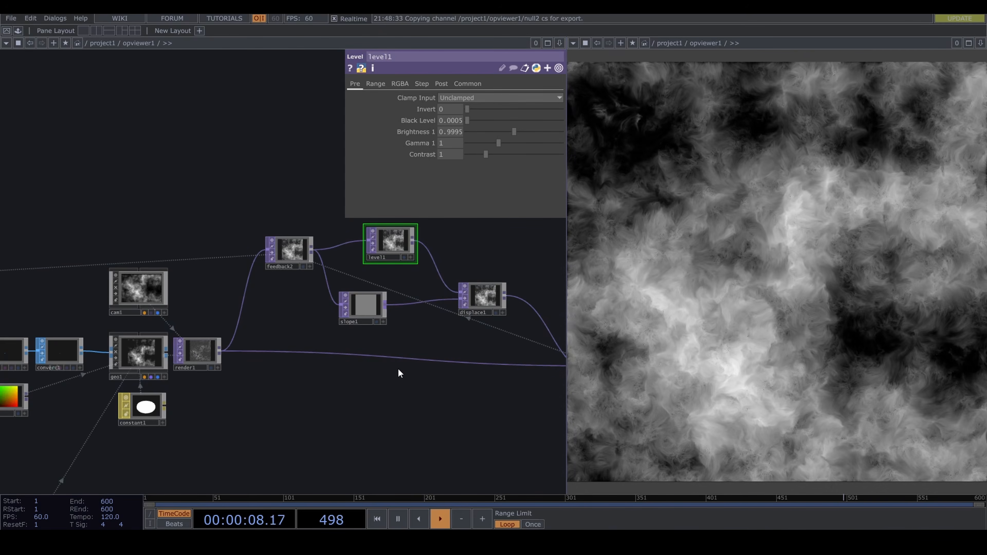
- Set noise3's amplitude to 0.4
{"action": "left_click_drag", "start_coordinate": [427, 340], "coordinate": [516, 273]}
{"action": "middle_click_drag", "start_coordinate": [408, 333], "coordinate": [279, 406]}
{"action": "scroll", "coordinate": [233, 404], "scroll_direction": "up", "scroll_amount": 3}
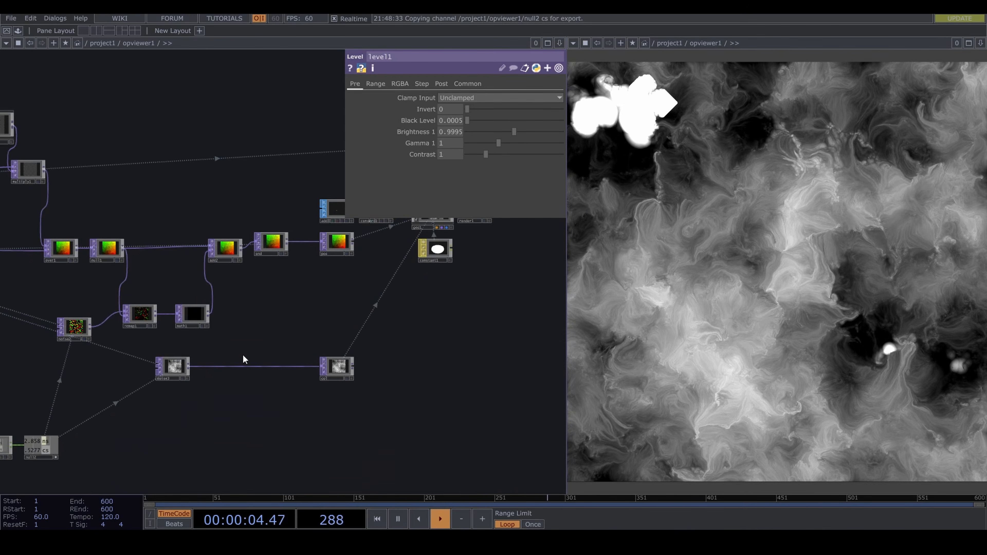
{"action": "left_click", "coordinate": [172, 367]}
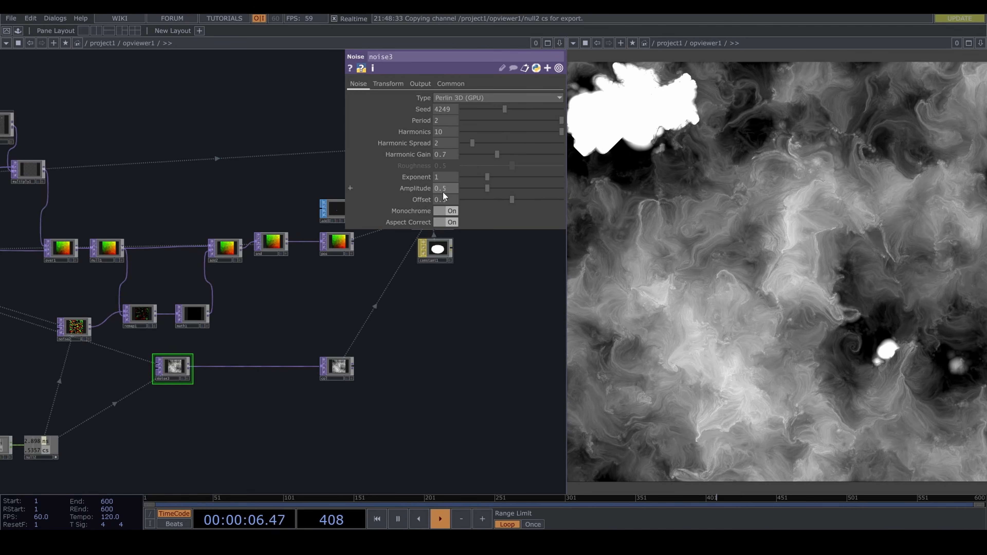
{"action": "mouse_move", "coordinate": [442, 191]}
{"action": "middle_mouse_down"}
{"action": "mouse_move", "coordinate": [441, 202]}
{"action": "mouse_move", "coordinate": [439, 174]}
{"action": "middle_mouse_up"}
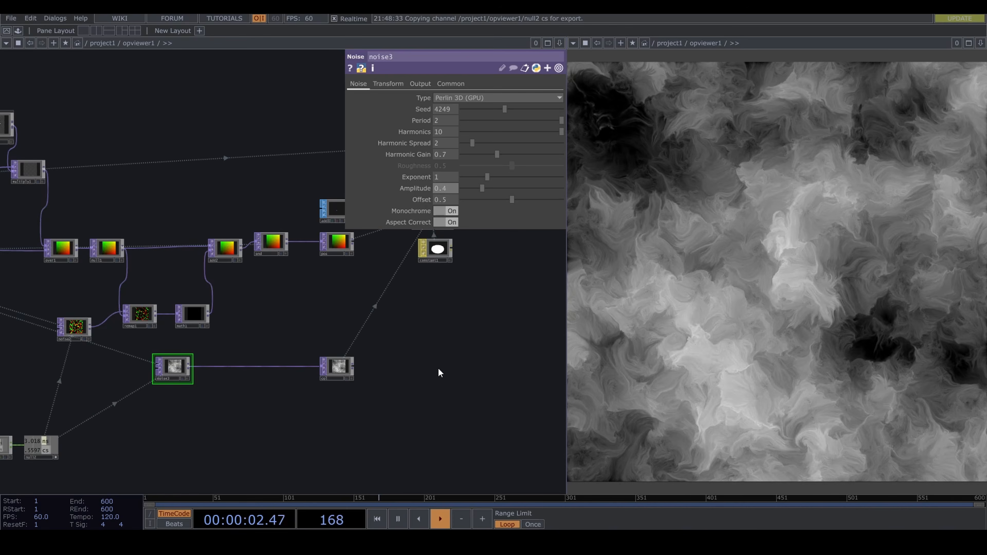
- Set the strength of slope1 in the feedback loop to 3
{"action": "left_click_drag", "start_coordinate": [401, 330], "coordinate": [146, 368]}
{"action": "middle_click_drag", "start_coordinate": [233, 342], "coordinate": [351, 290]}
{"action": "left_click_drag", "start_coordinate": [346, 310], "coordinate": [328, 374]}
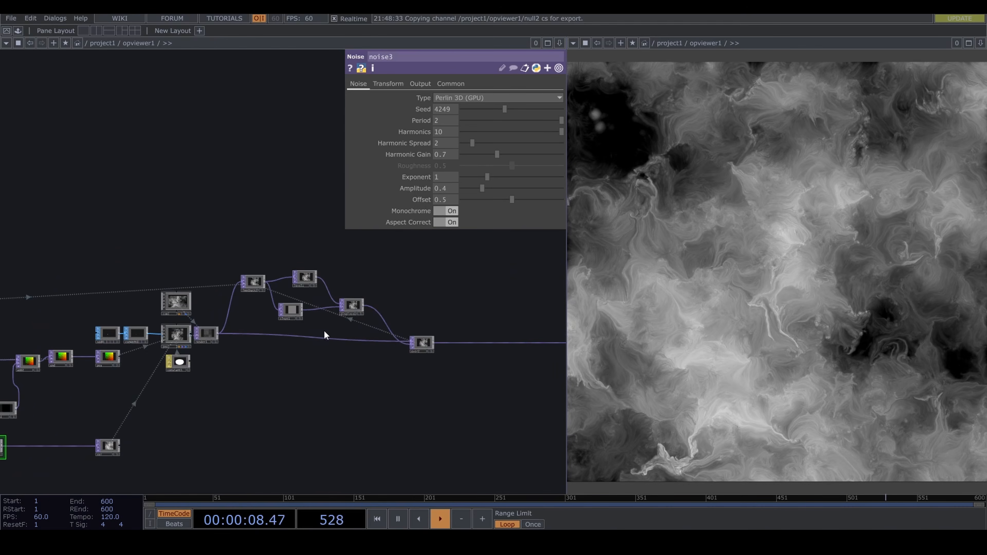
{"action": "middle_click_drag", "start_coordinate": [324, 330], "coordinate": [333, 326]}
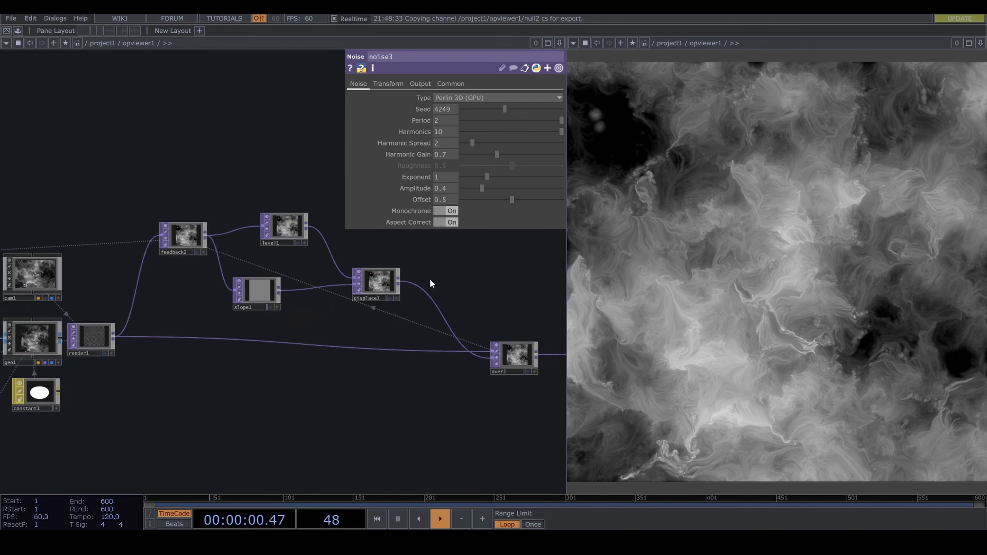
{"action": "left_click", "coordinate": [256, 291]}
{"action": "mouse_move", "coordinate": [415, 166]}
{"action": "middle_mouse_down"}
{"action": "mouse_move", "coordinate": [422, 154]}
{"action": "mouse_move", "coordinate": [432, 154]}
{"action": "mouse_move", "coordinate": [416, 176]}
{"action": "mouse_move", "coordinate": [434, 166]}
{"action": "middle_mouse_up"}
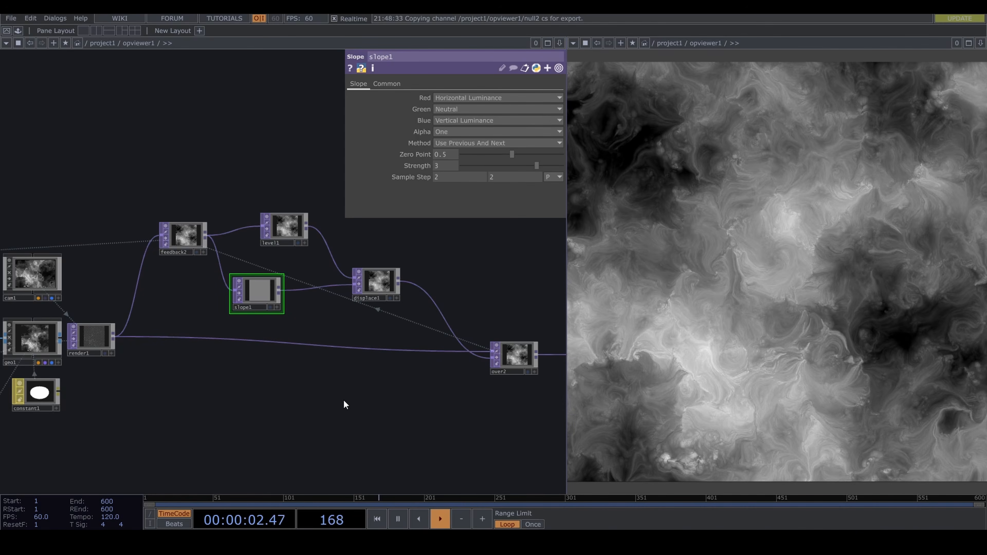
- Move the noise2 node farther away from remap1 and line it up level with remap1 and math1
{"action": "scroll", "coordinate": [346, 393], "scroll_direction": "down", "scroll_amount": 5}
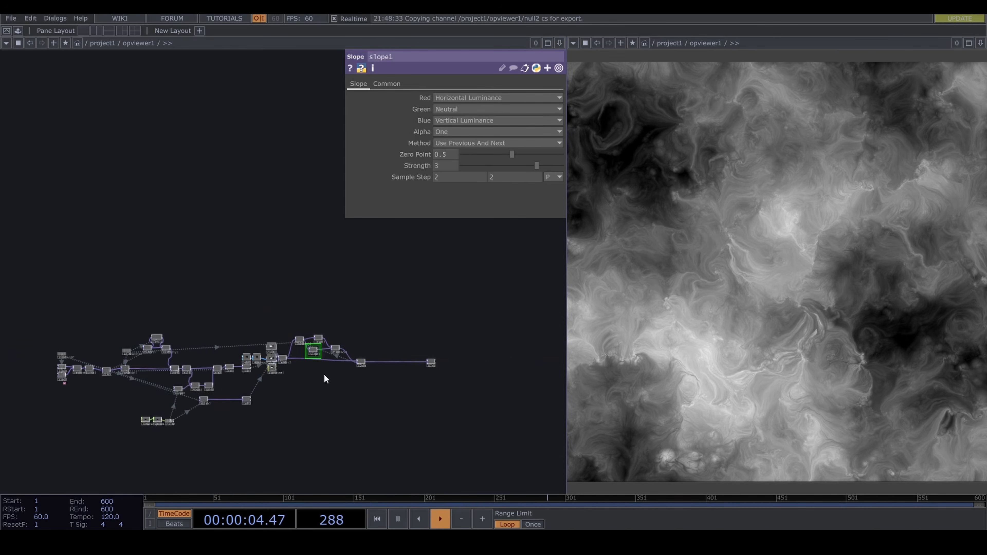
{"action": "scroll", "coordinate": [326, 379], "scroll_direction": "up", "scroll_amount": 5}
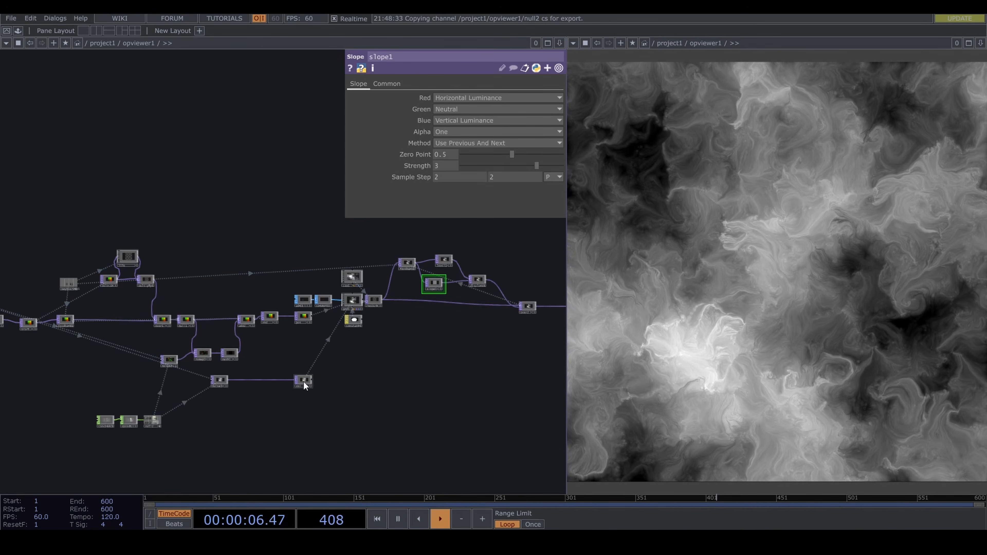
{"action": "scroll", "coordinate": [234, 405], "scroll_direction": "up", "scroll_amount": 5}
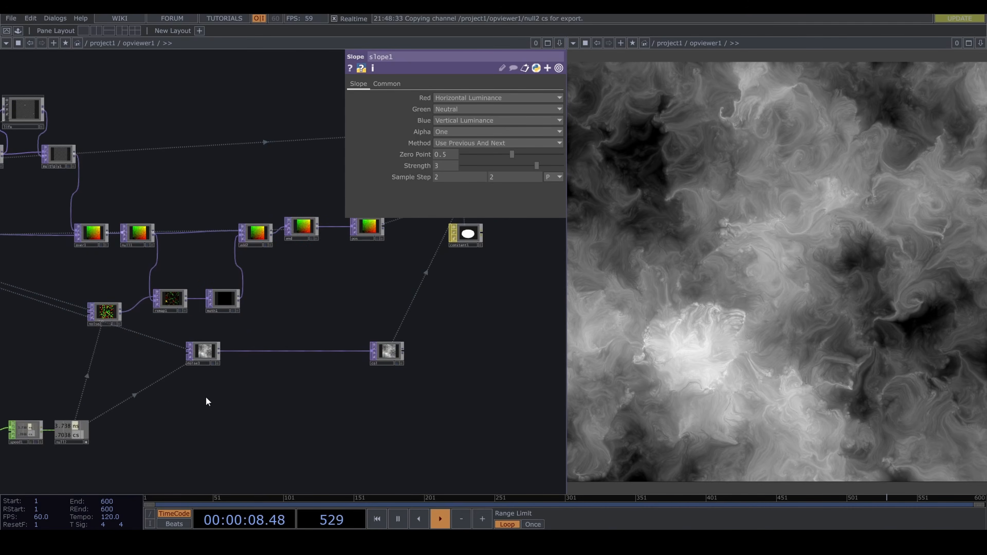
{"action": "left_click_drag", "start_coordinate": [260, 404], "coordinate": [396, 414]}
{"action": "left_click_drag", "start_coordinate": [244, 324], "coordinate": [189, 309]}
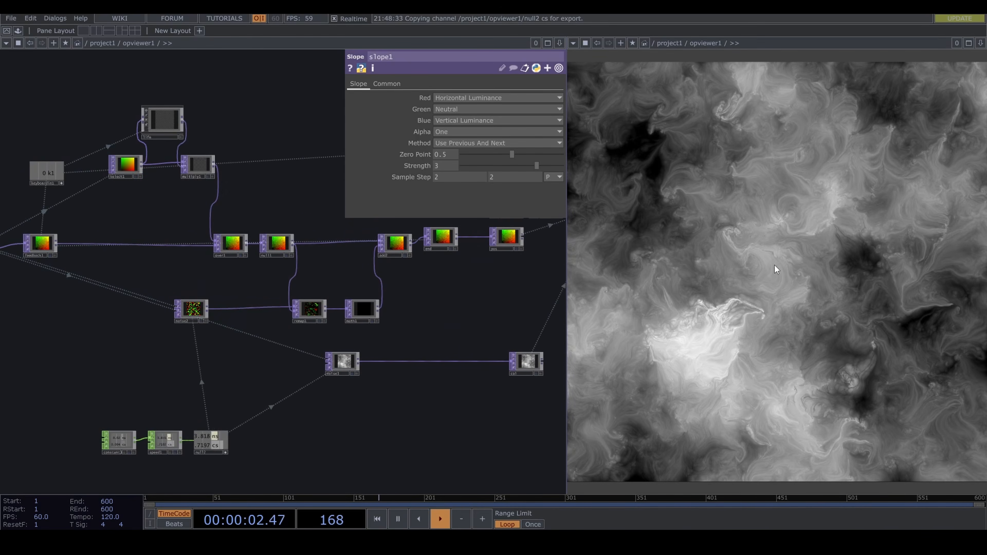
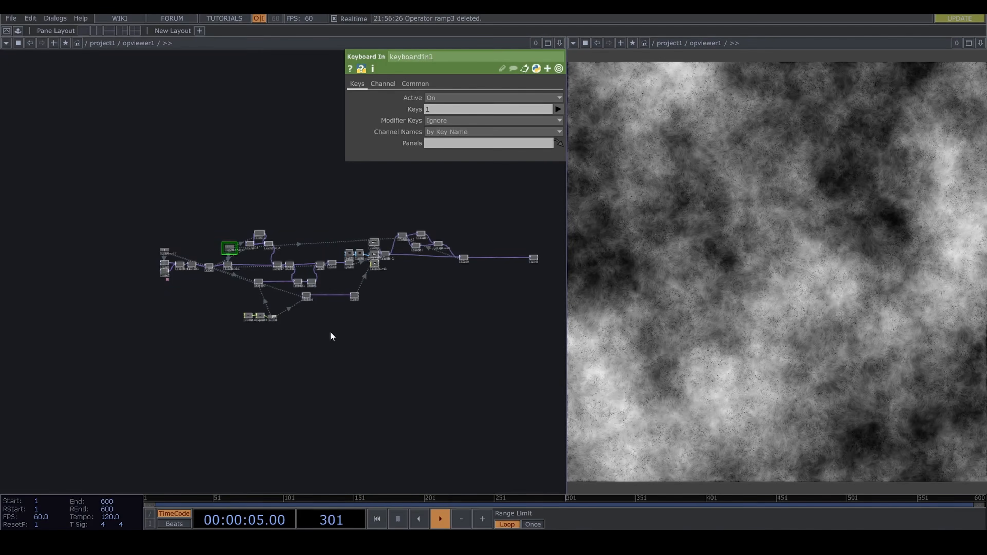
- Add a Ramp TOP directly below noise3
{"action": "scroll", "coordinate": [330, 335], "scroll_direction": "up", "scroll_amount": 10}
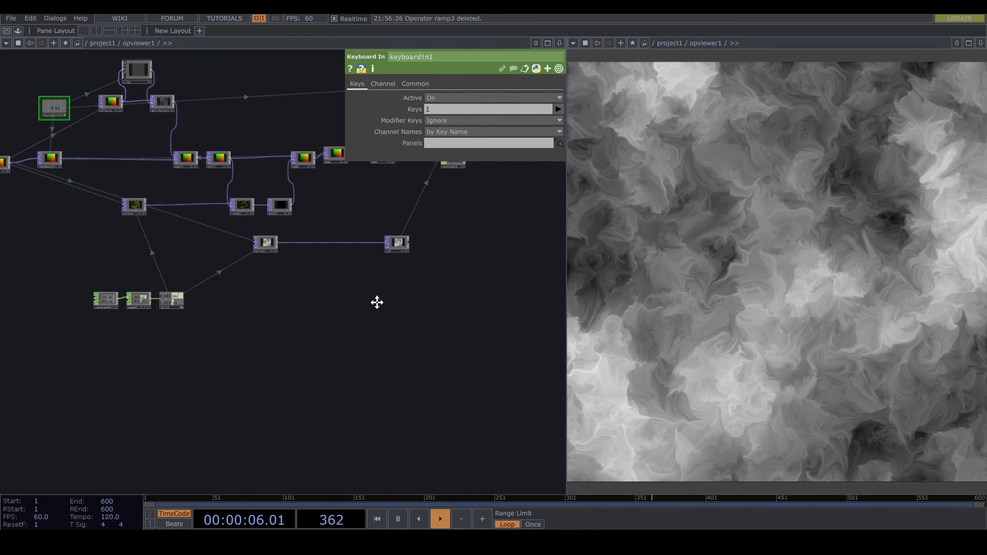
{"action": "scroll", "coordinate": [331, 381], "scroll_direction": "up", "scroll_amount": 3}
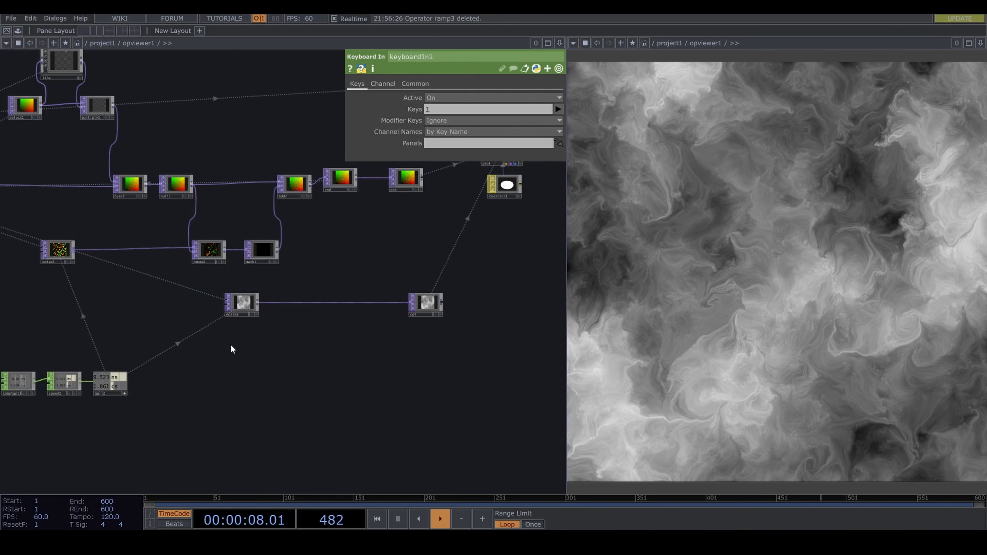
{"action": "key", "text": "Tab"}
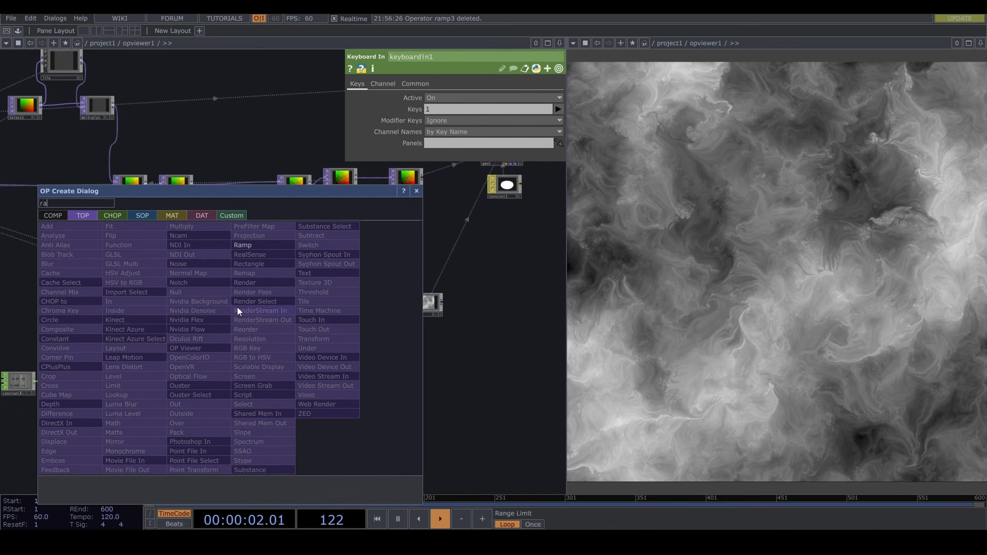
{"action": "left_click", "coordinate": [261, 245]}
{"action": "left_click", "coordinate": [241, 348]}
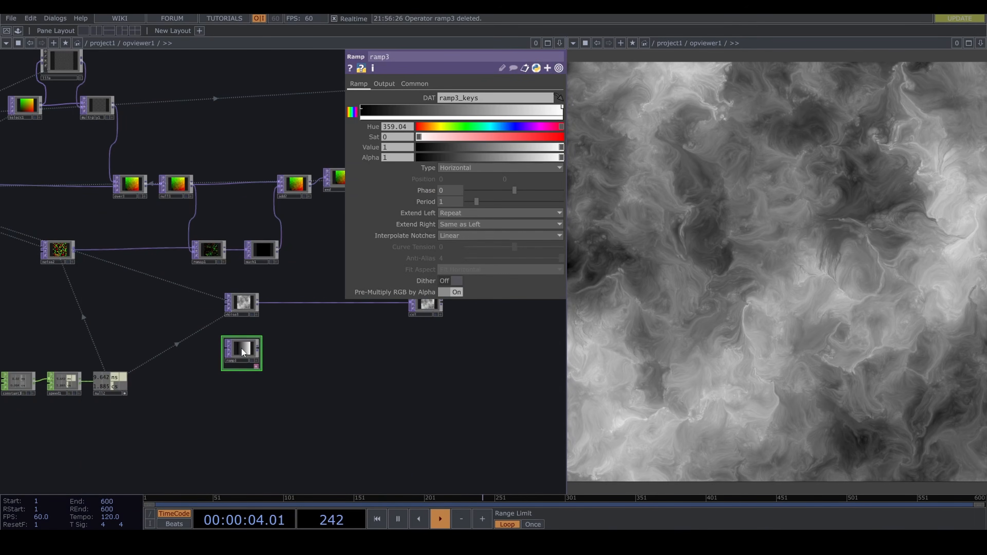
- Set the new ramp's type to Circular and its Extend Left option to Zero
{"action": "left_click", "coordinate": [468, 170]}
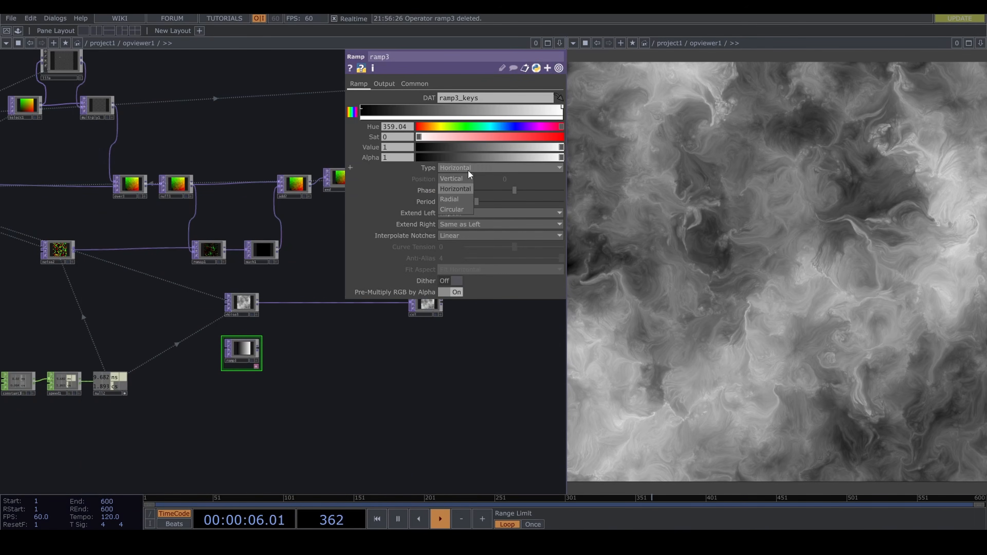
{"action": "left_click", "coordinate": [454, 212]}
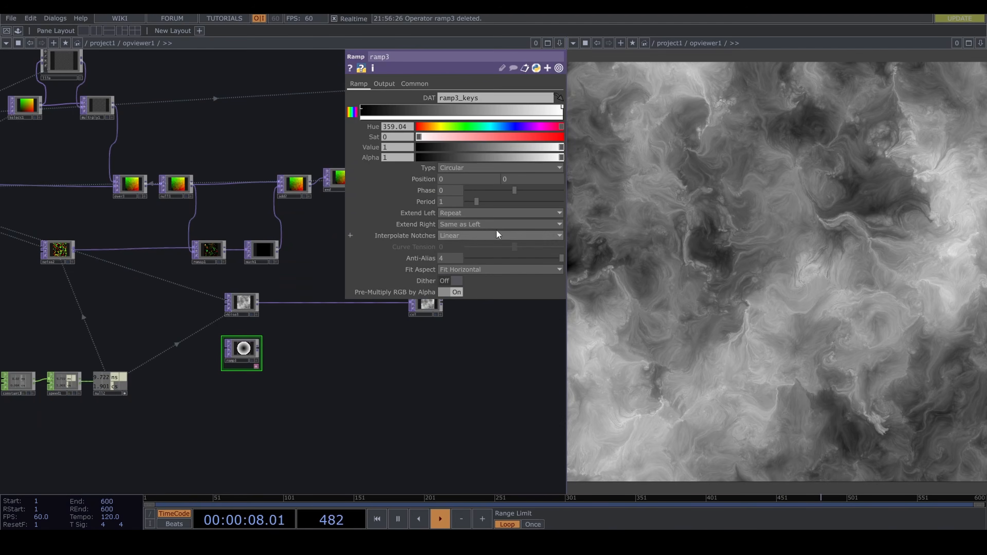
{"action": "left_click", "coordinate": [466, 214]}
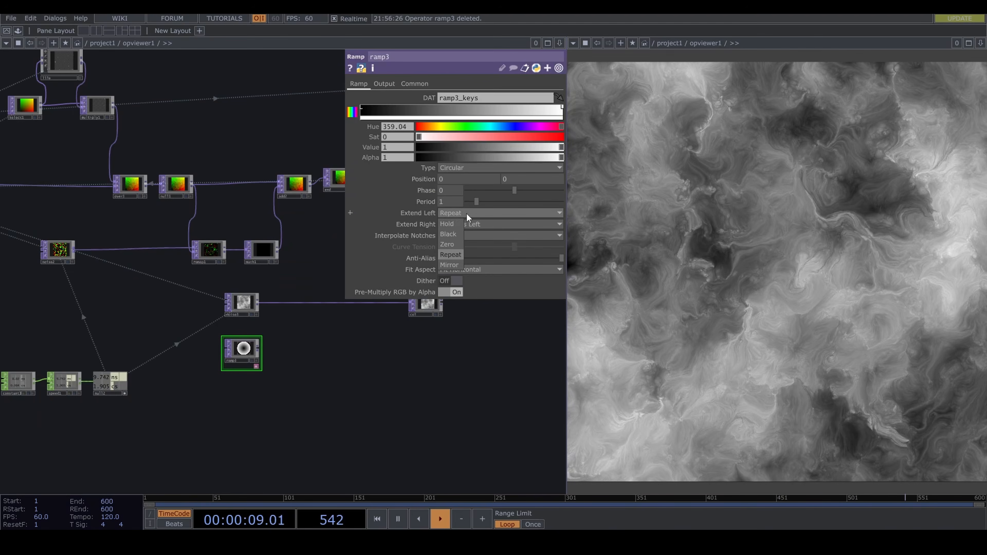
{"action": "left_click", "coordinate": [451, 241]}
{"action": "scroll", "coordinate": [233, 359], "scroll_direction": "up", "scroll_amount": 5}
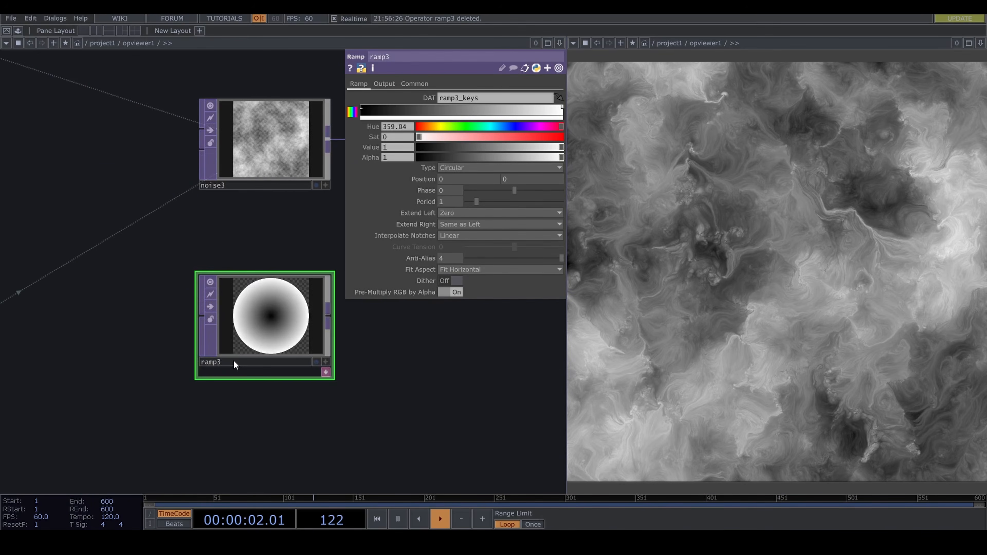
{"action": "scroll", "coordinate": [233, 359], "scroll_direction": "down", "scroll_amount": 5}
- Link both resolution values of ramp3 to constant2's count channel by CHOP reference and set its pixel format to 32-bit float (RGBA)
{"action": "left_click", "coordinate": [414, 83]}
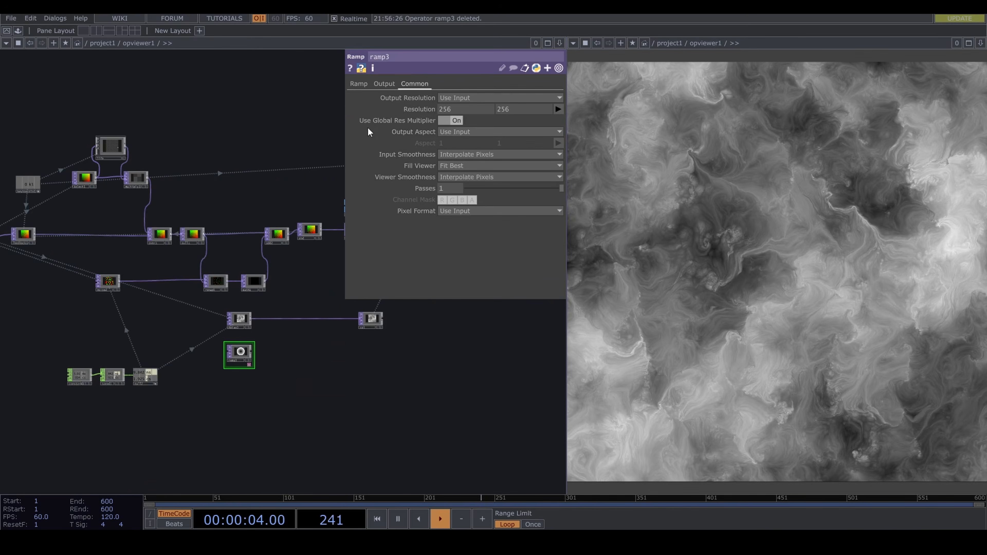
{"action": "left_click_drag", "start_coordinate": [81, 322], "coordinate": [311, 357]}
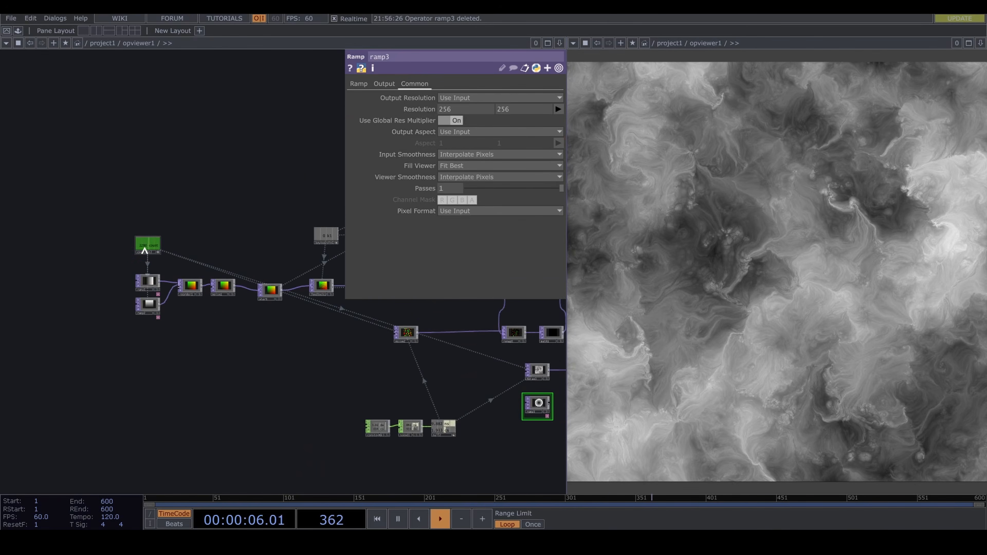
{"action": "left_click_drag", "start_coordinate": [144, 250], "coordinate": [412, 111]}
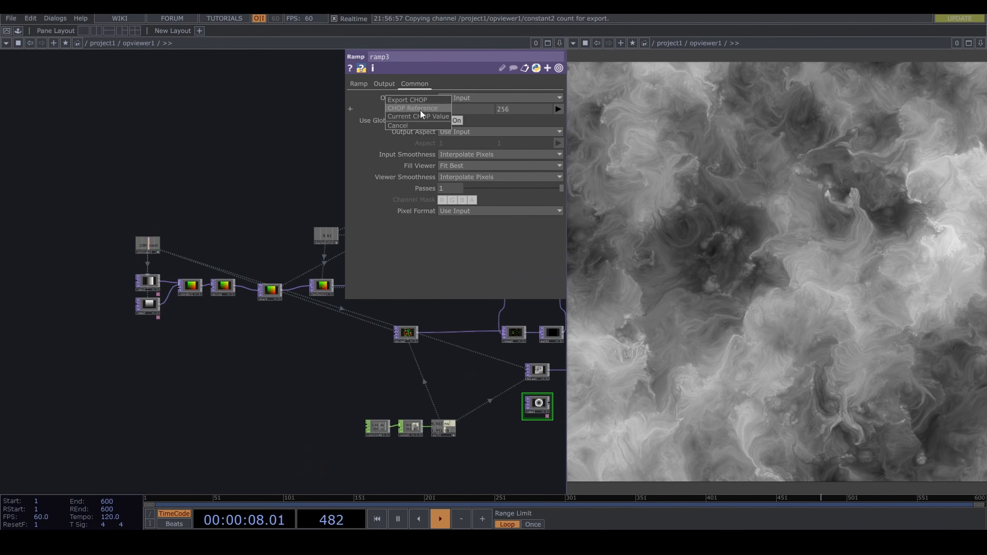
{"action": "left_click", "coordinate": [420, 110]}
{"action": "left_click", "coordinate": [463, 212]}
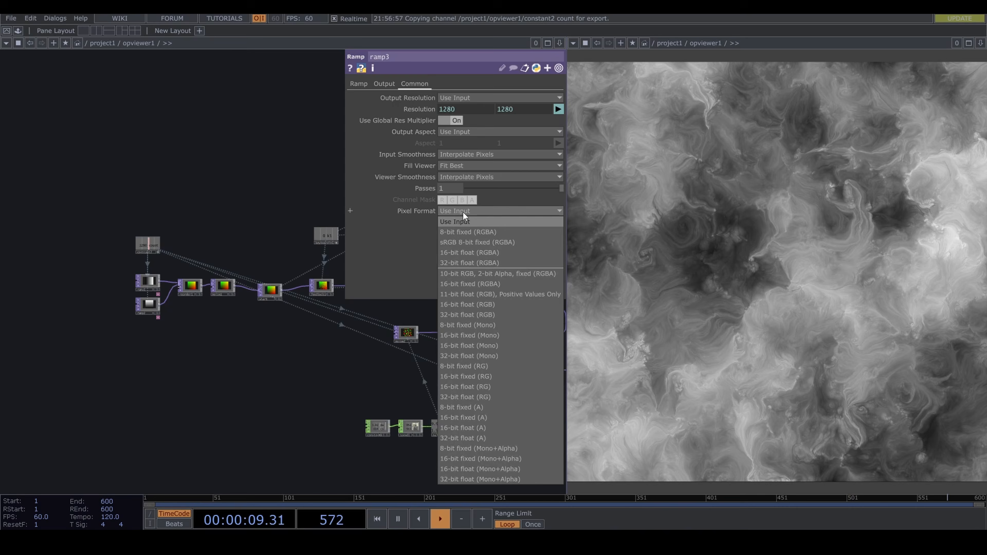
{"action": "left_click", "coordinate": [480, 263]}
{"action": "left_click_drag", "start_coordinate": [516, 450], "coordinate": [294, 346]}
{"action": "scroll", "coordinate": [341, 398], "scroll_direction": "up", "scroll_amount": 3}
{"action": "scroll", "coordinate": [342, 398], "scroll_direction": "up", "scroll_amount": 3}
{"action": "left_click", "coordinate": [352, 85]}
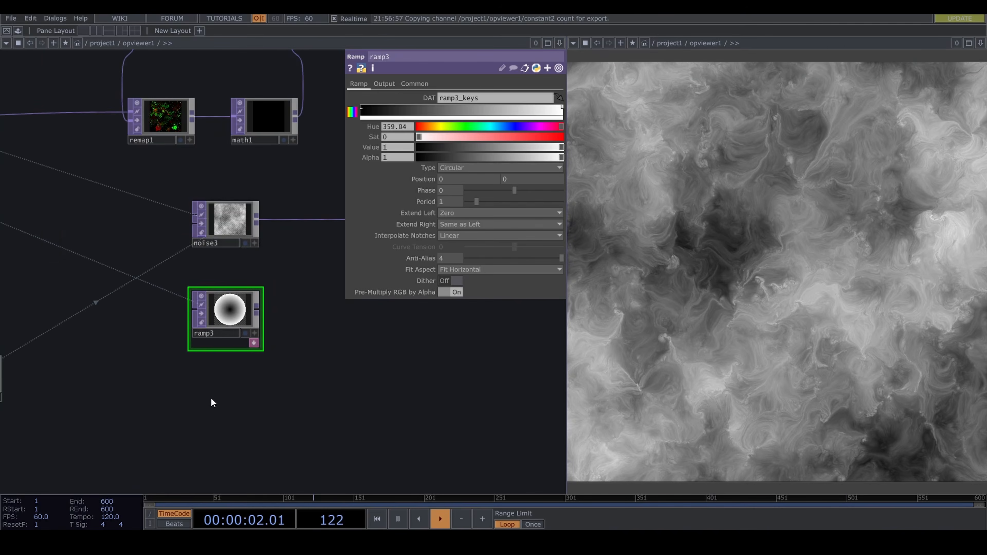
- Add a Panel CHOP below ramp3 and limit its selected panel values to lselect
{"action": "key", "text": "Tab"}
{"action": "left_click", "coordinate": [92, 241]}
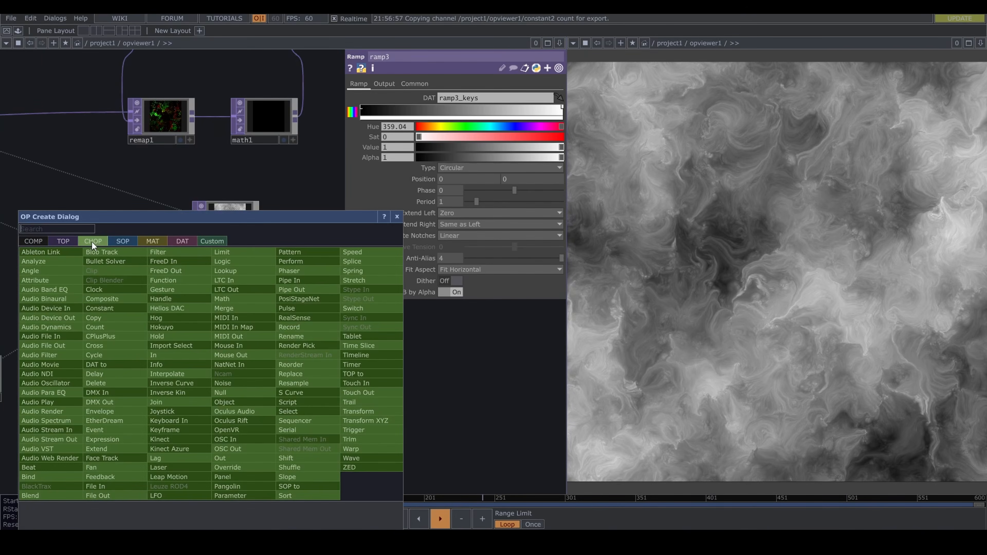
{"action": "type", "text": "pan"}
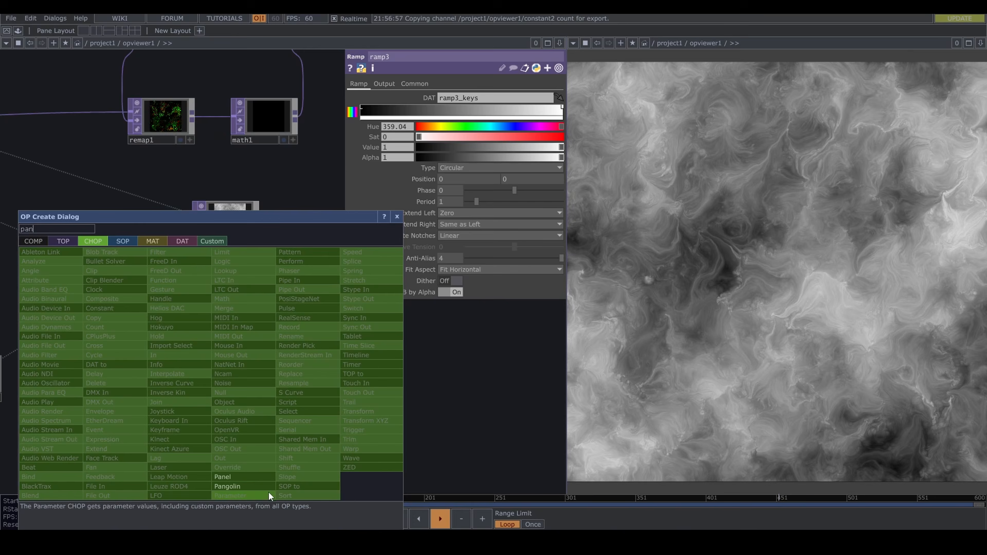
{"action": "left_click", "coordinate": [223, 477]}
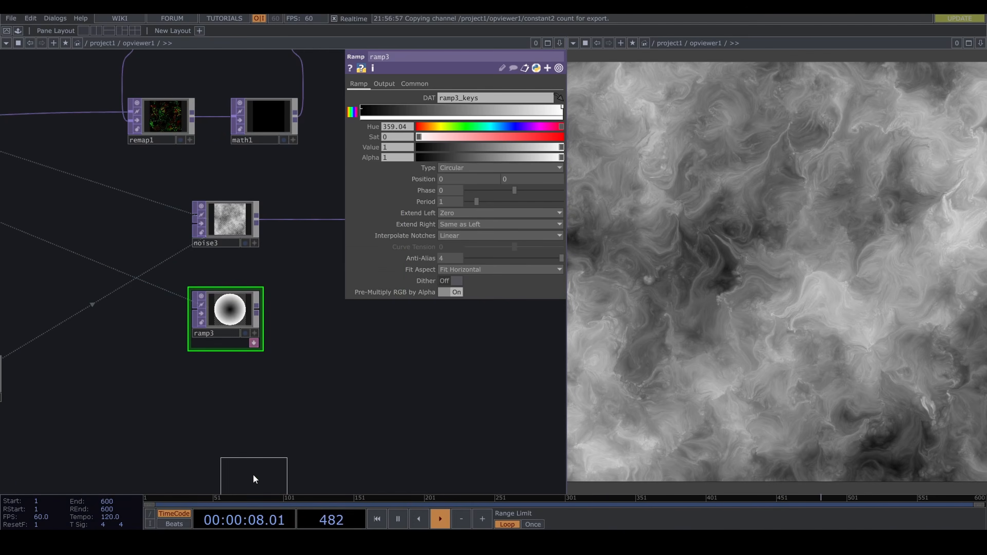
{"action": "left_click", "coordinate": [230, 387]}
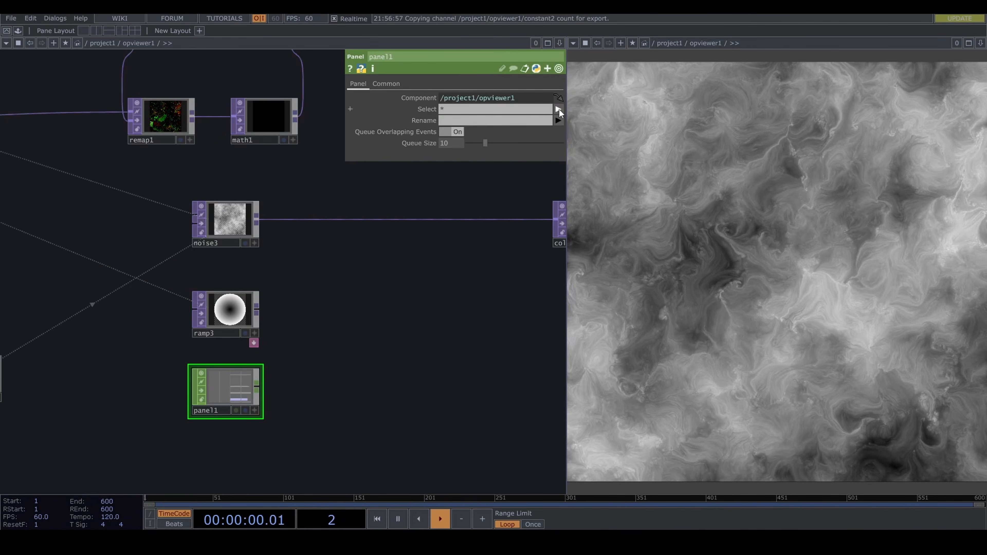
{"action": "left_click", "coordinate": [559, 109]}
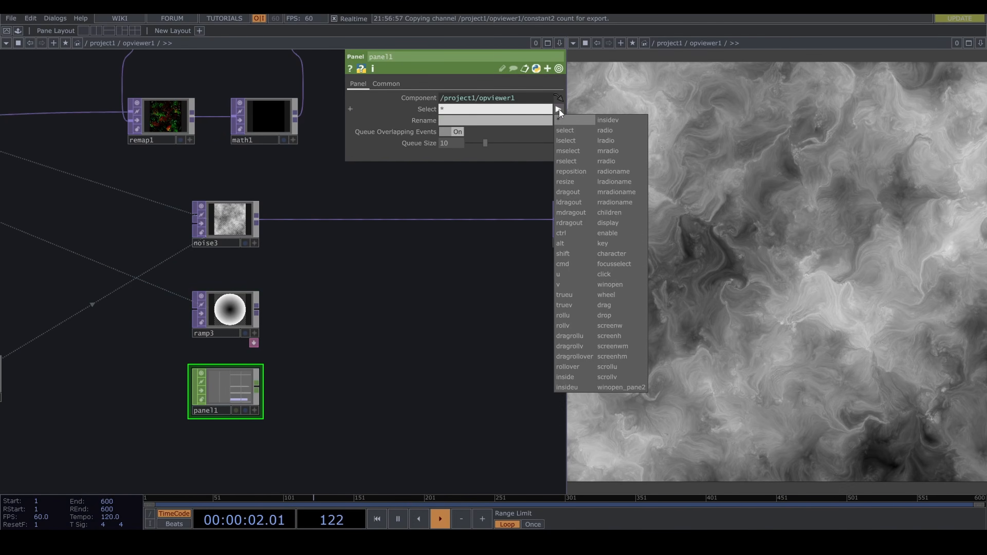
{"action": "left_click", "coordinate": [567, 142]}
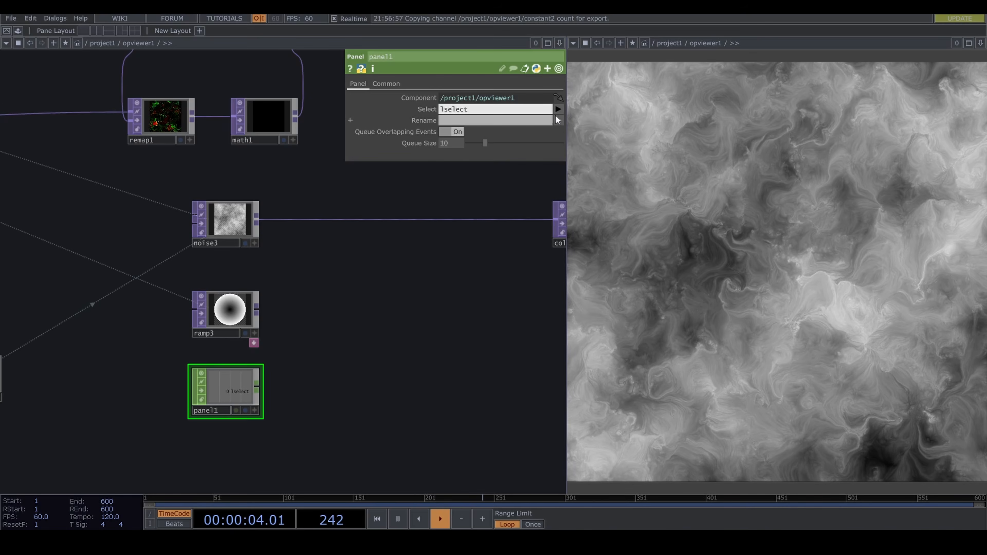
- Add insideu and insidev to panel1's selected panel values and try them out over the output viewer
{"action": "left_click", "coordinate": [558, 109]}
{"action": "left_click", "coordinate": [583, 387]}
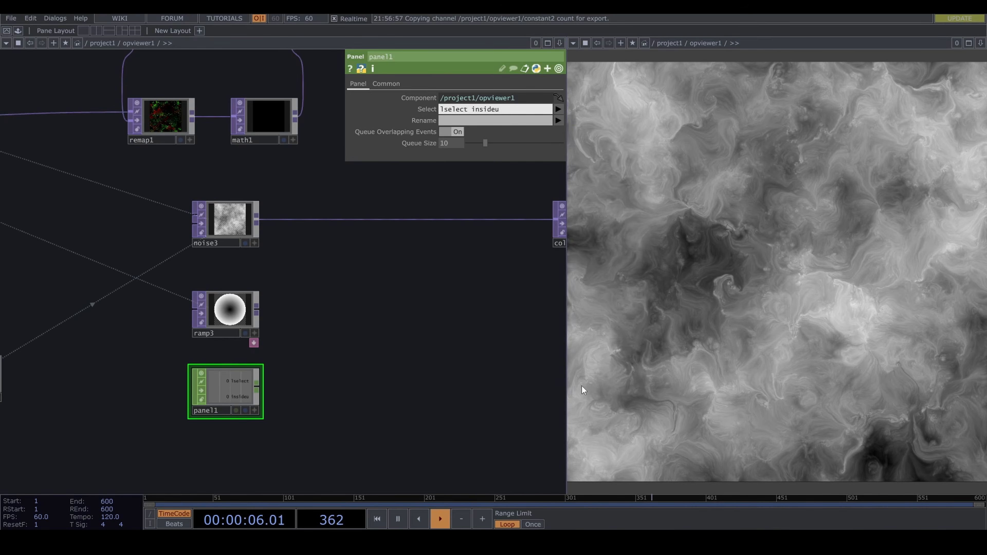
{"action": "left_click", "coordinate": [558, 109]}
{"action": "left_click", "coordinate": [607, 121]}
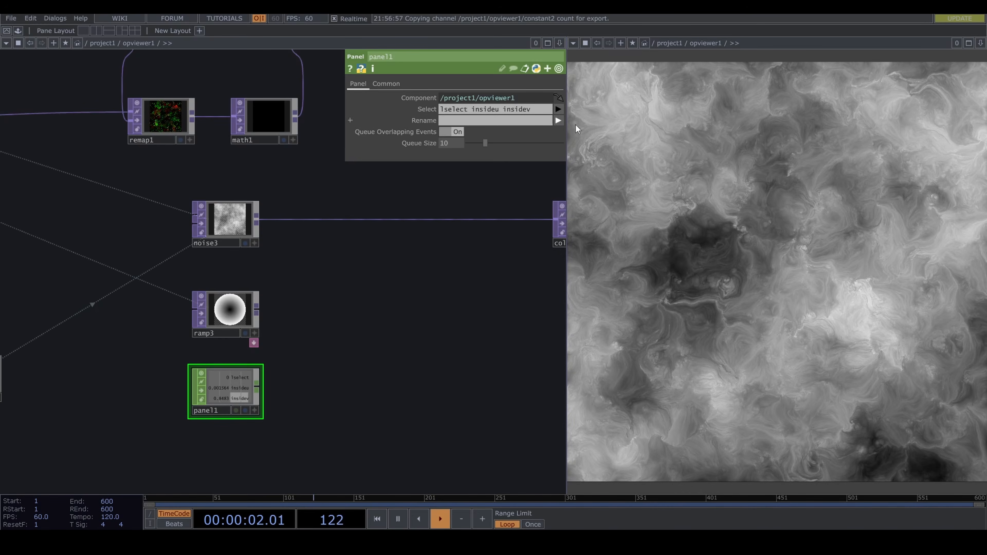
{"action": "right_click", "coordinate": [673, 198]}
{"action": "left_click", "coordinate": [633, 222]}
{"action": "mouse_move", "coordinate": [633, 223]}
{"action": "left_mouse_down"}
{"action": "mouse_move", "coordinate": [698, 190]}
{"action": "mouse_move", "coordinate": [725, 214]}
{"action": "left_mouse_up"}
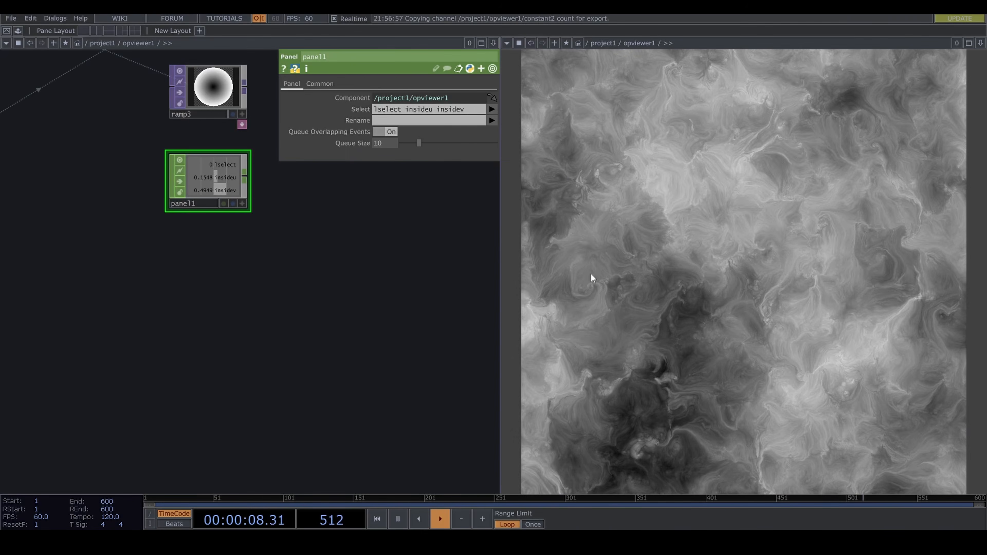
- Remove lselect from panel1's selected values, keeping only insideu and insidev
{"action": "left_click", "coordinate": [406, 108]}
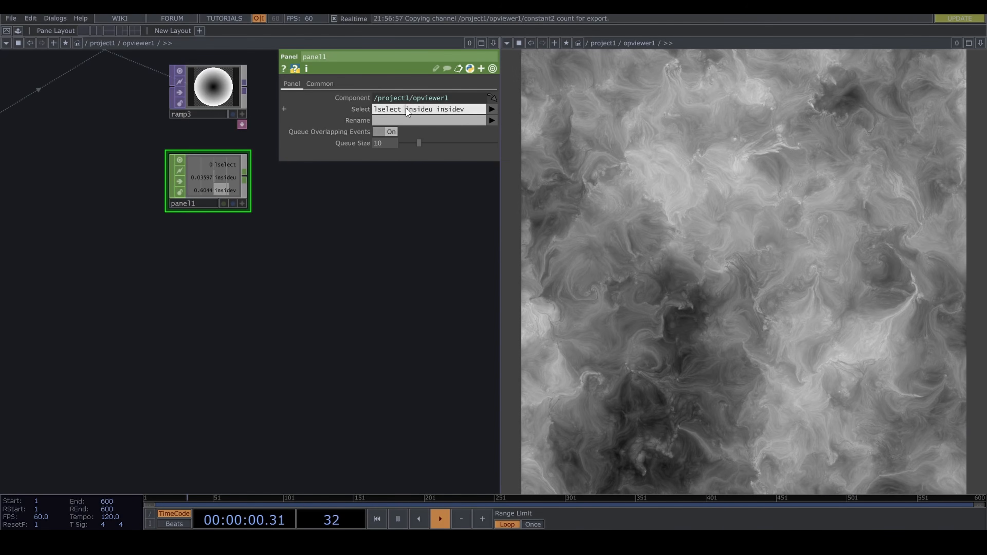
{"action": "left_click_drag", "start_coordinate": [405, 108], "coordinate": [332, 113]}
{"action": "key", "text": "BackSpace"}
{"action": "key", "text": "Return"}
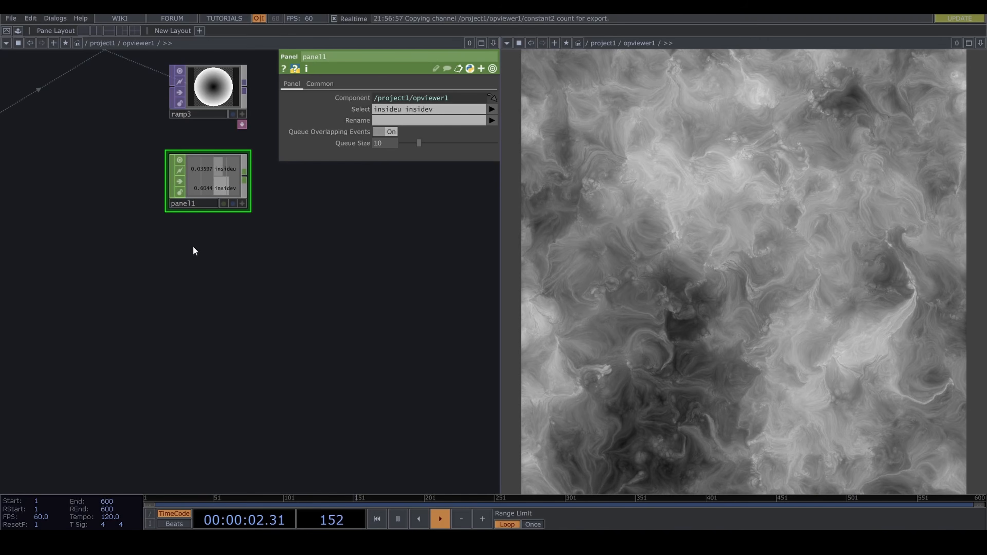
- Add a Mouse In CHOP directly below panel1
{"action": "key", "text": "Tab"}
{"action": "type", "text": "mo"}
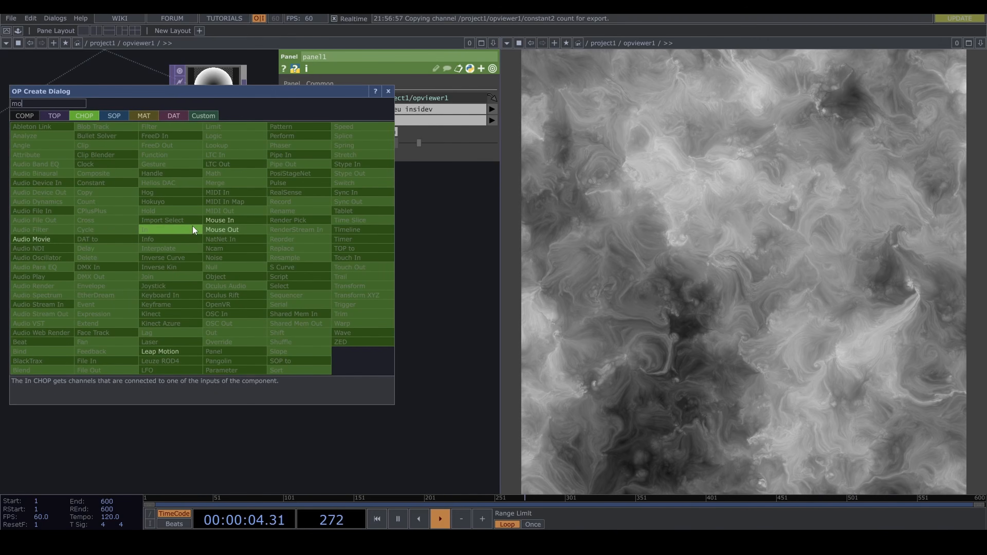
{"action": "left_click", "coordinate": [219, 220]}
{"action": "left_click", "coordinate": [202, 253]}
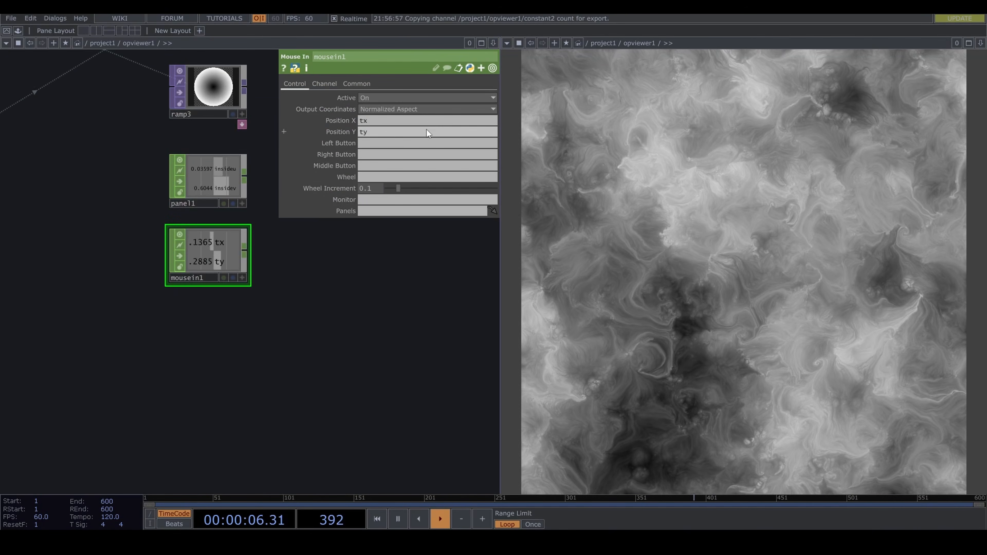
- Clear the Position X and Position Y channels of mousein1, name its Left Button channel click, and test it over the output
{"action": "left_click_drag", "start_coordinate": [390, 130], "coordinate": [281, 143]}
{"action": "key", "text": "BackSpace"}
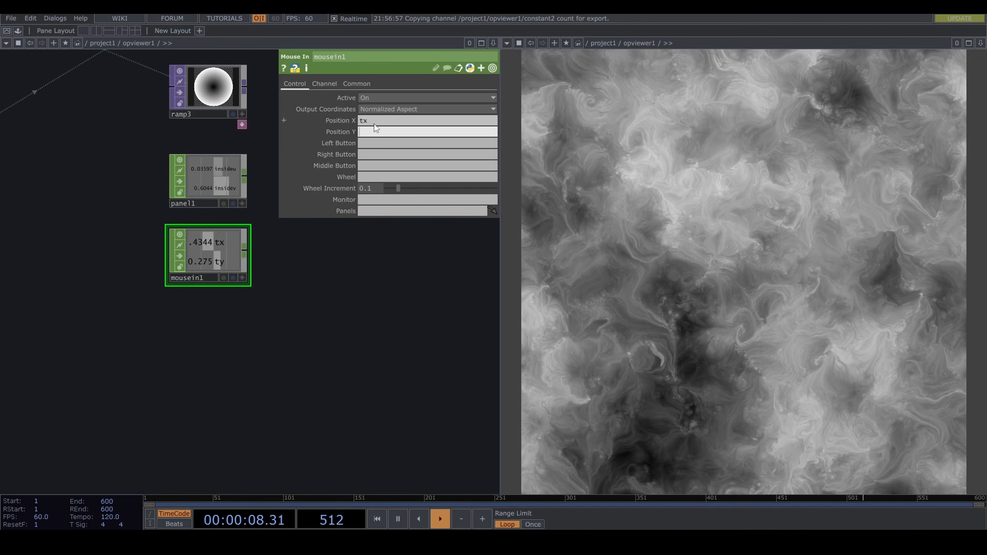
{"action": "left_click_drag", "start_coordinate": [374, 123], "coordinate": [321, 118]}
{"action": "key", "text": "BackSpace"}
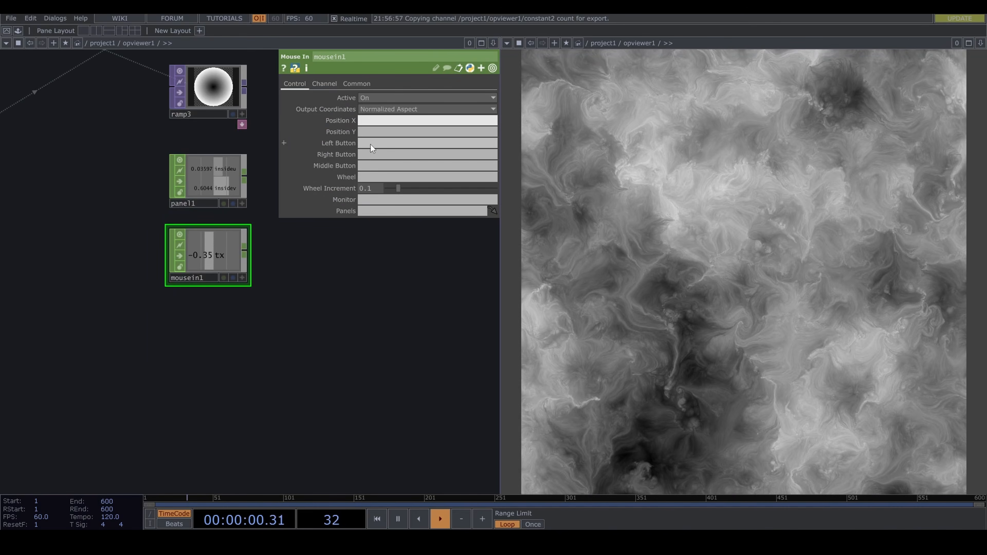
{"action": "left_click", "coordinate": [372, 143]}
{"action": "type", "text": "c"}
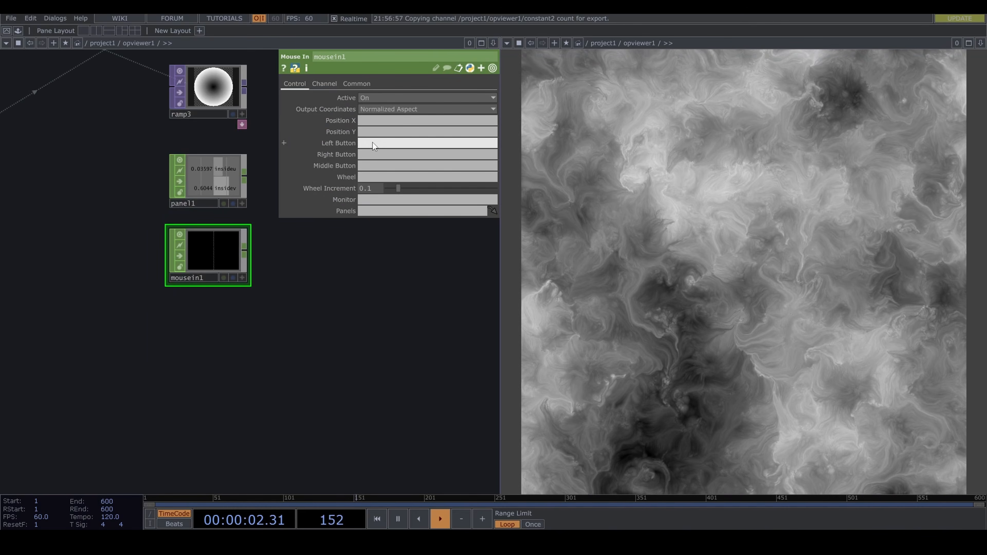
{"action": "type", "text": "lick"}
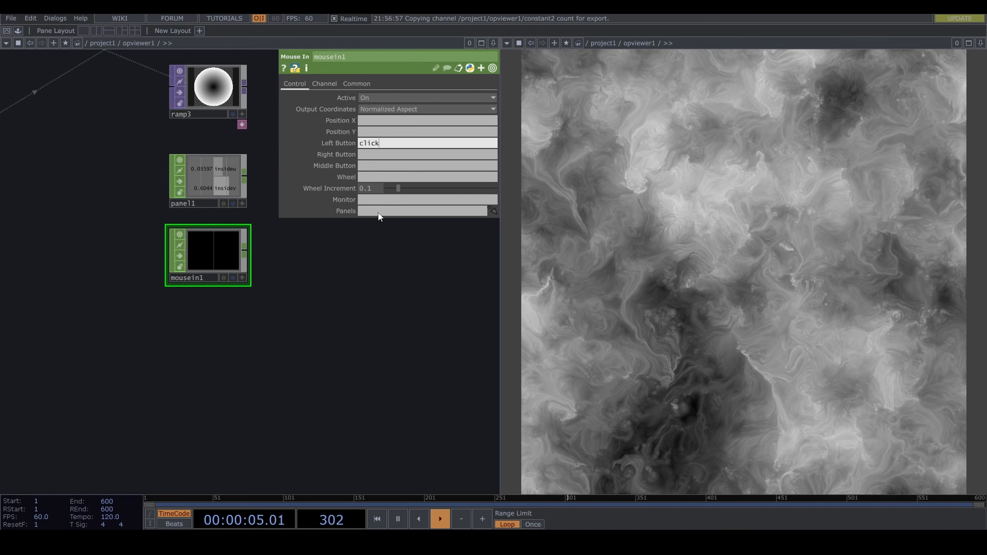
{"action": "key", "text": "Return"}
{"action": "left_click", "coordinate": [742, 223]}
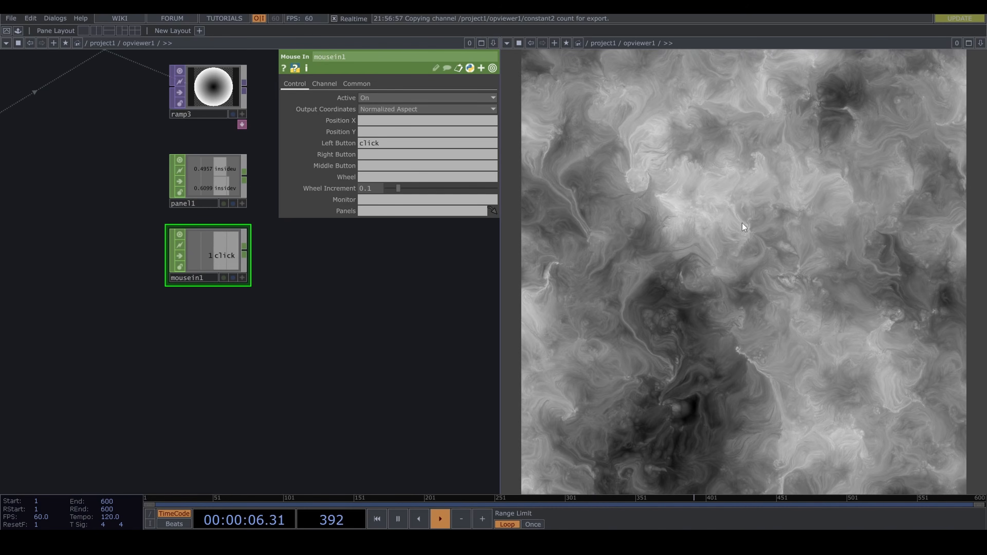
- Attach a Math CHOP to panel1's output and set its To Range to -0.5 and 0.5
{"action": "left_click_drag", "start_coordinate": [433, 303], "coordinate": [309, 407]}
{"action": "left_click_drag", "start_coordinate": [140, 287], "coordinate": [281, 296]}
{"action": "type", "text": "math"}
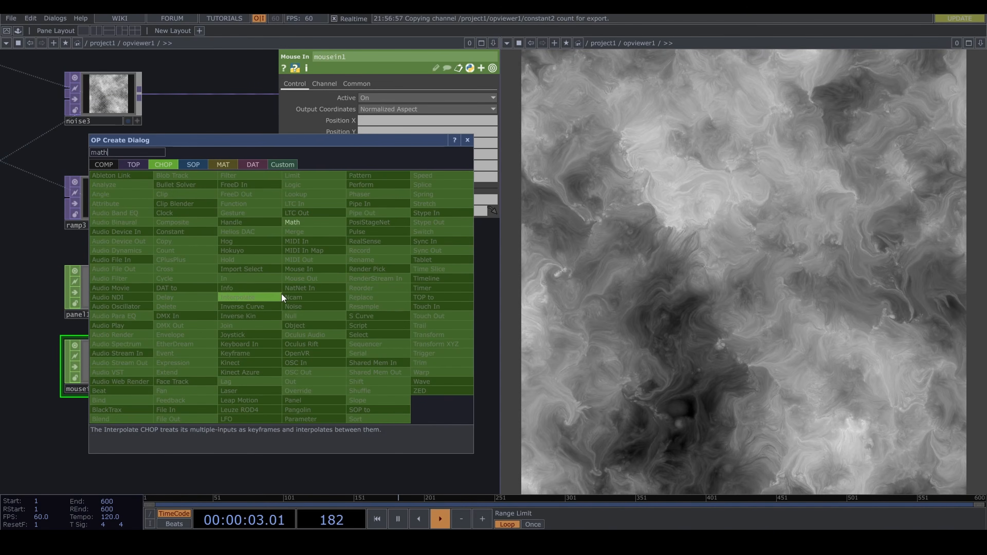
{"action": "left_click", "coordinate": [306, 224]}
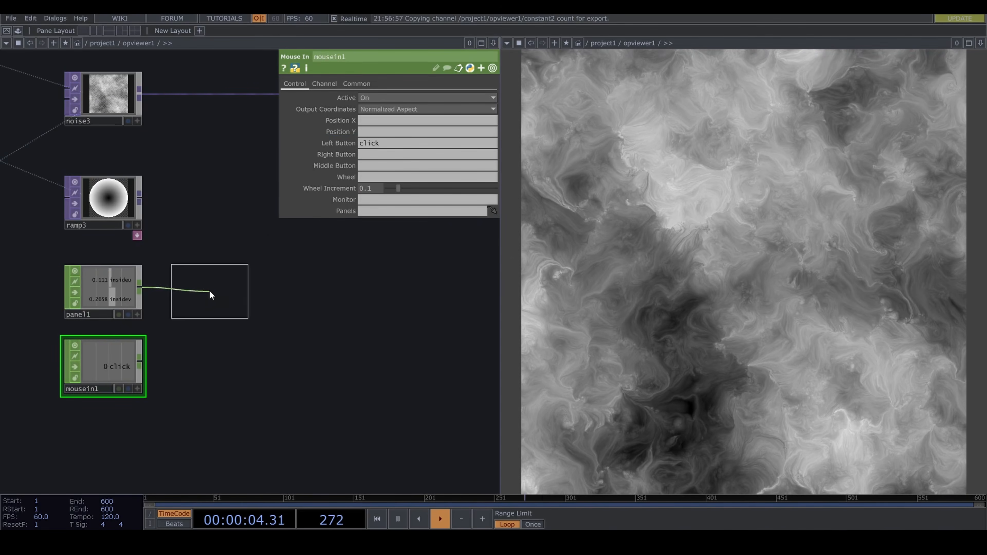
{"action": "left_click", "coordinate": [246, 283]}
{"action": "left_click", "coordinate": [337, 83]}
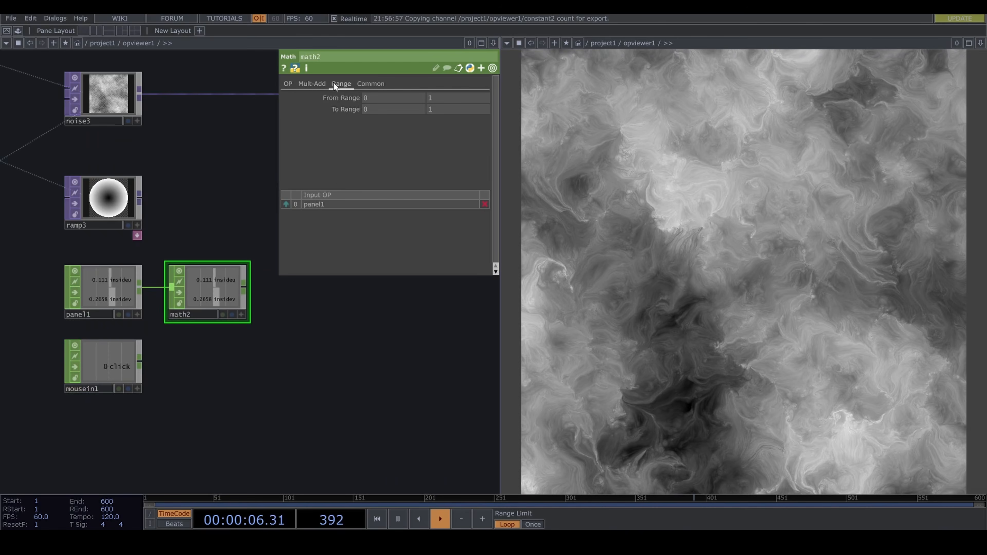
{"action": "middle_click_drag", "start_coordinate": [345, 110], "coordinate": [332, 93]}
- Attach a Null CHOP to math2's output, placed to its right
{"action": "left_click_drag", "start_coordinate": [353, 408], "coordinate": [288, 401]}
{"action": "left_click_drag", "start_coordinate": [178, 280], "coordinate": [225, 281]}
{"action": "type", "text": "nul"}
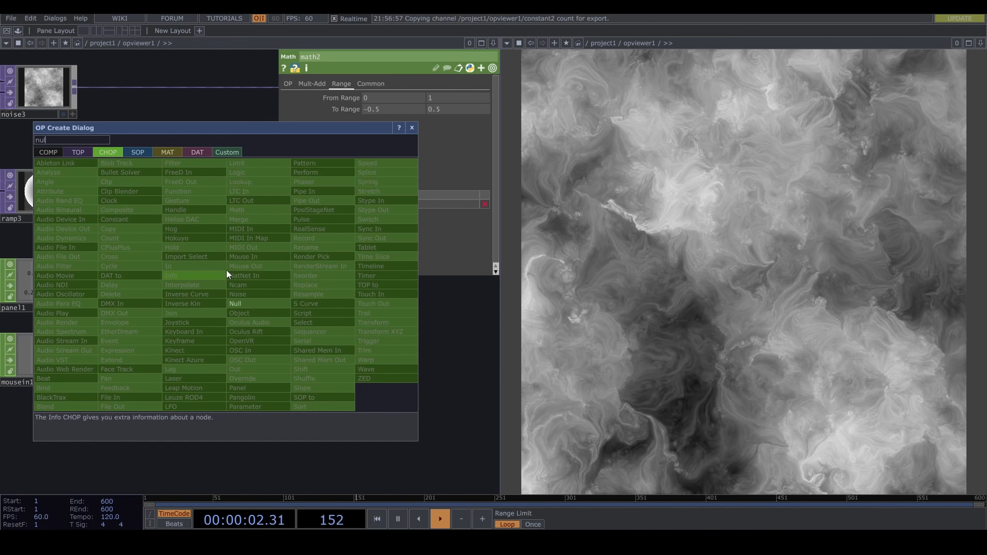
{"action": "left_click", "coordinate": [259, 303]}
{"action": "left_click", "coordinate": [246, 287]}
{"action": "key", "text": "h"}
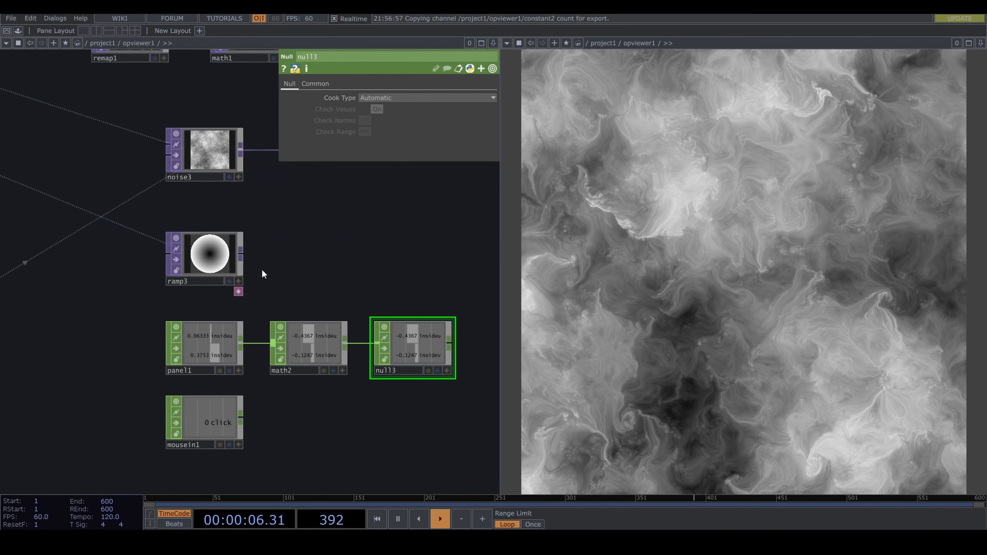
- Link ramp3's two Position values to the insideu and insidev channels of null3 by CHOP reference
{"action": "left_click", "coordinate": [197, 263]}
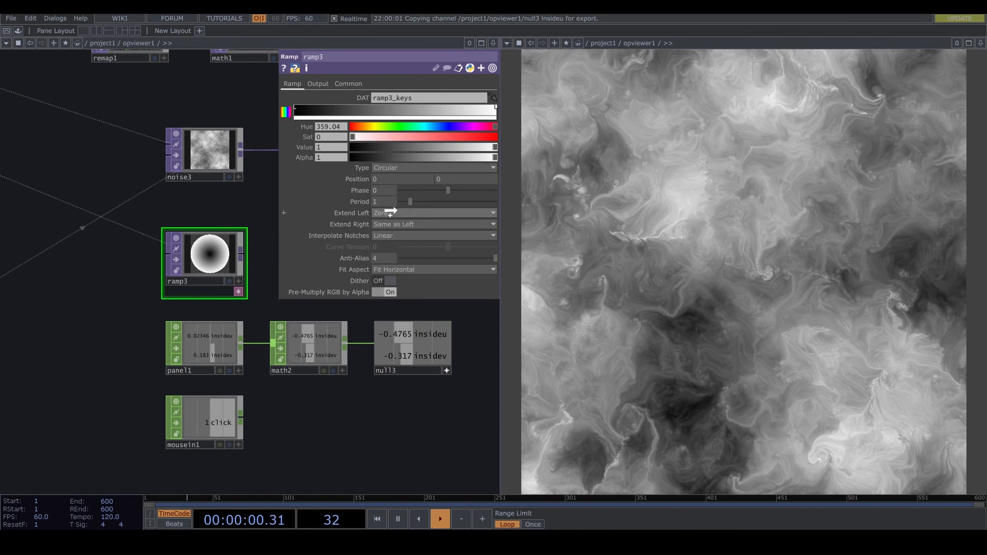
{"action": "left_click", "coordinate": [399, 174]}
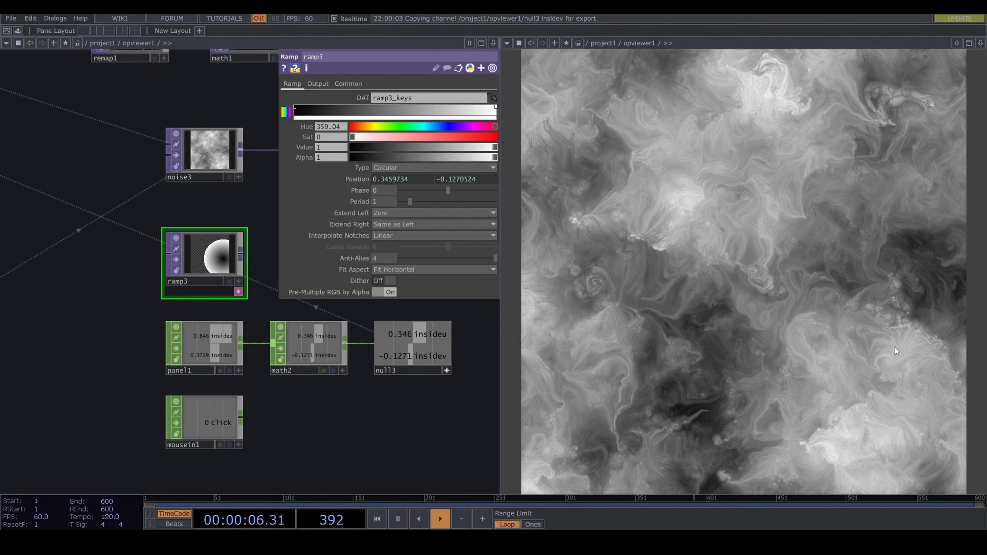
- Make ramp3's gradient fade from opaque white at the centre to white with alpha 0 about a third of the way along
{"action": "left_click_drag", "start_coordinate": [366, 433], "coordinate": [293, 435]}
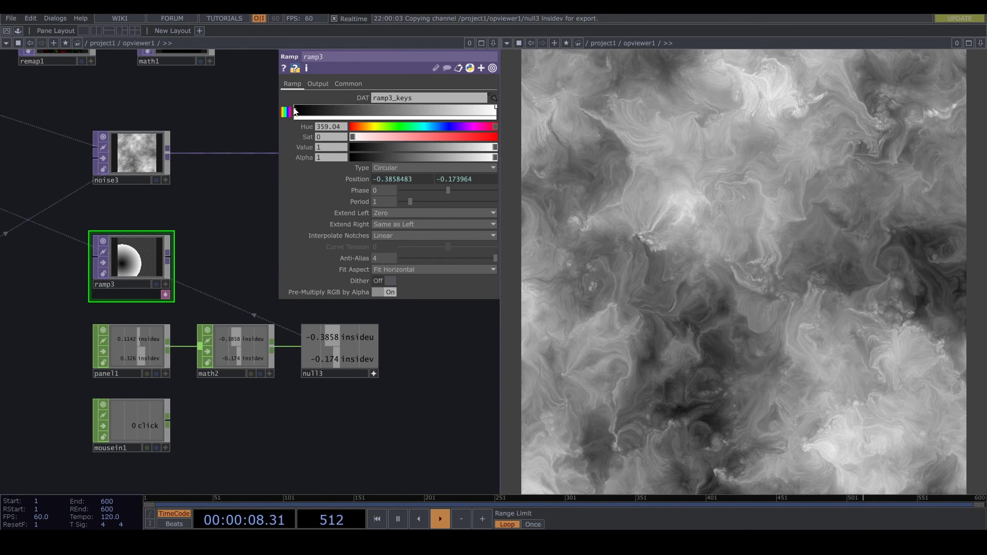
{"action": "left_click", "coordinate": [495, 111]}
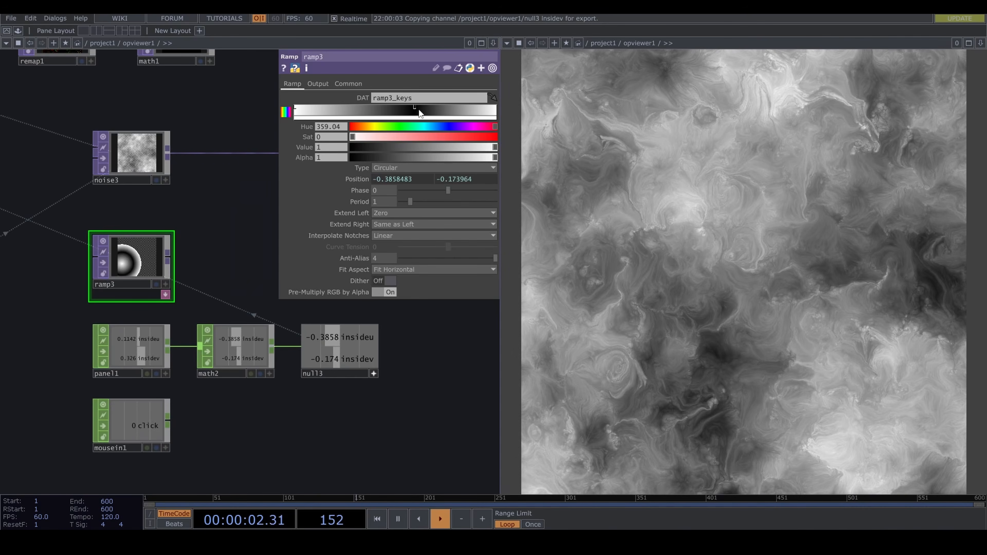
{"action": "left_click_drag", "start_coordinate": [419, 112], "coordinate": [430, 112]}
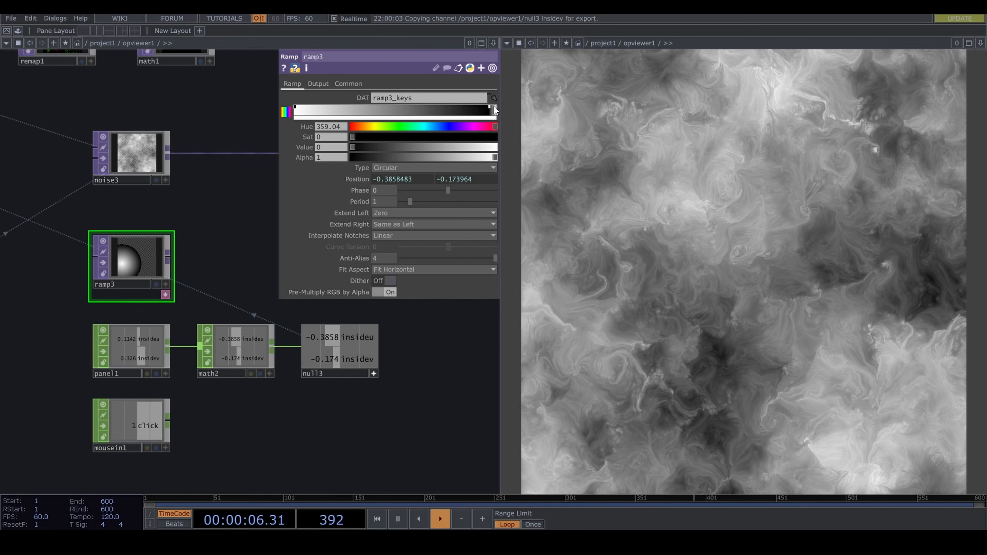
{"action": "mouse_move", "coordinate": [495, 110]}
{"action": "left_mouse_down"}
{"action": "mouse_move", "coordinate": [456, 107]}
{"action": "mouse_move", "coordinate": [495, 107]}
{"action": "mouse_move", "coordinate": [484, 115]}
{"action": "left_mouse_up"}
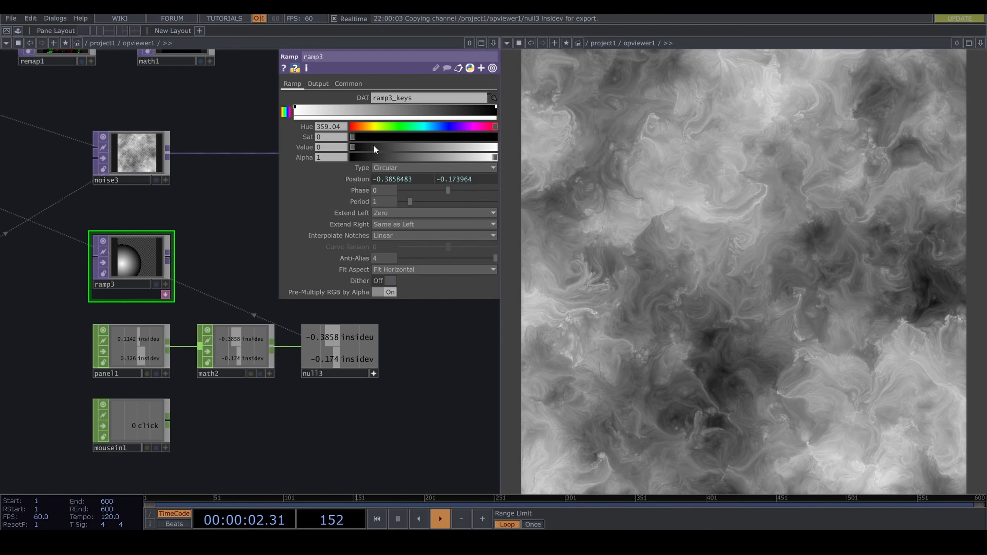
{"action": "left_click_drag", "start_coordinate": [372, 147], "coordinate": [287, 167]}
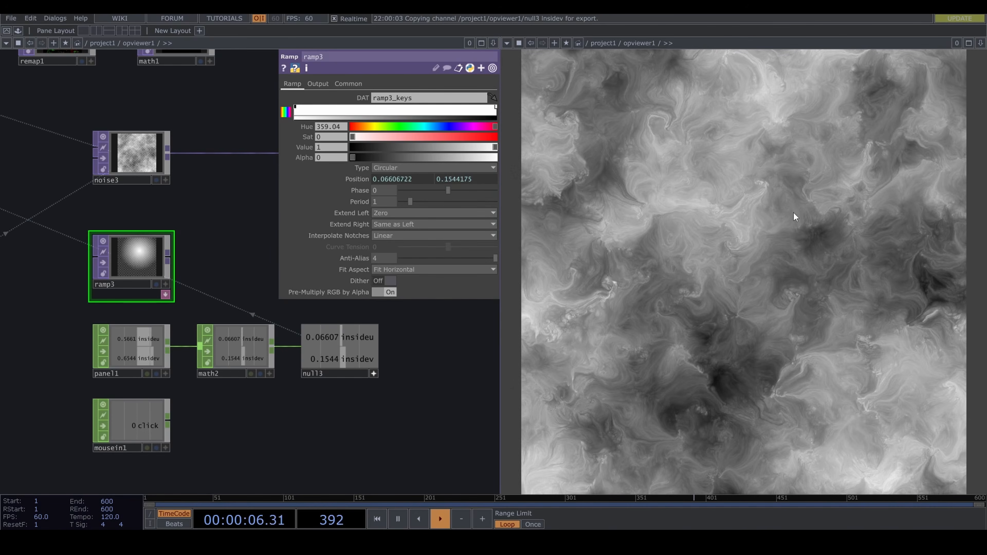
{"action": "left_click", "coordinate": [365, 109]}
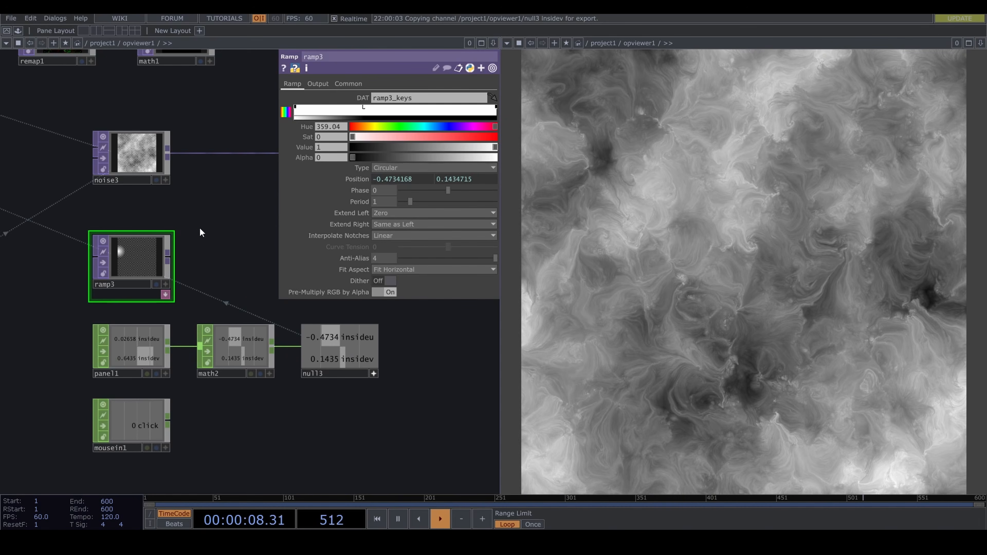
- Insert an Add TOP on the wire between noise3 and col
{"action": "left_click_drag", "start_coordinate": [173, 229], "coordinate": [95, 257]}
{"action": "right_click", "coordinate": [224, 183]}
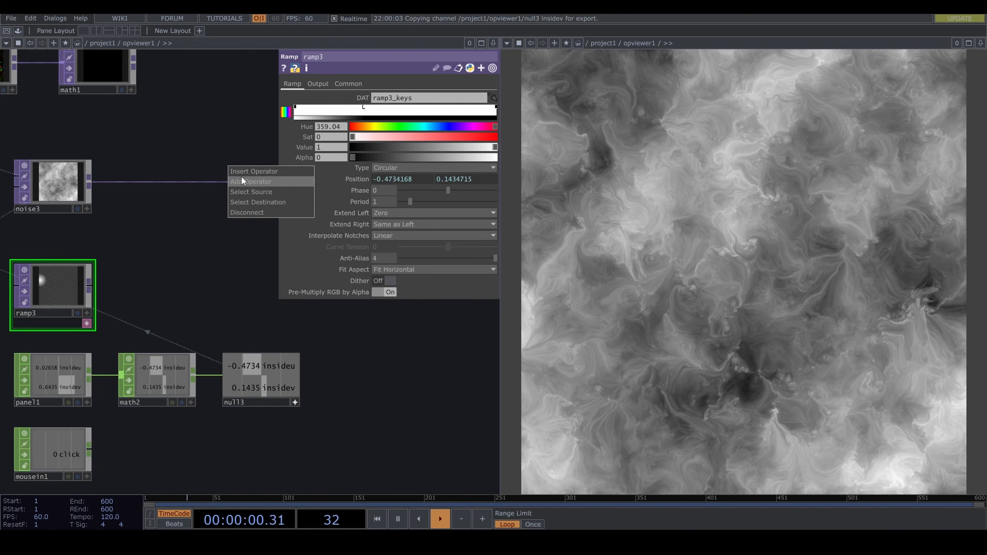
{"action": "left_click", "coordinate": [244, 170]}
{"action": "type", "text": "ad"}
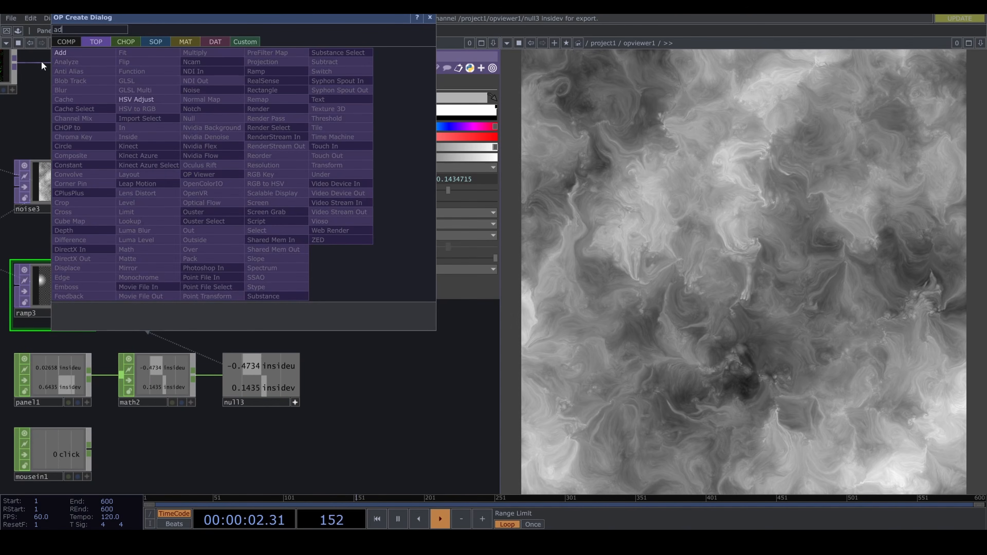
{"action": "left_click", "coordinate": [71, 52]}
{"action": "left_click", "coordinate": [242, 198]}
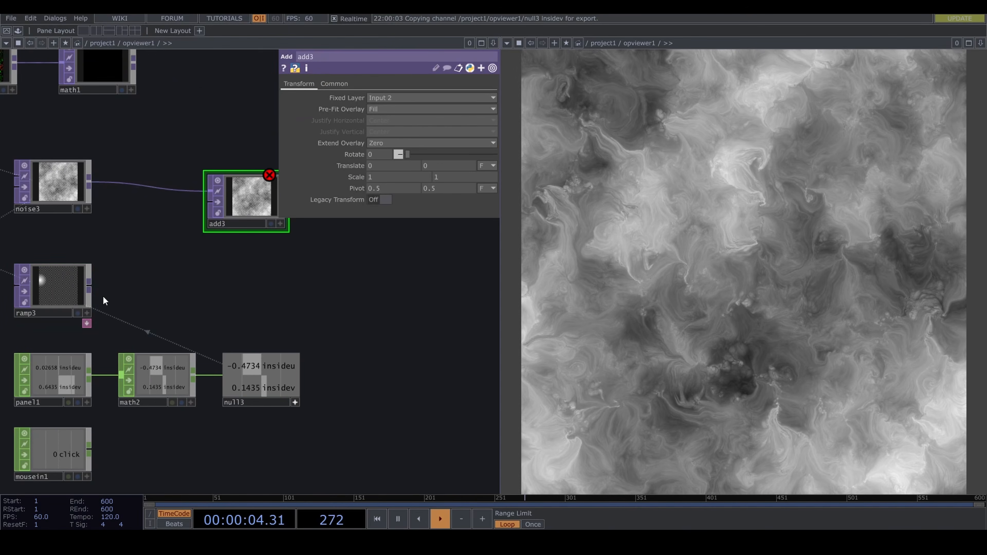
- Connect ramp3's output to the second input of add3
{"action": "left_click_drag", "start_coordinate": [92, 286], "coordinate": [208, 201]}
{"action": "left_click_drag", "start_coordinate": [291, 271], "coordinate": [222, 288]}
{"action": "left_click_drag", "start_coordinate": [178, 221], "coordinate": [237, 221]}
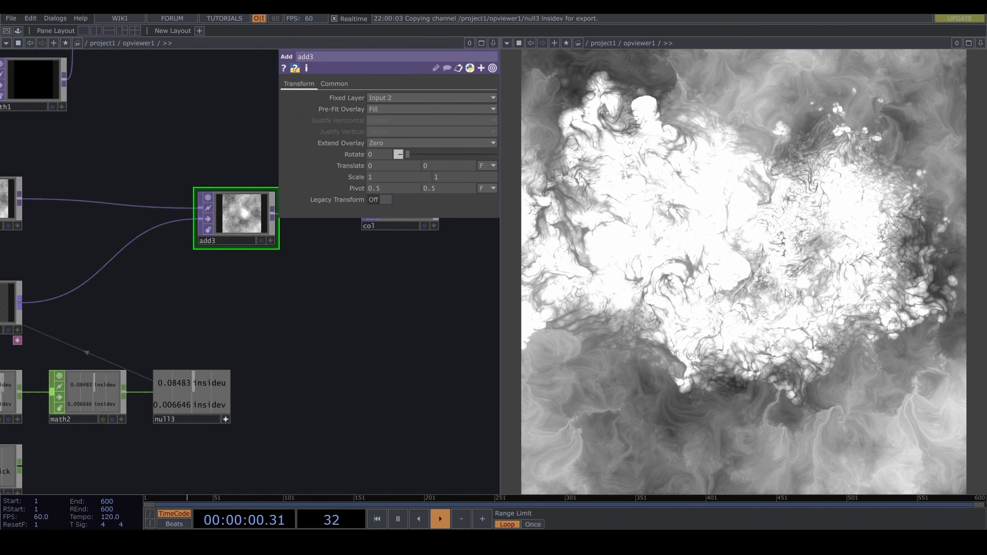
- Insert a Math TOP on the wire between ramp3 and add3
{"action": "left_click_drag", "start_coordinate": [163, 262], "coordinate": [223, 250]}
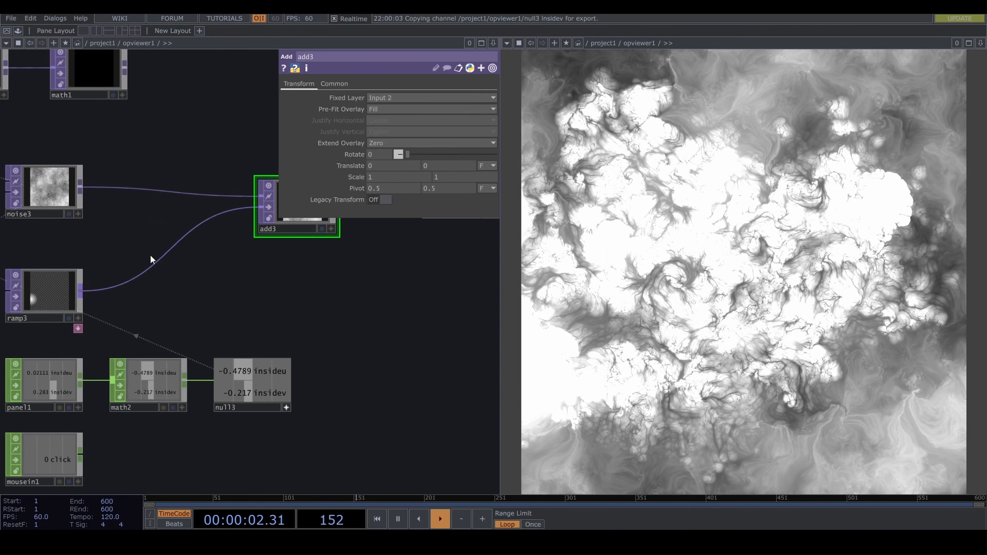
{"action": "right_click", "coordinate": [159, 259]}
{"action": "left_click", "coordinate": [196, 249]}
{"action": "type", "text": "math"}
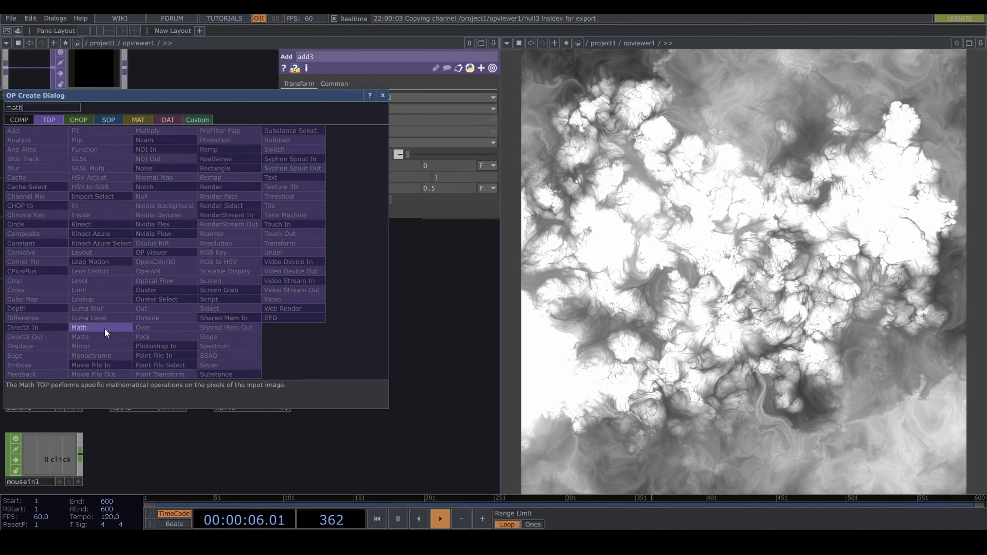
{"action": "left_click", "coordinate": [104, 328]}
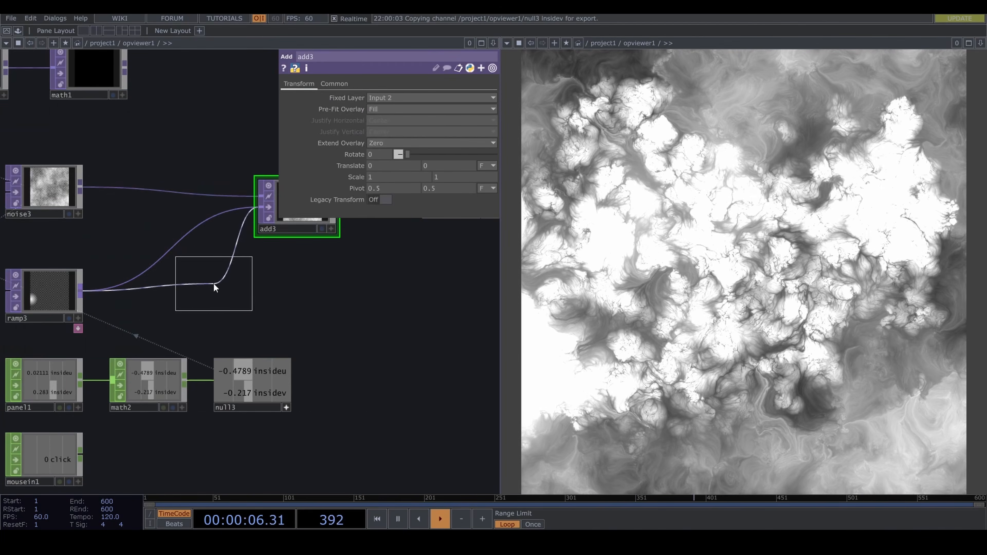
{"action": "left_click", "coordinate": [214, 285]}
- Attach a Null CHOP to mousein1's output and place it below null3
{"action": "left_click_drag", "start_coordinate": [80, 453], "coordinate": [187, 460]}
{"action": "type", "text": "nul"}
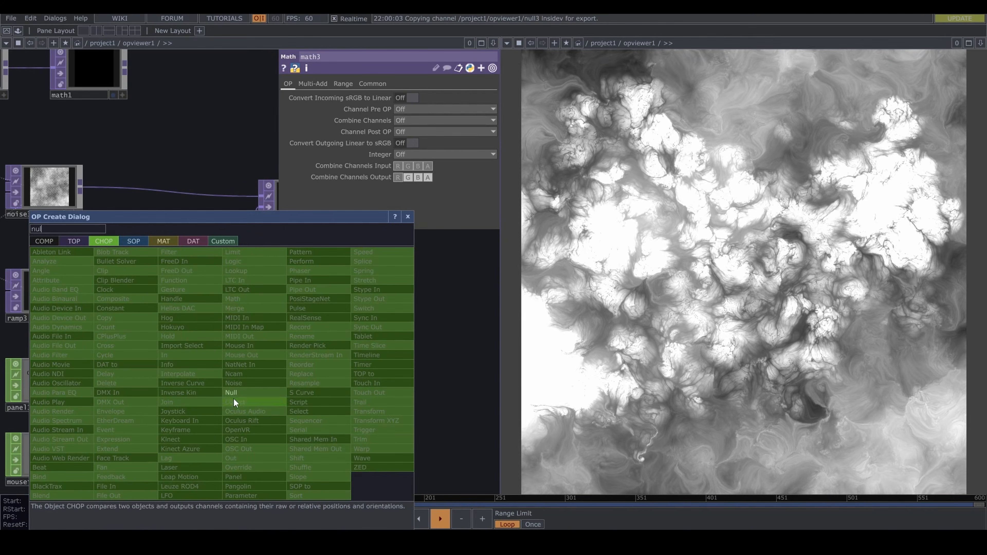
{"action": "key", "text": "Return"}
{"action": "left_click", "coordinate": [248, 451]}
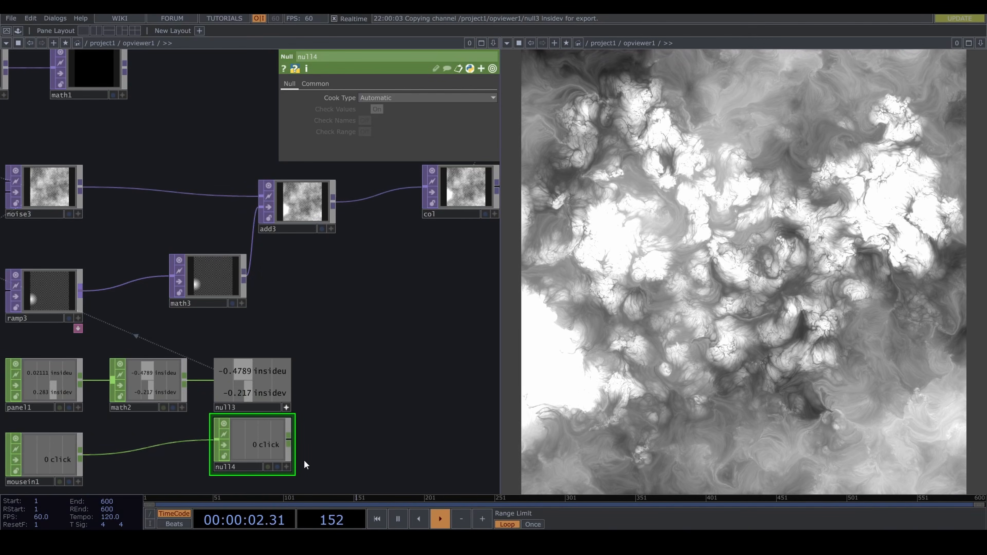
- Drive the Multiply value of math3 with null4's click channel
{"action": "left_click", "coordinate": [218, 277]}
{"action": "left_click", "coordinate": [287, 467]}
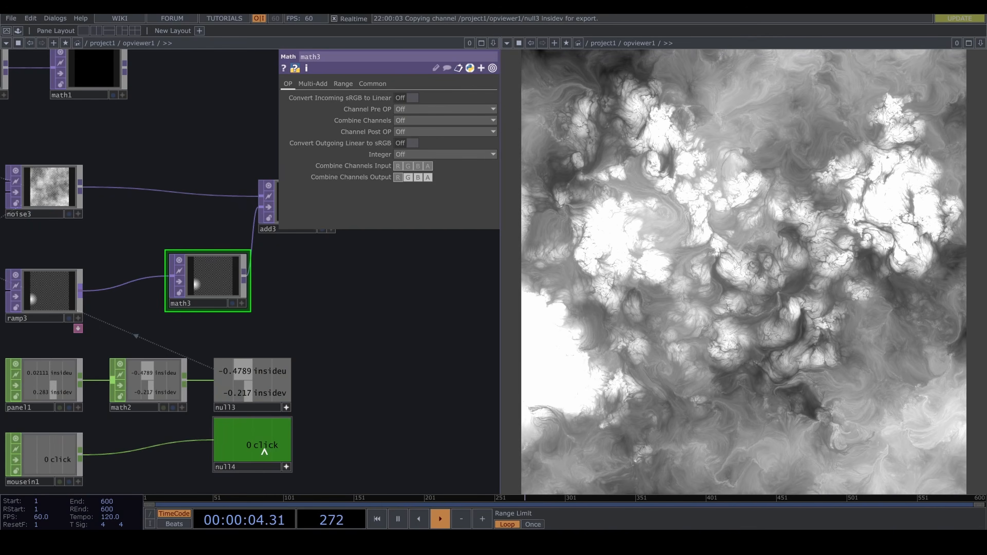
{"action": "left_click_drag", "start_coordinate": [264, 451], "coordinate": [334, 101]}
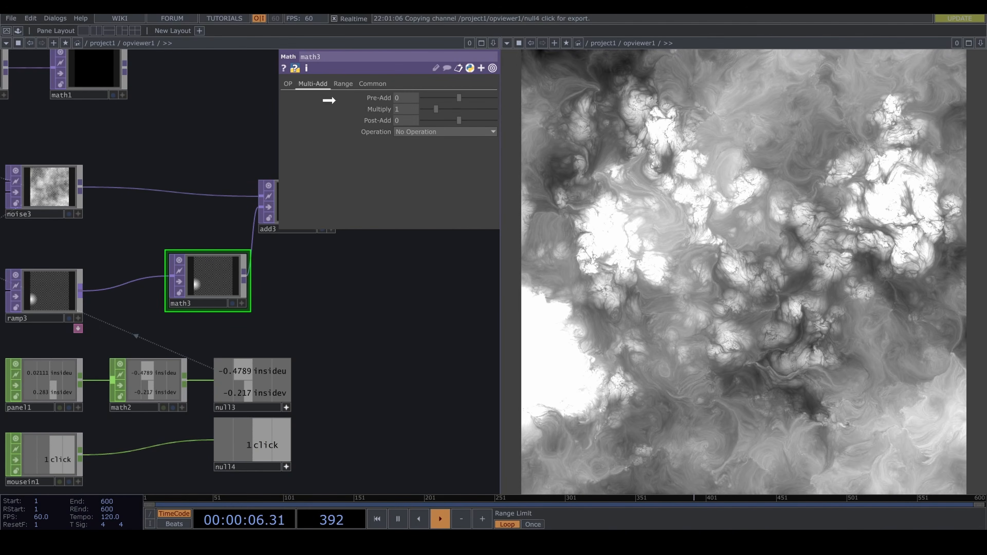
{"action": "left_click_drag", "start_coordinate": [410, 113], "coordinate": [411, 112]}
{"action": "left_click", "coordinate": [419, 109]}
{"action": "left_click_drag", "start_coordinate": [379, 411], "coordinate": [430, 364]}
{"action": "left_click_drag", "start_coordinate": [293, 420], "coordinate": [294, 434]}
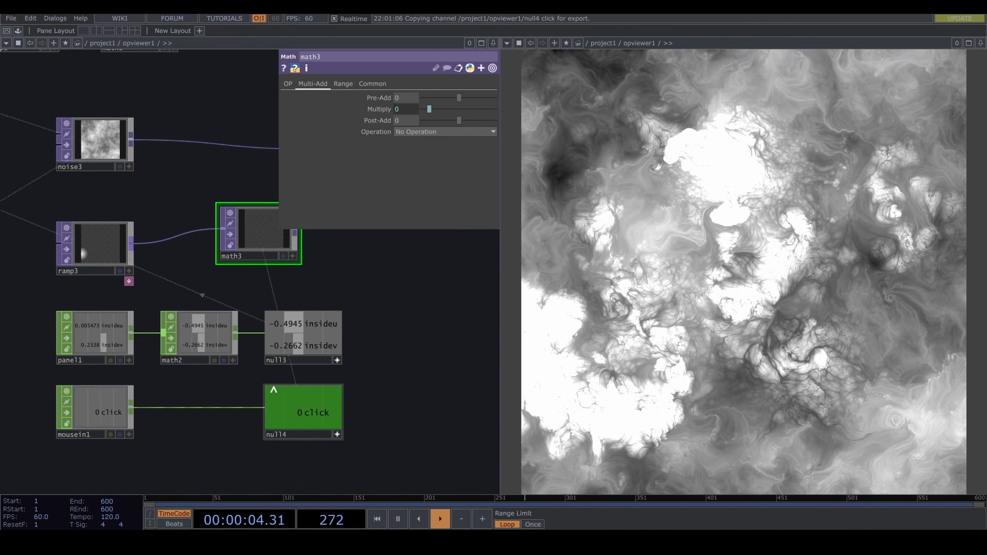
- Add a yellow-orange key with hue 41 and saturation 0.579 to ramp3's gradient and move it closer to the start
{"action": "left_click", "coordinate": [114, 243]}
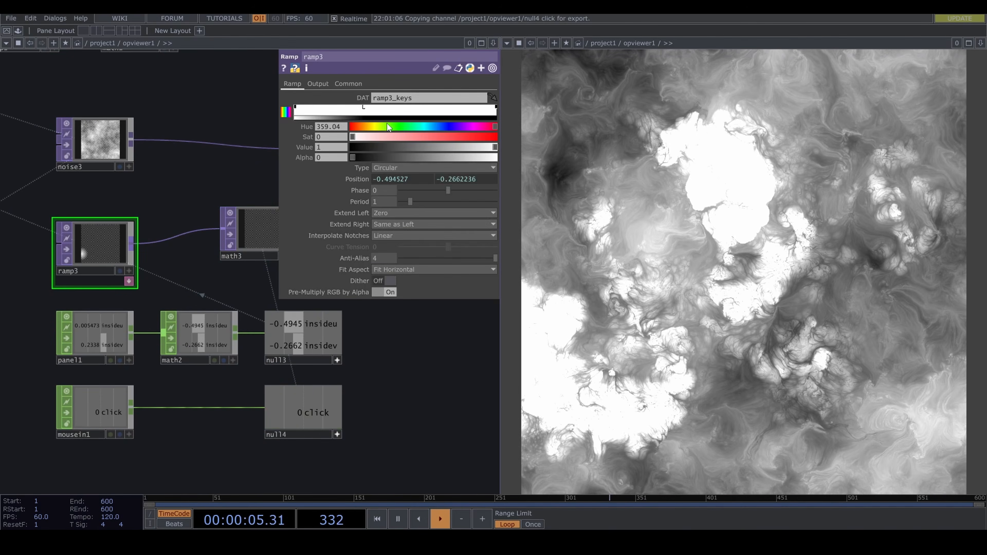
{"action": "left_click", "coordinate": [308, 109]}
{"action": "left_click", "coordinate": [370, 127]}
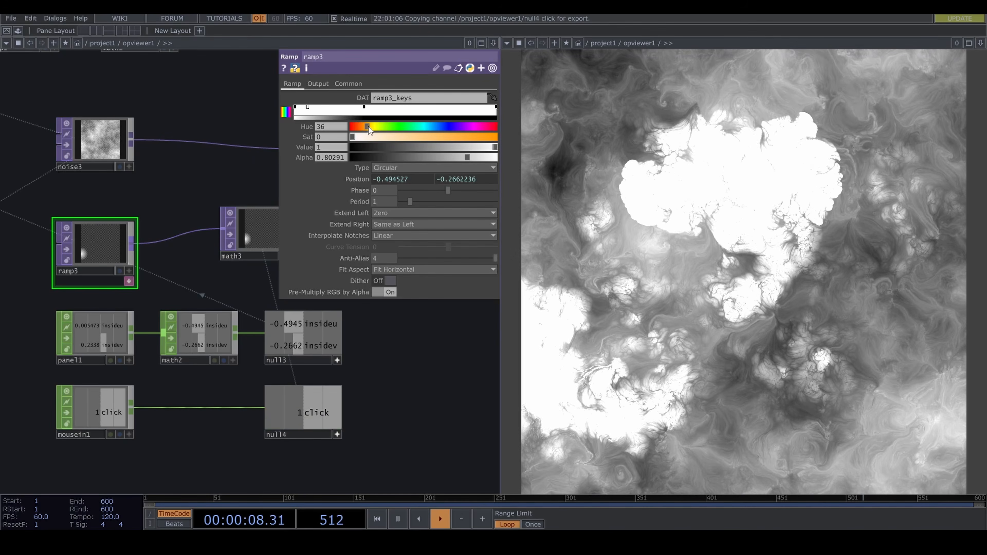
{"action": "left_click_drag", "start_coordinate": [367, 139], "coordinate": [436, 136]}
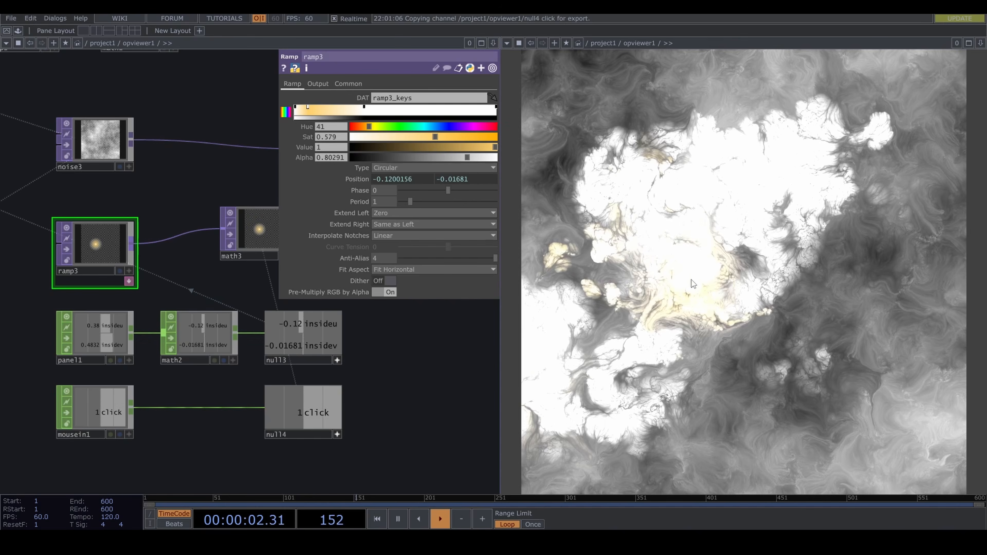
{"action": "left_click", "coordinate": [844, 308]}
{"action": "left_click_drag", "start_coordinate": [307, 105], "coordinate": [302, 107]}
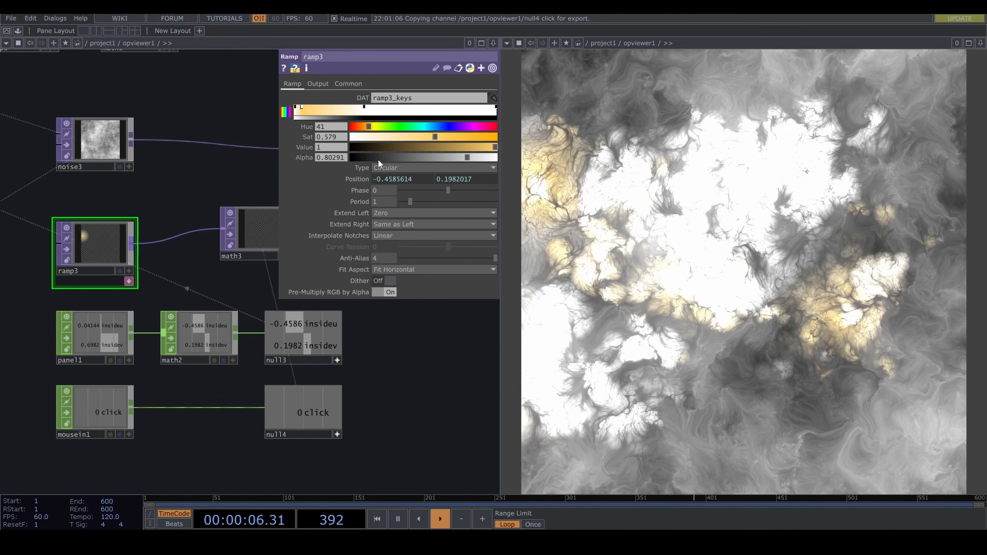
- Restart the simulation and test the mouse-driven ramp with clicks at several places in the output
{"action": "left_click", "coordinate": [788, 372]}
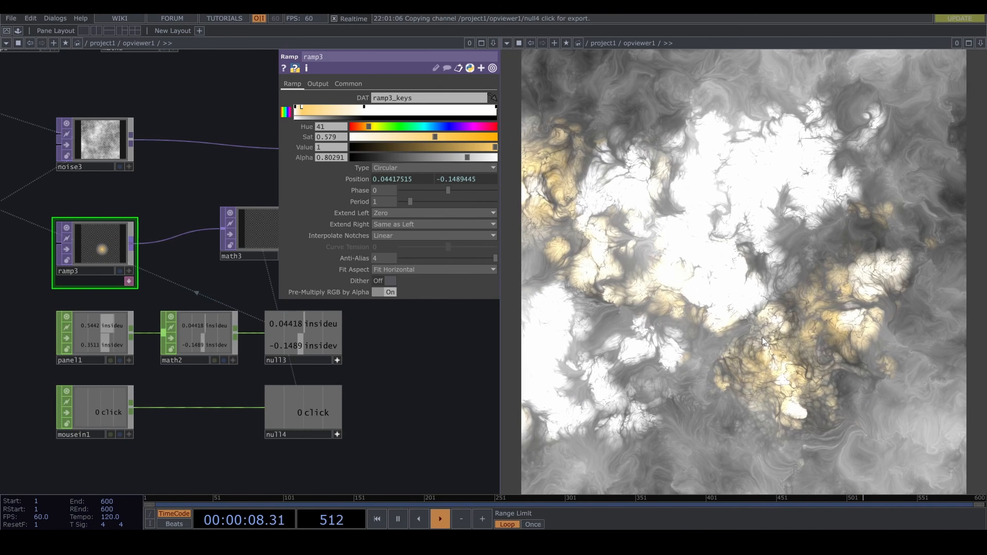
{"action": "key", "text": "1"}
{"action": "left_click", "coordinate": [826, 268]}
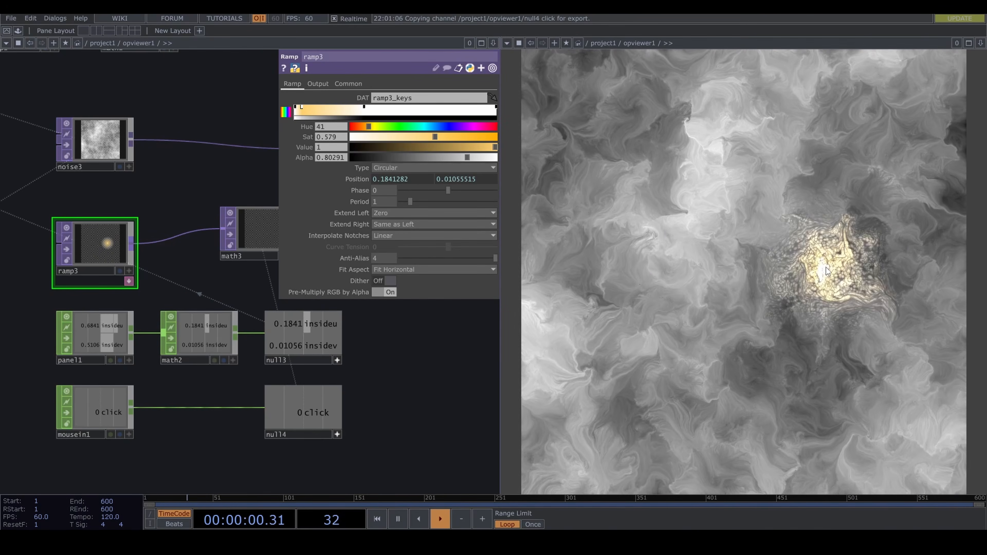
{"action": "left_click", "coordinate": [764, 358]}
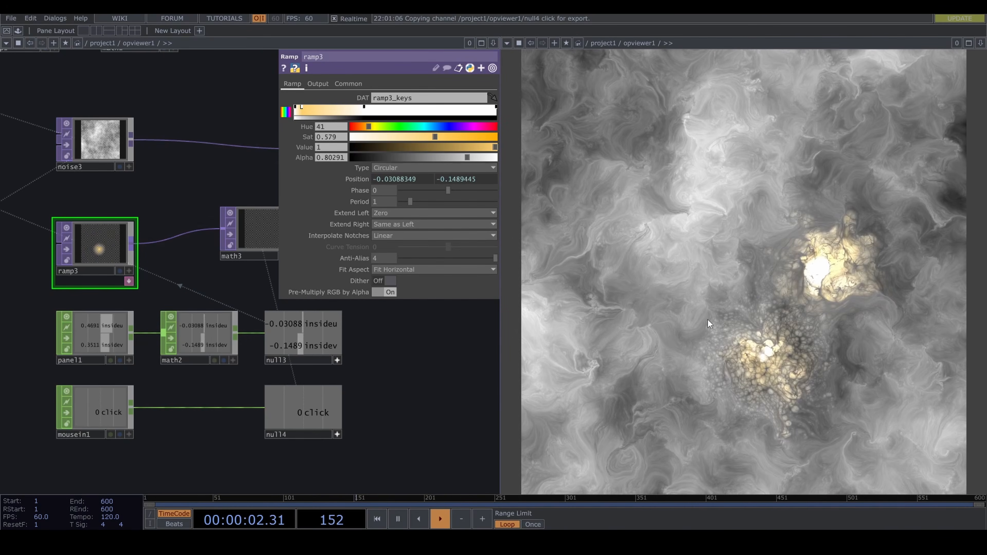
{"action": "left_click", "coordinate": [664, 293]}
{"action": "left_click", "coordinate": [631, 138]}
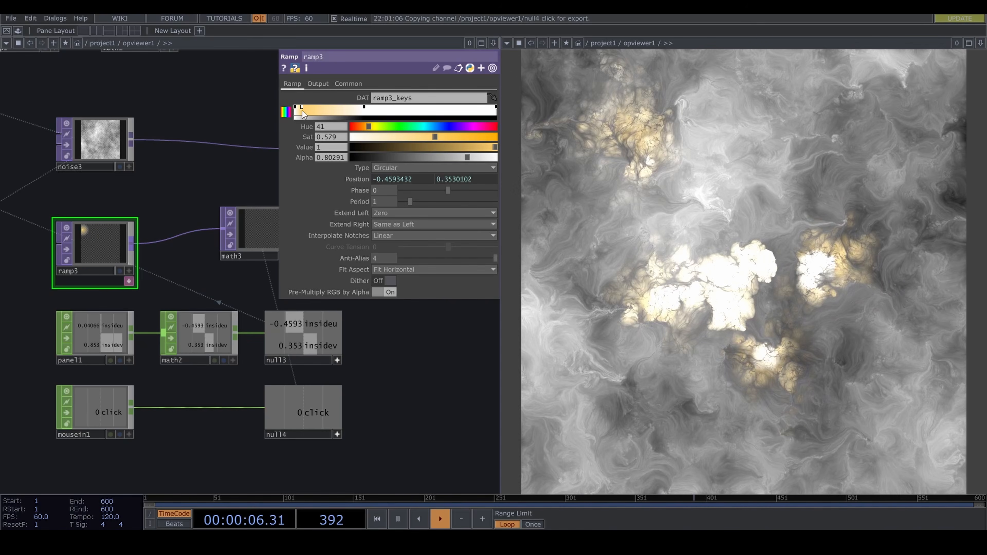
- Raise the saturation of ramp3's yellow-orange key to 0.698 and keep its value at 1, checking it in the output
{"action": "left_click", "coordinate": [453, 136]}
{"action": "left_click", "coordinate": [451, 147]}
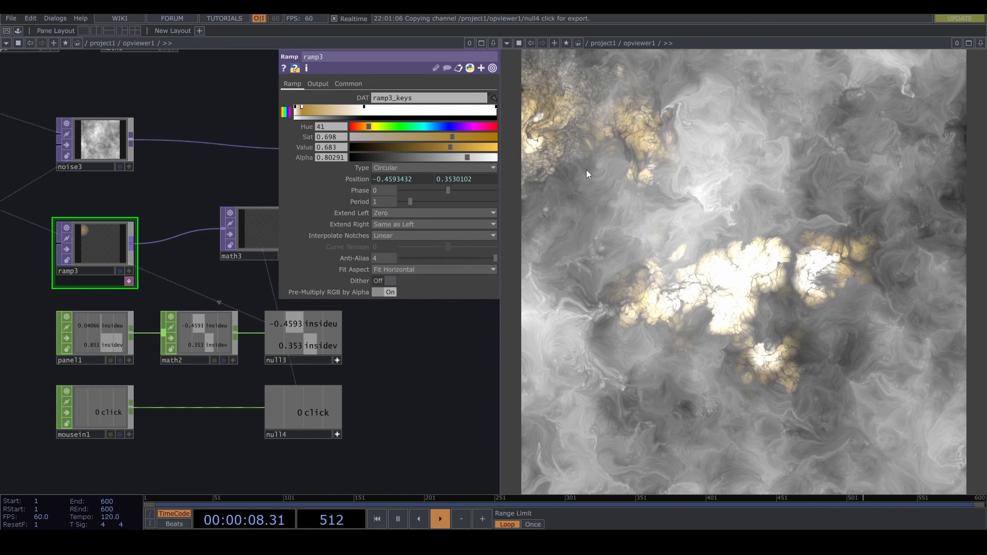
{"action": "left_click", "coordinate": [656, 197]}
{"action": "left_click", "coordinate": [496, 147]}
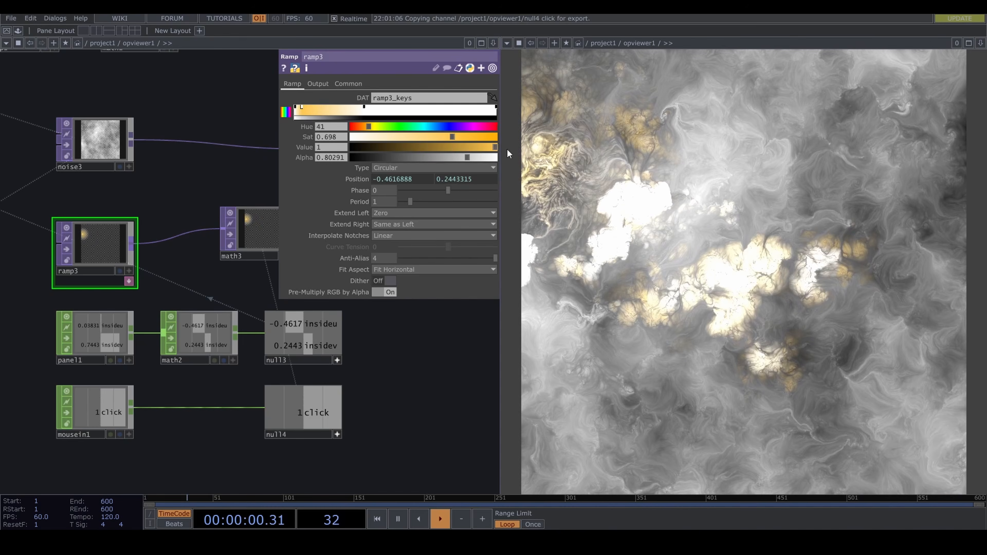
- Set the value of ramp3's first key to 1.2 and move the transparent key closer to the gradient's start
{"action": "left_click", "coordinate": [295, 106]}
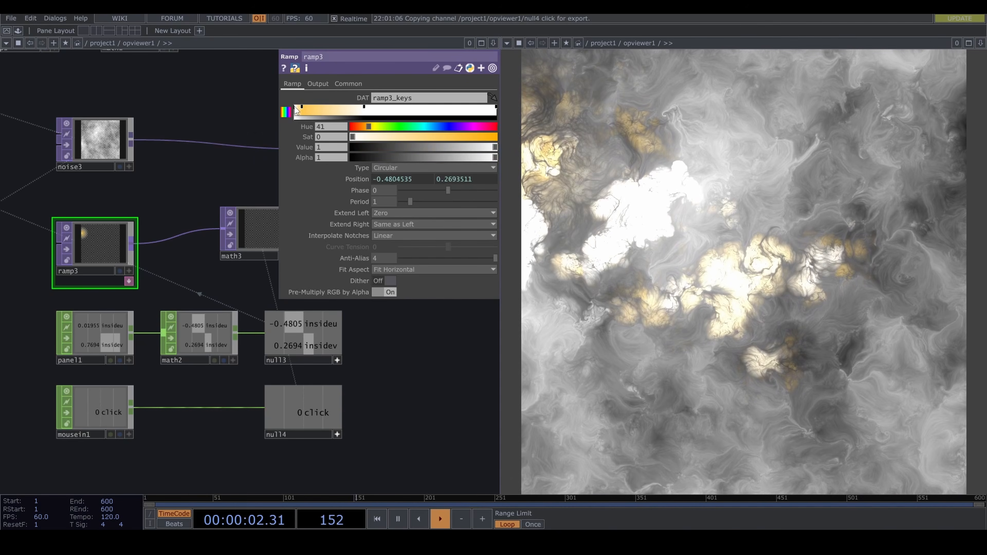
{"action": "middle_click", "coordinate": [323, 147]}
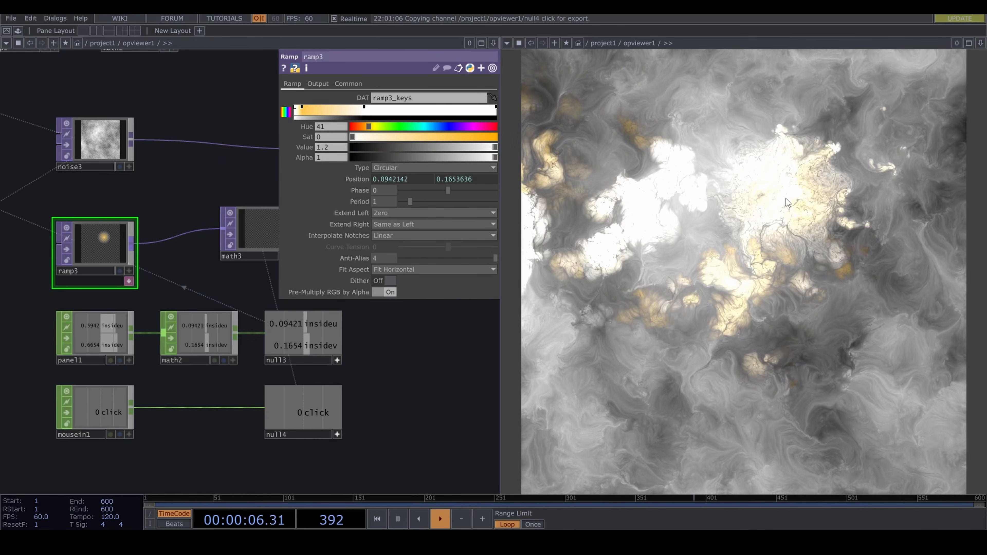
{"action": "left_click_drag", "start_coordinate": [363, 108], "coordinate": [339, 109]}
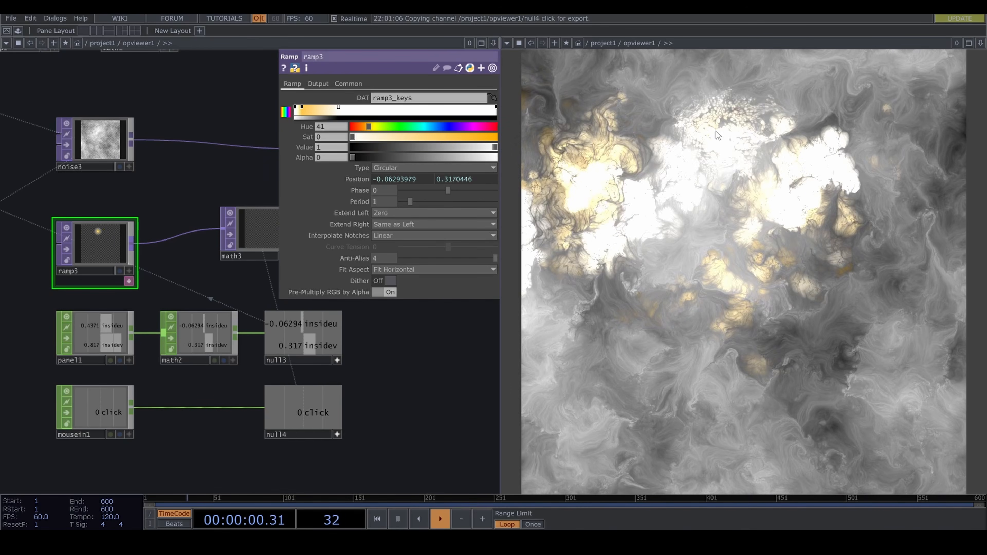
- Try out the adjusted ramp3 gradient with clicks in the output, resetting the simulation in between
{"action": "left_click", "coordinate": [718, 350]}
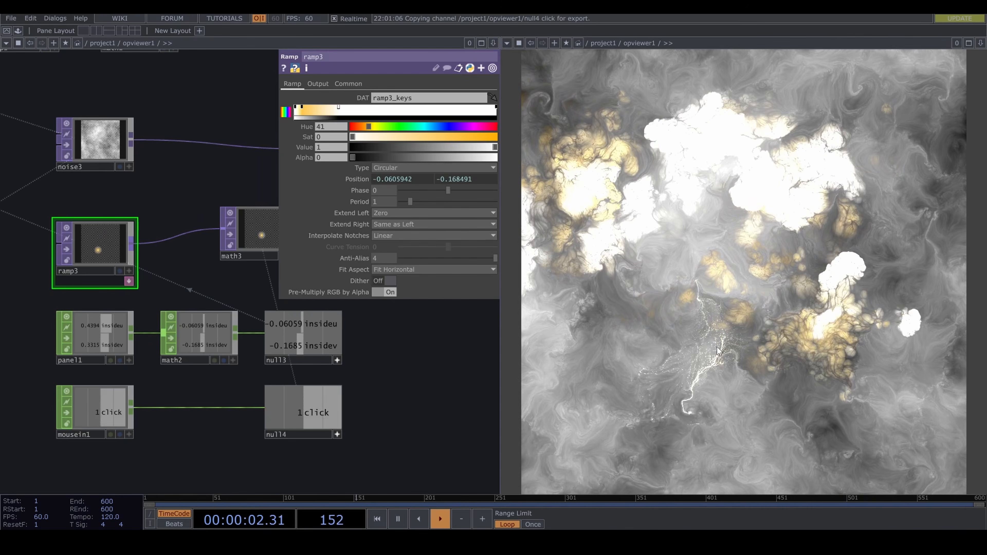
{"action": "left_click", "coordinate": [636, 346]}
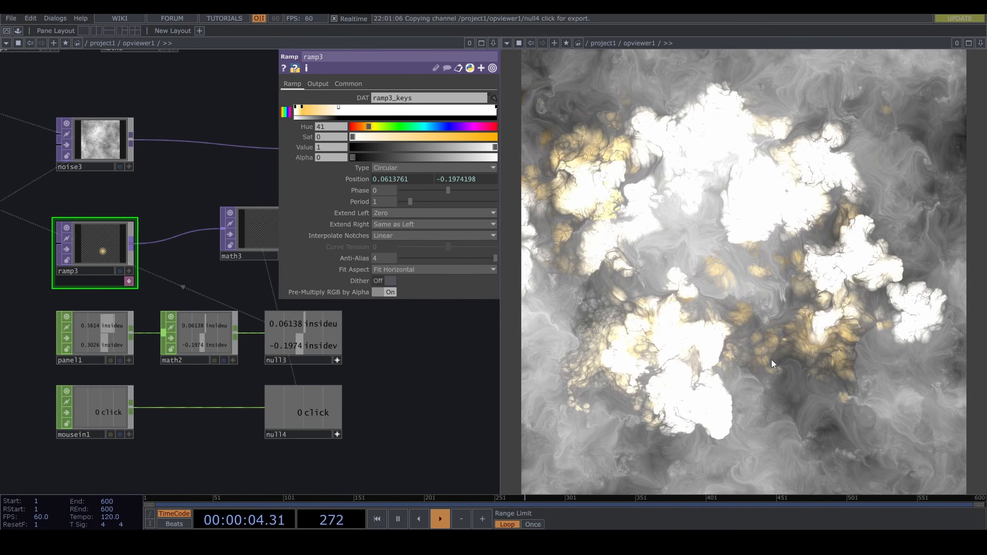
{"action": "key", "text": "1"}
{"action": "left_click", "coordinate": [813, 363]}
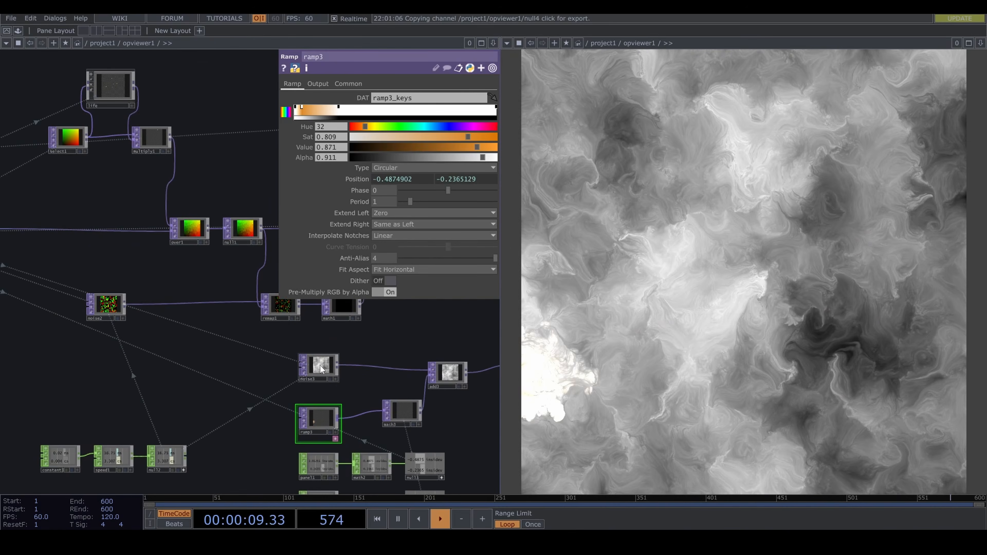
- Move noise3 away from add3 and insert a Ramp TOP on the wire between them
{"action": "left_click_drag", "start_coordinate": [309, 361], "coordinate": [218, 368]}
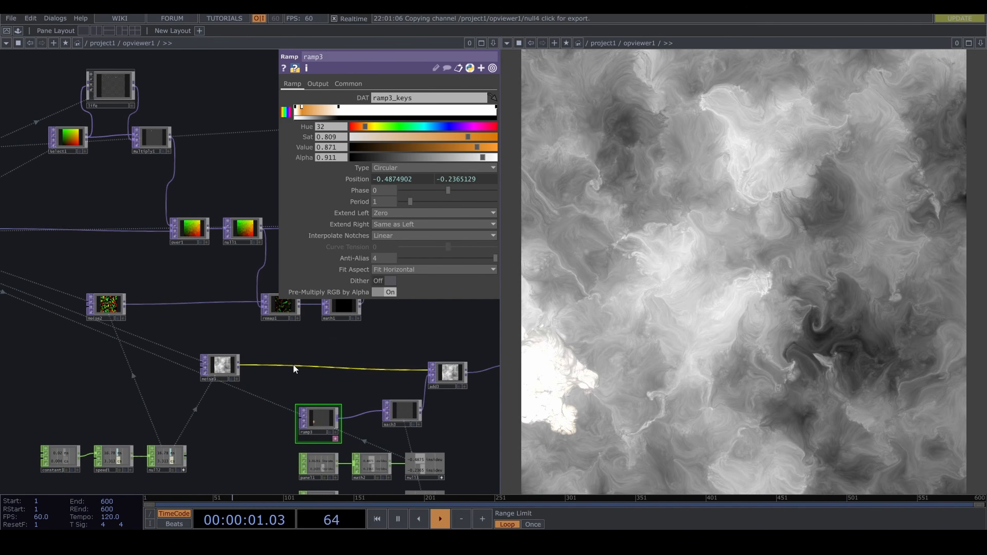
{"action": "right_click", "coordinate": [294, 366]}
{"action": "left_click", "coordinate": [314, 355]}
{"action": "type", "text": "ram"}
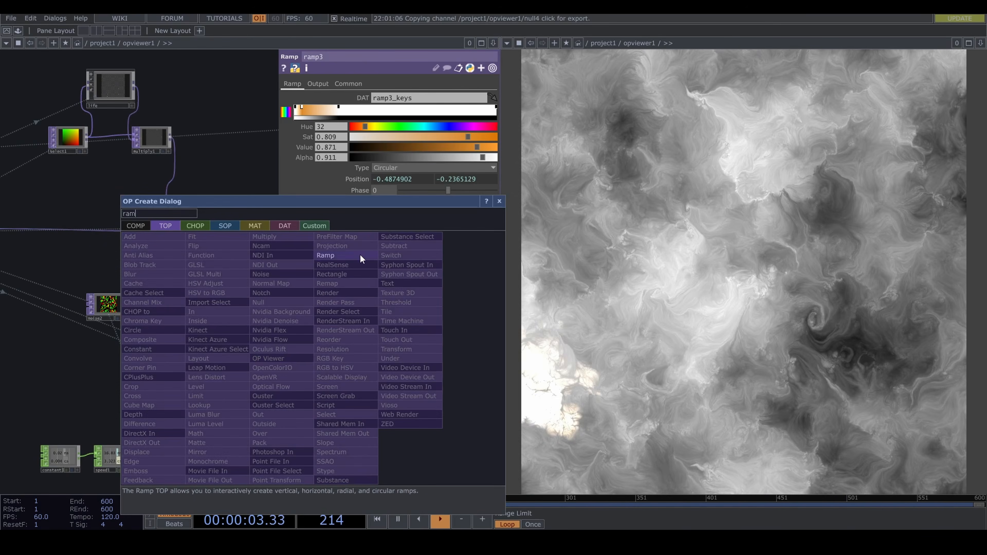
{"action": "left_click", "coordinate": [354, 255]}
{"action": "left_click", "coordinate": [284, 363]}
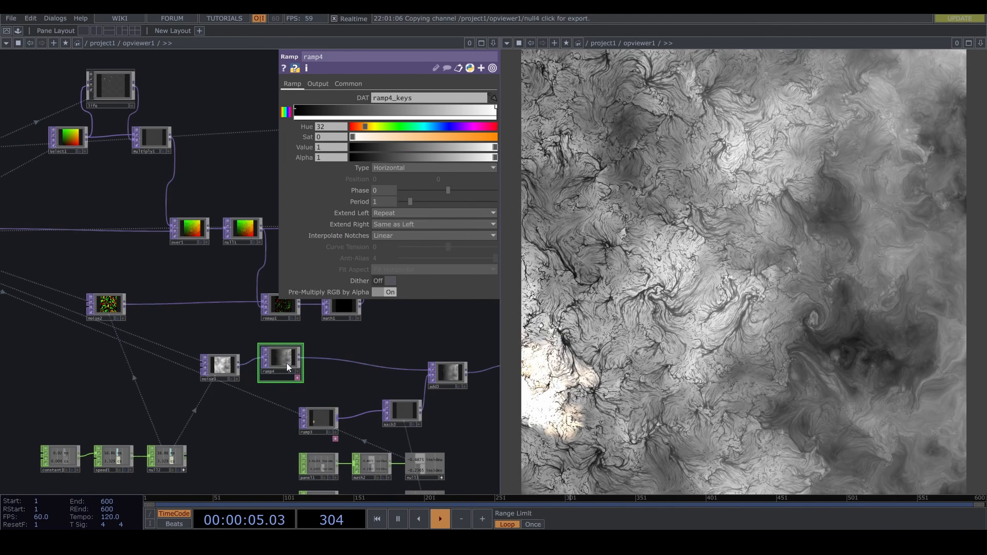
- Set ramp4's type to Circular and Extend Left to Hold
{"action": "left_click", "coordinate": [409, 167]}
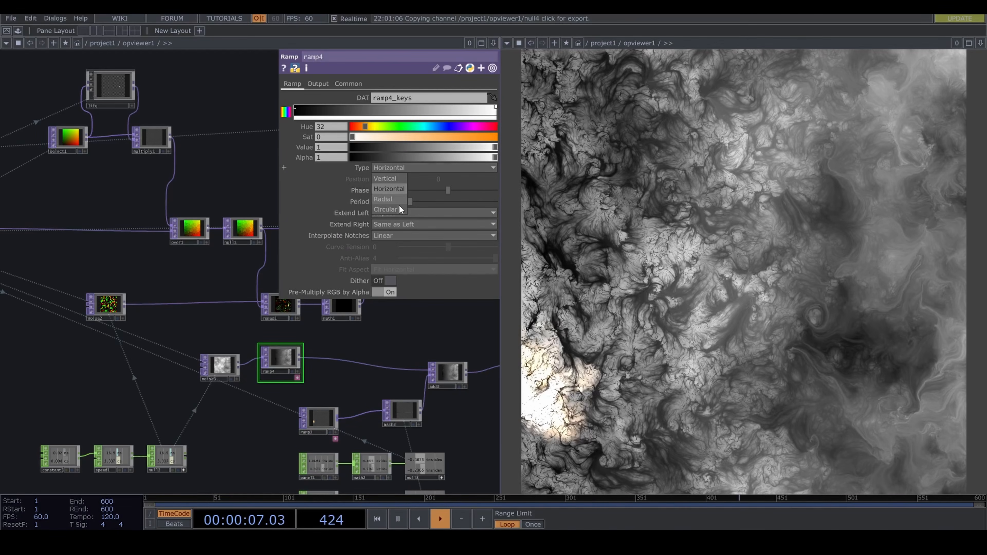
{"action": "left_click", "coordinate": [399, 208]}
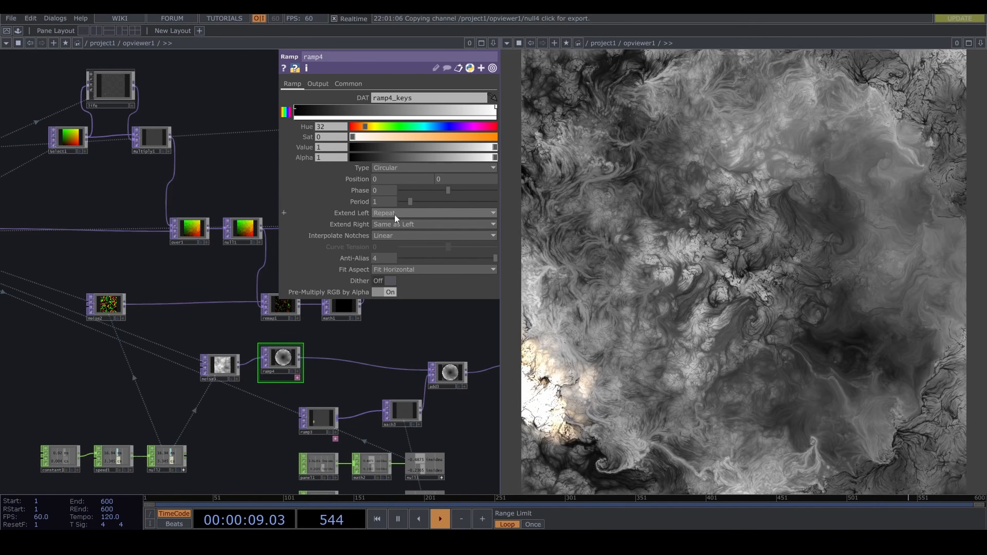
{"action": "left_click", "coordinate": [400, 223]}
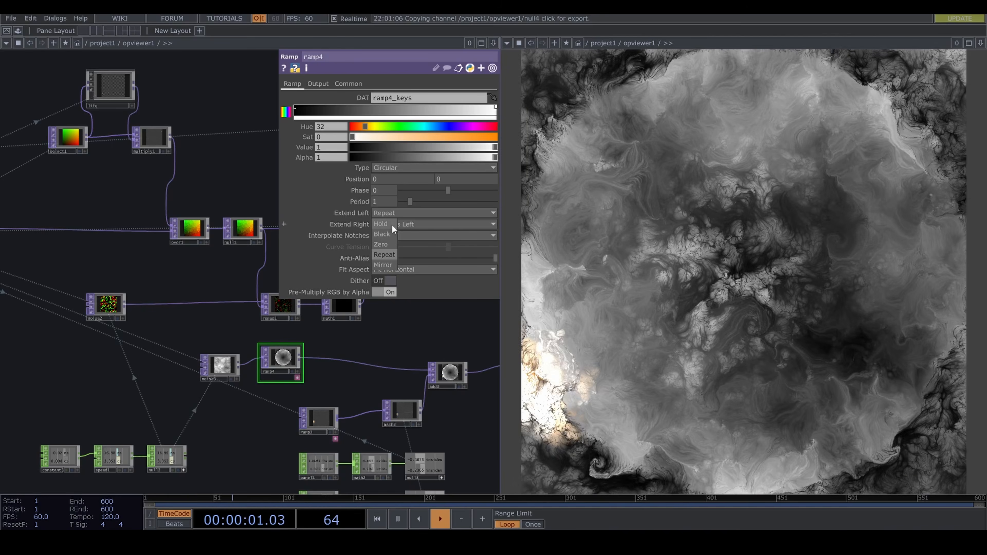
{"action": "left_click", "coordinate": [392, 224]}
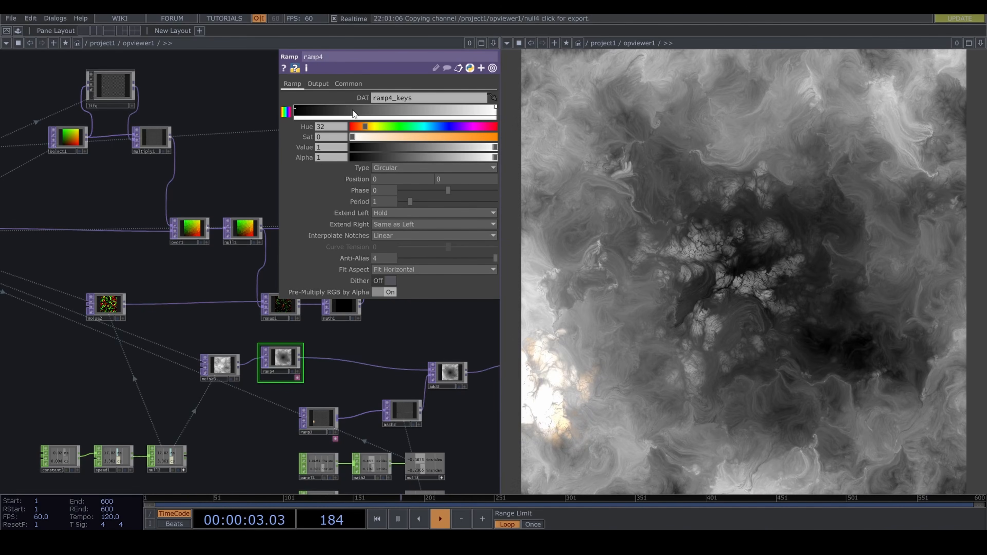
- Add two dark keys in the first half of ramp4's gradient with values 0.108 and 0.133
{"action": "left_click", "coordinate": [332, 106]}
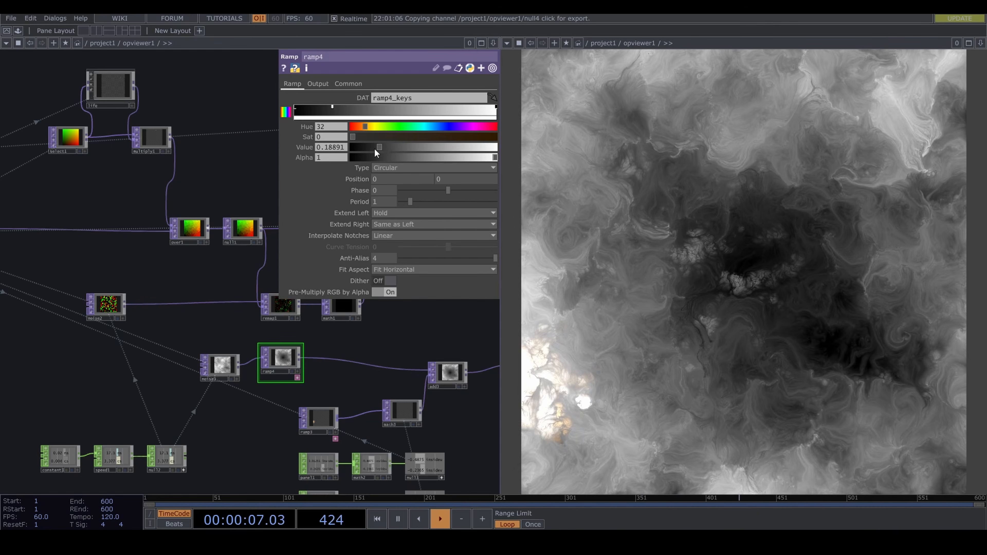
{"action": "left_click", "coordinate": [367, 147]}
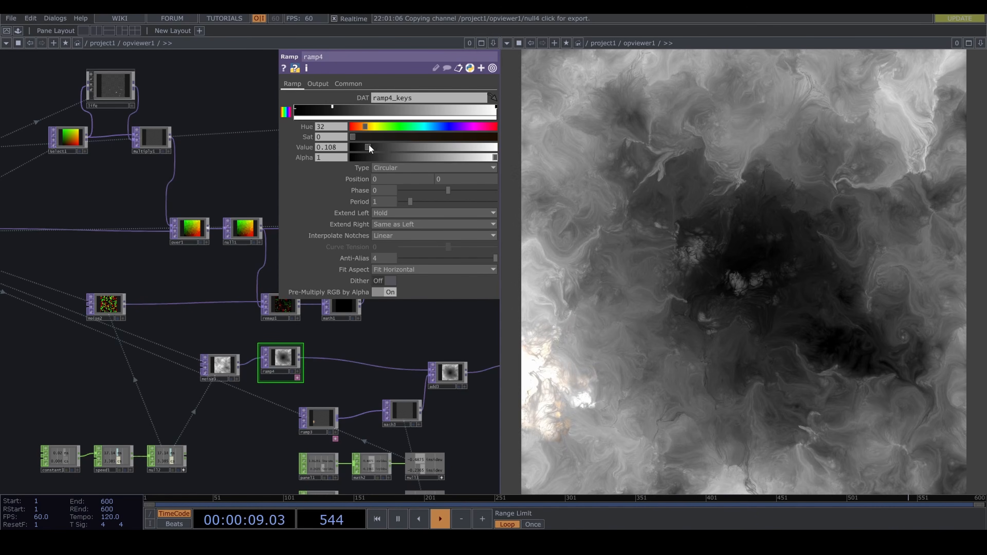
{"action": "left_click", "coordinate": [363, 107]}
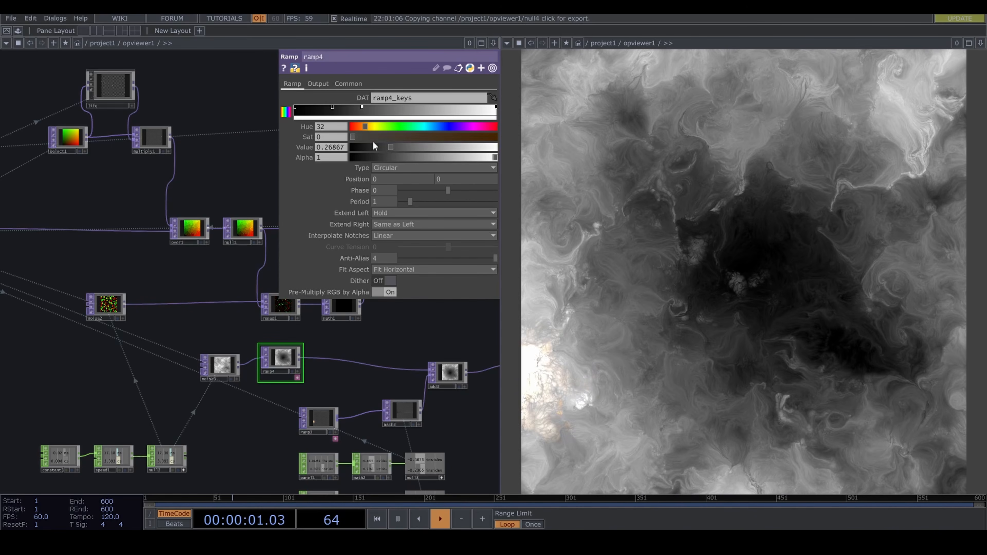
{"action": "left_click", "coordinate": [371, 147]}
- Add a white key with value 1 past the middle of ramp4's gradient and shift it slightly outward
{"action": "left_click", "coordinate": [409, 108]}
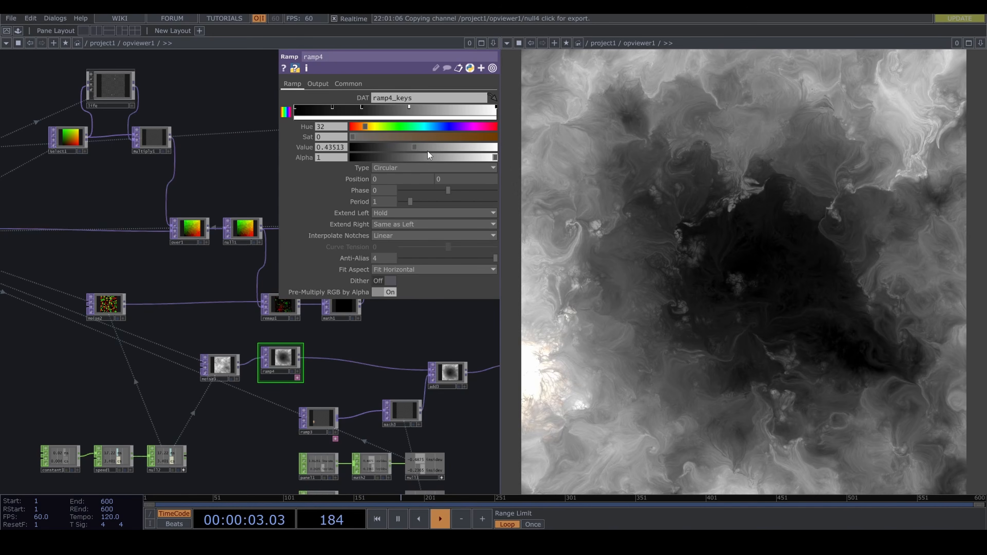
{"action": "left_click_drag", "start_coordinate": [414, 147], "coordinate": [510, 145]}
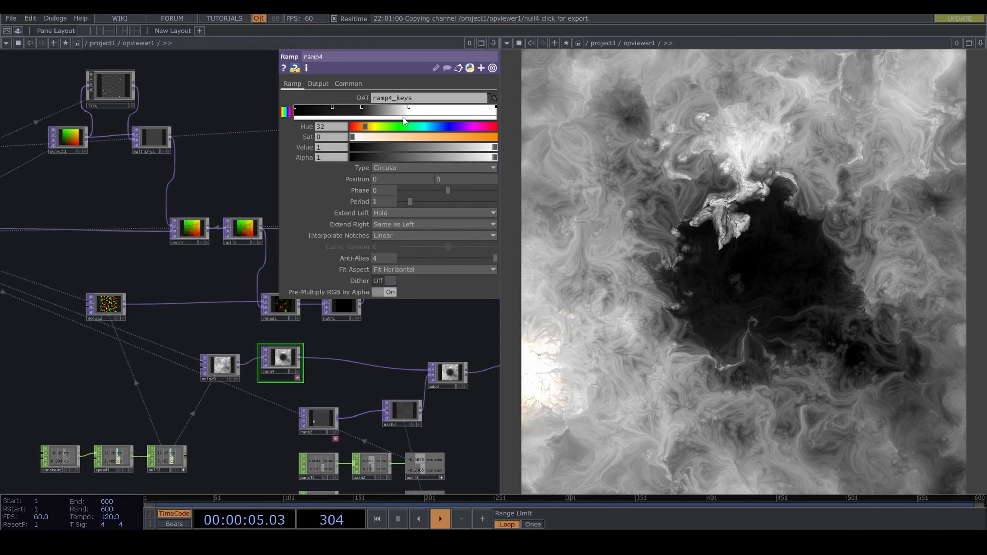
{"action": "left_click_drag", "start_coordinate": [412, 109], "coordinate": [435, 115]}
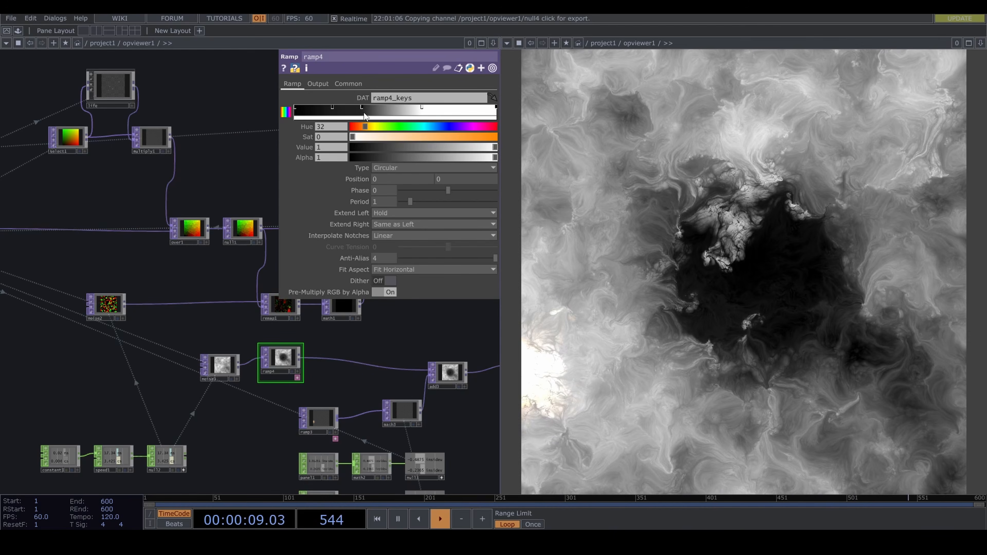
- Shift ramp4's second dark key slightly inward and add a key with value 0.155 between it and the white key
{"action": "left_click_drag", "start_coordinate": [361, 108], "coordinate": [353, 110]}
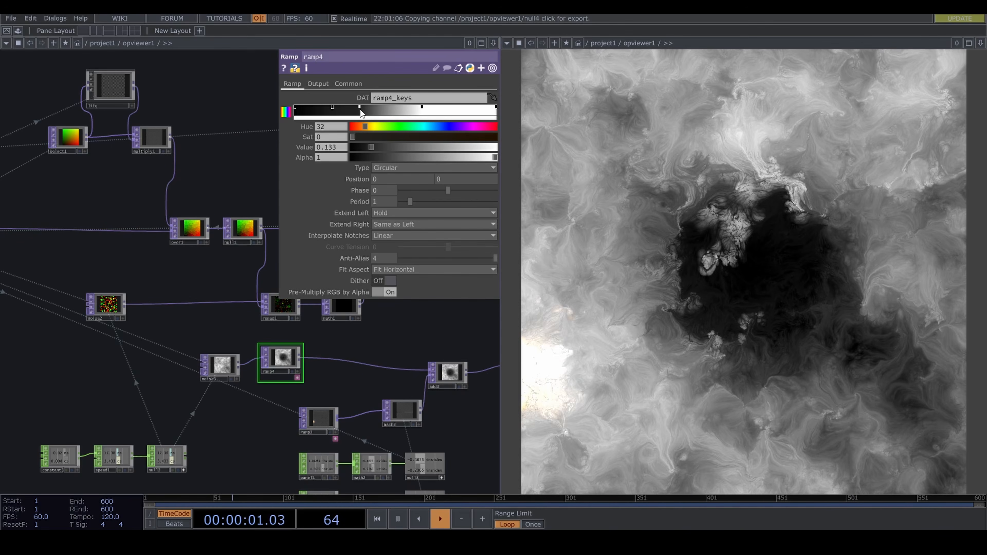
{"action": "left_click", "coordinate": [380, 107]}
{"action": "left_click", "coordinate": [385, 147]}
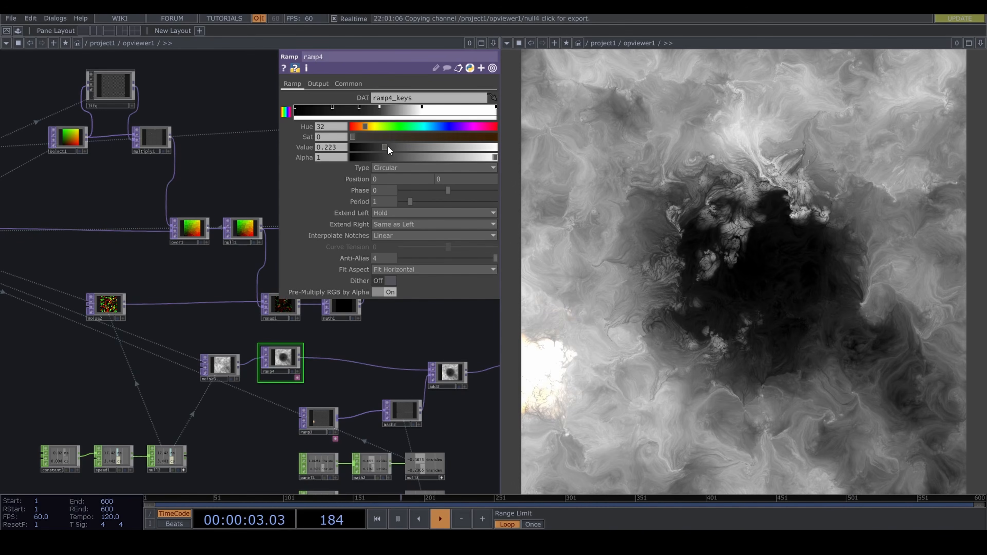
{"action": "left_click_drag", "start_coordinate": [388, 146], "coordinate": [376, 147]}
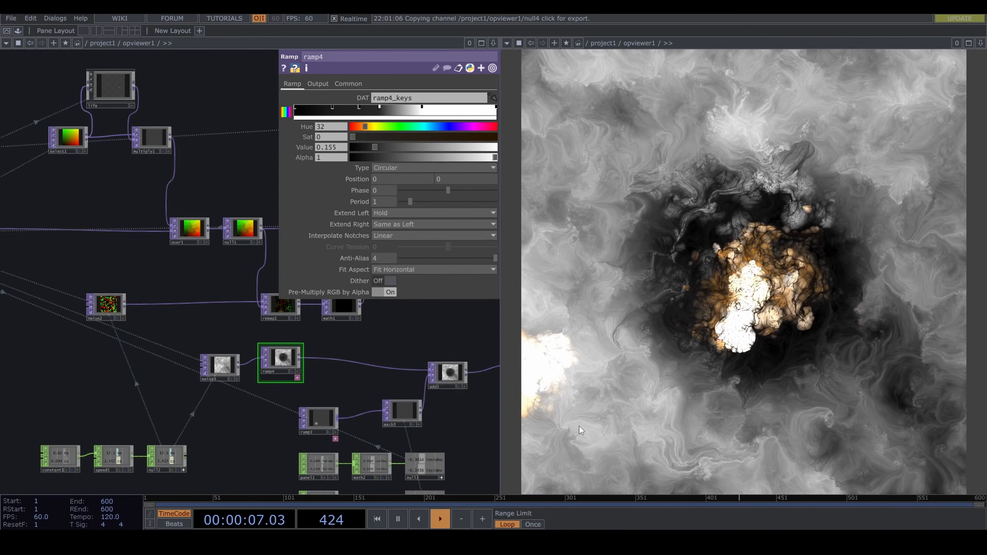
- Set ramp3's orange key to hue 36, saturation 0.716, value 0.935 and alpha 0.734, and shift it slightly inward
{"action": "left_click", "coordinate": [321, 421]}
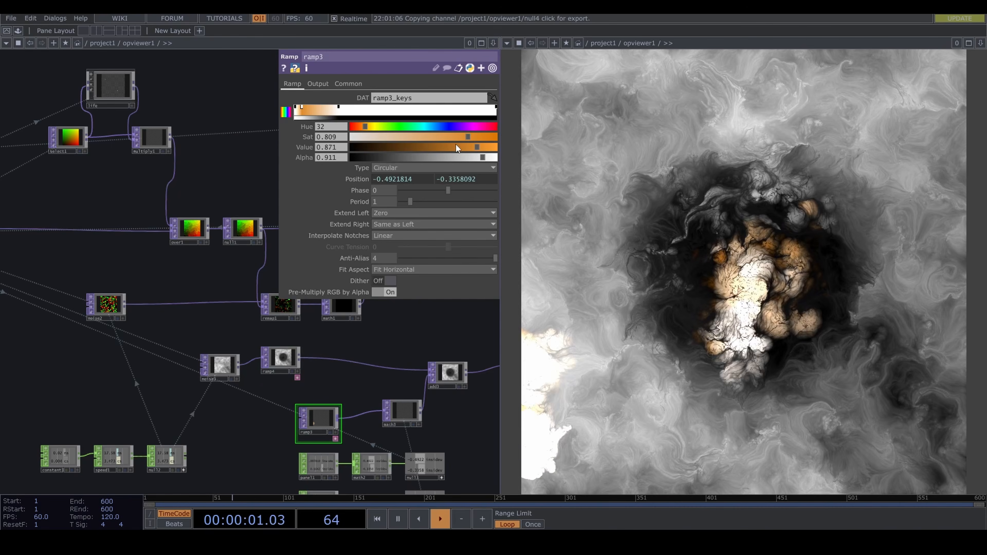
{"action": "left_click_drag", "start_coordinate": [455, 147], "coordinate": [445, 147]}
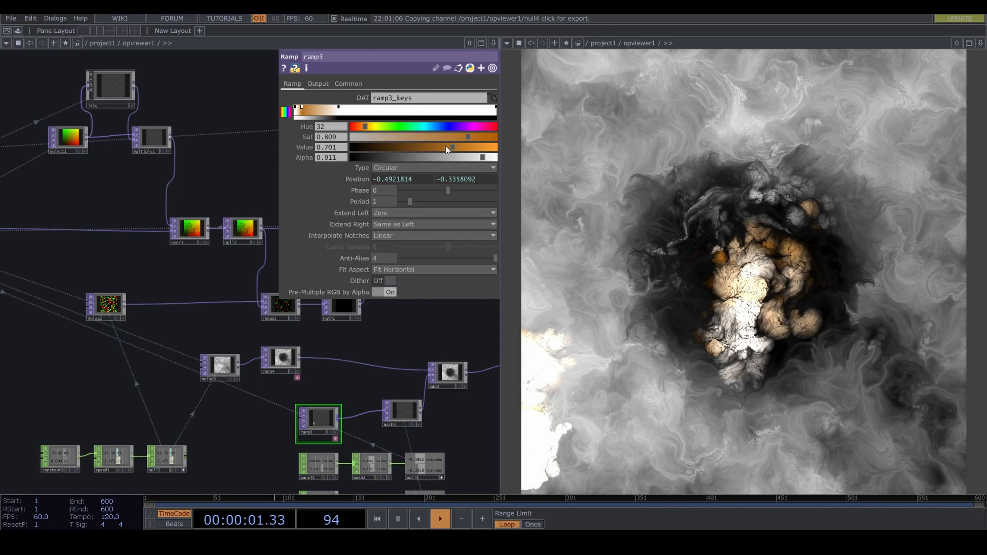
{"action": "left_click", "coordinate": [361, 127]}
{"action": "left_click_drag", "start_coordinate": [363, 128], "coordinate": [360, 128]}
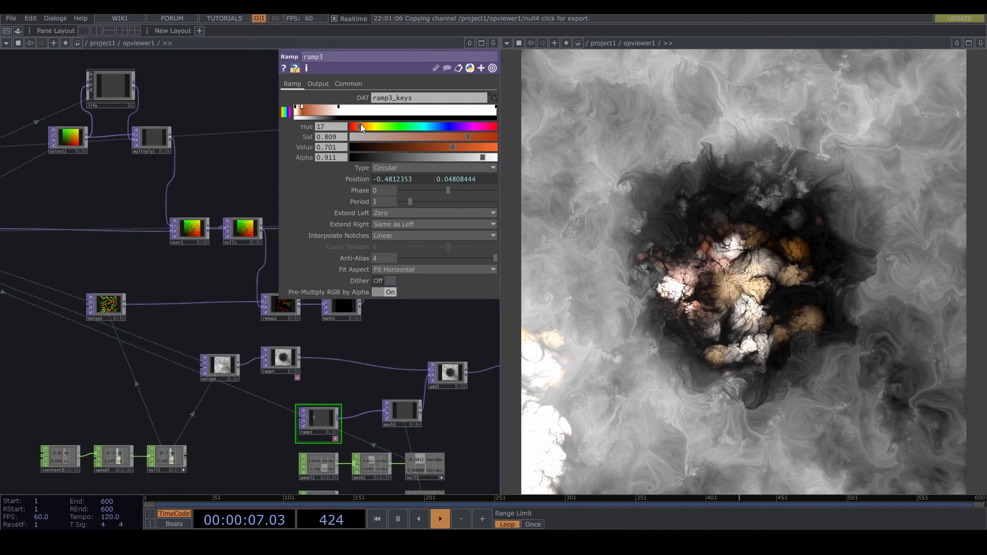
{"action": "left_click_drag", "start_coordinate": [361, 124], "coordinate": [369, 126]}
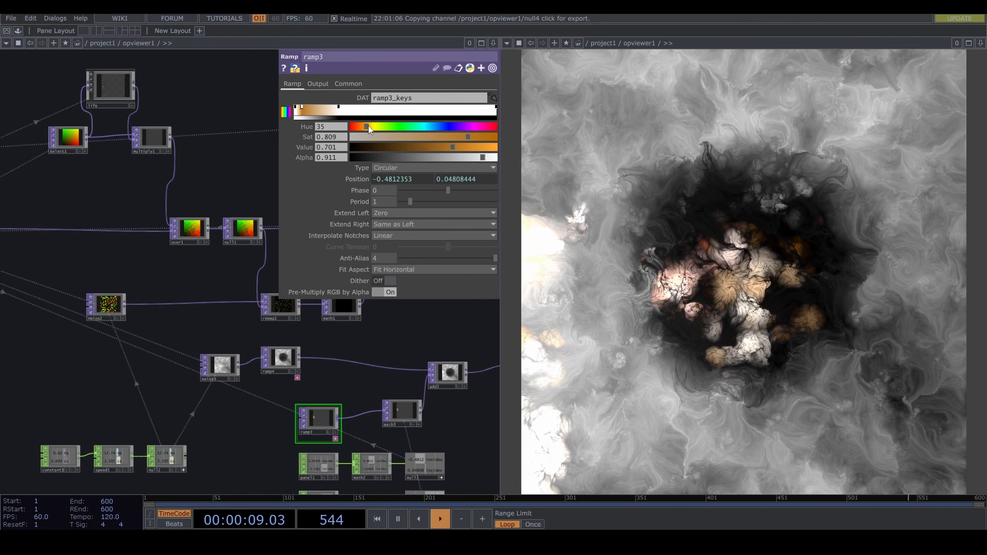
{"action": "mouse_move", "coordinate": [452, 147]}
{"action": "left_mouse_down"}
{"action": "mouse_move", "coordinate": [486, 148]}
{"action": "mouse_move", "coordinate": [458, 159]}
{"action": "left_mouse_up"}
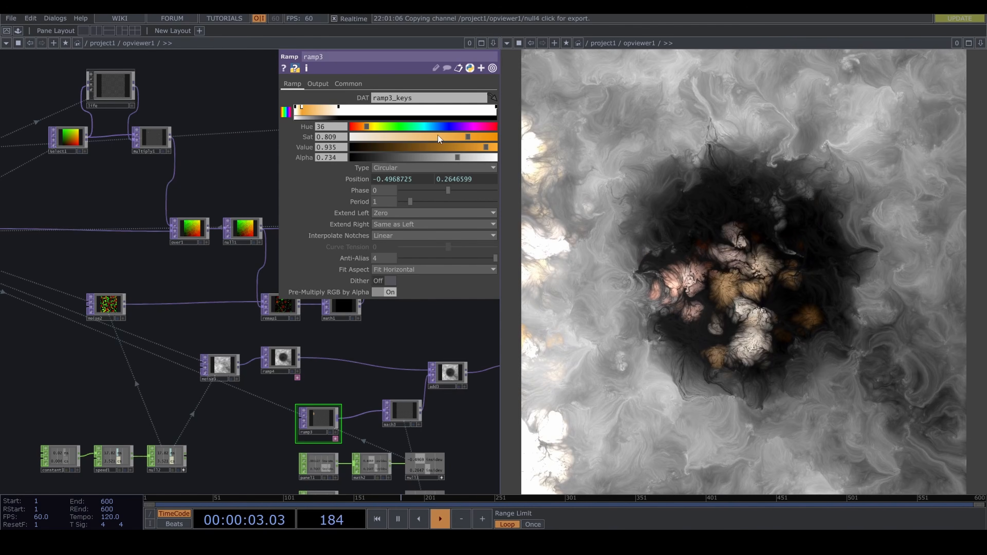
{"action": "left_click", "coordinate": [455, 137]}
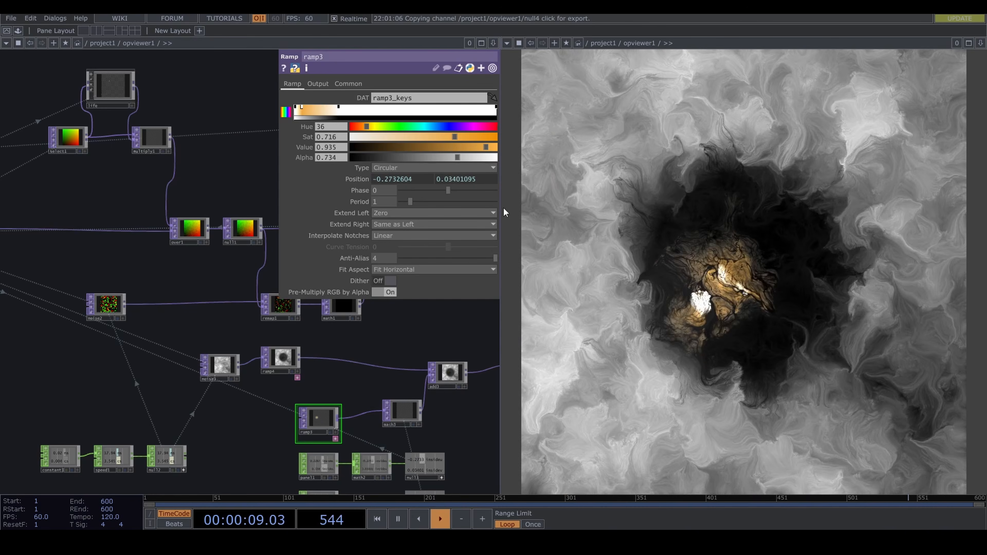
{"action": "left_click_drag", "start_coordinate": [301, 107], "coordinate": [299, 107]}
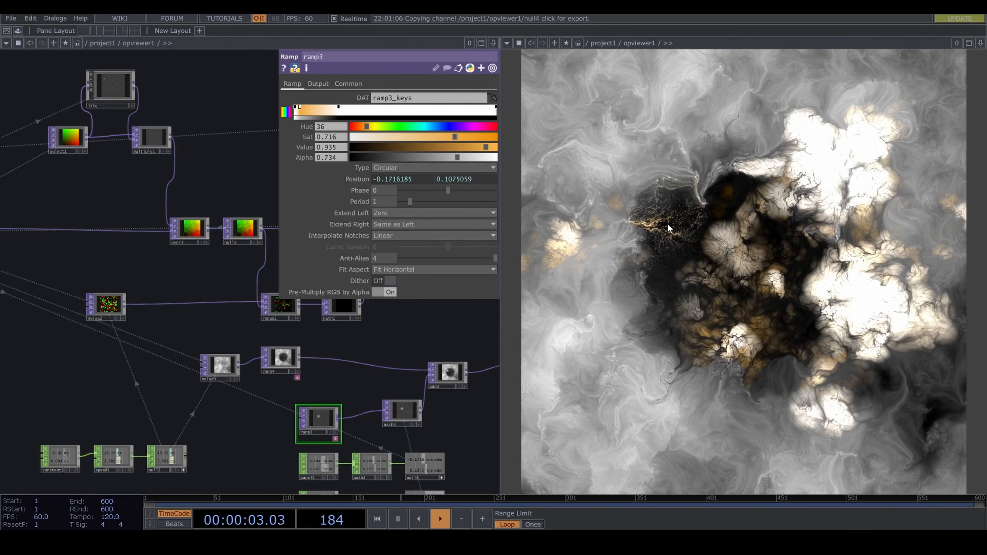
- Move the final node of the network further away from the rest of the chain
{"action": "scroll", "coordinate": [443, 331], "scroll_direction": "down", "scroll_amount": 4}
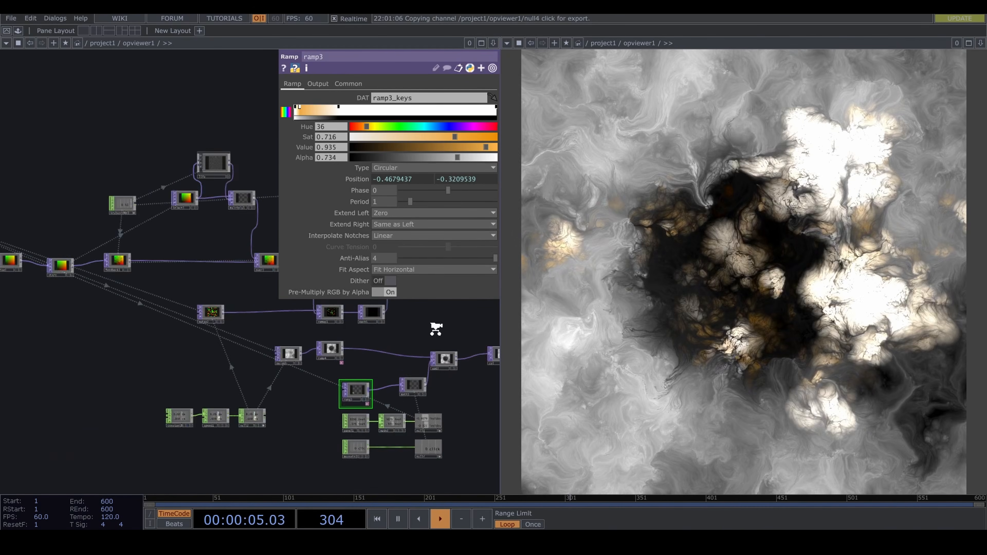
{"action": "left_click_drag", "start_coordinate": [466, 367], "coordinate": [201, 413]}
{"action": "middle_click_drag", "start_coordinate": [258, 386], "coordinate": [170, 402]}
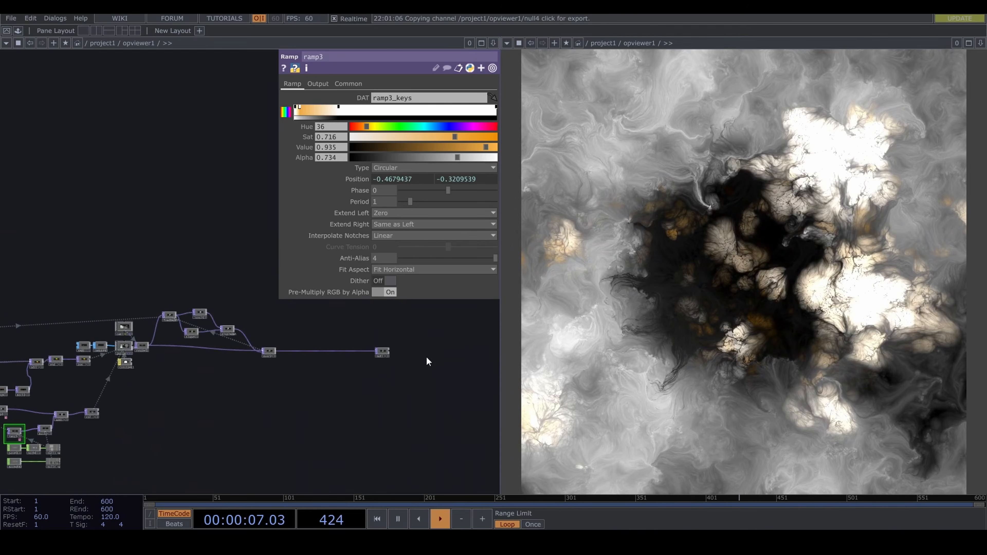
{"action": "left_click_drag", "start_coordinate": [381, 350], "coordinate": [437, 349]}
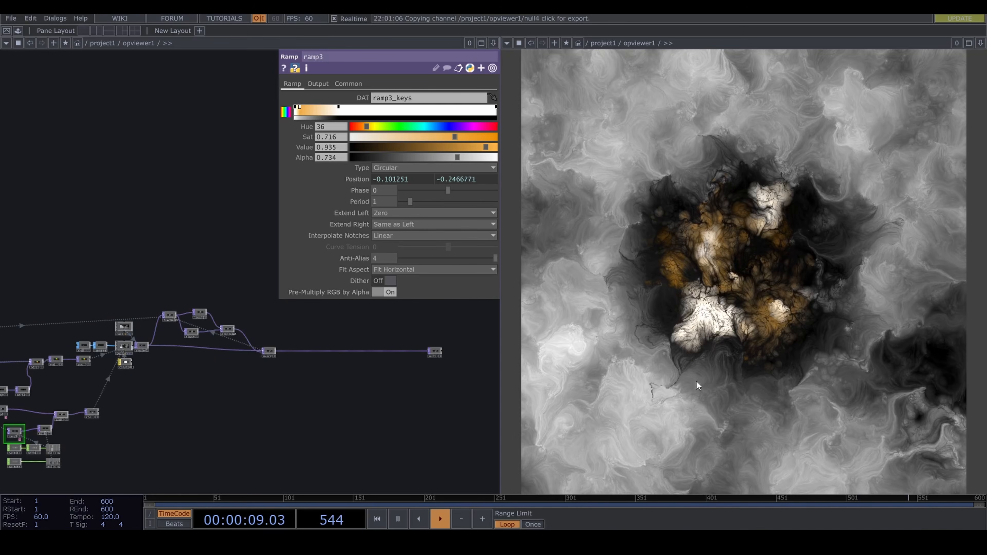
- Duplicate the mouse-following ramp3 and place the copy below noise2
{"action": "scroll", "coordinate": [309, 406], "scroll_direction": "down", "scroll_amount": 4}
{"action": "left_click_drag", "start_coordinate": [303, 404], "coordinate": [421, 407]}
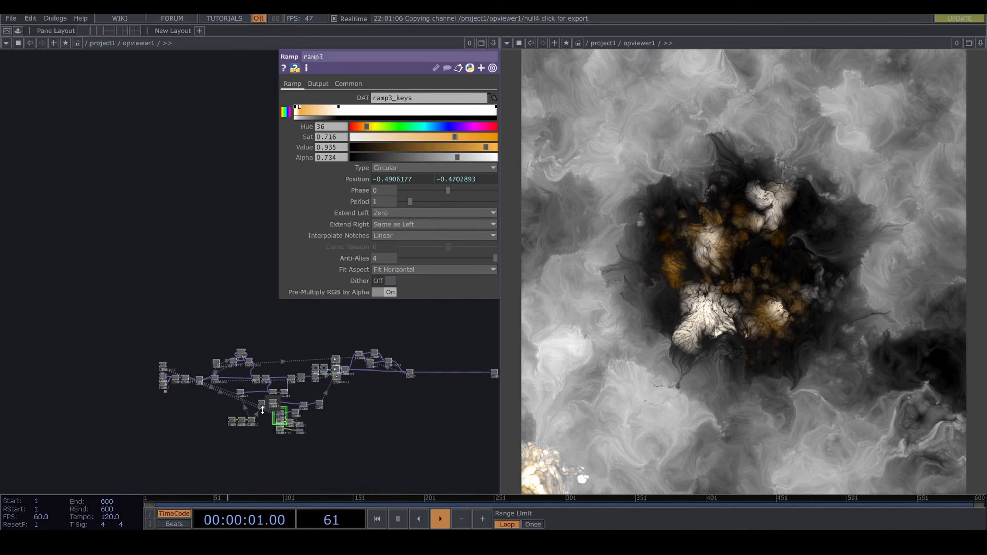
{"action": "scroll", "coordinate": [258, 408], "scroll_direction": "up", "scroll_amount": 6}
{"action": "scroll", "coordinate": [258, 423], "scroll_direction": "up", "scroll_amount": 1}
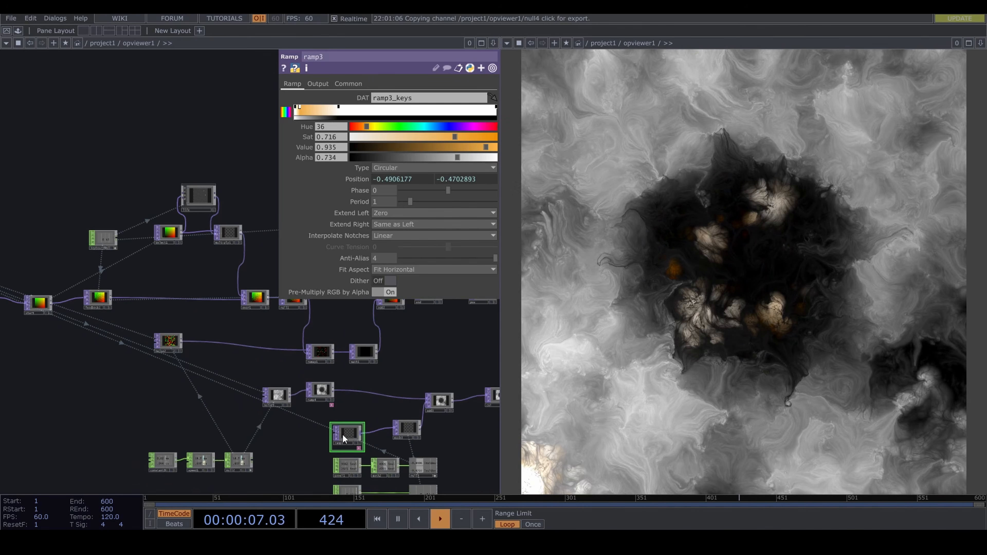
{"action": "key", "text": "ctrl+c"}
{"action": "key", "text": "ctrl+v"}
{"action": "left_click_drag", "start_coordinate": [347, 483], "coordinate": [172, 373]}
{"action": "scroll", "coordinate": [172, 373], "scroll_direction": "up", "scroll_amount": 5}
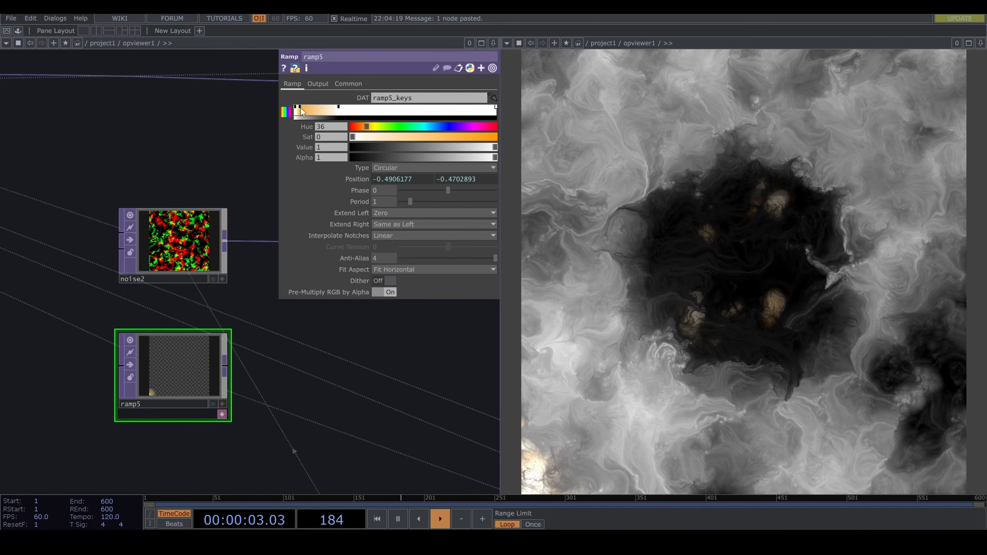
- Replace ramp5's middle keys with one key of value 0 and alpha 0 about a third along, and set the end key's value to 0
{"action": "left_click_drag", "start_coordinate": [301, 108], "coordinate": [300, 96]}
{"action": "left_click", "coordinate": [337, 111]}
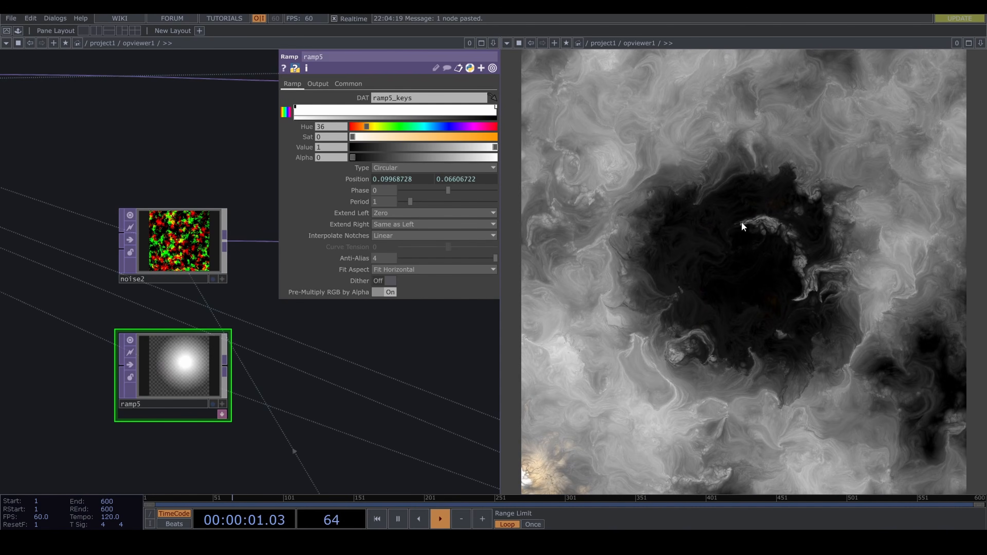
{"action": "left_click", "coordinate": [366, 110]}
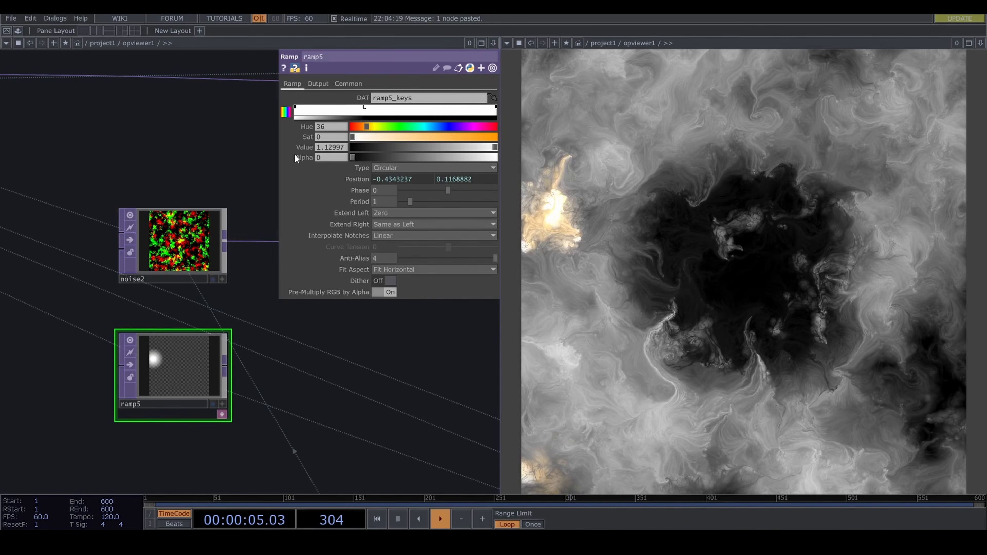
{"action": "left_click_drag", "start_coordinate": [393, 148], "coordinate": [264, 155]}
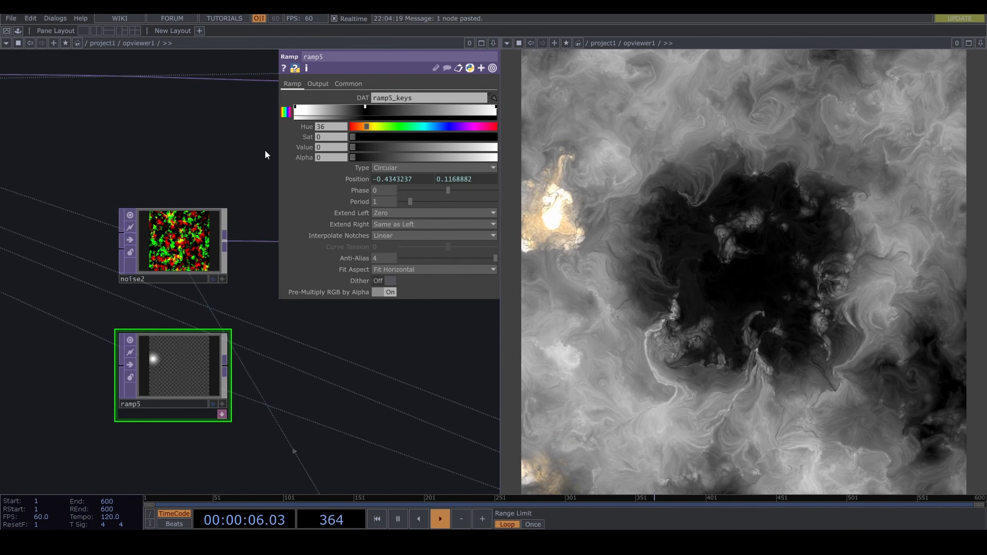
{"action": "left_click", "coordinate": [496, 107]}
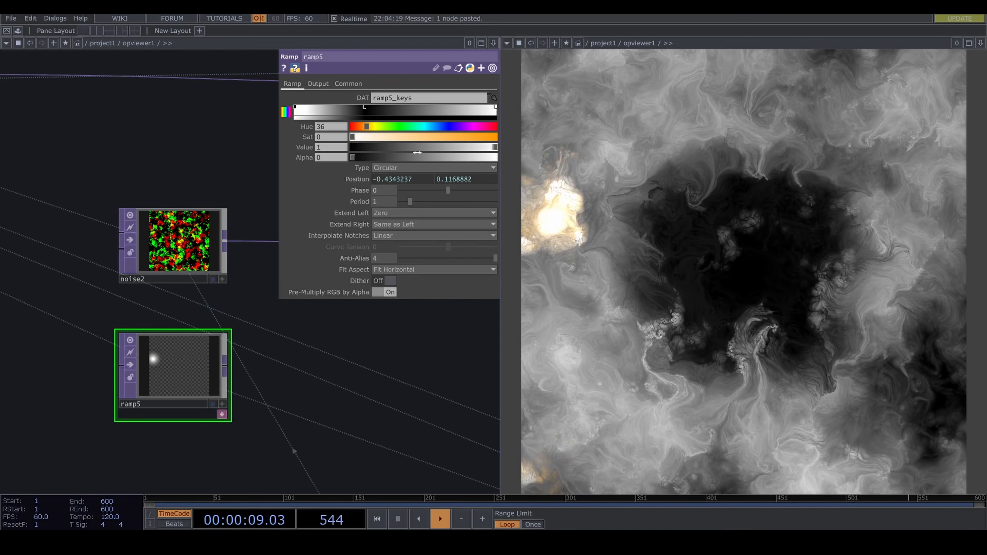
{"action": "left_click_drag", "start_coordinate": [495, 147], "coordinate": [309, 147]}
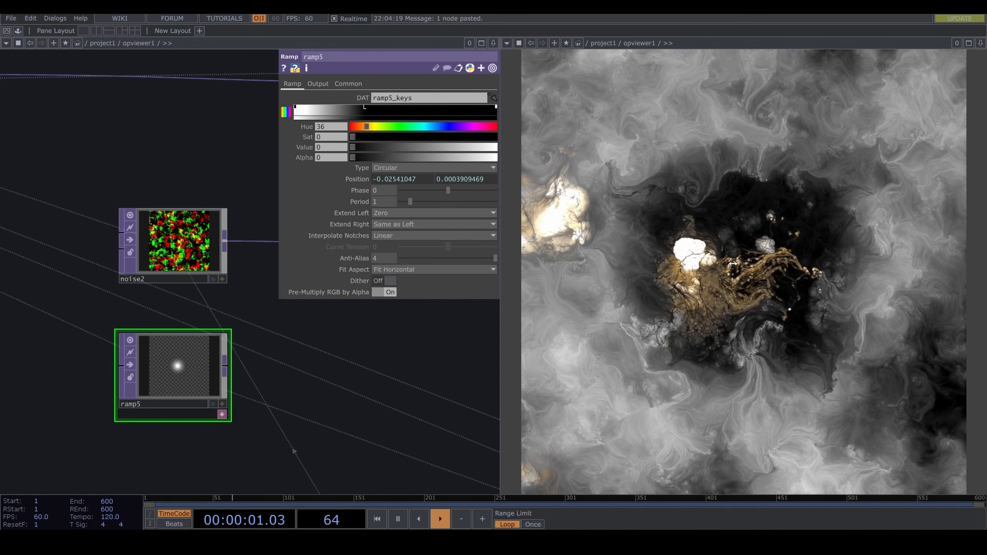
- Duplicate math3, place the copy beside ramp5 and connect ramp5 into it
{"action": "left_click_drag", "start_coordinate": [368, 381], "coordinate": [283, 357]}
{"action": "scroll", "coordinate": [308, 371], "scroll_direction": "down", "scroll_amount": 5}
{"action": "left_click_drag", "start_coordinate": [312, 392], "coordinate": [247, 384]}
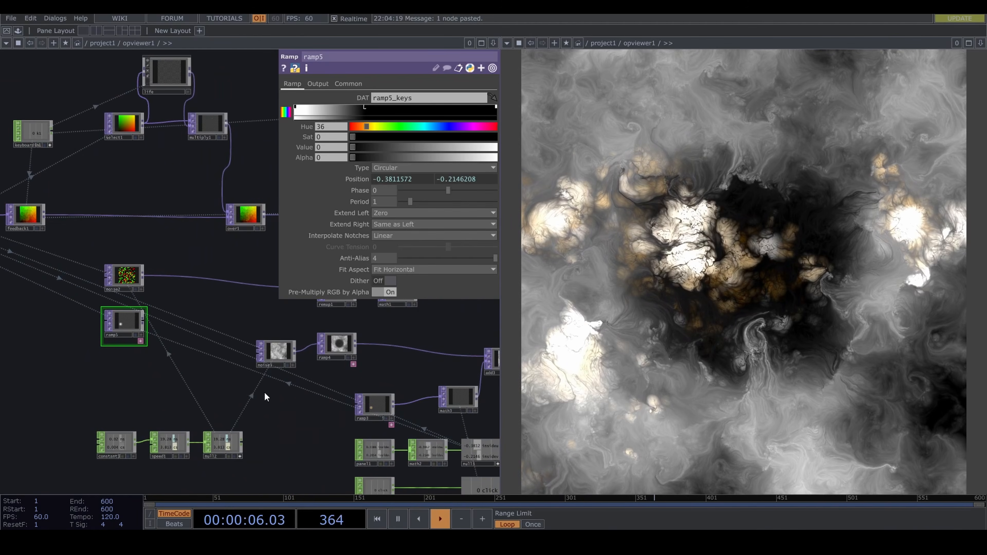
{"action": "left_click", "coordinate": [457, 397]}
{"action": "key", "text": "ctrl+c"}
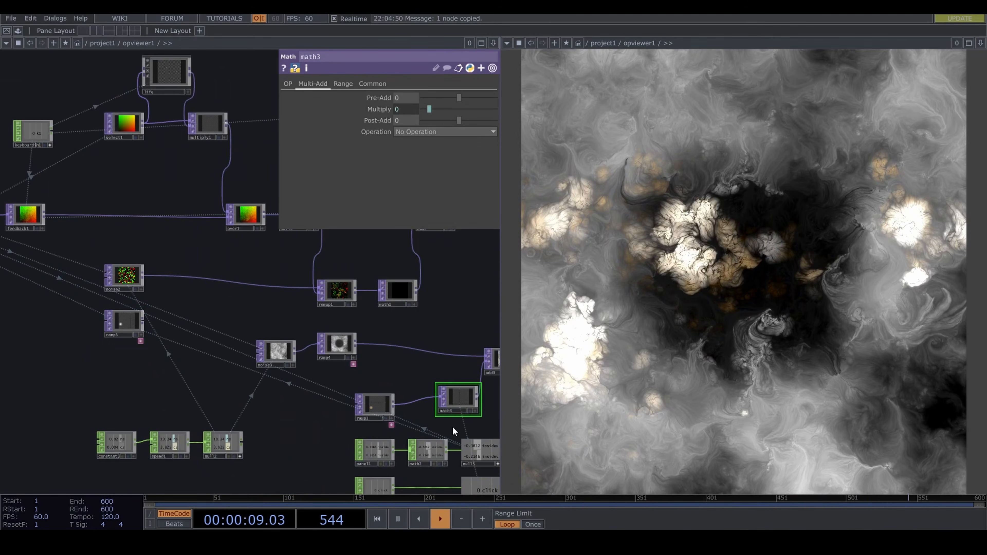
{"action": "key", "text": "ctrl+v"}
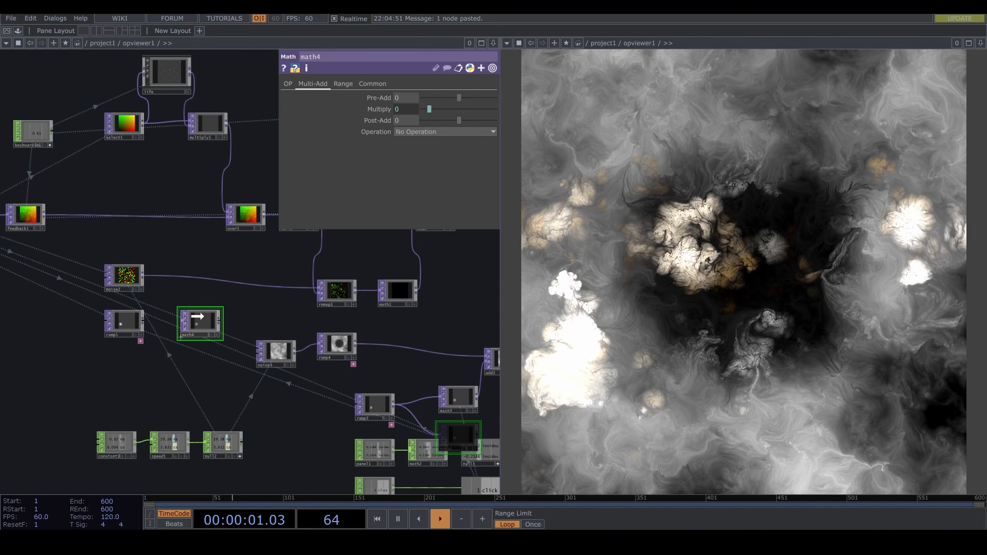
{"action": "left_click_drag", "start_coordinate": [143, 321], "coordinate": [176, 324]}
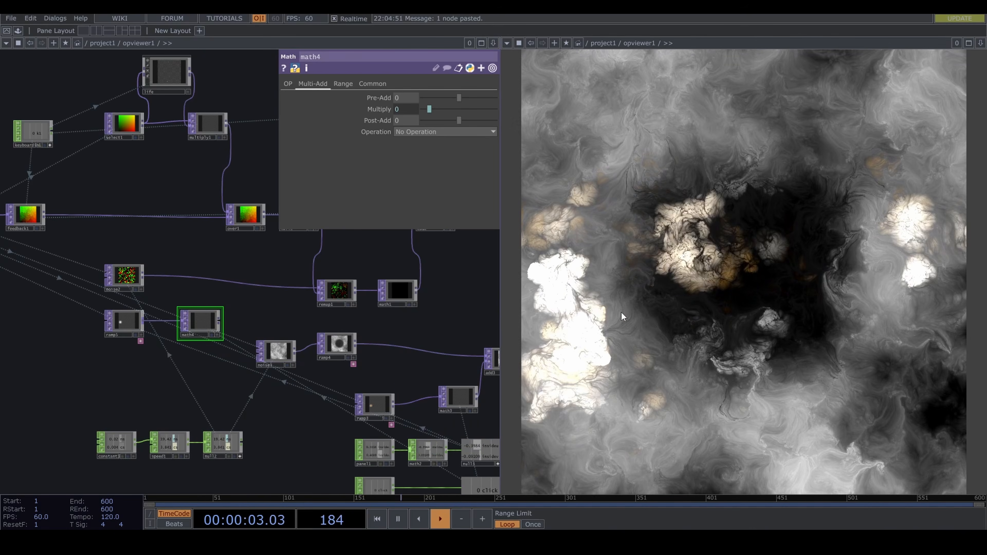
{"action": "mouse_move", "coordinate": [624, 309]}
{"action": "left_mouse_down"}
{"action": "mouse_move", "coordinate": [707, 302]}
{"action": "mouse_move", "coordinate": [678, 303]}
{"action": "left_mouse_up"}
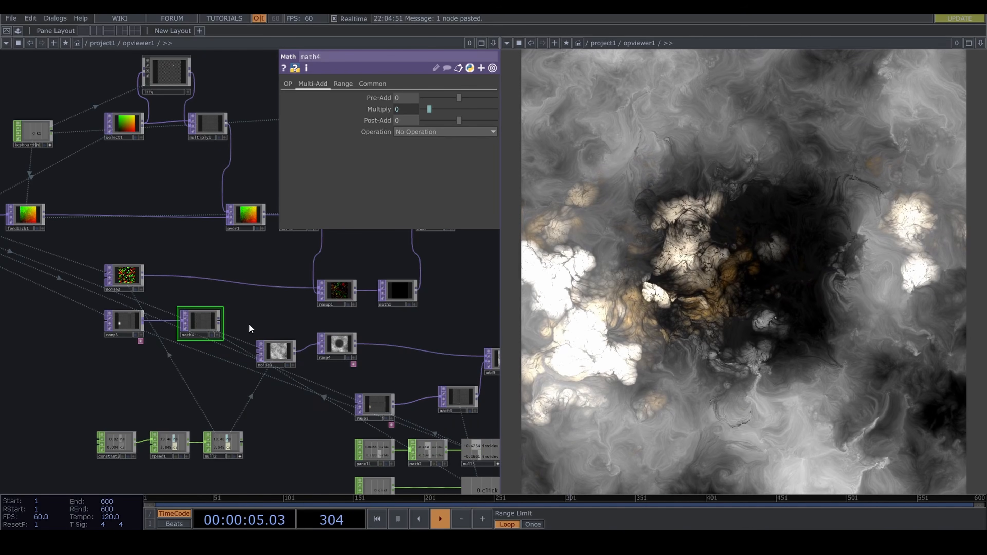
- Add a Noise TOP fed by math4 and line the two nodes up beneath noise2's connection
{"action": "scroll", "coordinate": [247, 294], "scroll_direction": "up", "scroll_amount": 1}
{"action": "scroll", "coordinate": [247, 294], "scroll_direction": "up", "scroll_amount": 3}
{"action": "mouse_move", "coordinate": [191, 351]}
{"action": "left_mouse_down"}
{"action": "mouse_move", "coordinate": [147, 366]}
{"action": "mouse_move", "coordinate": [198, 347]}
{"action": "left_mouse_up"}
{"action": "type", "text": "noi"}
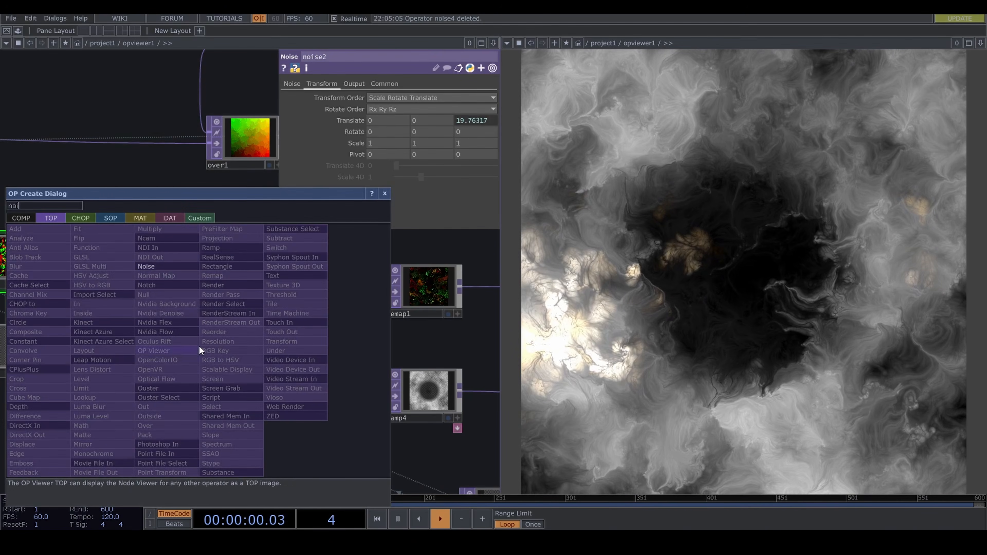
{"action": "left_click", "coordinate": [167, 270]}
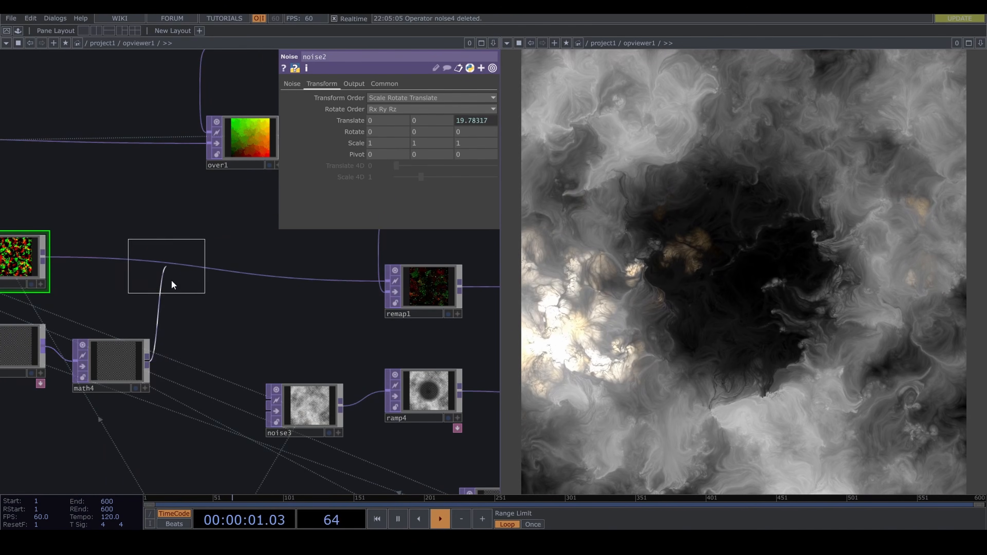
{"action": "left_click", "coordinate": [198, 343]}
{"action": "left_click_drag", "start_coordinate": [130, 354], "coordinate": [130, 325]}
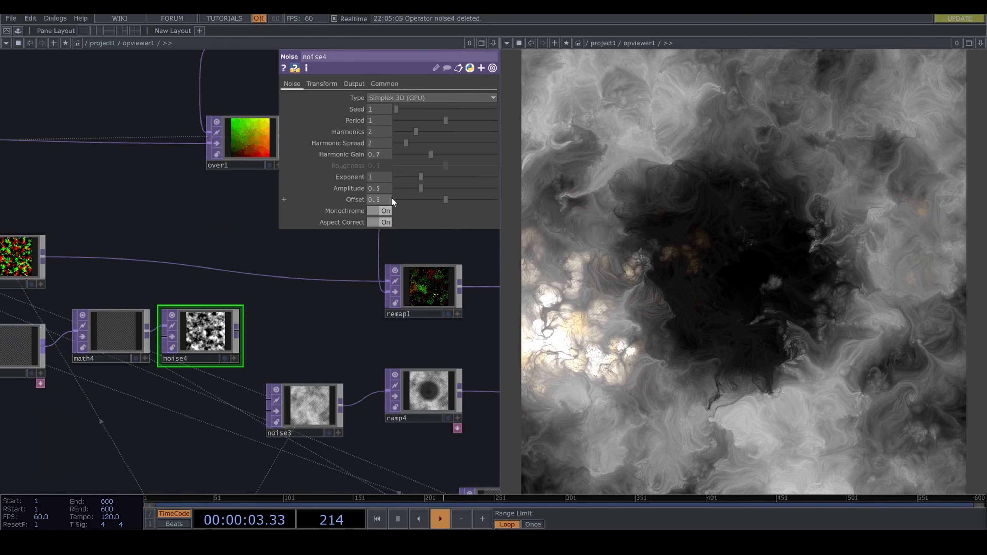
- Set noise4's Offset to 0, Amplitude to 1.4, Period to 0.16 and Harmonics to 2, and switch Monochrome off
{"action": "left_click_drag", "start_coordinate": [429, 201], "coordinate": [342, 207]}
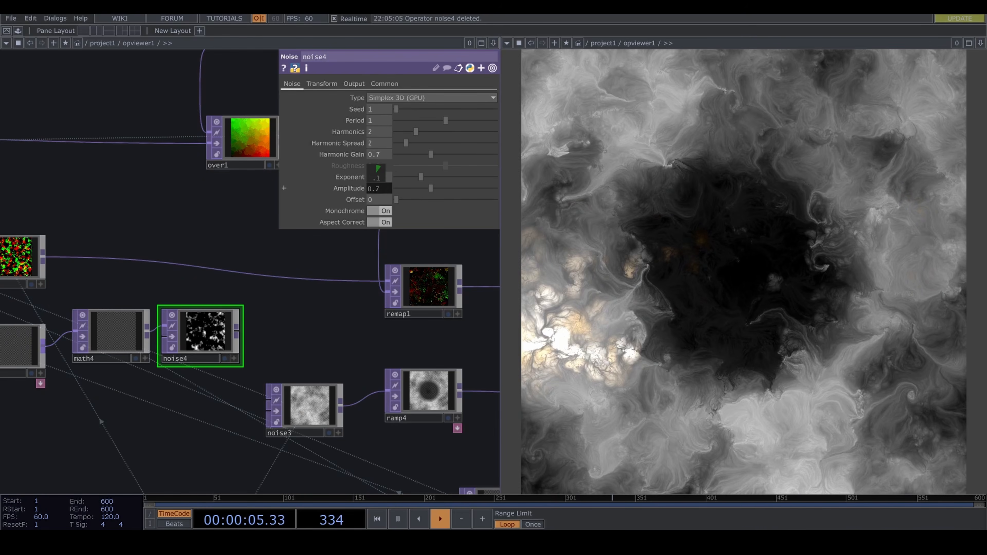
{"action": "left_click_drag", "start_coordinate": [379, 174], "coordinate": [404, 174]}
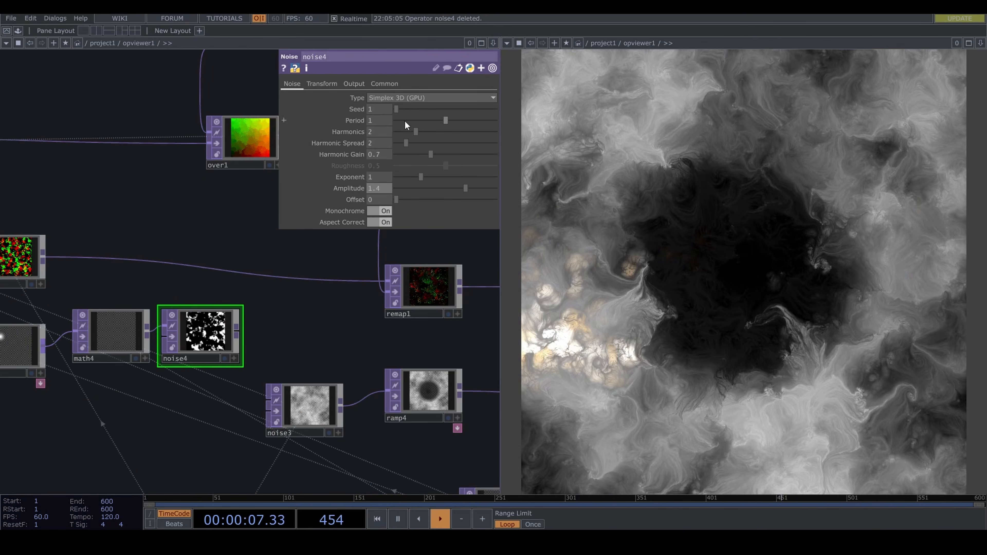
{"action": "left_click", "coordinate": [404, 121]}
{"action": "left_click", "coordinate": [407, 132]}
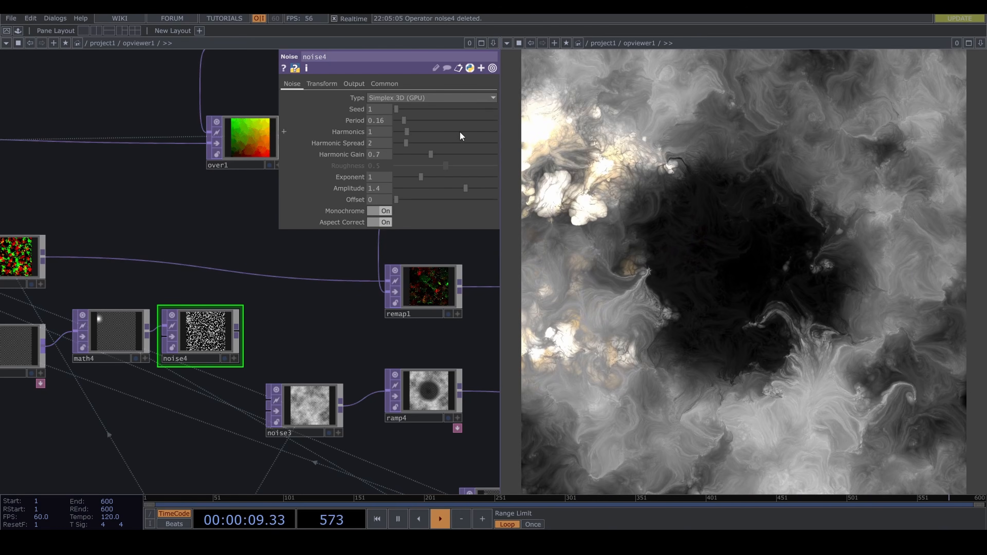
{"action": "left_click_drag", "start_coordinate": [459, 131], "coordinate": [470, 130]}
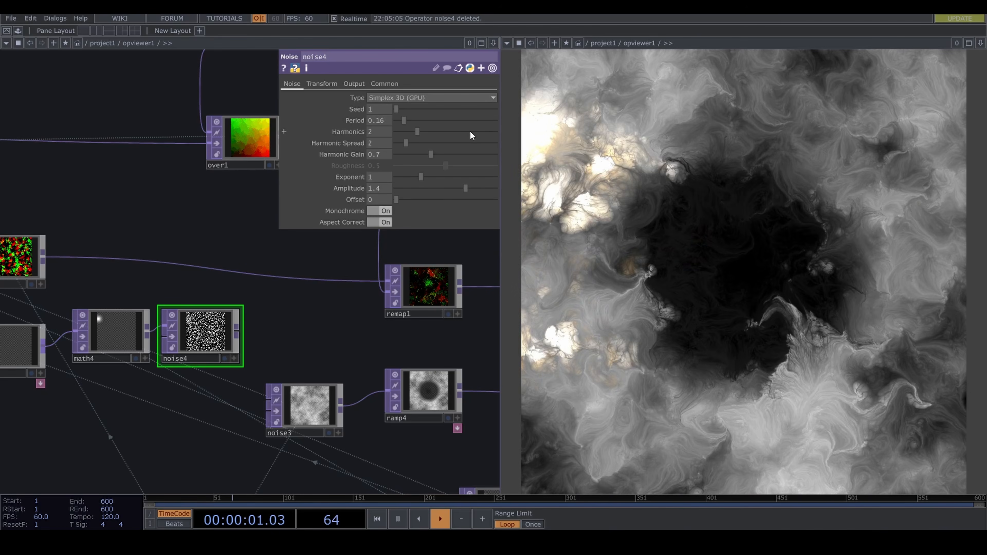
{"action": "left_click", "coordinate": [384, 212]}
- Set noise4's output RGB to Input * Noise and its Alpha to Input
{"action": "left_click_drag", "start_coordinate": [292, 333], "coordinate": [364, 360]}
{"action": "left_click", "coordinate": [354, 84]}
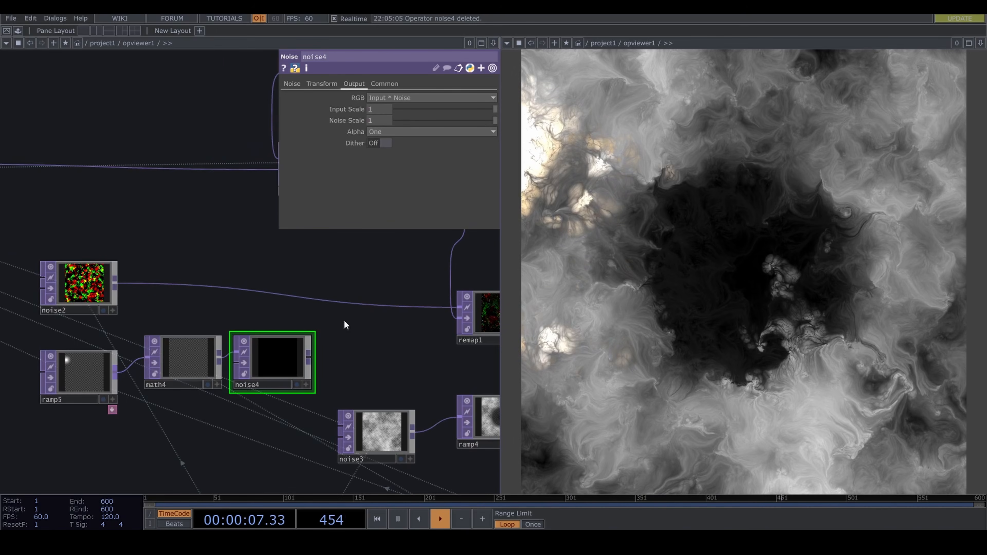
{"action": "left_click", "coordinate": [402, 132]}
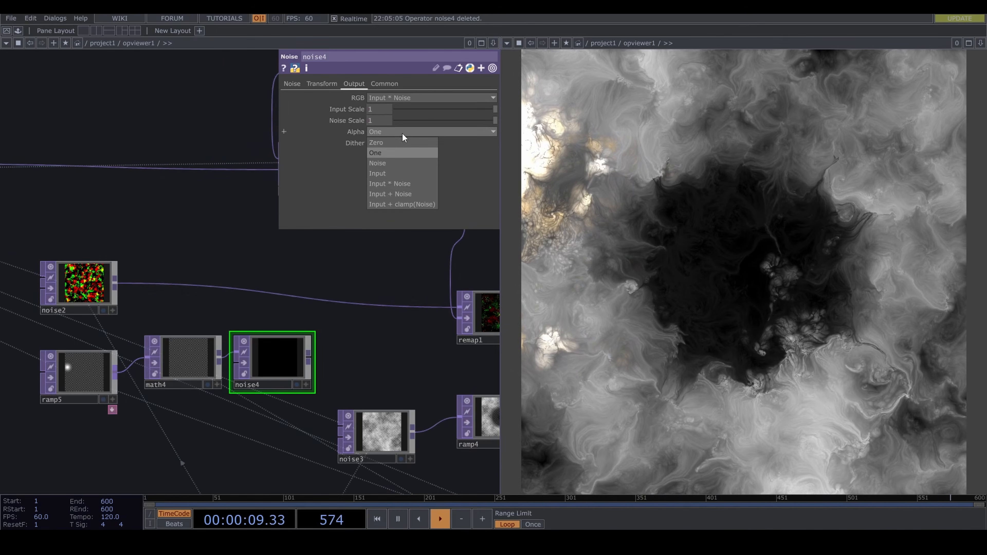
{"action": "left_click", "coordinate": [399, 176]}
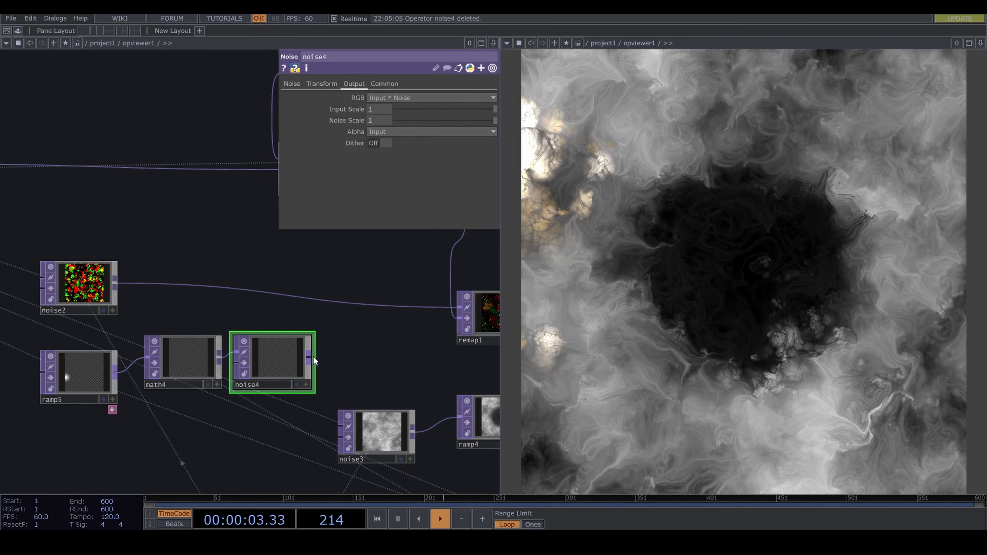
- Insert an Over TOP into the connection between noise2 and remap1 and feed noise4 into it over noise2
{"action": "right_click", "coordinate": [324, 302]}
{"action": "left_click", "coordinate": [350, 289]}
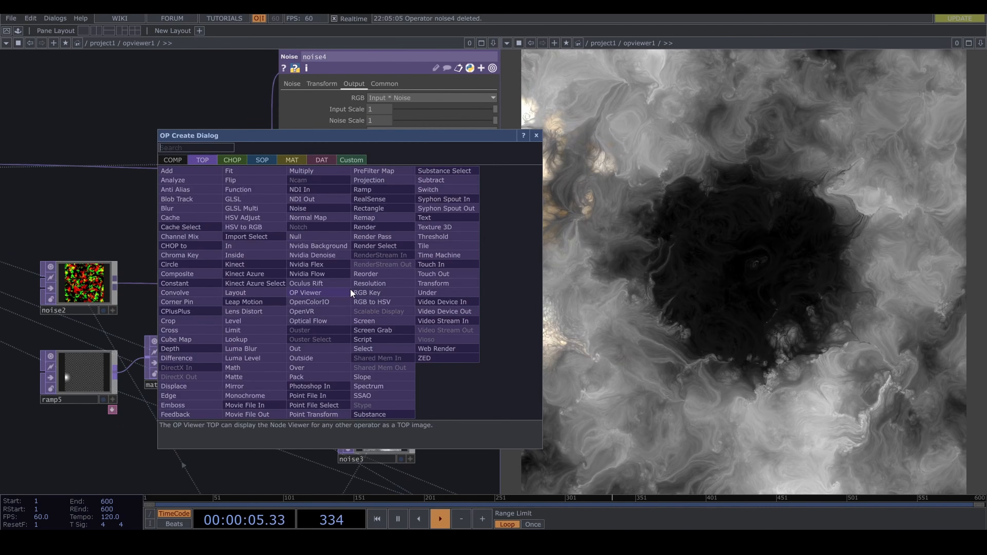
{"action": "type", "text": "ove"}
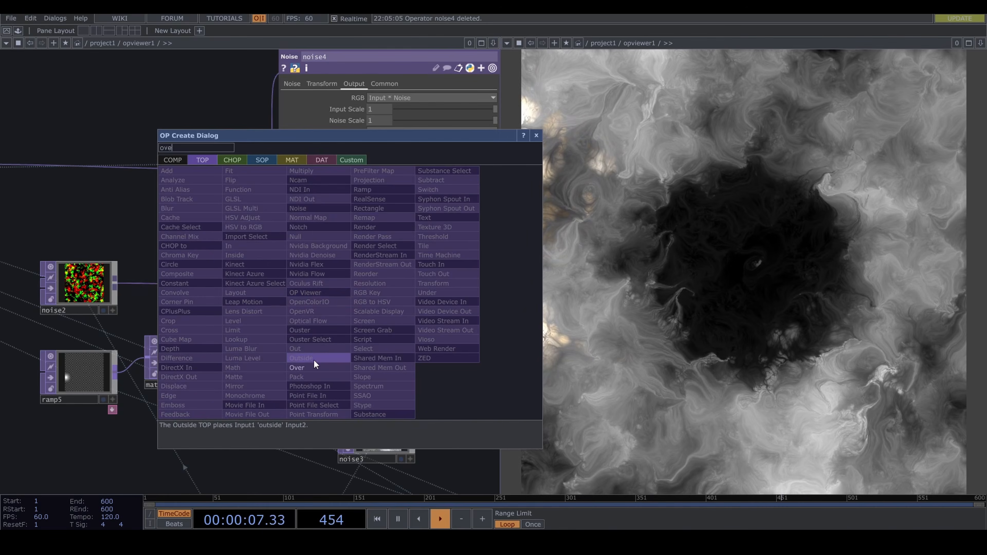
{"action": "left_click", "coordinate": [307, 367]}
{"action": "left_click", "coordinate": [358, 306]}
{"action": "left_click_drag", "start_coordinate": [309, 360], "coordinate": [330, 303]}
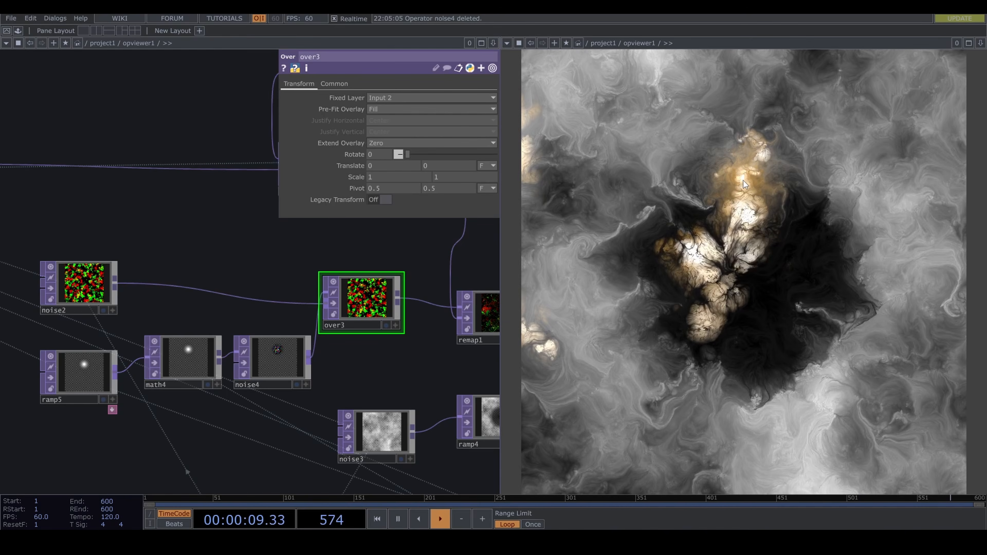
- Set noise4's Period to 0.42 and Harmonics to 10
{"action": "left_click", "coordinate": [259, 373]}
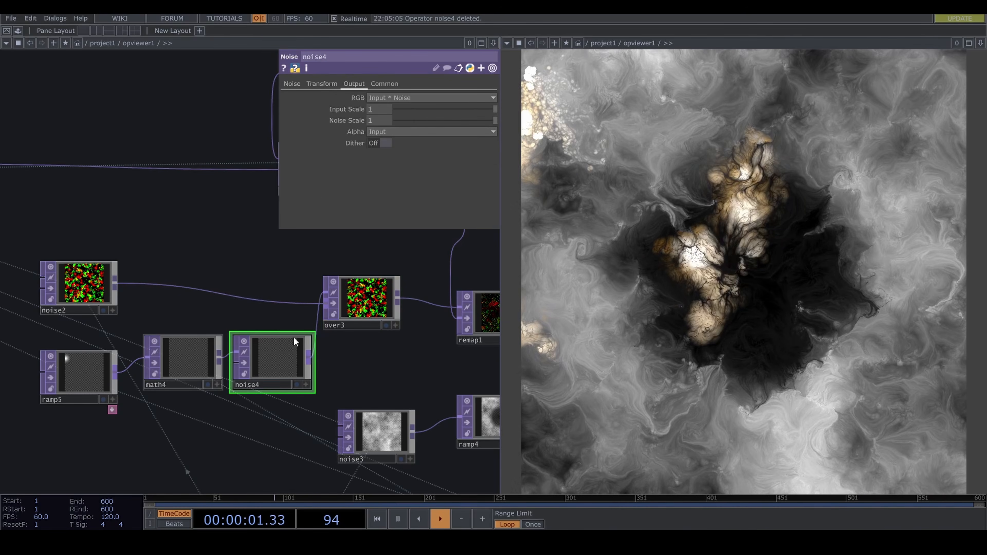
{"action": "left_click", "coordinate": [293, 82]}
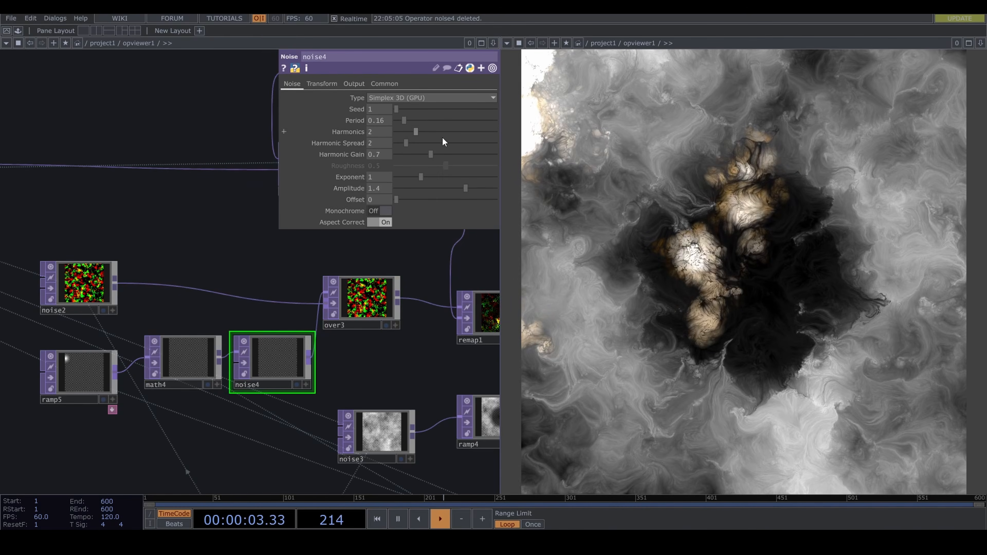
{"action": "left_click", "coordinate": [417, 120]}
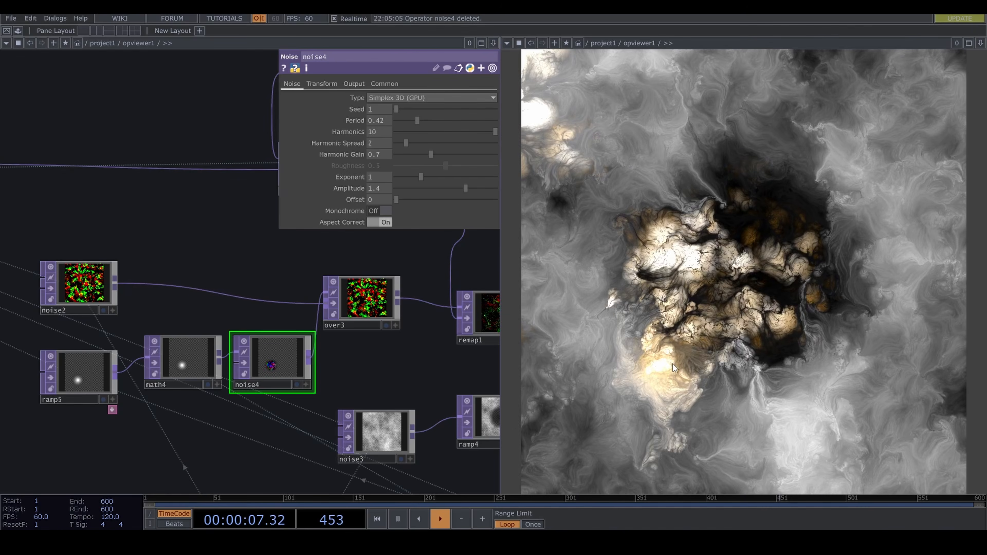
- Move ramp5's middle black key further outward and try out the wider gradient with the mouse in the output
{"action": "left_click", "coordinate": [93, 379]}
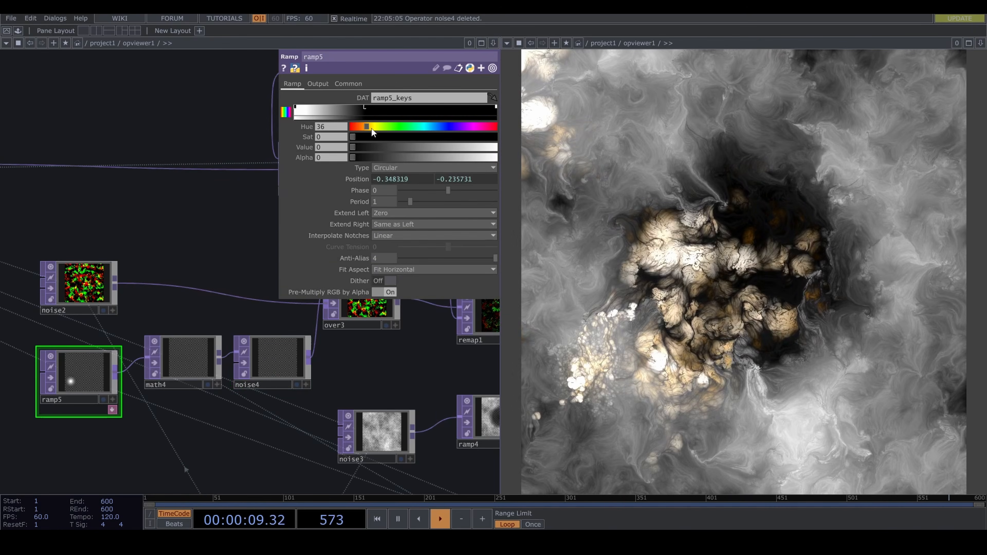
{"action": "left_click_drag", "start_coordinate": [367, 107], "coordinate": [421, 110]}
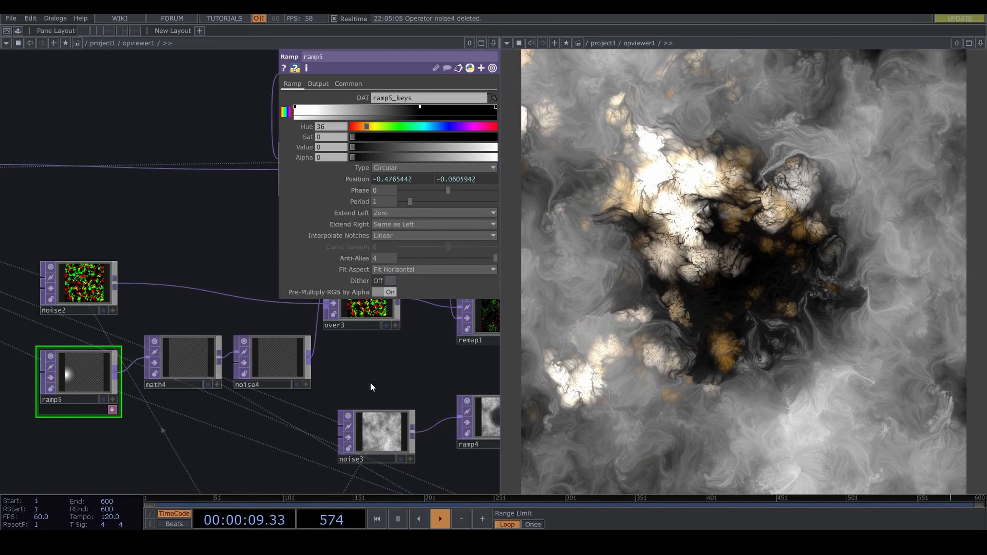
{"action": "scroll", "coordinate": [369, 383], "scroll_direction": "down", "scroll_amount": 5}
{"action": "left_click_drag", "start_coordinate": [287, 413], "coordinate": [10, 396]}
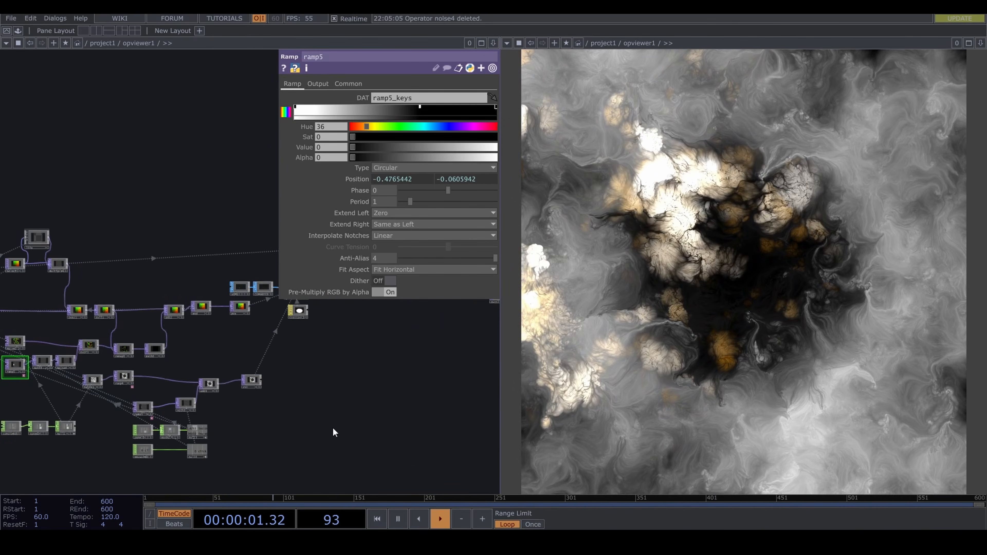
{"action": "left_click_drag", "start_coordinate": [346, 415], "coordinate": [242, 442]}
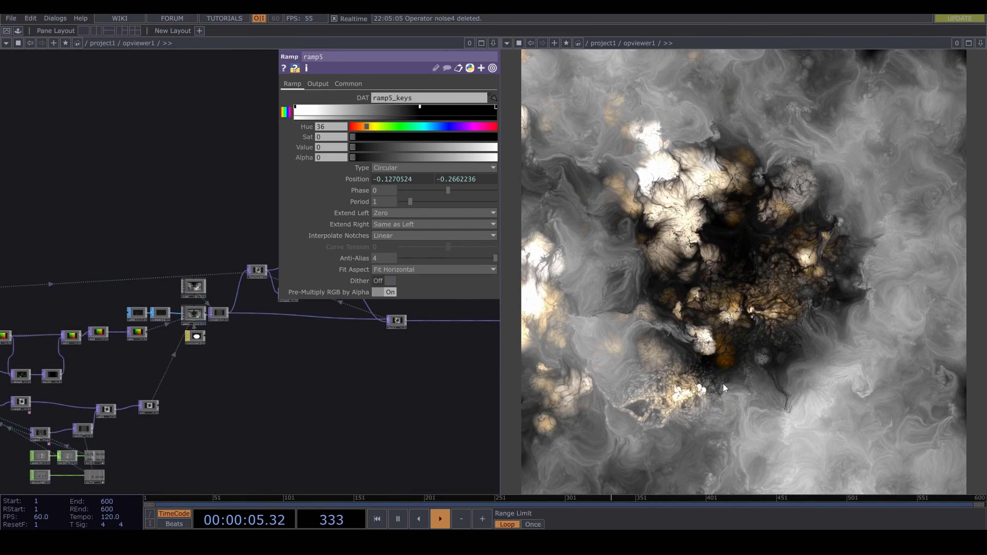
{"action": "left_click", "coordinate": [757, 306]}
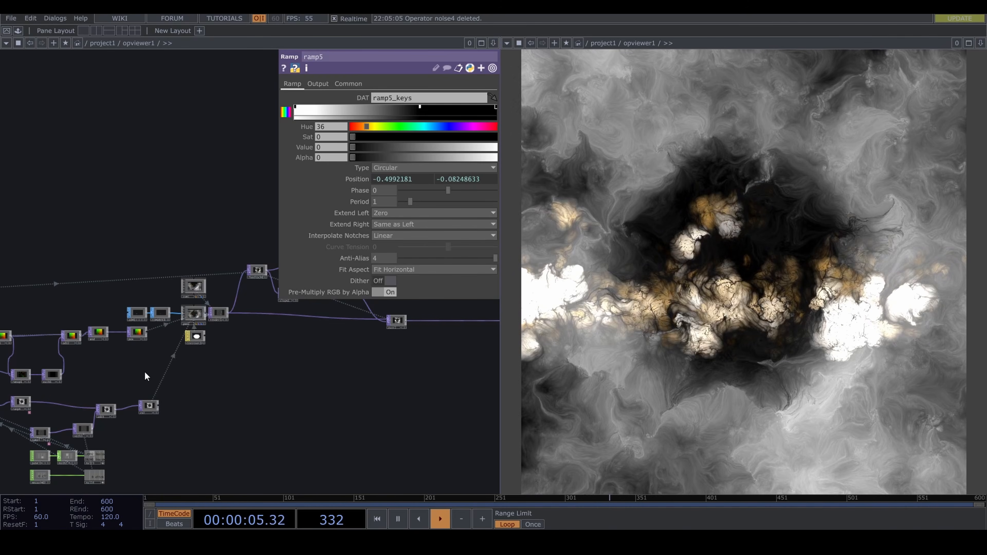
- Move the final node farther along its connection and insert a Lookup TOP between over2 and it
{"action": "left_click_drag", "start_coordinate": [316, 403], "coordinate": [63, 419]}
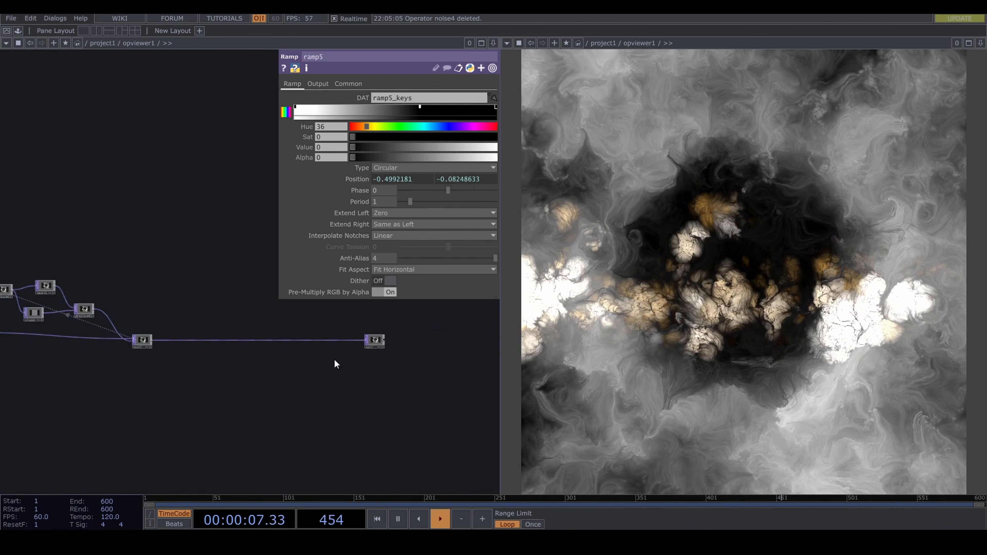
{"action": "left_click_drag", "start_coordinate": [376, 341], "coordinate": [457, 342]}
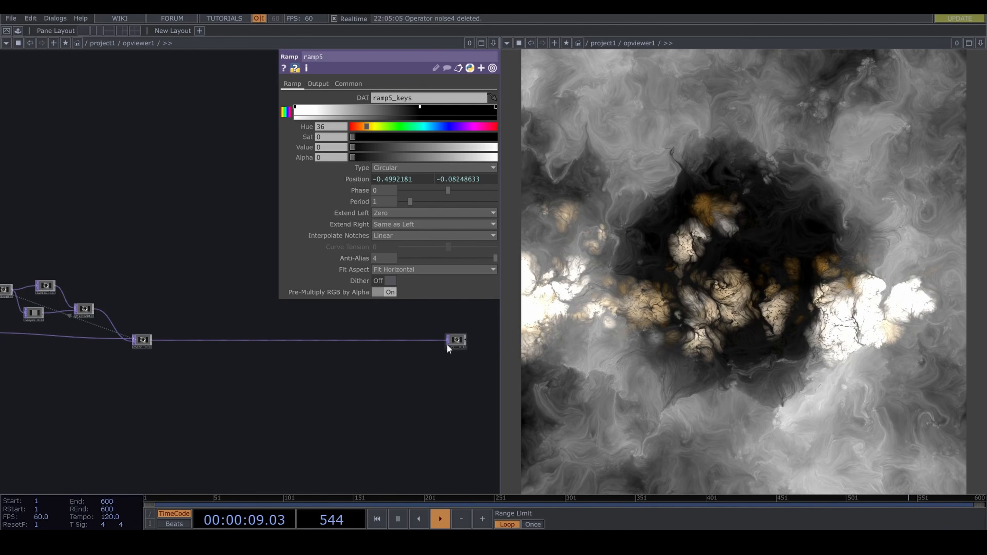
{"action": "right_click", "coordinate": [245, 339]}
{"action": "left_click", "coordinate": [267, 329]}
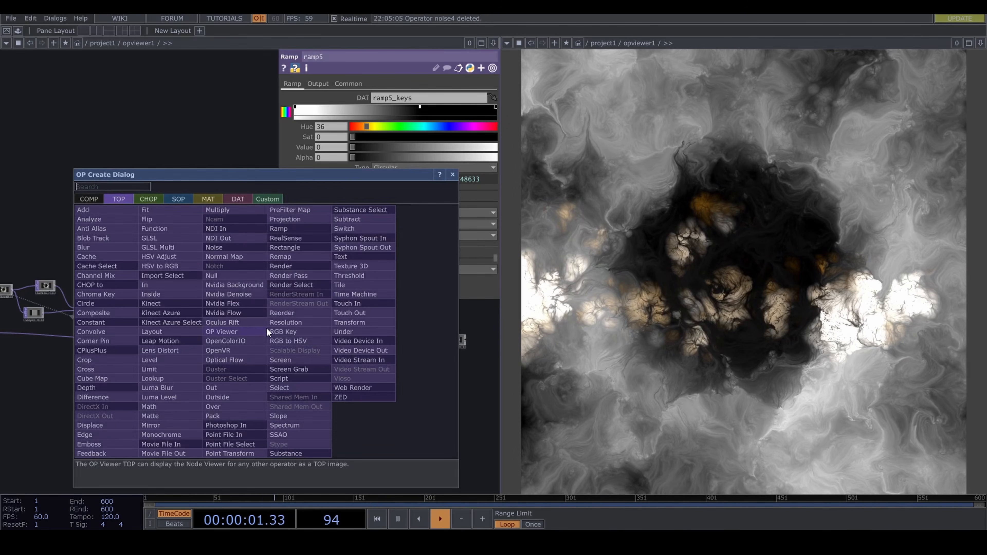
{"action": "type", "text": "lo"}
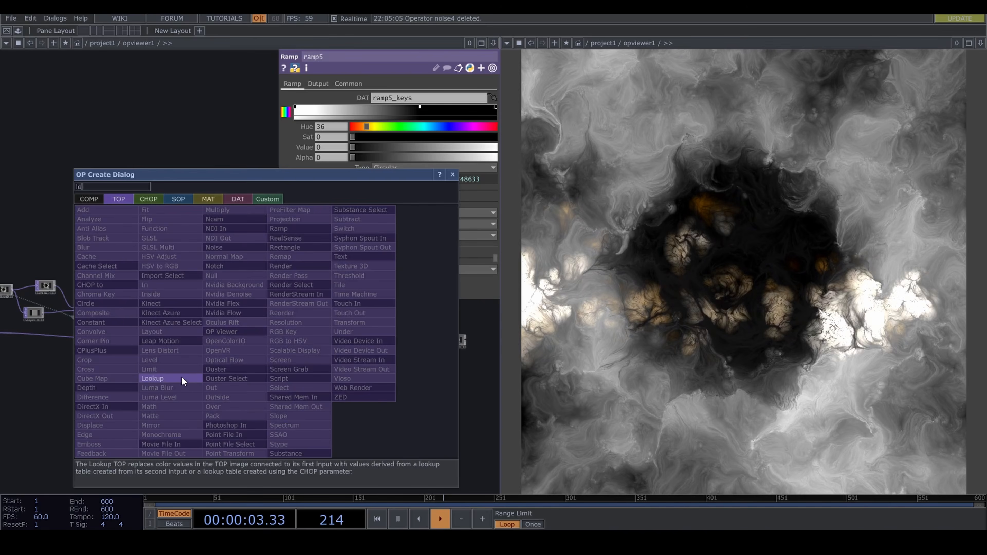
{"action": "left_click", "coordinate": [181, 376]}
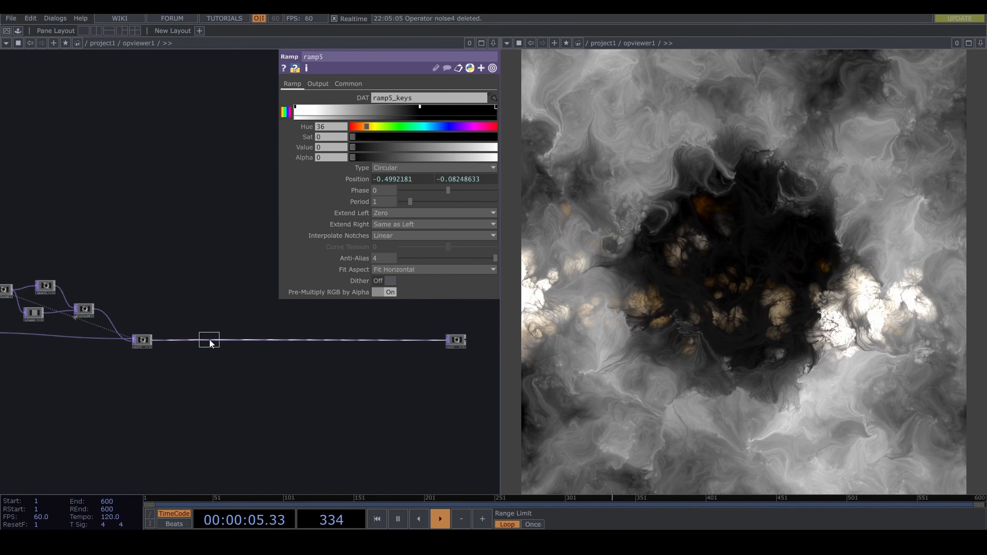
{"action": "left_click", "coordinate": [209, 340]}
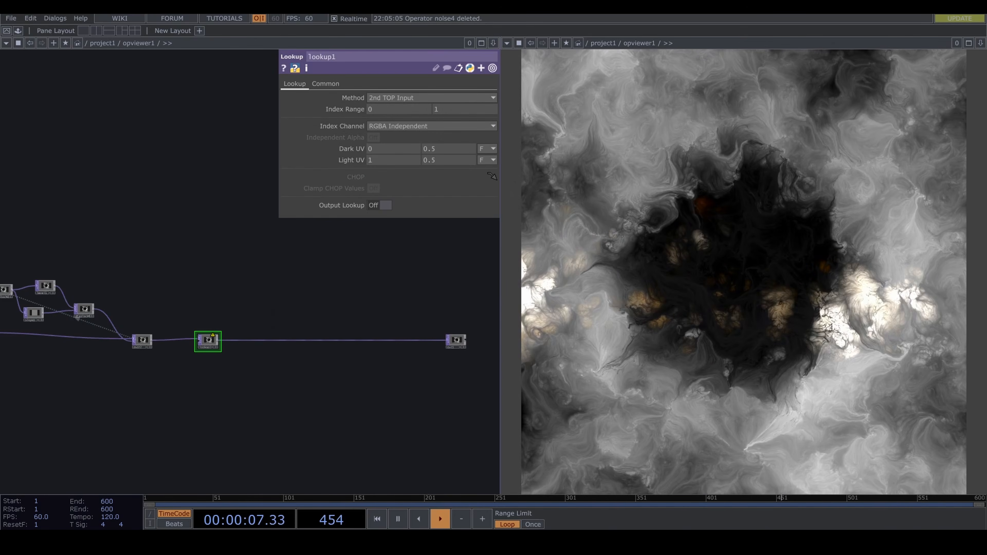
- Load the colour_lovers_picker_0.tox component beneath lookup1 and switch its panel Display and Enable off
{"action": "key", "text": "alt+Tab"}
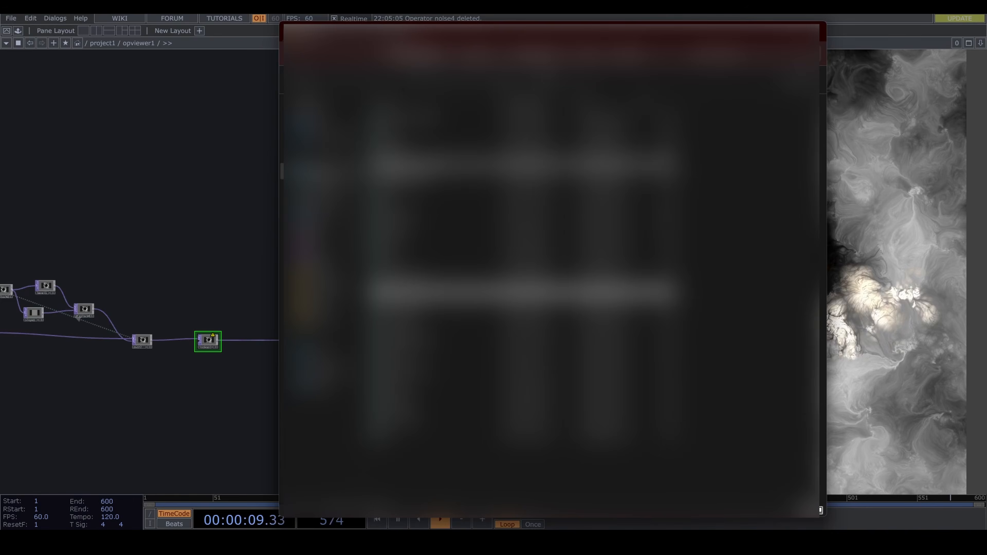
{"action": "left_click_drag", "start_coordinate": [505, 165], "coordinate": [202, 419]}
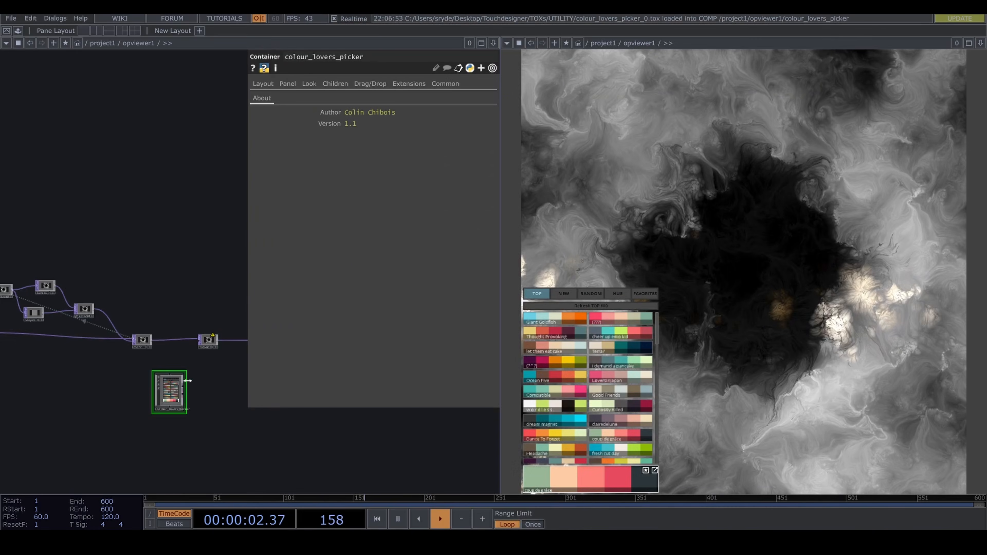
{"action": "scroll", "coordinate": [191, 383], "scroll_direction": "up", "scroll_amount": 5}
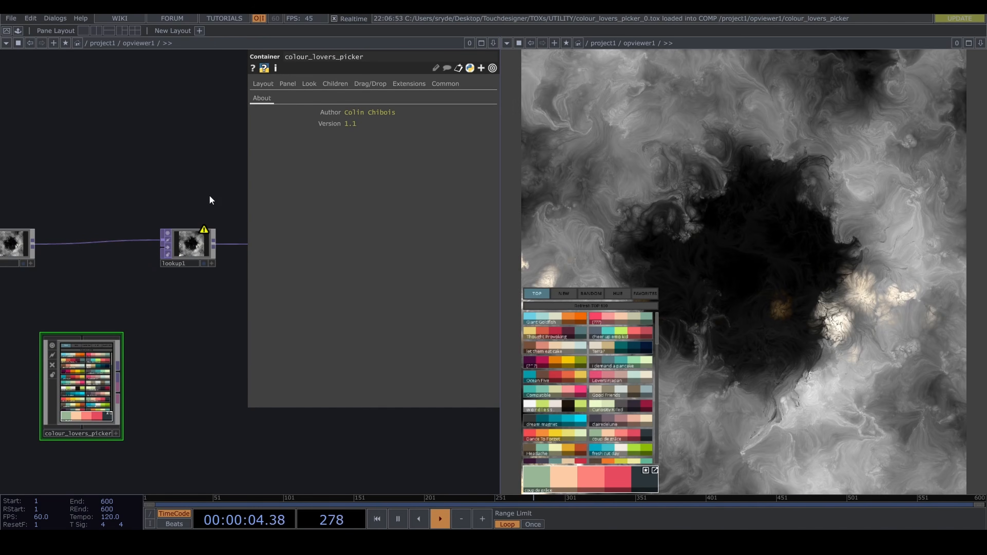
{"action": "left_click", "coordinate": [288, 85]}
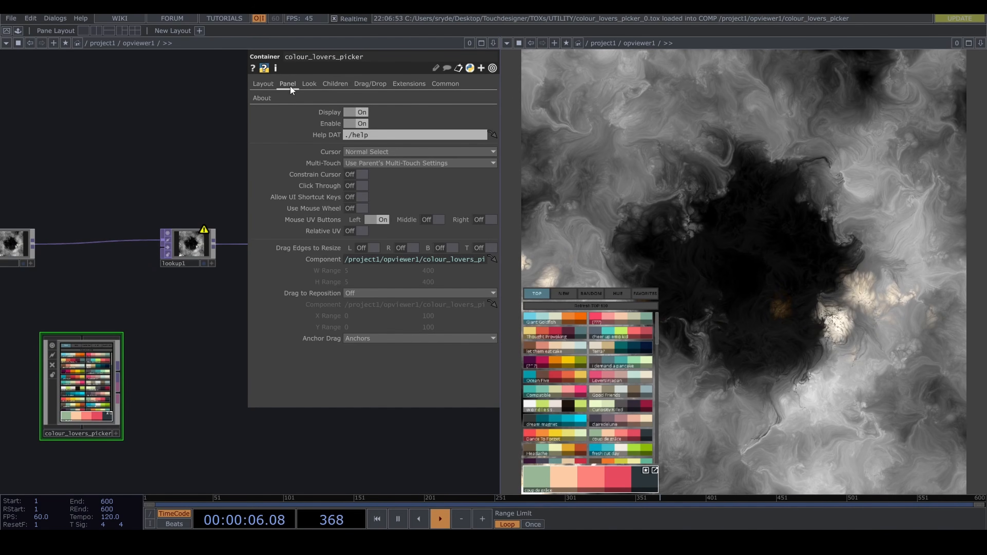
{"action": "left_click", "coordinate": [353, 112]}
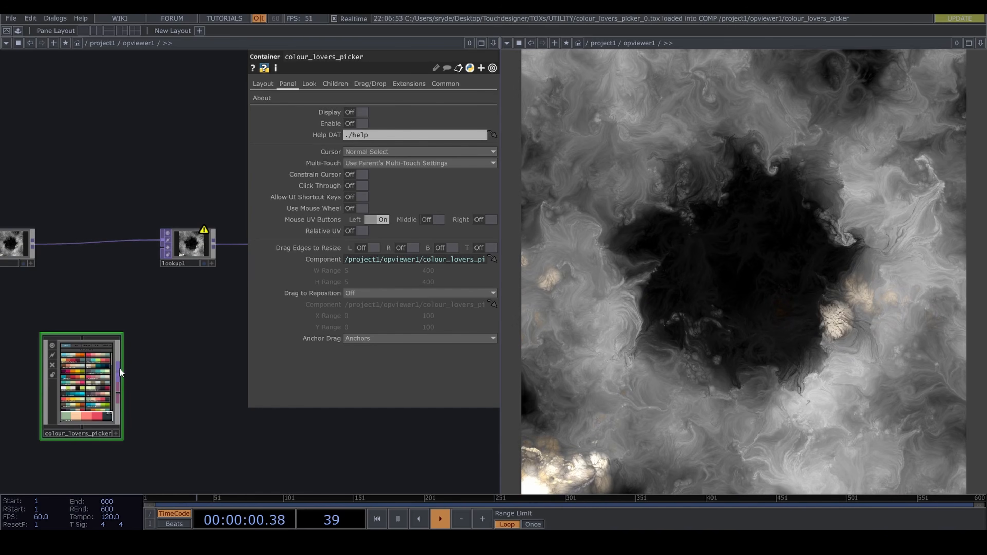
- Connect colour_lovers_picker to lookup1's second input and choose the "i demand a pancake" palette in it
{"action": "left_click_drag", "start_coordinate": [120, 369], "coordinate": [160, 250]}
{"action": "scroll", "coordinate": [139, 376], "scroll_direction": "up", "scroll_amount": 4}
{"action": "scroll", "coordinate": [139, 375], "scroll_direction": "up", "scroll_amount": 2}
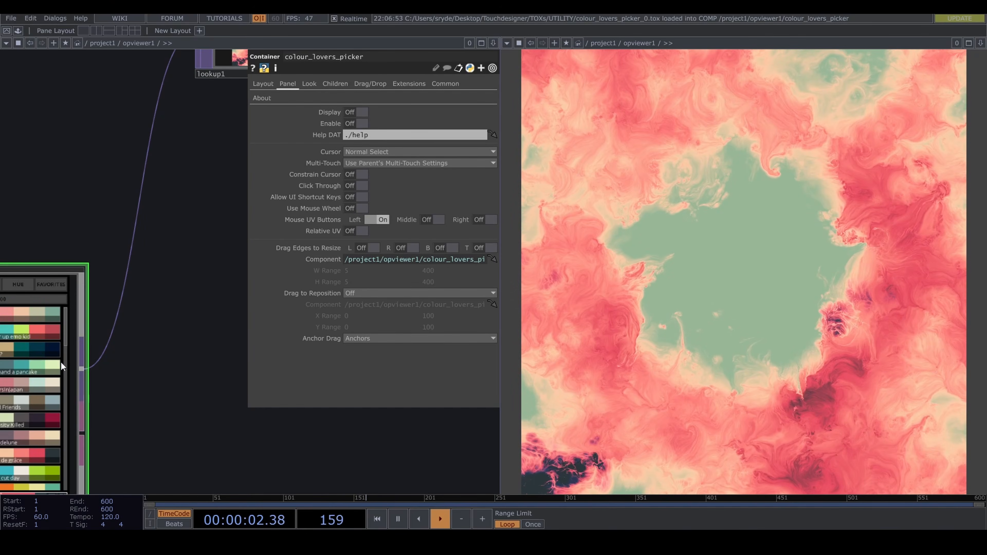
{"action": "left_click_drag", "start_coordinate": [208, 341], "coordinate": [278, 275]}
{"action": "left_click", "coordinate": [149, 474]}
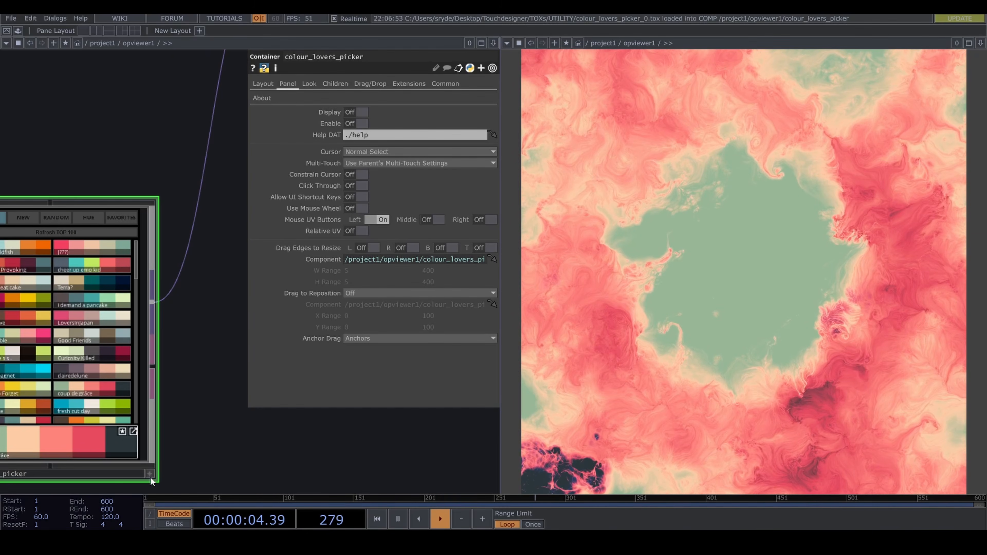
{"action": "left_click", "coordinate": [87, 300]}
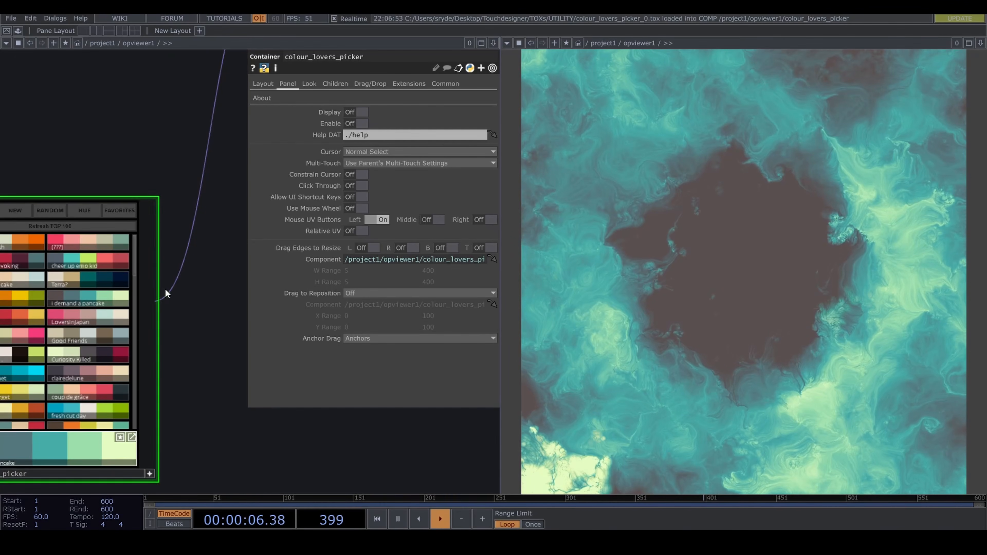
{"action": "scroll", "coordinate": [165, 288], "scroll_direction": "down", "scroll_amount": 5}
{"action": "mouse_move", "coordinate": [718, 280]}
{"action": "left_mouse_down"}
{"action": "mouse_move", "coordinate": [801, 221]}
{"action": "mouse_move", "coordinate": [624, 329]}
{"action": "left_mouse_up"}
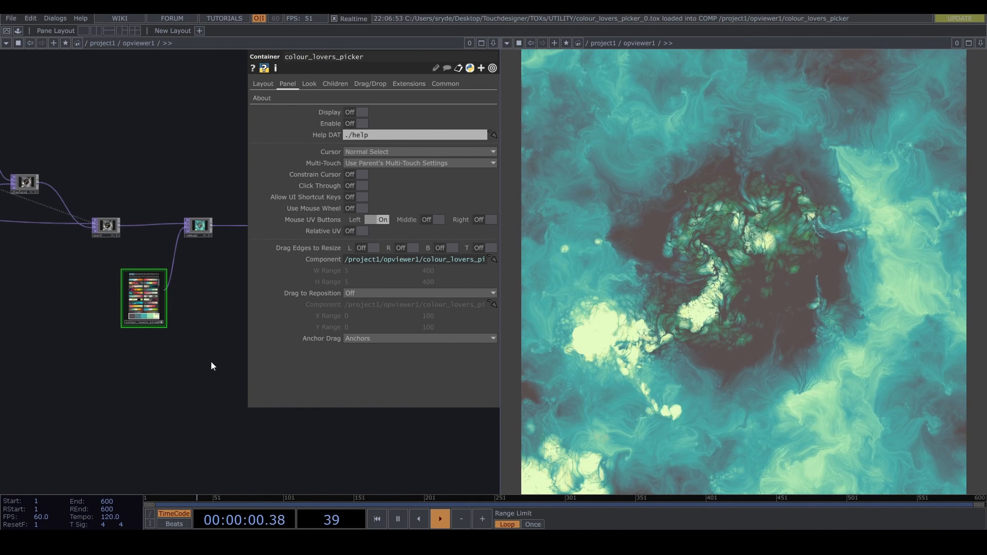
- Add a Select TOP above lookup1 and set over2 as its source TOP
{"action": "left_click_drag", "start_coordinate": [210, 361], "coordinate": [151, 388]}
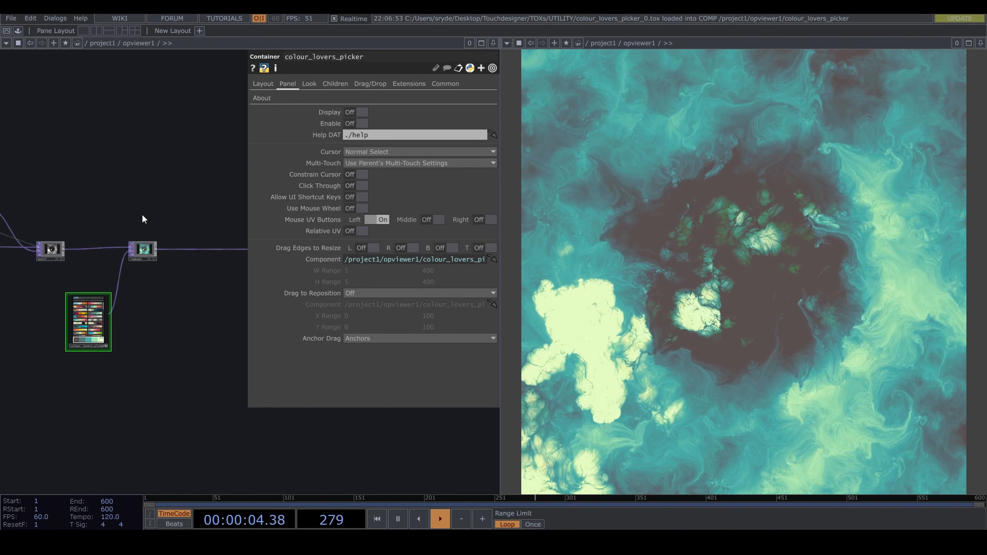
{"action": "key", "text": "Tab"}
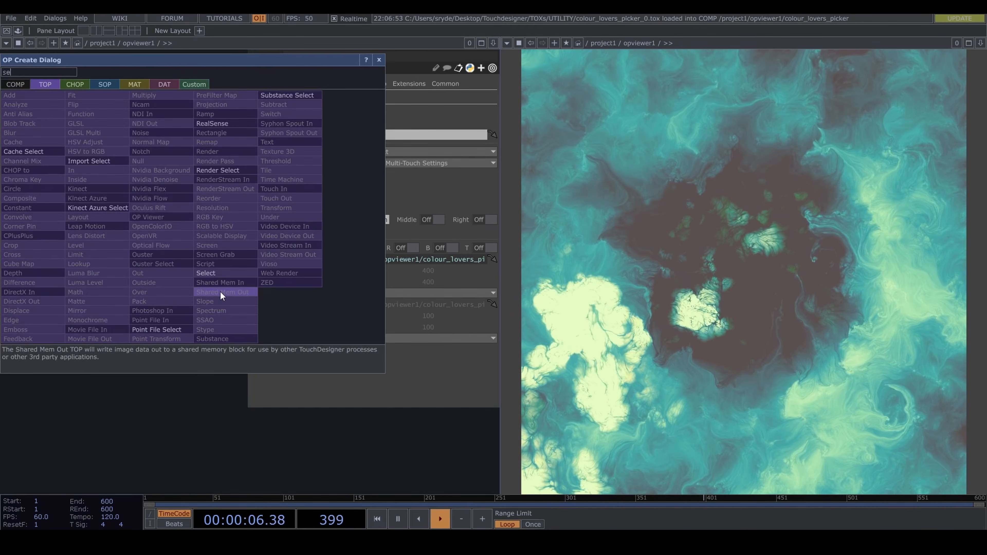
{"action": "left_click", "coordinate": [220, 291]}
{"action": "left_click", "coordinate": [136, 215]}
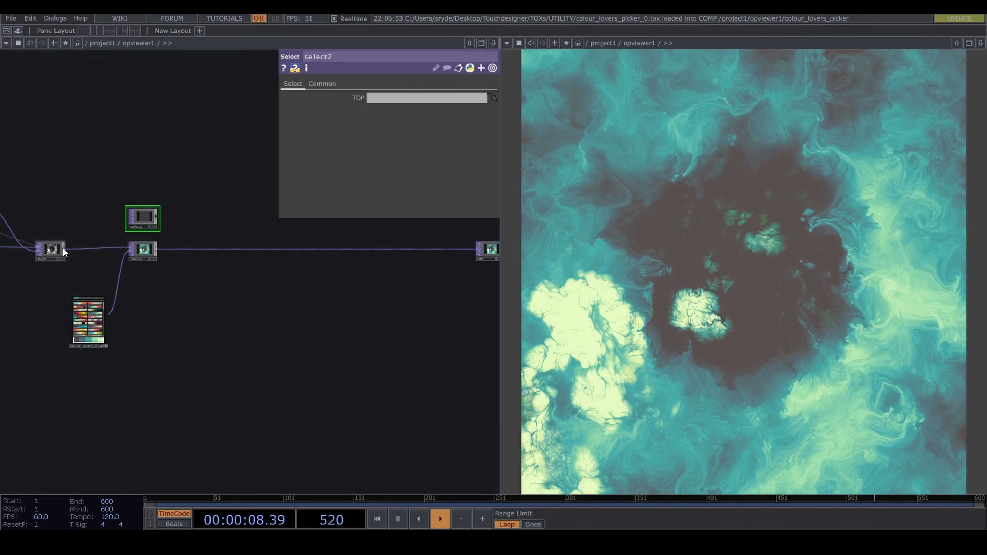
{"action": "left_click_drag", "start_coordinate": [49, 250], "coordinate": [400, 98]}
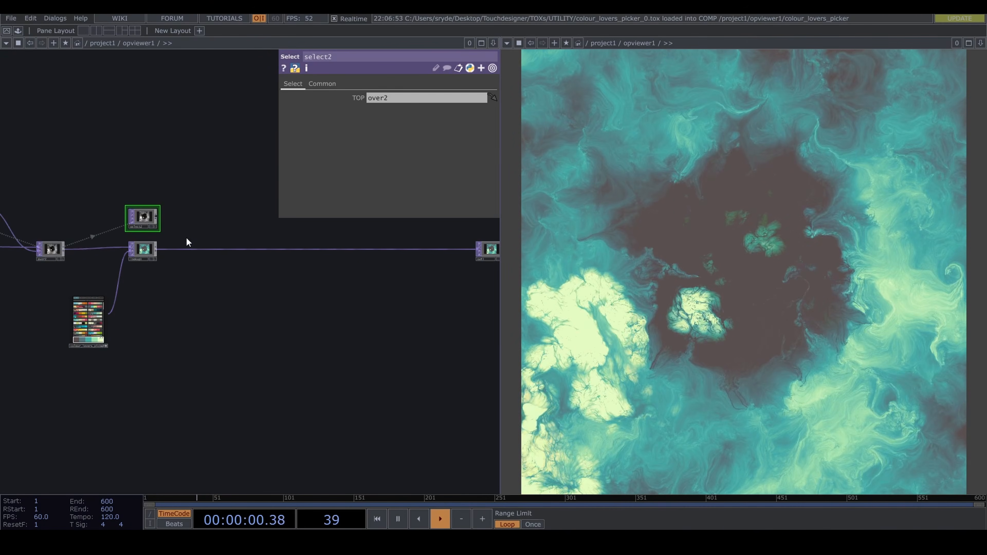
- Insert a Multiply TOP after lookup1 and connect select2 into it as the additional input
{"action": "right_click", "coordinate": [204, 247]}
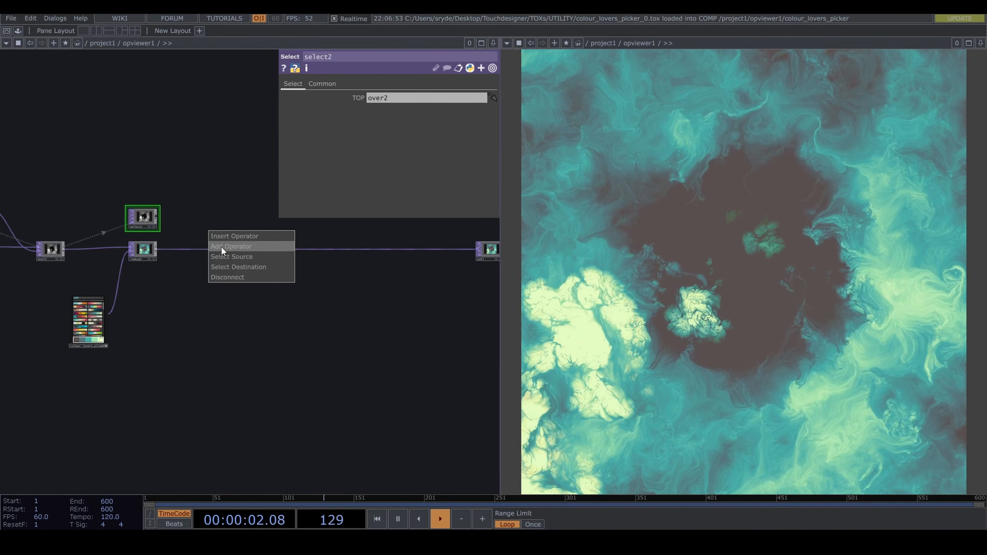
{"action": "left_click", "coordinate": [233, 236]}
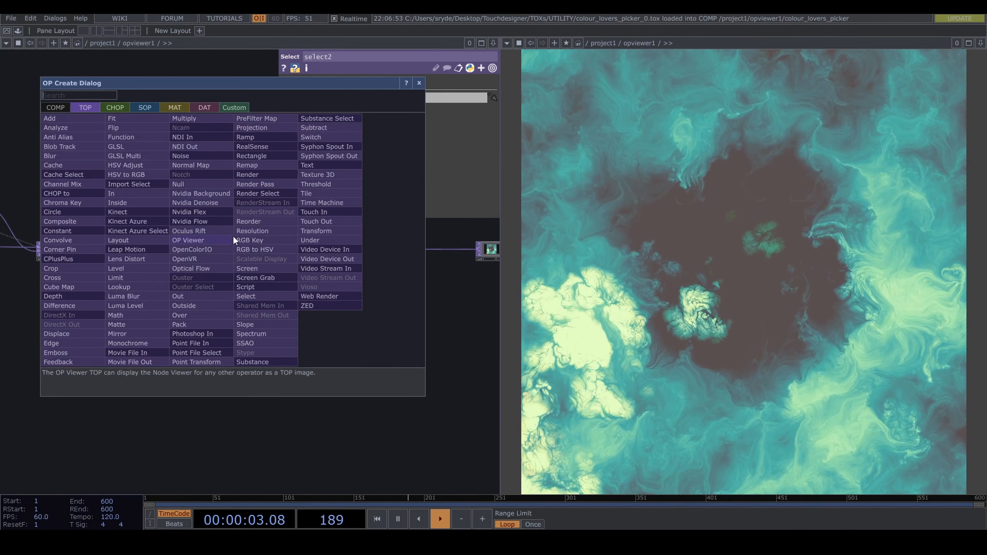
{"action": "left_click", "coordinate": [203, 118]}
{"action": "scroll", "coordinate": [180, 237], "scroll_direction": "up", "scroll_amount": 5}
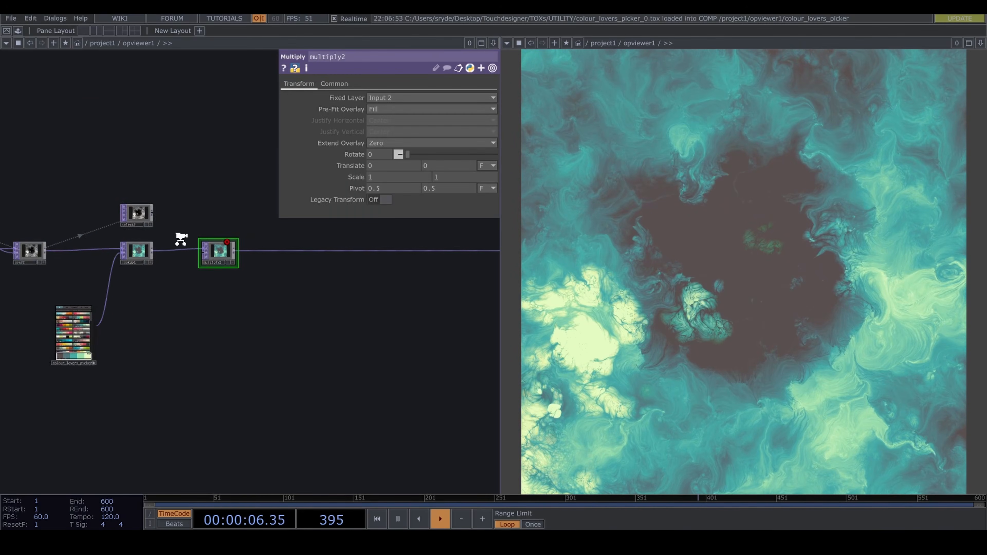
{"action": "left_click_drag", "start_coordinate": [134, 197], "coordinate": [206, 267]}
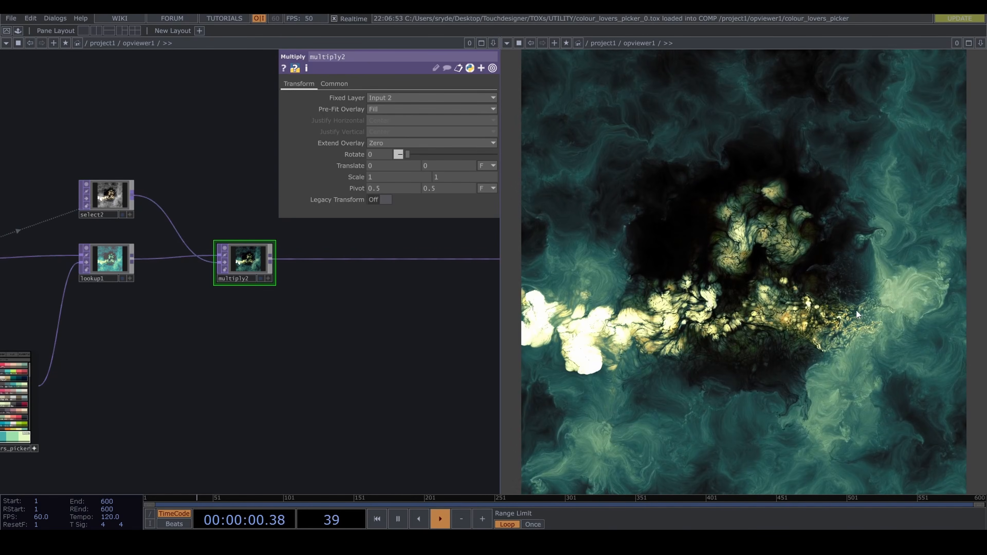
{"action": "scroll", "coordinate": [412, 366], "scroll_direction": "down", "scroll_amount": 4}
{"action": "left_click_drag", "start_coordinate": [366, 382], "coordinate": [474, 358]}
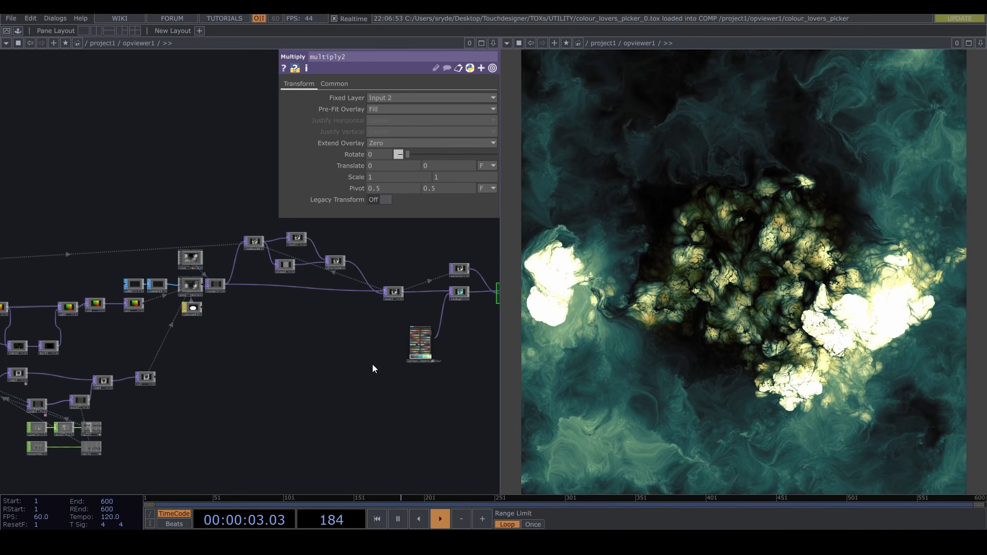
- Insert a Circle TOP on the connection between multiply2 and the final output operator
{"action": "scroll", "coordinate": [342, 366], "scroll_direction": "down", "scroll_amount": 3}
{"action": "left_click_drag", "start_coordinate": [413, 387], "coordinate": [249, 388]}
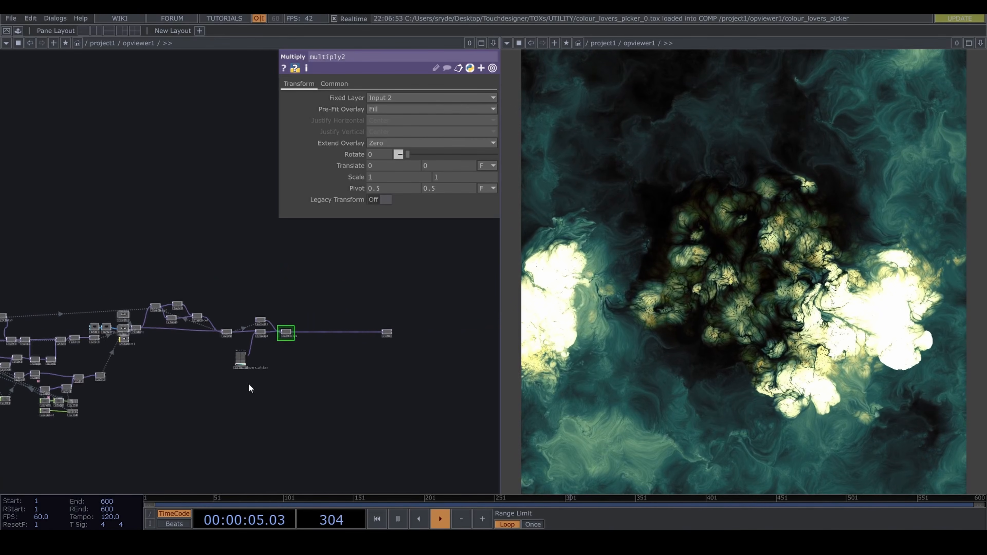
{"action": "left_click_drag", "start_coordinate": [363, 331], "coordinate": [422, 329]}
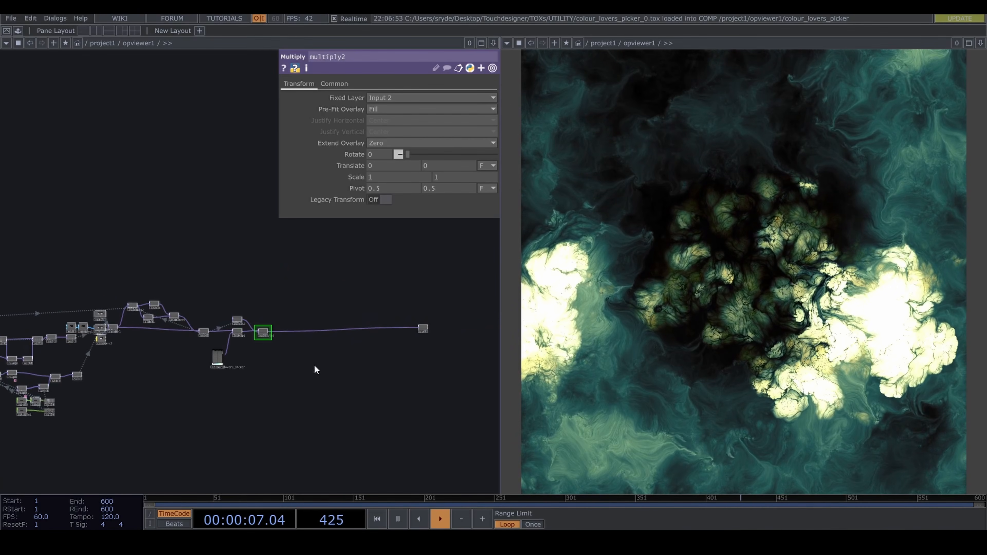
{"action": "right_click", "coordinate": [311, 331]}
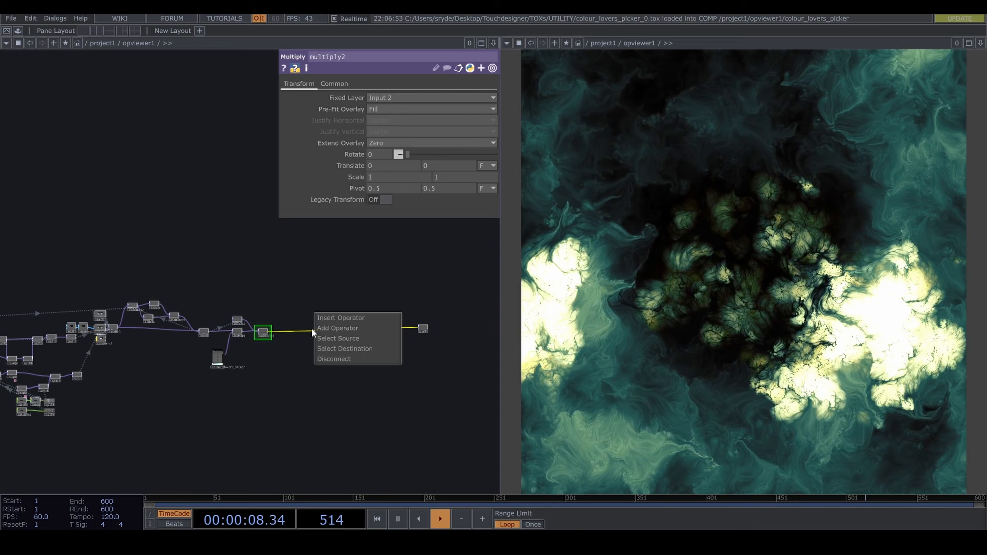
{"action": "left_click", "coordinate": [343, 317]}
{"action": "type", "text": "cir"}
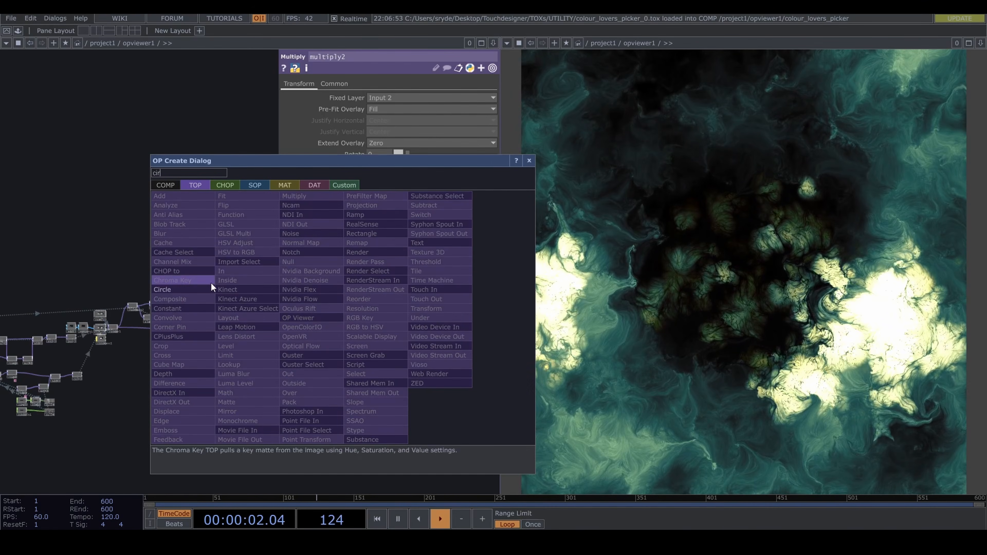
{"action": "left_click", "coordinate": [204, 288]}
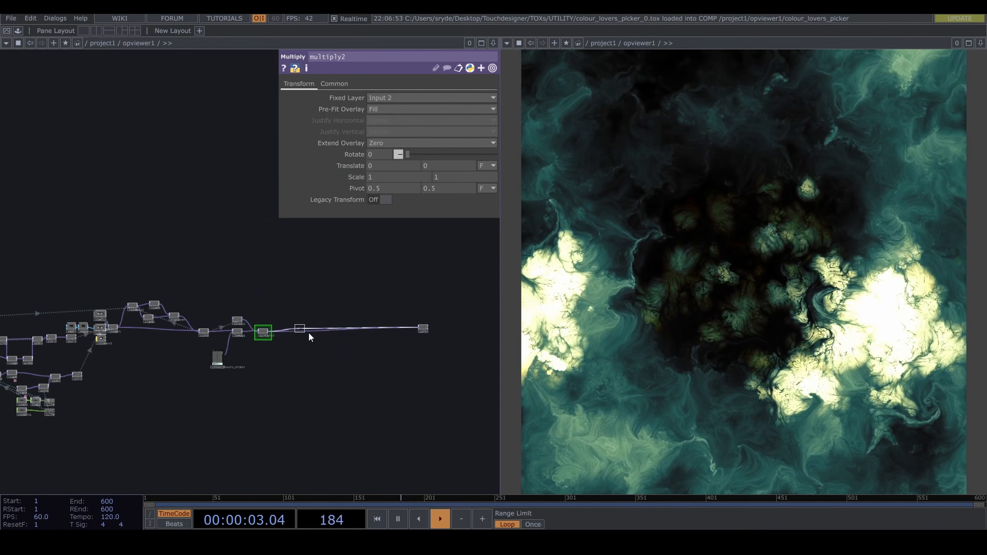
{"action": "left_click", "coordinate": [301, 333]}
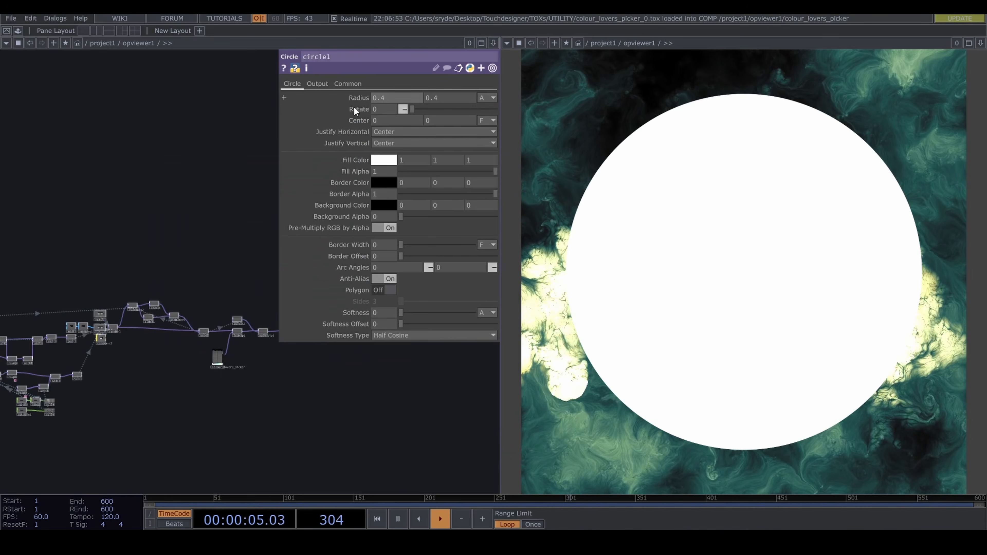
- Make circle1 a soft round mask with radius 0.5 and softness 0.032, combined with its input using the Multiply operation
{"action": "mouse_move", "coordinate": [355, 99]}
{"action": "middle_mouse_down"}
{"action": "mouse_move", "coordinate": [360, 84]}
{"action": "mouse_move", "coordinate": [354, 96]}
{"action": "middle_mouse_up"}
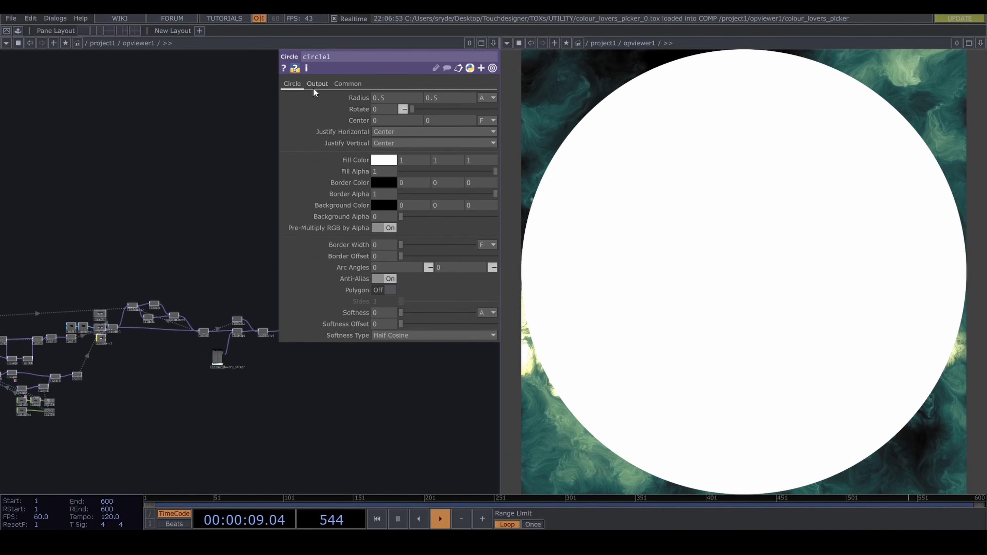
{"action": "left_click_drag", "start_coordinate": [414, 313], "coordinate": [413, 312]}
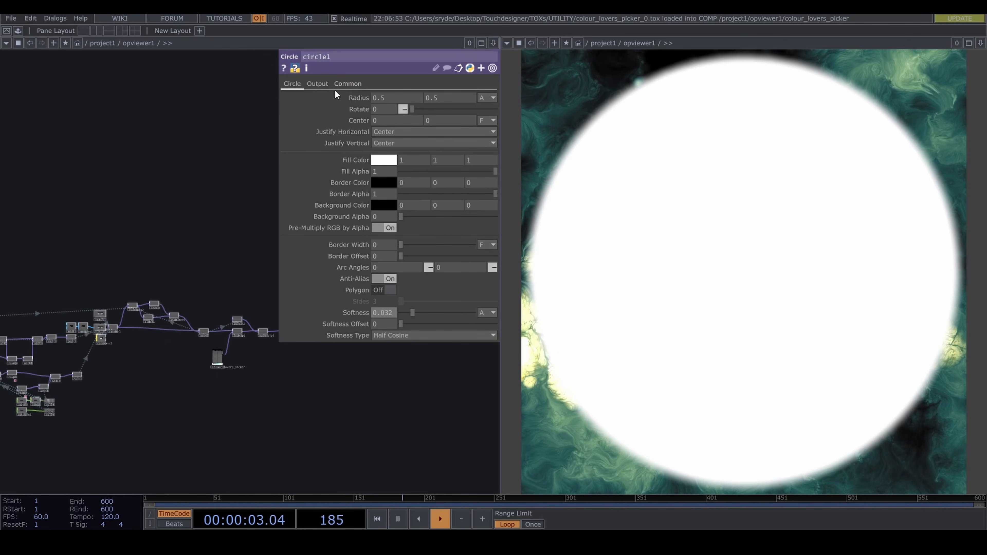
{"action": "left_click", "coordinate": [324, 83]}
{"action": "left_click", "coordinate": [399, 109]}
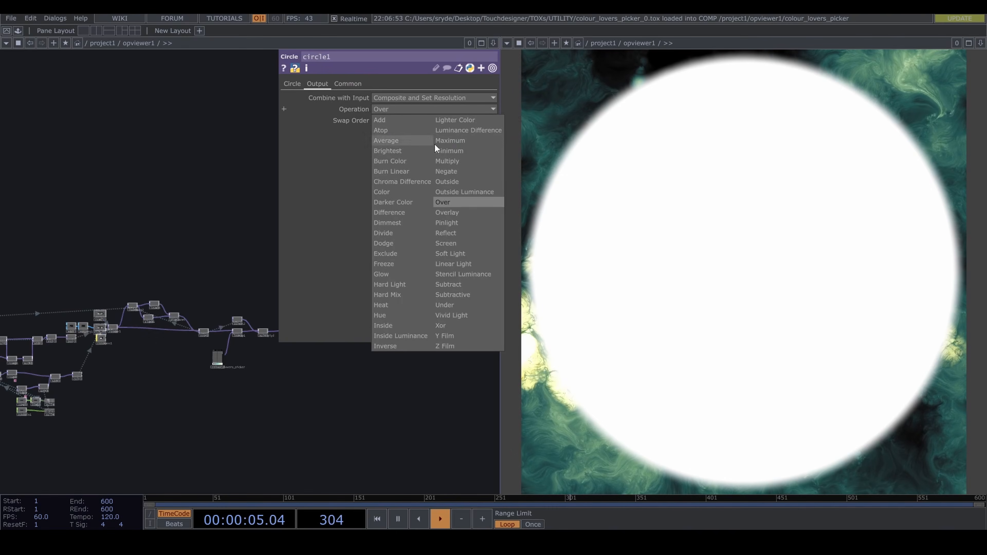
{"action": "left_click", "coordinate": [469, 161]}
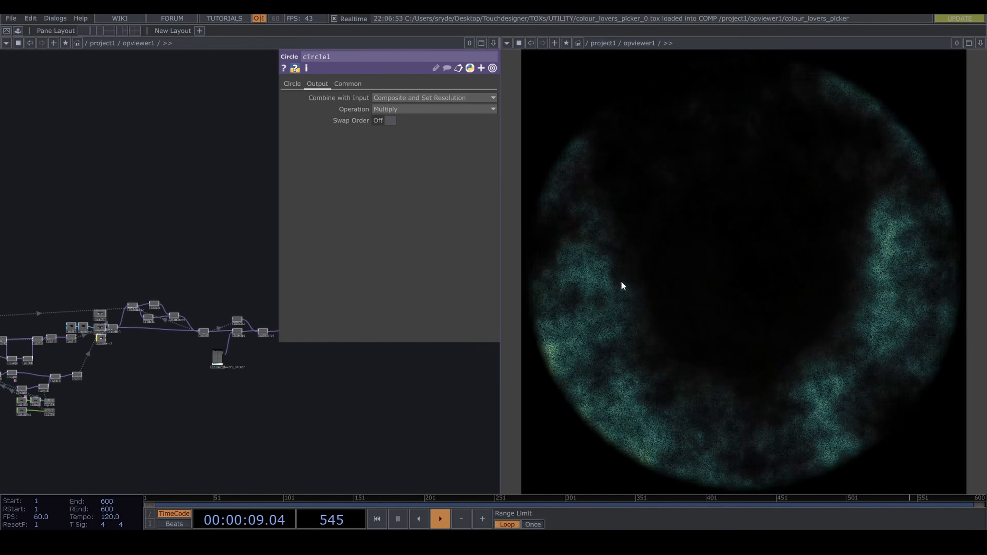
{"action": "mouse_move", "coordinate": [621, 288]}
{"action": "left_mouse_down"}
{"action": "mouse_move", "coordinate": [641, 278]}
{"action": "mouse_move", "coordinate": [645, 224]}
{"action": "mouse_move", "coordinate": [686, 195]}
{"action": "mouse_move", "coordinate": [735, 227]}
{"action": "mouse_move", "coordinate": [733, 282]}
{"action": "mouse_move", "coordinate": [707, 301]}
{"action": "mouse_move", "coordinate": [715, 331]}
{"action": "mouse_move", "coordinate": [771, 315]}
{"action": "mouse_move", "coordinate": [812, 257]}
{"action": "mouse_move", "coordinate": [835, 252]}
{"action": "mouse_move", "coordinate": [778, 272]}
{"action": "mouse_move", "coordinate": [755, 344]}
{"action": "mouse_move", "coordinate": [760, 385]}
{"action": "left_mouse_up"}
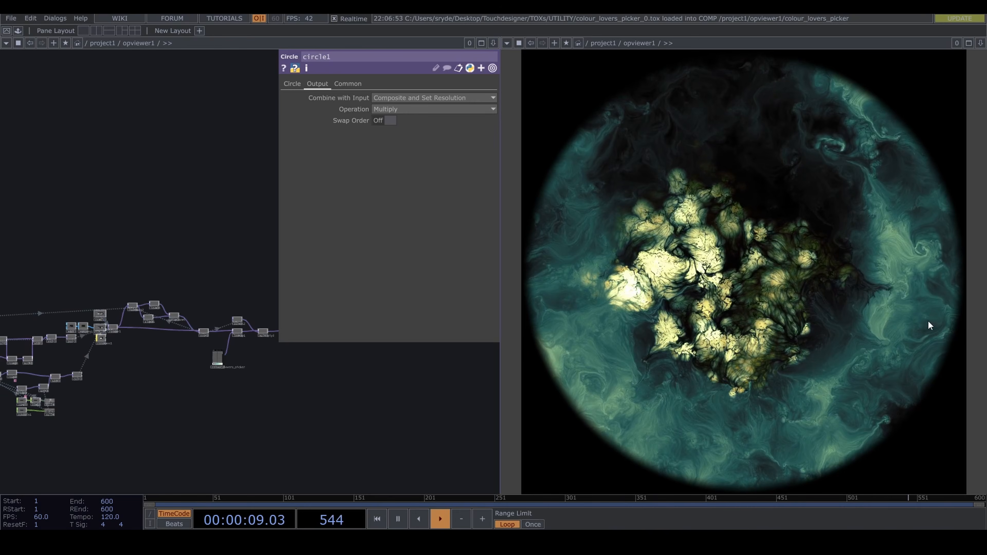
{"action": "left_click_drag", "start_coordinate": [926, 307], "coordinate": [830, 307]}
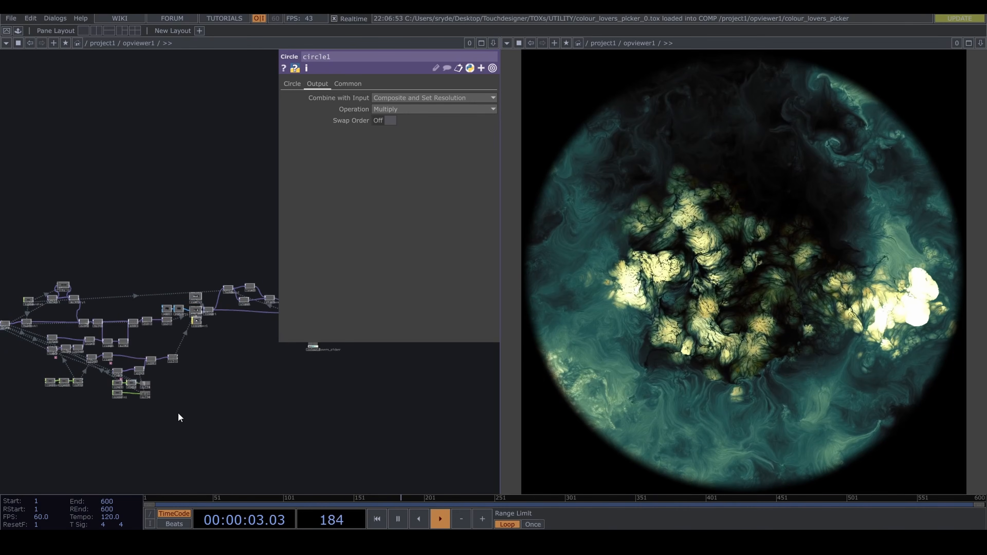
- Insert a Lag CHOP between mousein1 and null4, making room by moving null4 away from mousein1
{"action": "scroll", "coordinate": [128, 406], "scroll_direction": "up", "scroll_amount": 10}
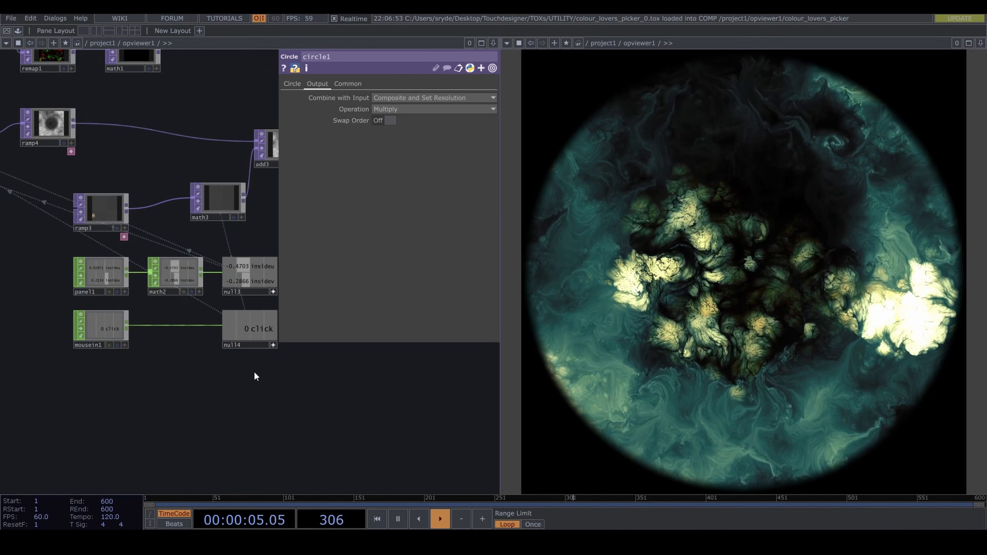
{"action": "left_click_drag", "start_coordinate": [236, 346], "coordinate": [332, 356]}
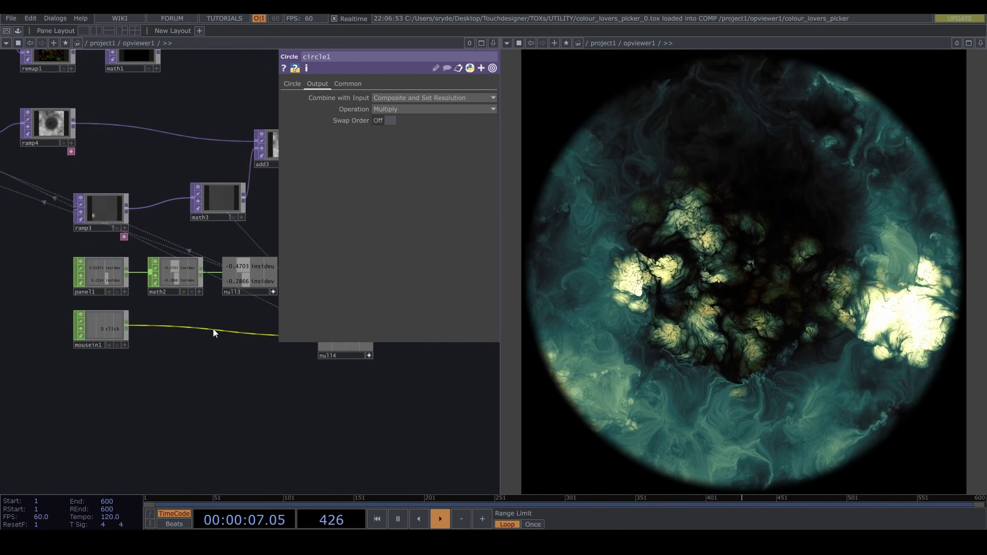
{"action": "right_click", "coordinate": [213, 328]}
{"action": "left_click", "coordinate": [232, 325]}
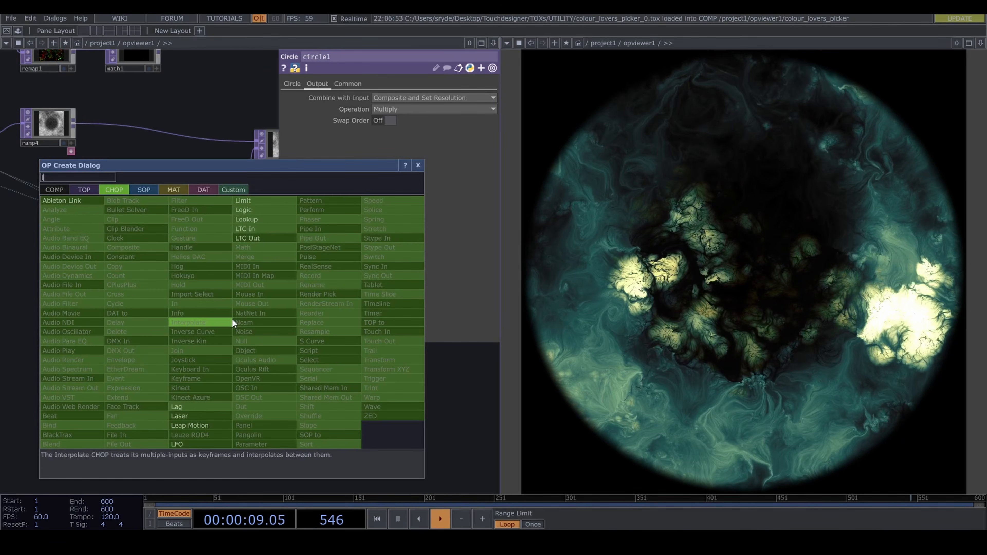
{"action": "type", "text": "lag"}
{"action": "key", "text": "Return"}
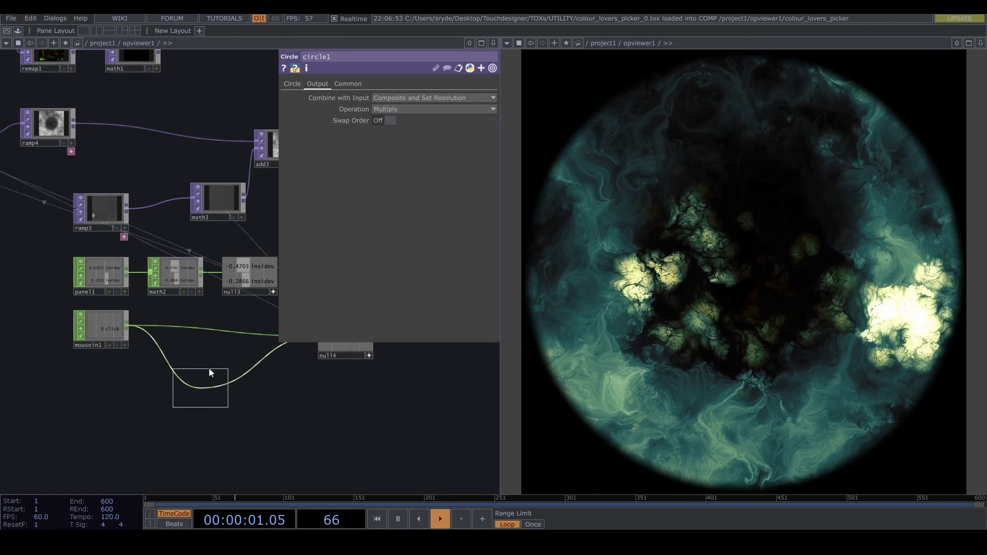
{"action": "left_click", "coordinate": [208, 338]}
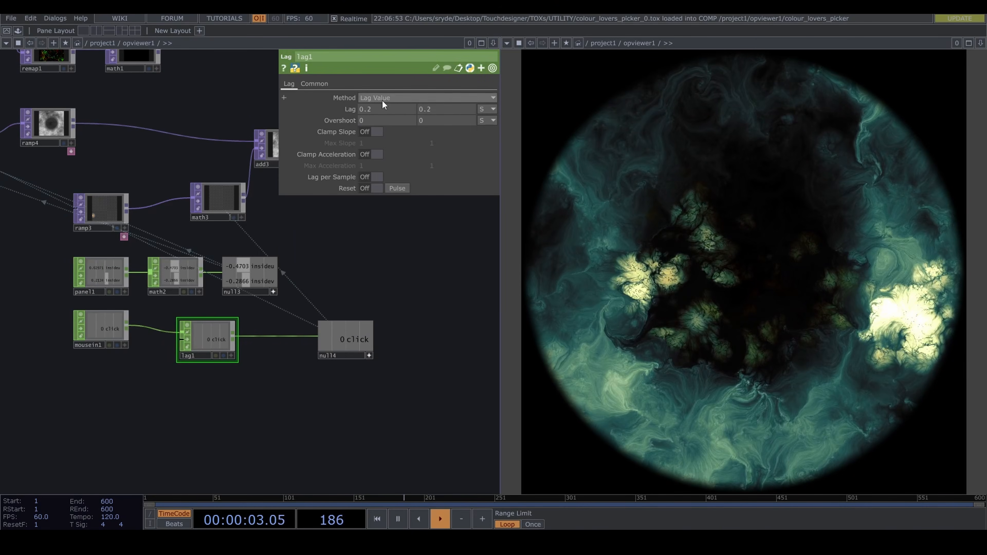
- Set lag1's lag values to 0.8 and 1, and test the mouse response by painting in the output viewer
{"action": "middle_click_drag", "start_coordinate": [382, 101], "coordinate": [443, 107]}
{"action": "mouse_move", "coordinate": [773, 241]}
{"action": "left_mouse_down"}
{"action": "mouse_move", "coordinate": [773, 303]}
{"action": "mouse_move", "coordinate": [716, 299]}
{"action": "left_mouse_up"}
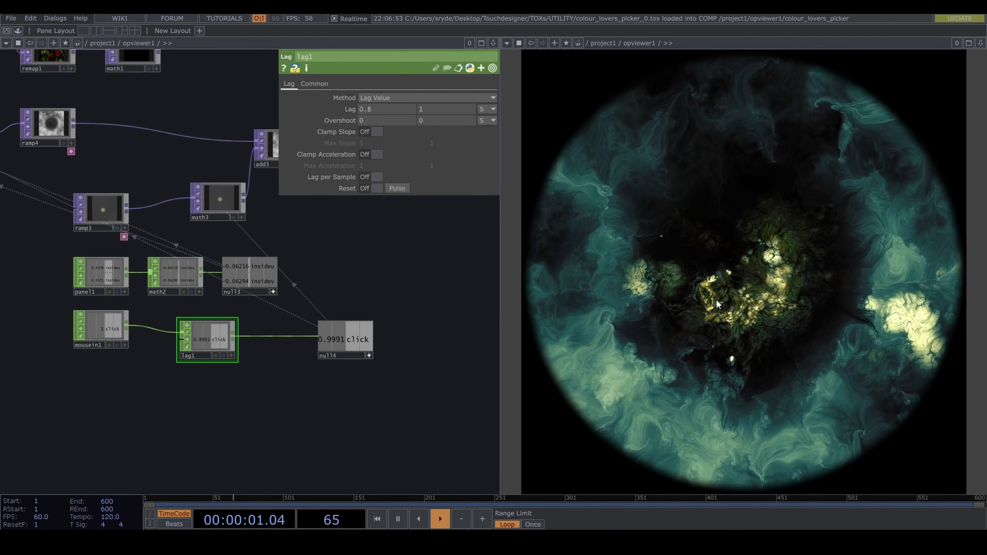
{"action": "mouse_move", "coordinate": [706, 252]}
{"action": "left_mouse_down"}
{"action": "mouse_move", "coordinate": [727, 254]}
{"action": "mouse_move", "coordinate": [745, 234]}
{"action": "mouse_move", "coordinate": [797, 279]}
{"action": "mouse_move", "coordinate": [826, 278]}
{"action": "mouse_move", "coordinate": [840, 299]}
{"action": "mouse_move", "coordinate": [793, 364]}
{"action": "mouse_move", "coordinate": [759, 381]}
{"action": "mouse_move", "coordinate": [675, 388]}
{"action": "mouse_move", "coordinate": [578, 323]}
{"action": "mouse_move", "coordinate": [922, 287]}
{"action": "mouse_move", "coordinate": [914, 198]}
{"action": "mouse_move", "coordinate": [810, 136]}
{"action": "mouse_move", "coordinate": [691, 159]}
{"action": "mouse_move", "coordinate": [617, 258]}
{"action": "left_mouse_up"}
- Set the Value of ramp3's first colour key to 1.3 and test the brighter mouse injection in the output viewer
{"action": "scroll", "coordinate": [439, 265], "scroll_direction": "down", "scroll_amount": 3}
{"action": "left_click_drag", "start_coordinate": [440, 265], "coordinate": [240, 331]}
{"action": "middle_click_drag", "start_coordinate": [250, 314], "coordinate": [305, 333]}
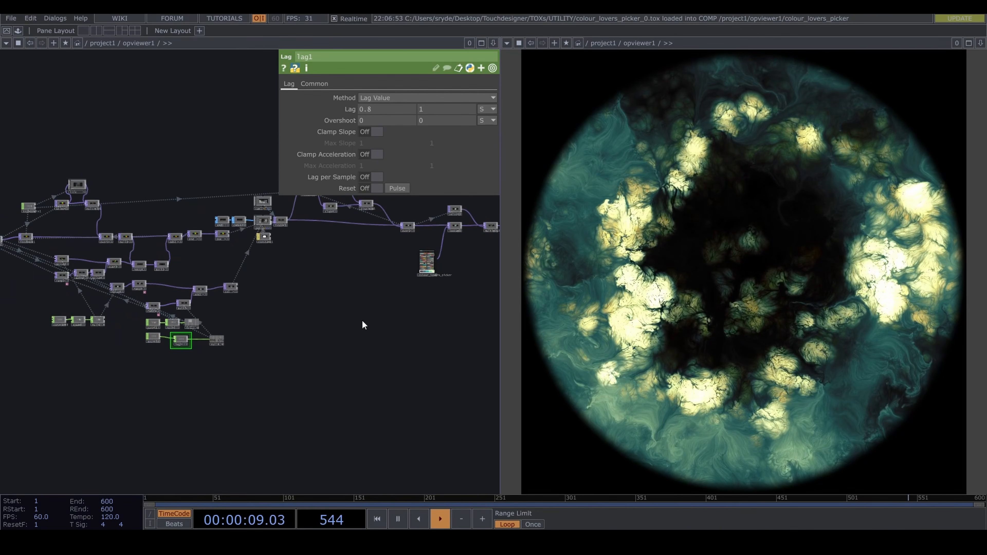
{"action": "middle_click_drag", "start_coordinate": [205, 306], "coordinate": [183, 304]}
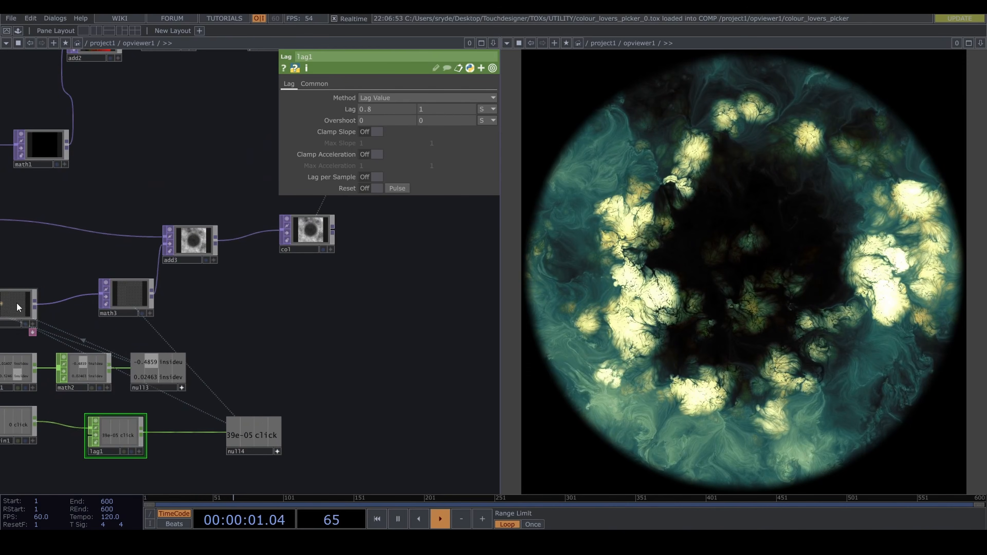
{"action": "left_click", "coordinate": [19, 303]}
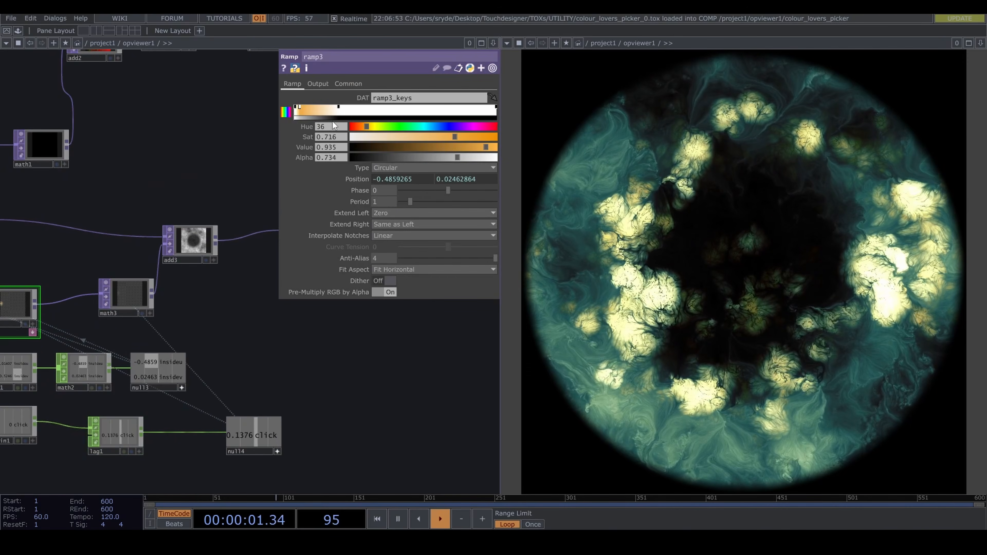
{"action": "left_click", "coordinate": [295, 107]}
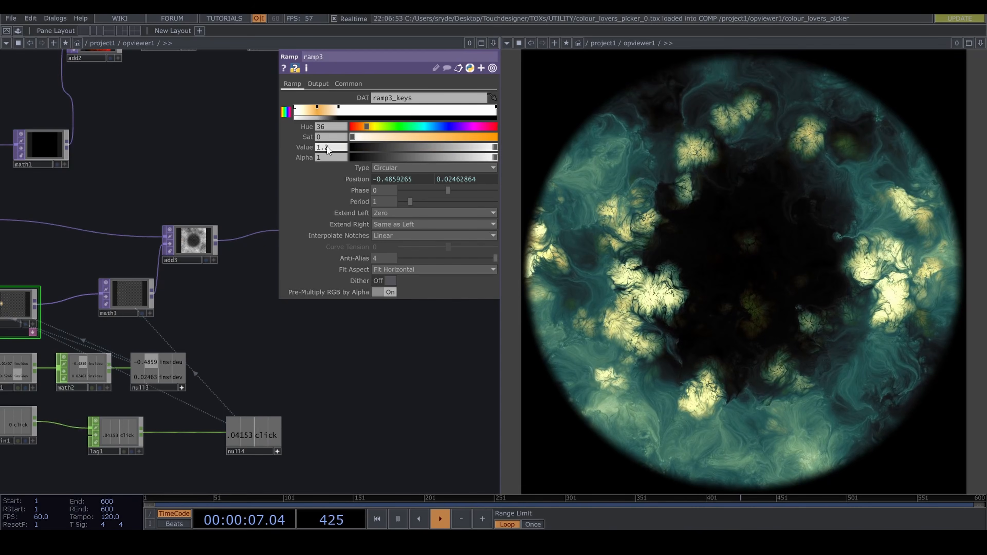
{"action": "middle_click_drag", "start_coordinate": [326, 147], "coordinate": [335, 146]}
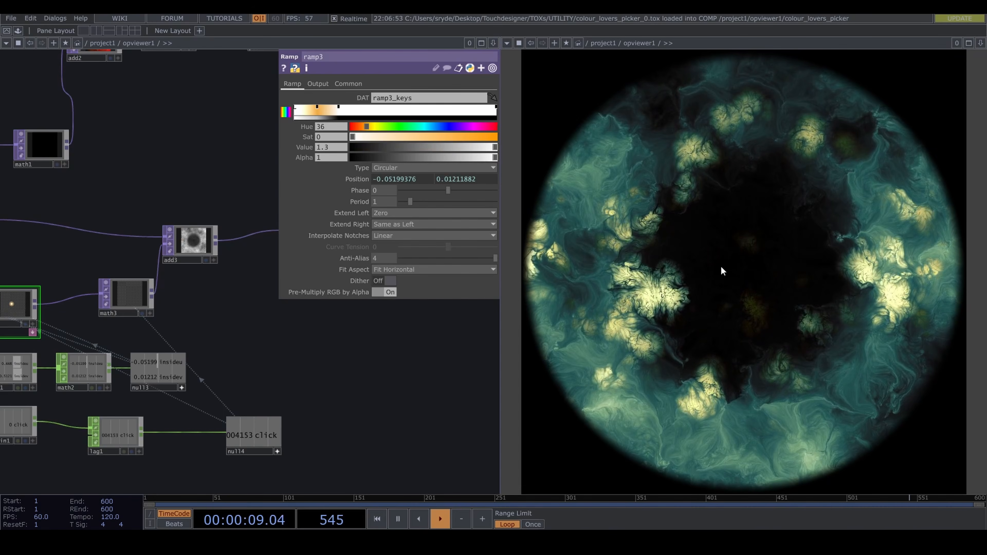
{"action": "mouse_move", "coordinate": [721, 266]}
{"action": "left_mouse_down"}
{"action": "mouse_move", "coordinate": [768, 231]}
{"action": "mouse_move", "coordinate": [783, 195]}
{"action": "mouse_move", "coordinate": [765, 130]}
{"action": "mouse_move", "coordinate": [735, 122]}
{"action": "left_mouse_up"}
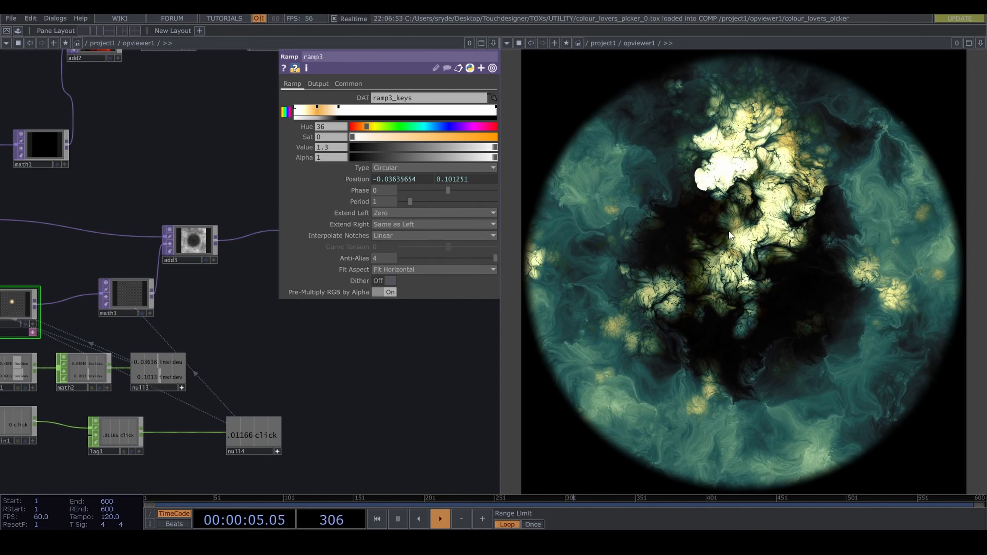
{"action": "mouse_move", "coordinate": [811, 301]}
{"action": "left_mouse_down"}
{"action": "mouse_move", "coordinate": [818, 341]}
{"action": "mouse_move", "coordinate": [786, 367]}
{"action": "mouse_move", "coordinate": [698, 356]}
{"action": "mouse_move", "coordinate": [674, 341]}
{"action": "mouse_move", "coordinate": [630, 370]}
{"action": "mouse_move", "coordinate": [618, 354]}
{"action": "mouse_move", "coordinate": [621, 326]}
{"action": "mouse_move", "coordinate": [638, 290]}
{"action": "left_mouse_up"}
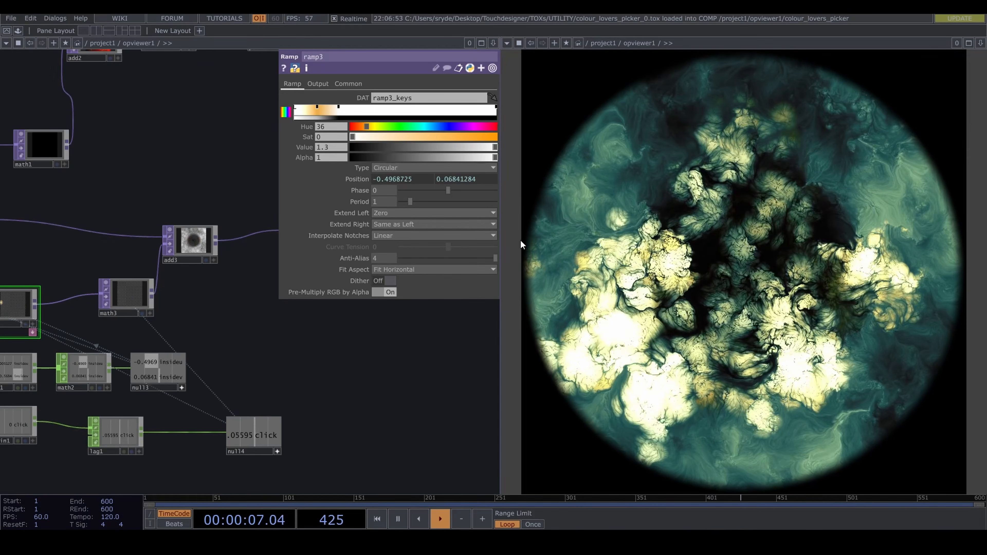
- Reposition ramp3's orange and transparent colour keys to adjust the gradient falloff, testing the brush in the output viewer
{"action": "left_click_drag", "start_coordinate": [317, 106], "coordinate": [364, 110]}
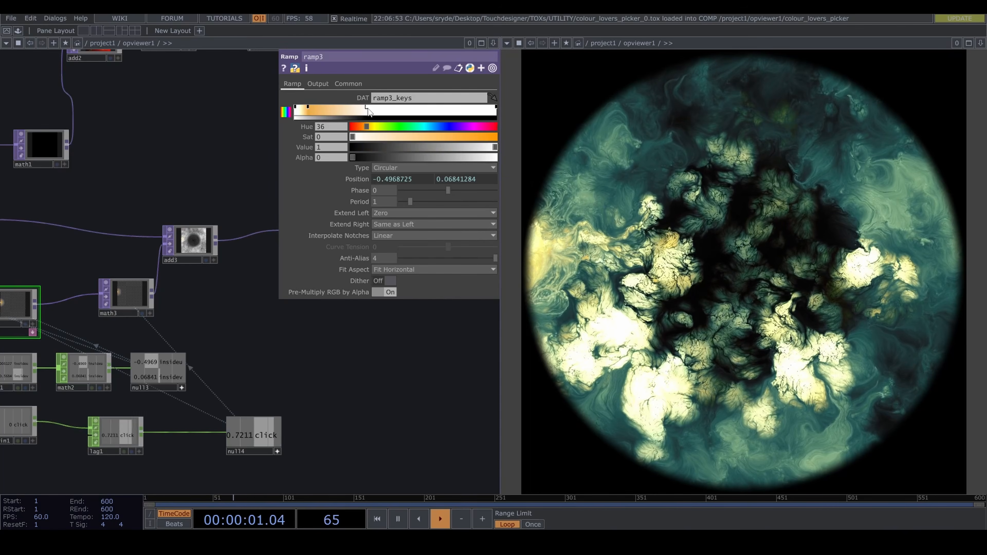
{"action": "mouse_move", "coordinate": [759, 263]}
{"action": "left_mouse_down"}
{"action": "mouse_move", "coordinate": [762, 245]}
{"action": "mouse_move", "coordinate": [728, 260]}
{"action": "left_mouse_up"}
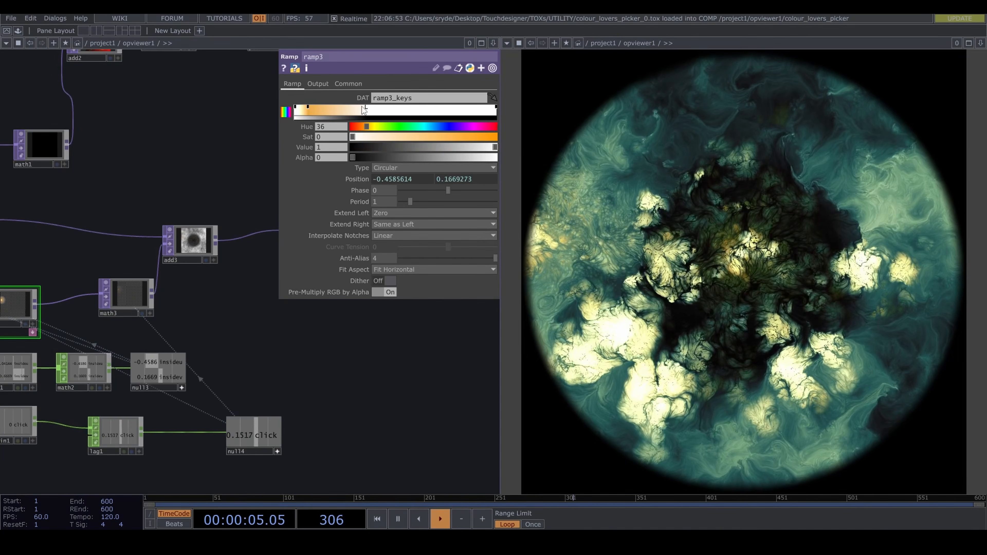
{"action": "left_click_drag", "start_coordinate": [368, 107], "coordinate": [343, 109]}
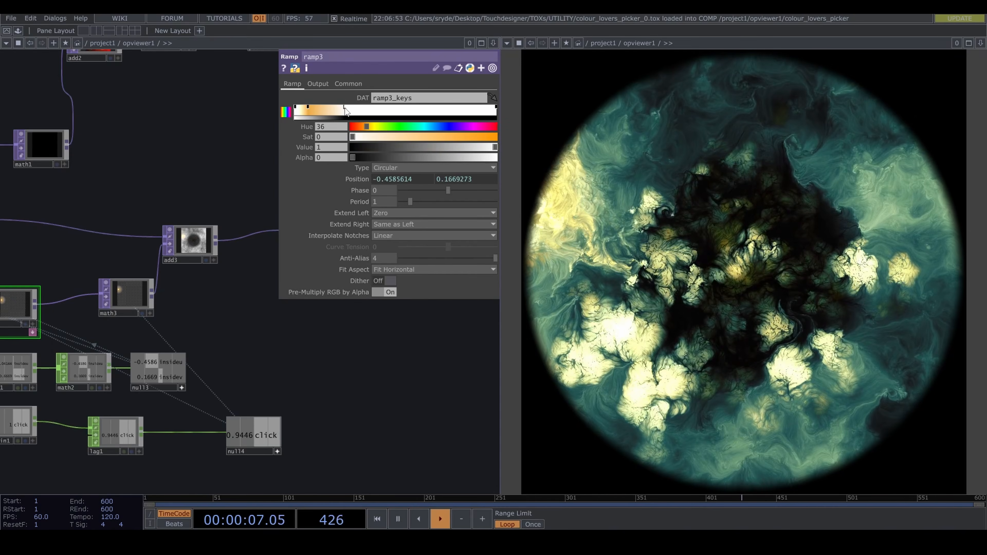
- Set ramp3's notch interpolation to Ease-in, Ease-out, test the brush in the output, and select the first colour key
{"action": "left_click", "coordinate": [400, 236]}
{"action": "left_click", "coordinate": [412, 268]}
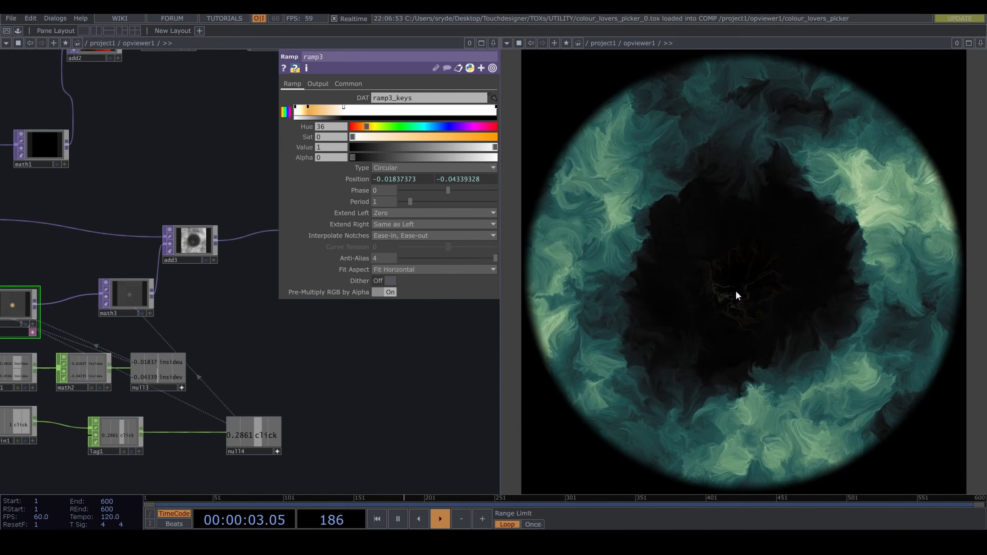
{"action": "mouse_move", "coordinate": [737, 292]}
{"action": "left_mouse_down"}
{"action": "mouse_move", "coordinate": [708, 258]}
{"action": "mouse_move", "coordinate": [675, 299]}
{"action": "mouse_move", "coordinate": [645, 303]}
{"action": "left_mouse_up"}
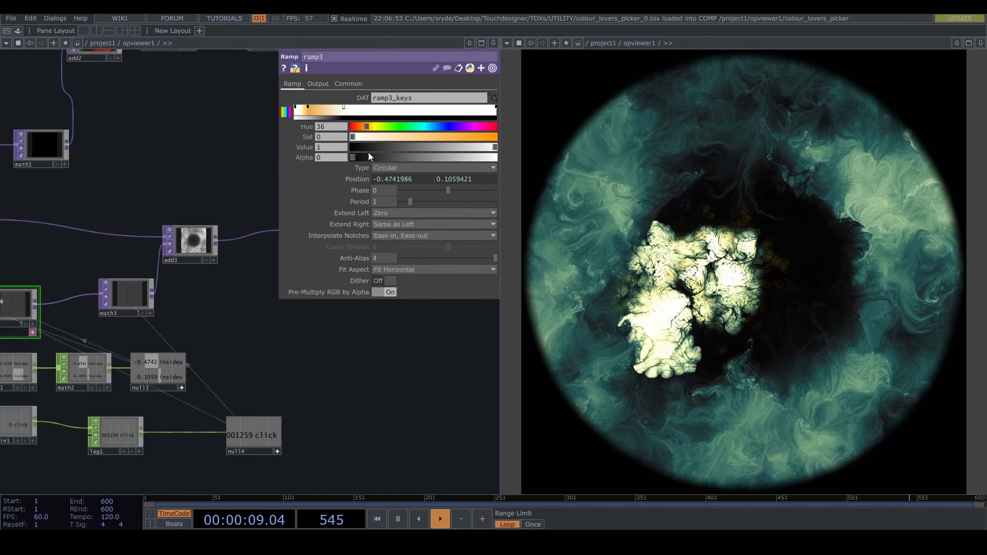
{"action": "left_click", "coordinate": [294, 107]}
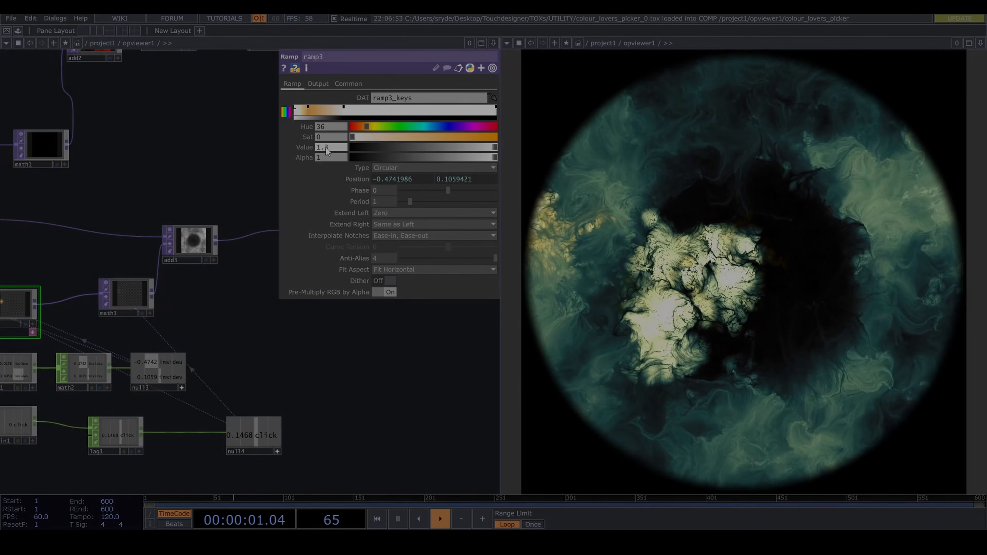